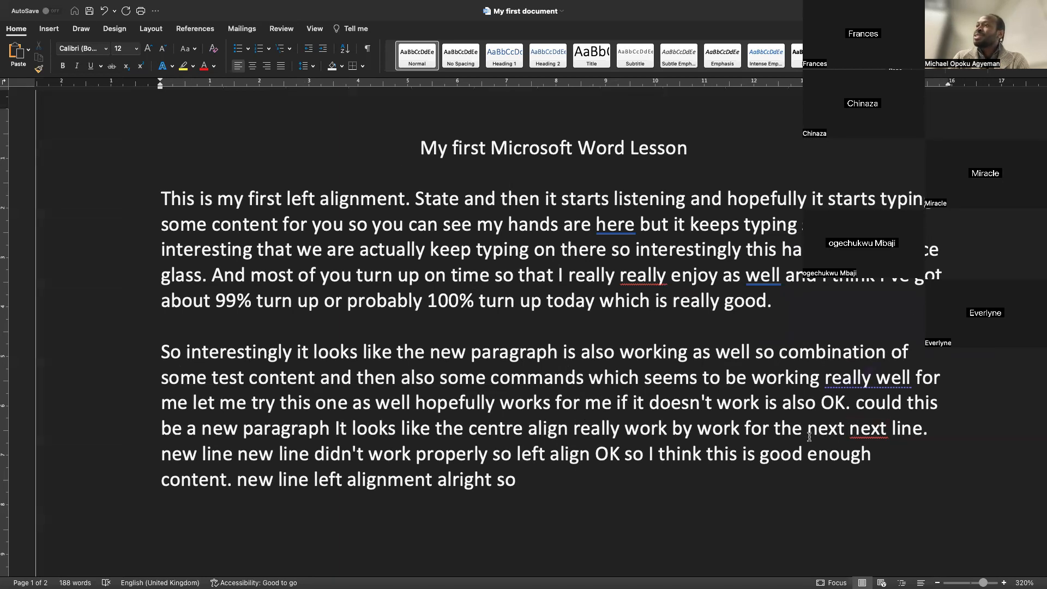
Select both body paragraphs and justify them
left_click_drag(527, 486, 269, 163)
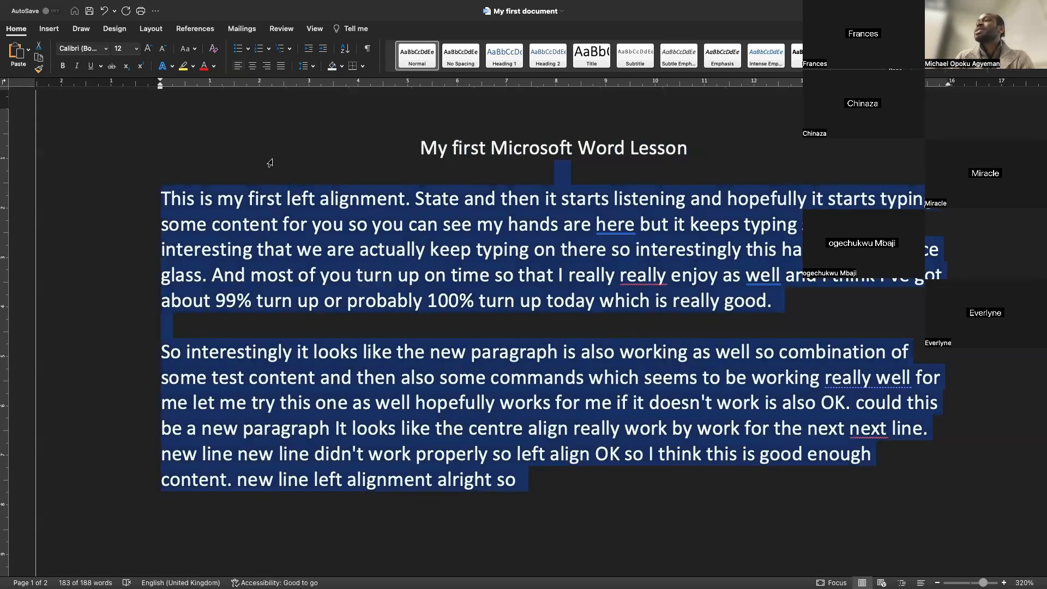
left_click(520, 482)
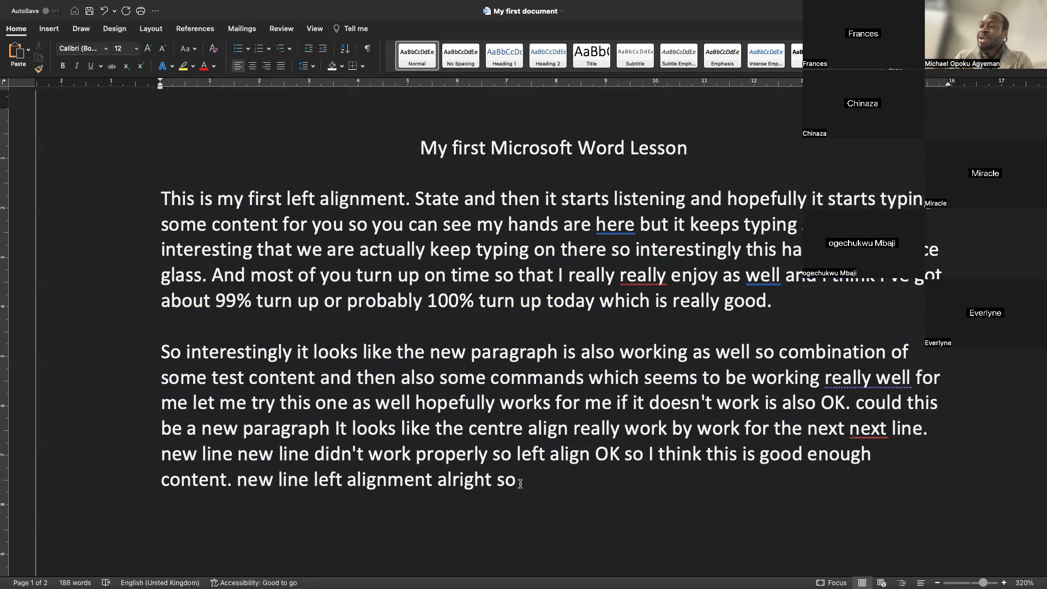
left_click_drag(520, 482, 163, 198)
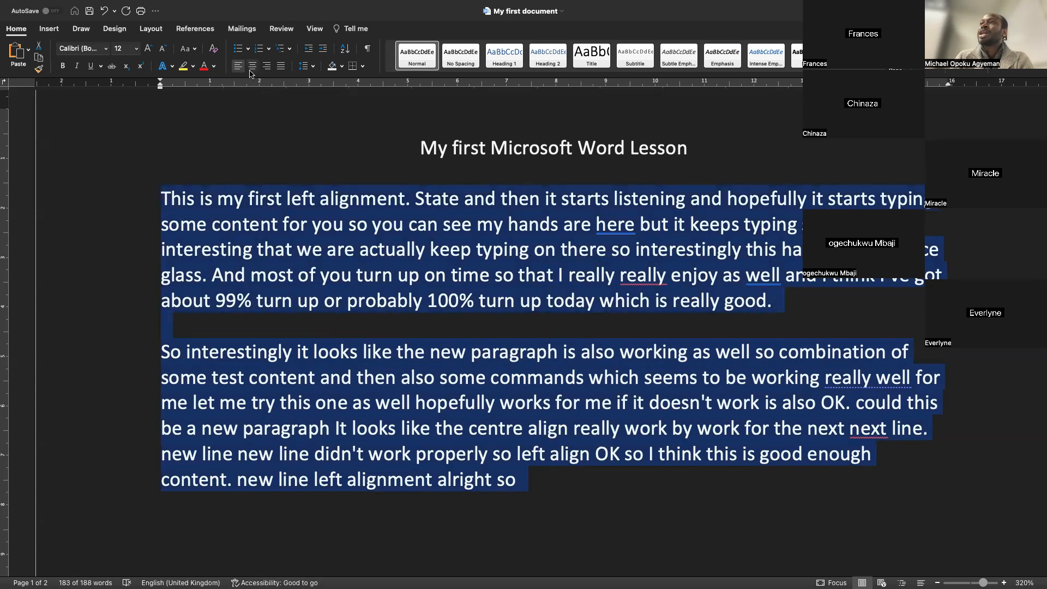
left_click(279, 70)
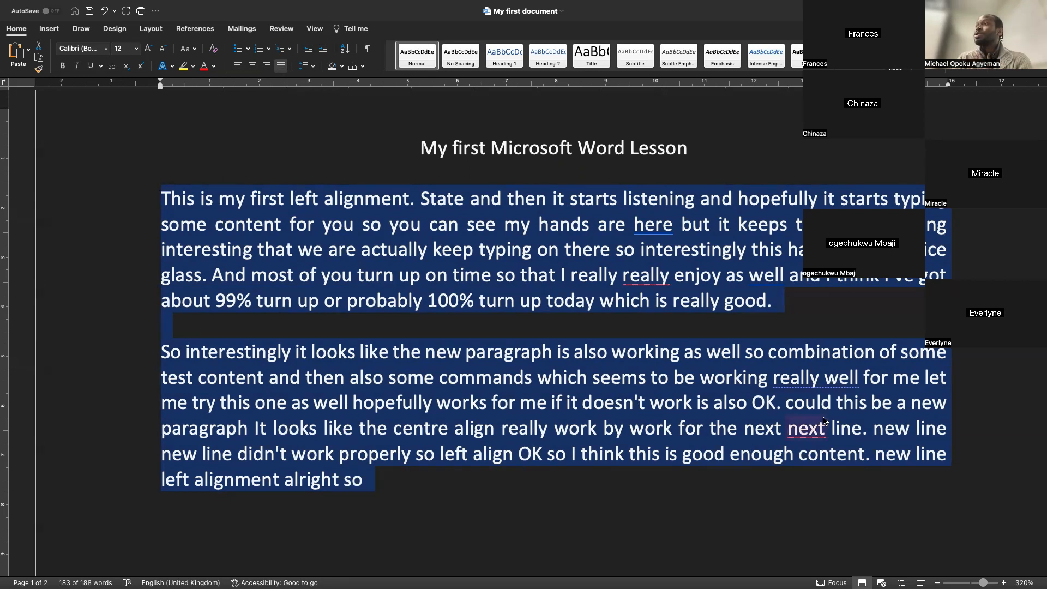
Add two blank lines after the last paragraph
left_click(781, 499)
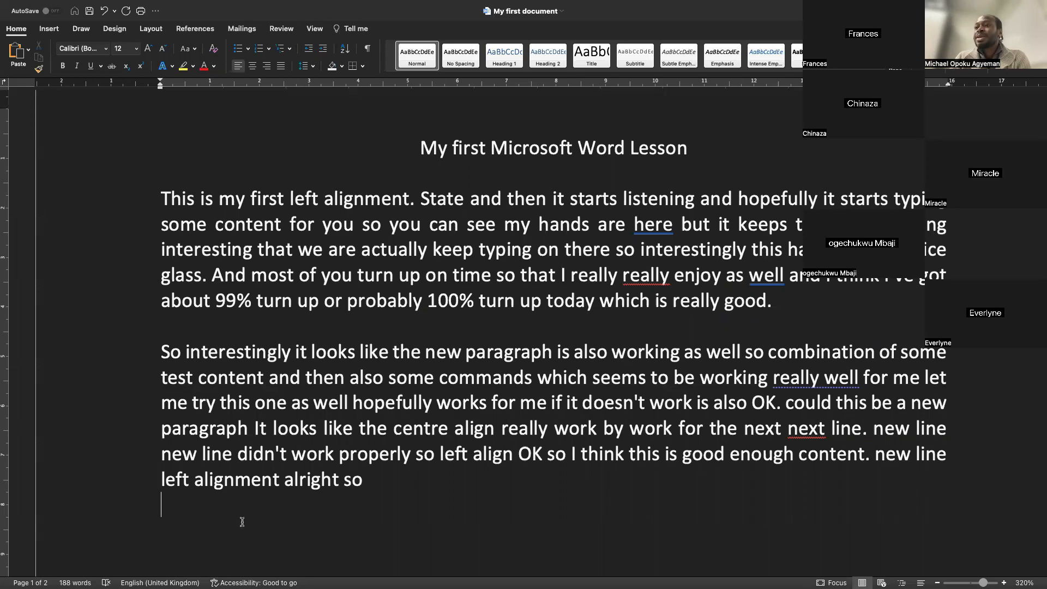
key("Return")
key("Return")
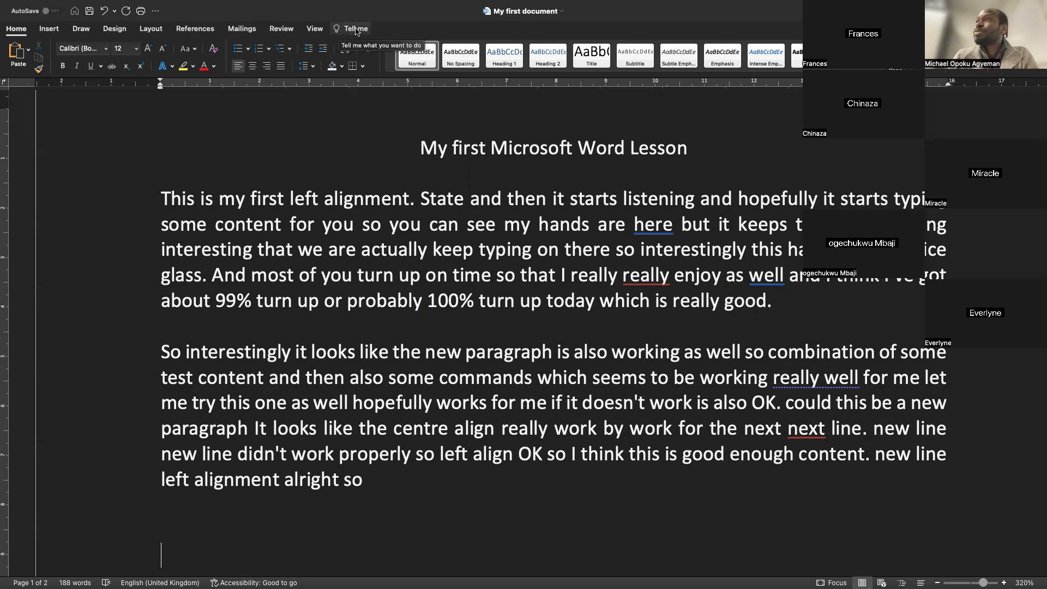
Search the Tell me box for margin and bullet commands and browse the margin presets
left_click(359, 31)
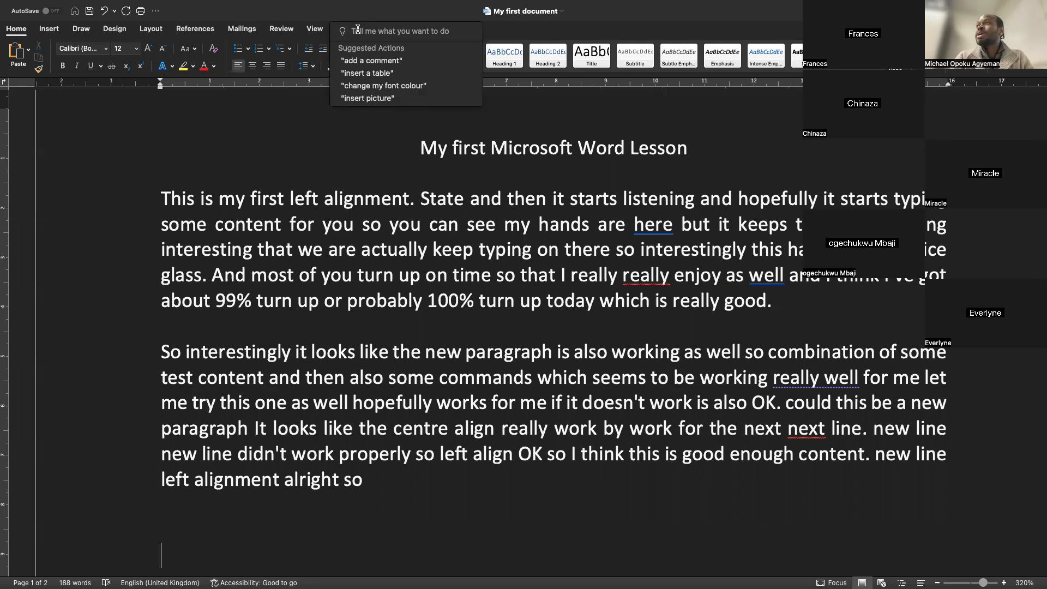
type("mar")
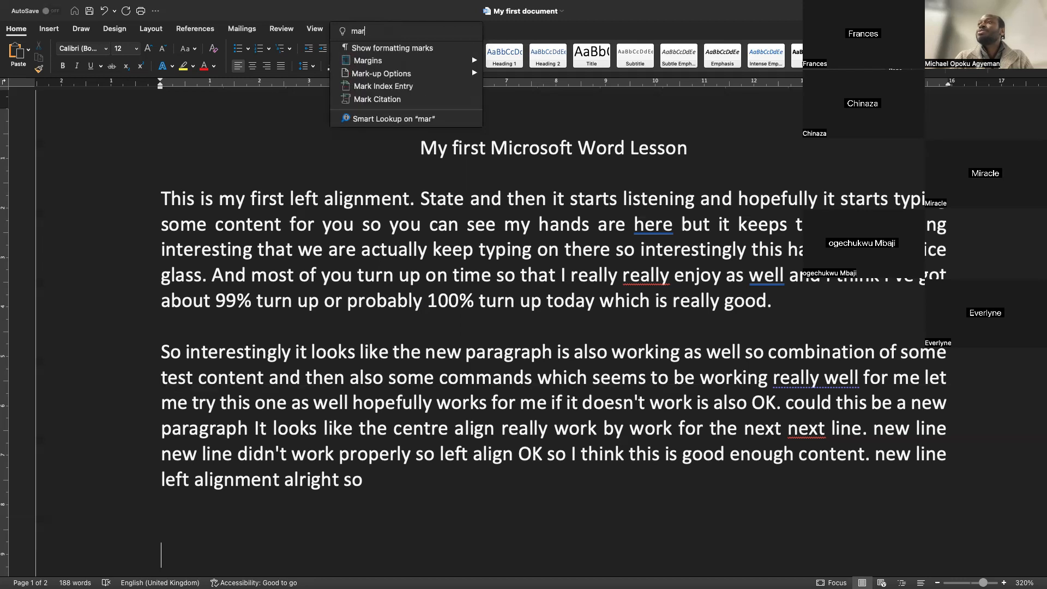
type("gi")
mouse_move(368, 48)
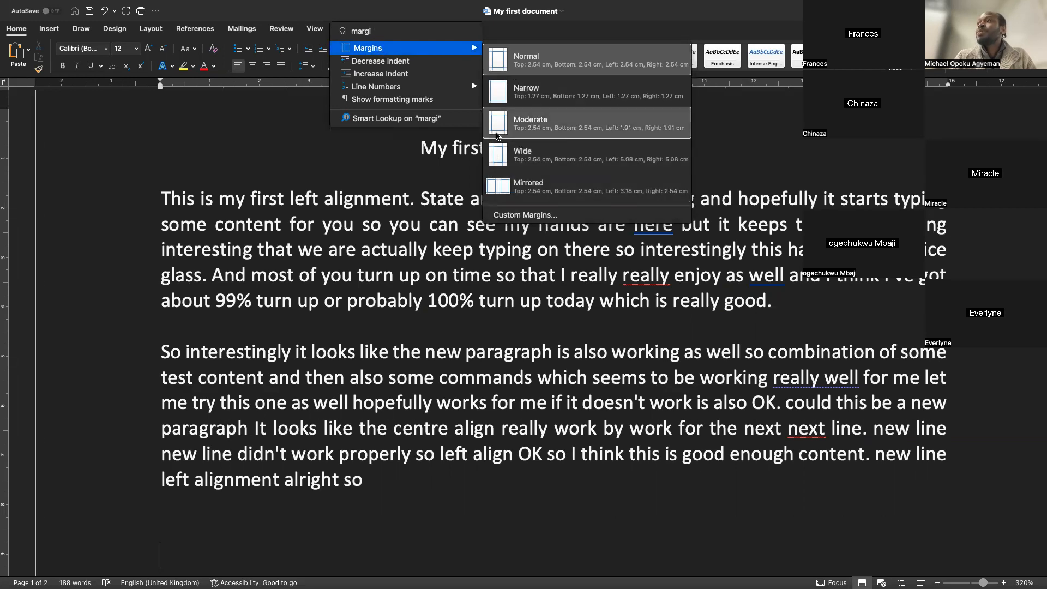
left_click_drag(398, 33, 339, 31)
type("bulle")
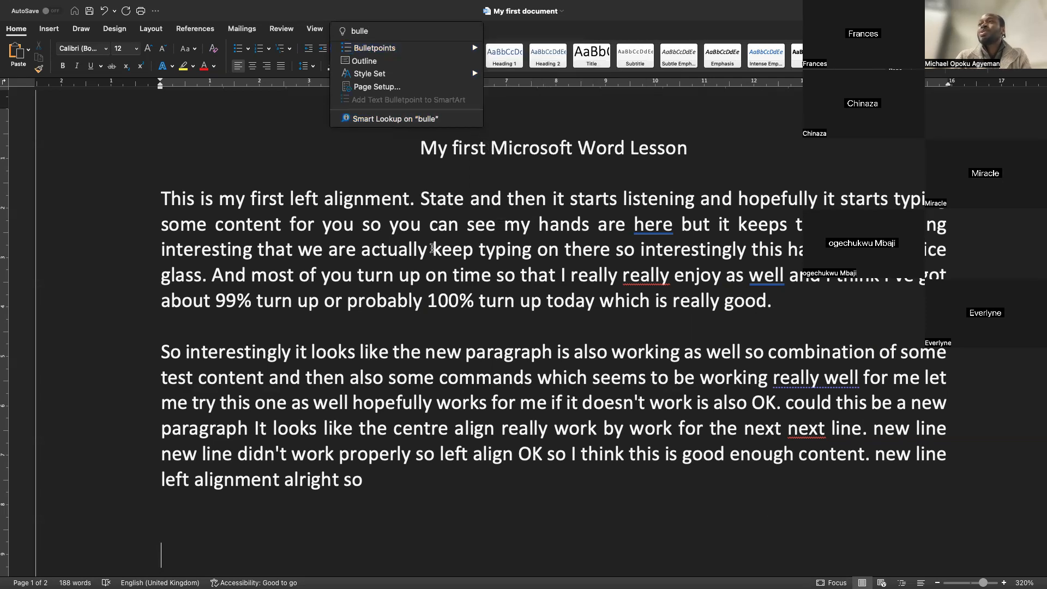
left_click(434, 252)
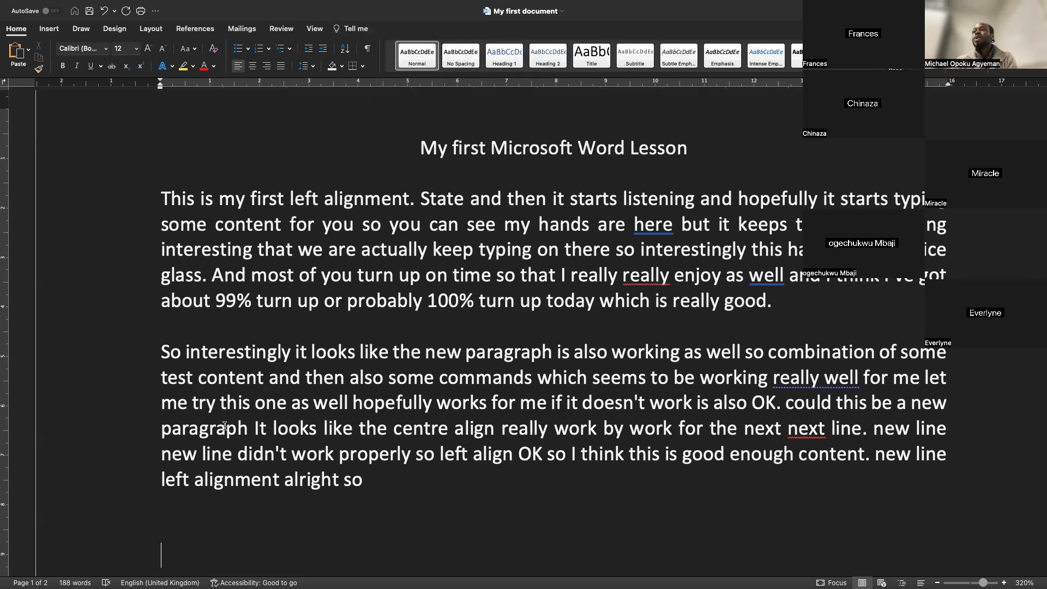
left_click(350, 29)
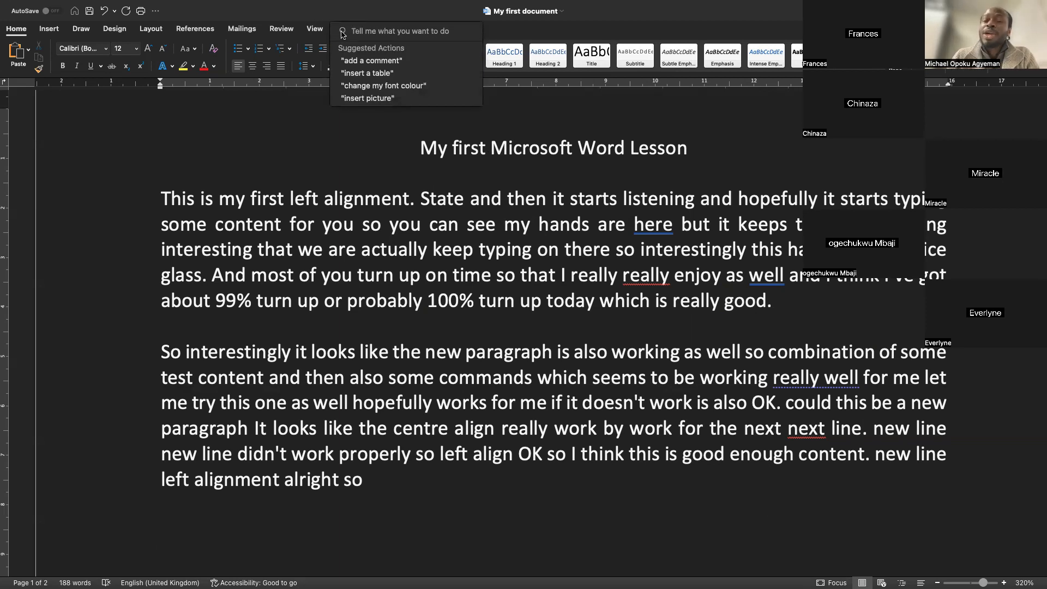
type("margin")
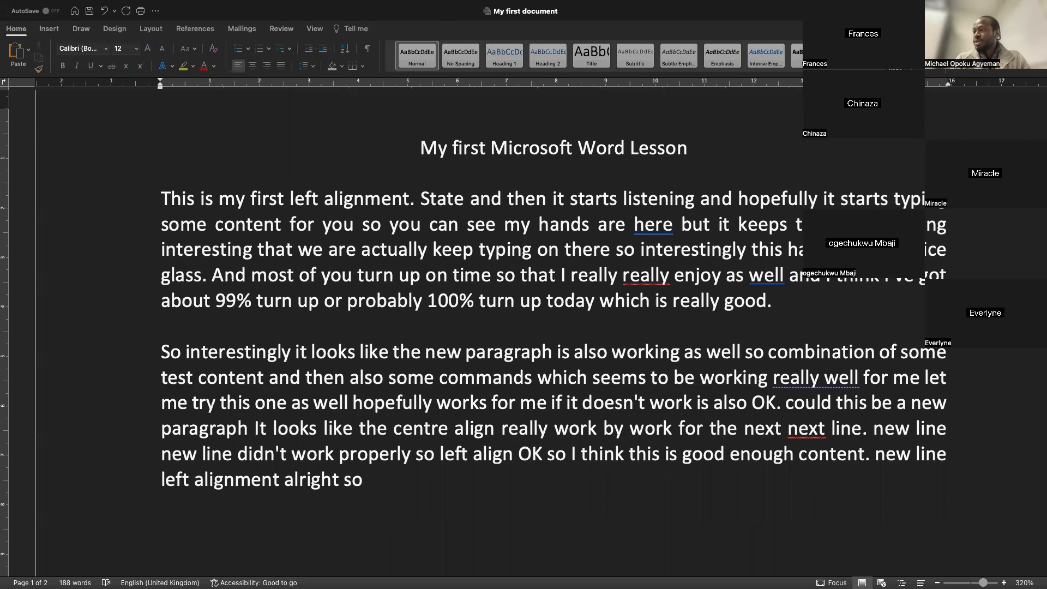
left_click(364, 31)
left_click(365, 34)
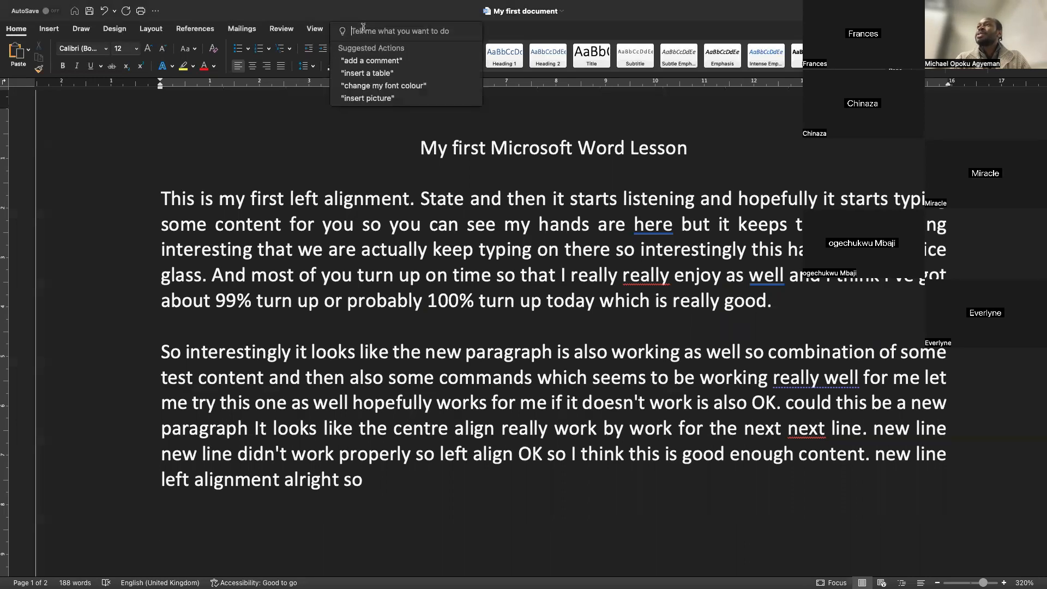
type("ch")
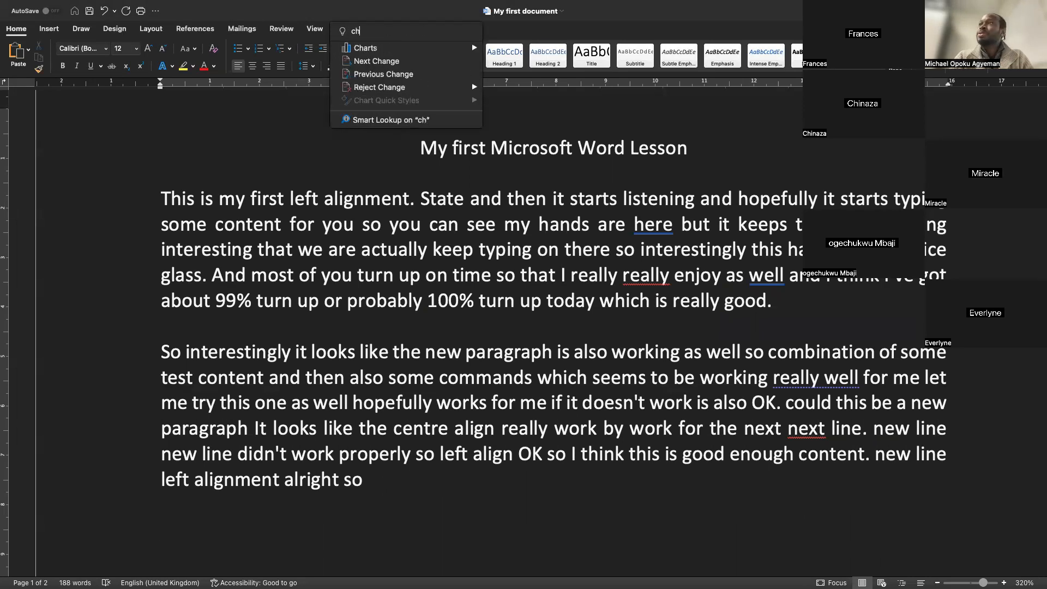
type("art")
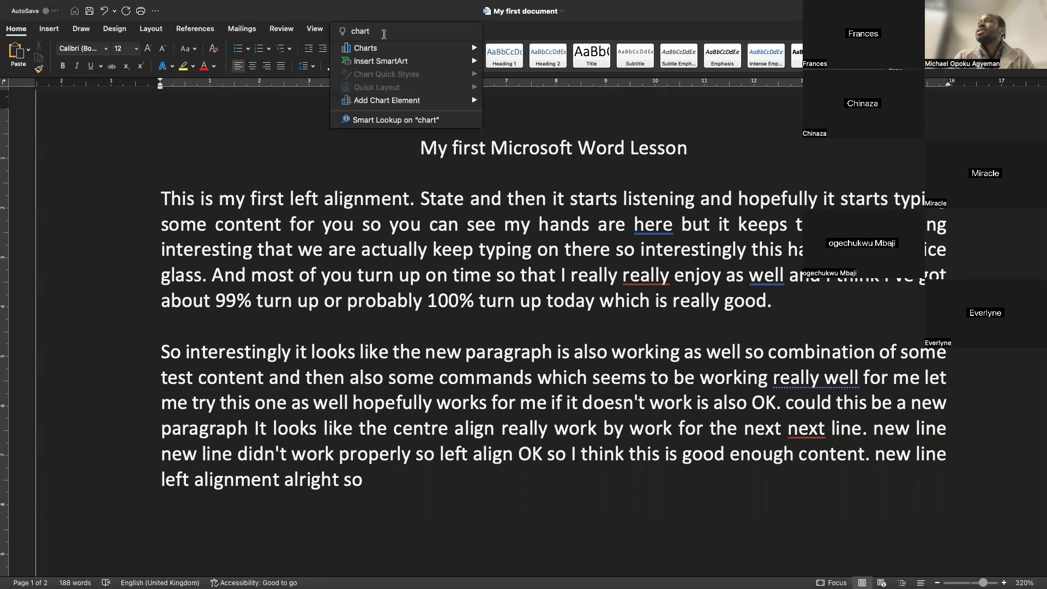
mouse_move(396, 54)
mouse_move(526, 53)
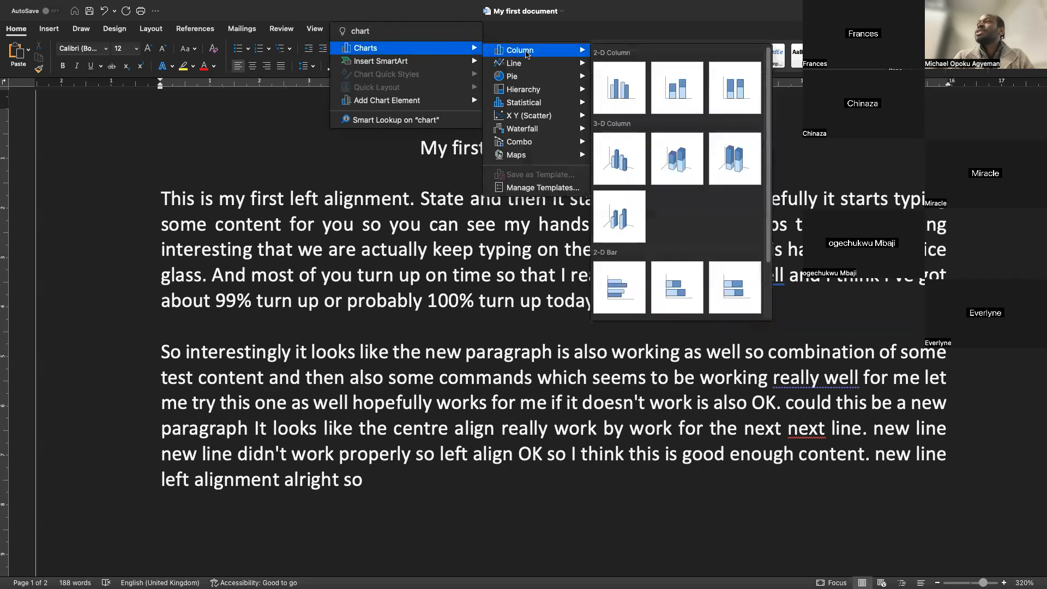
mouse_move(461, 64)
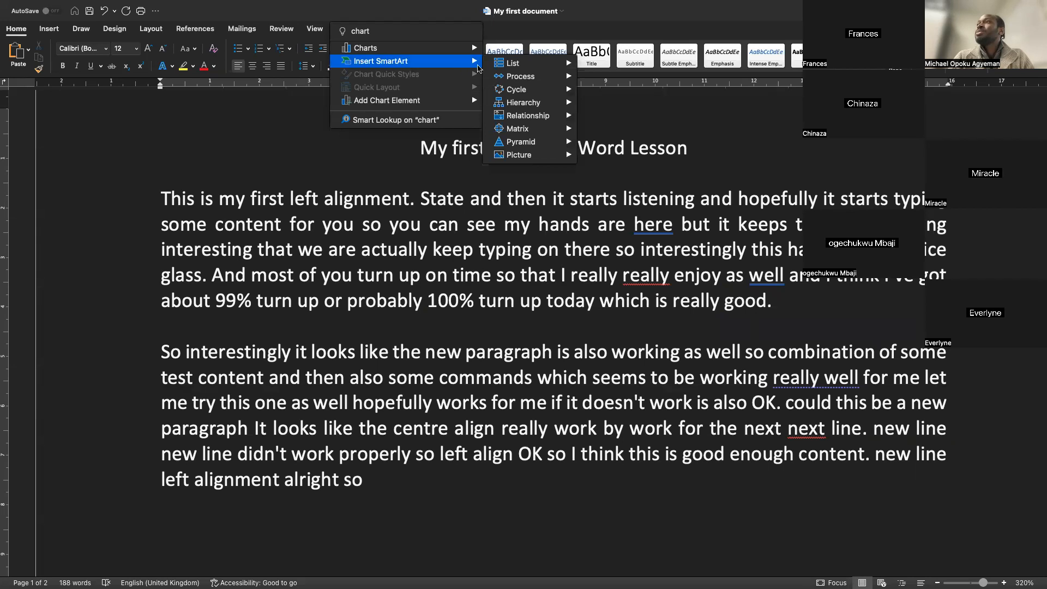
mouse_move(537, 78)
mouse_move(576, 104)
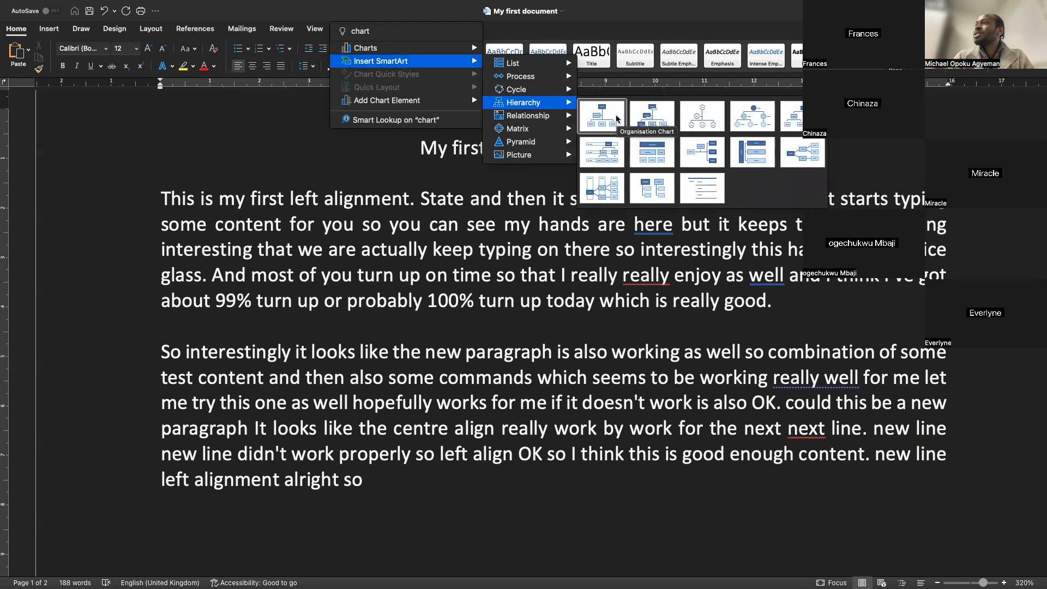
left_click(792, 128)
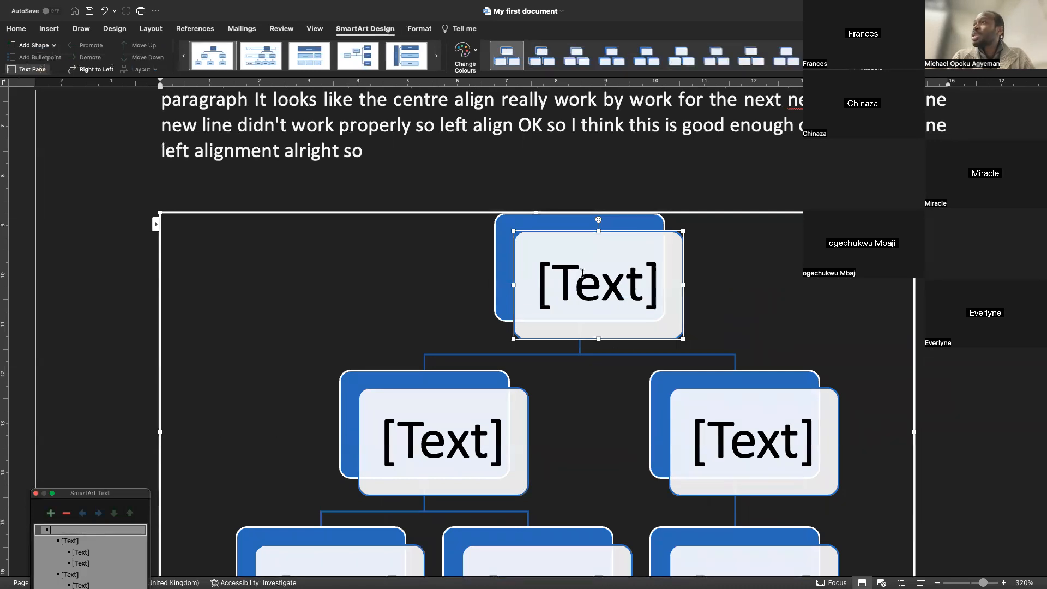
key("super+z")
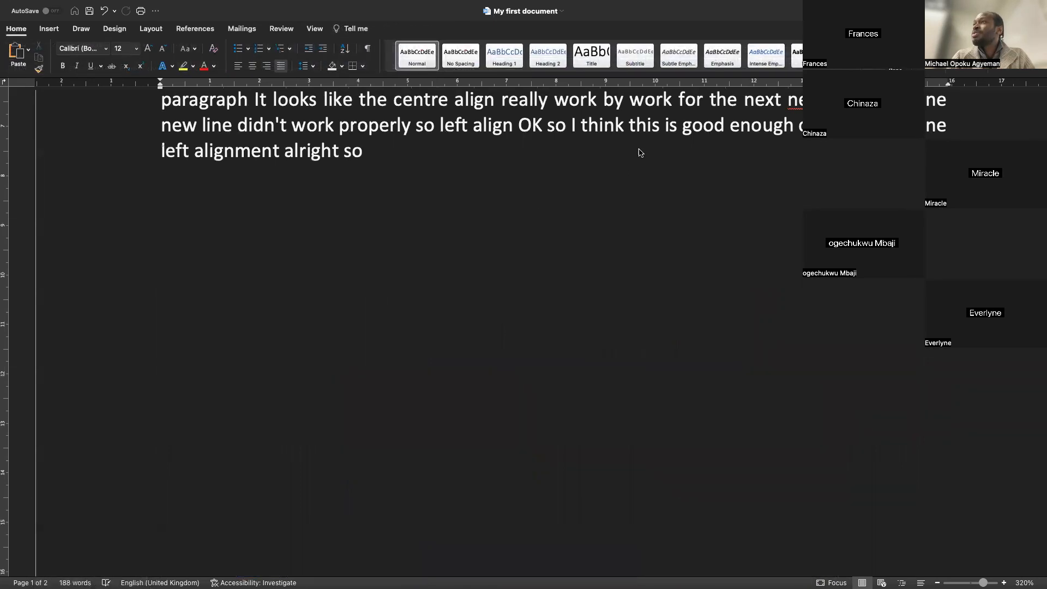
Insert a Filled Map chart at the blank line below the text using the Tell me search for charts
left_click(352, 28)
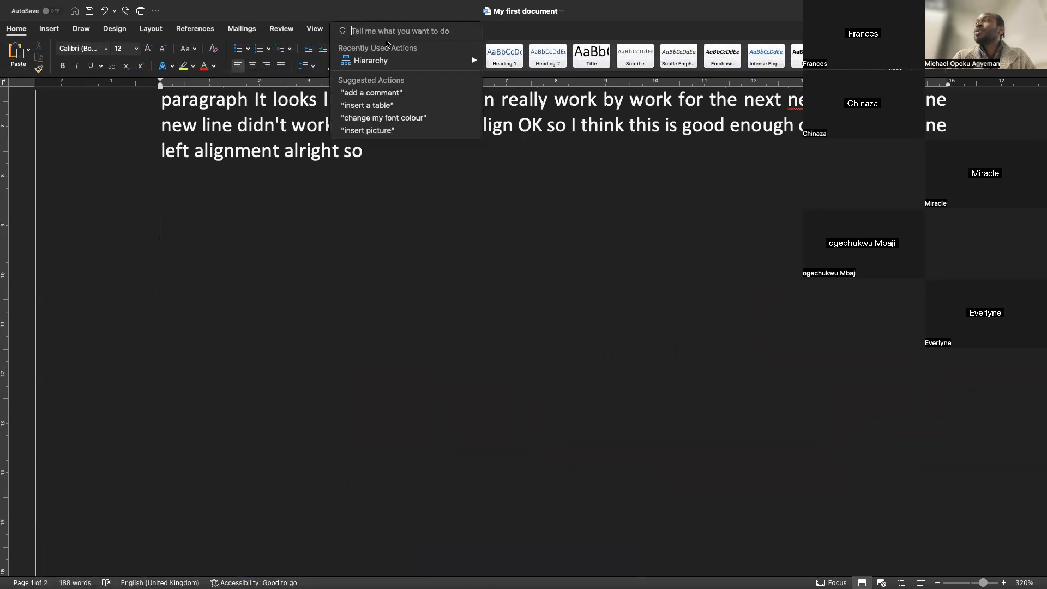
type("cha")
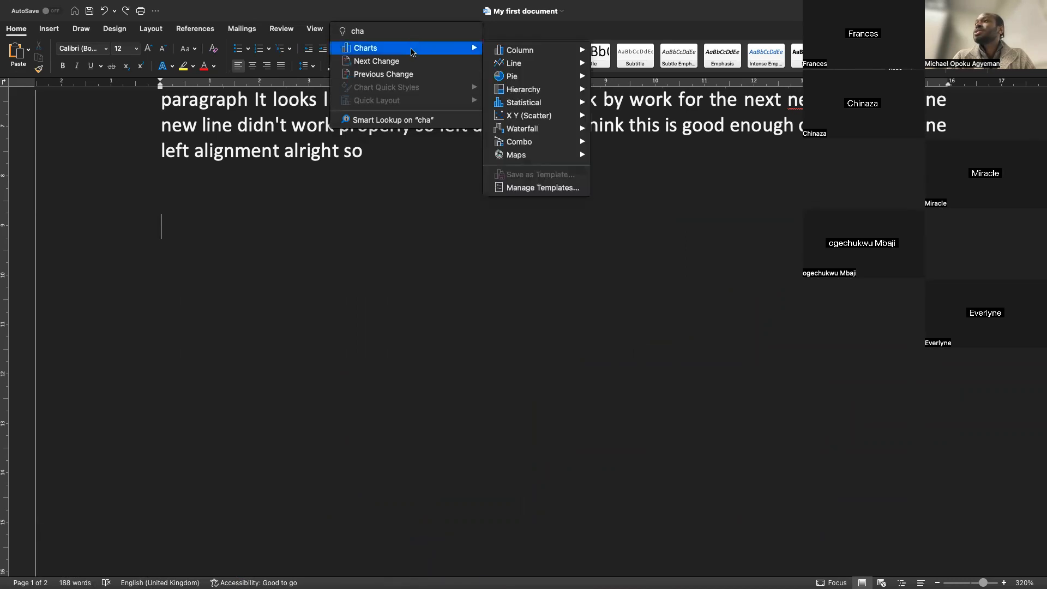
mouse_move(513, 156)
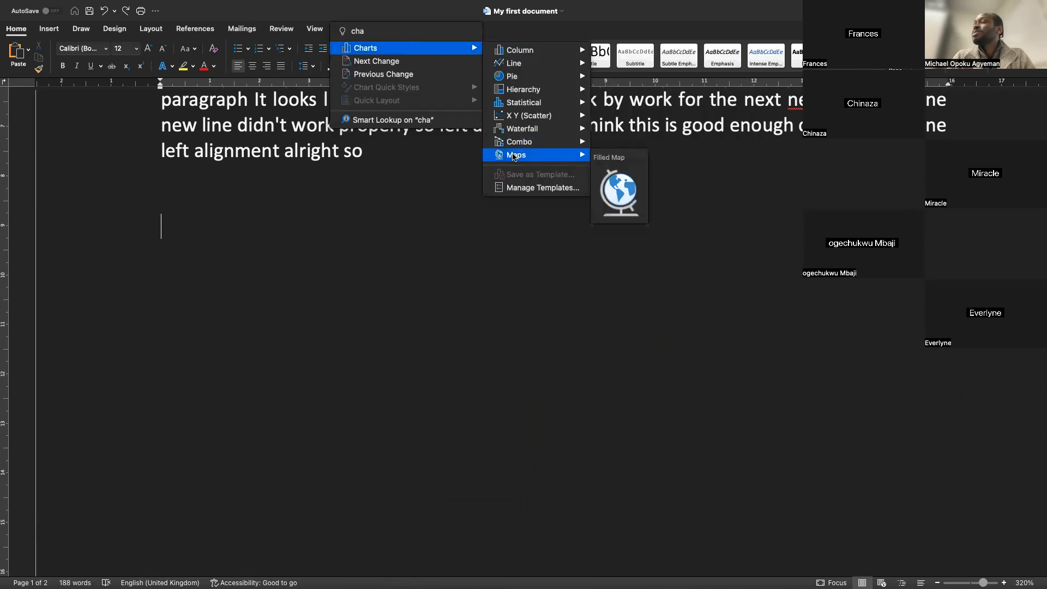
left_click(616, 191)
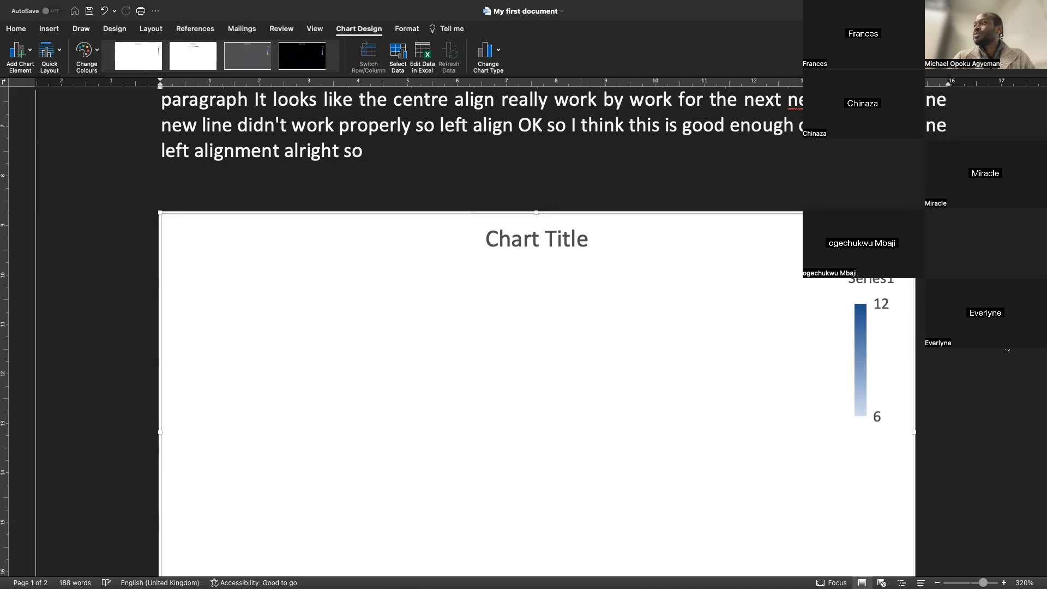
key("Return")
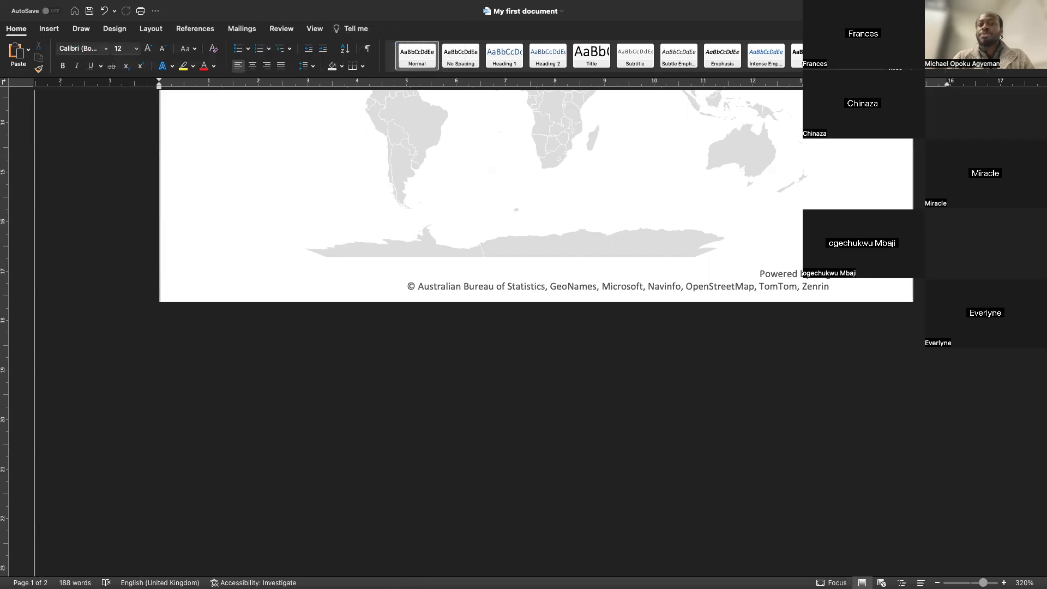
Resize the map chart from its corner to about three quarters of the page width
scroll(537, 332, "up", 5)
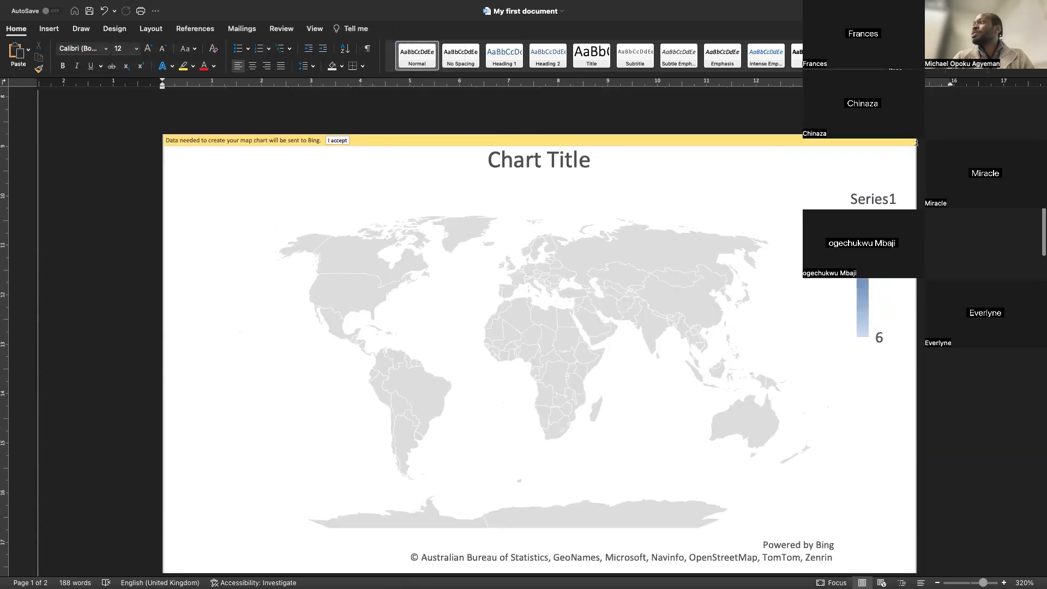
left_click(916, 142)
left_click_drag(916, 133, 738, 273)
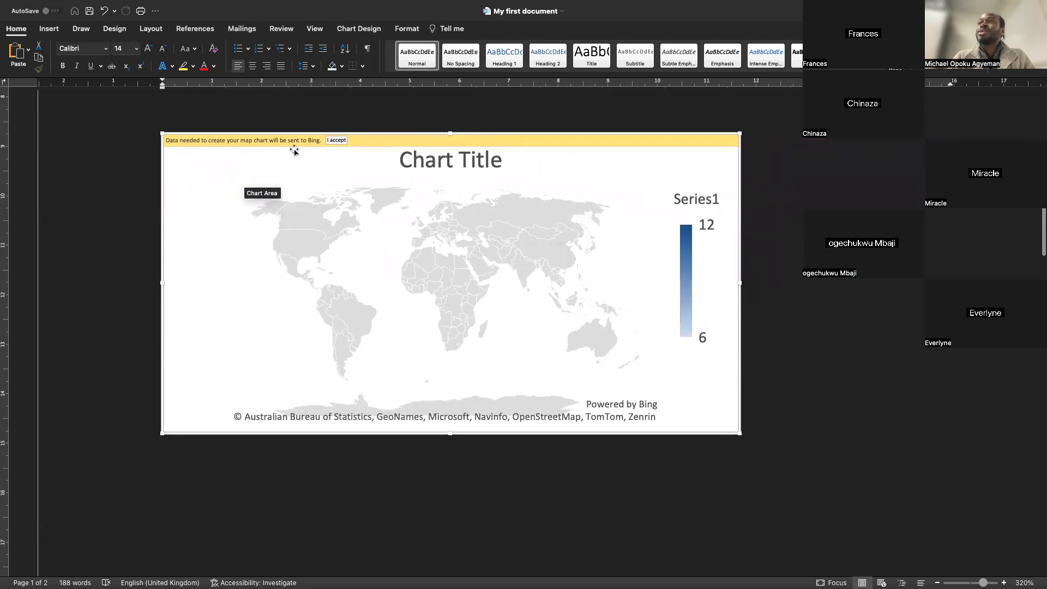
Accept sending the map chart's data to Bing
left_click(150, 433)
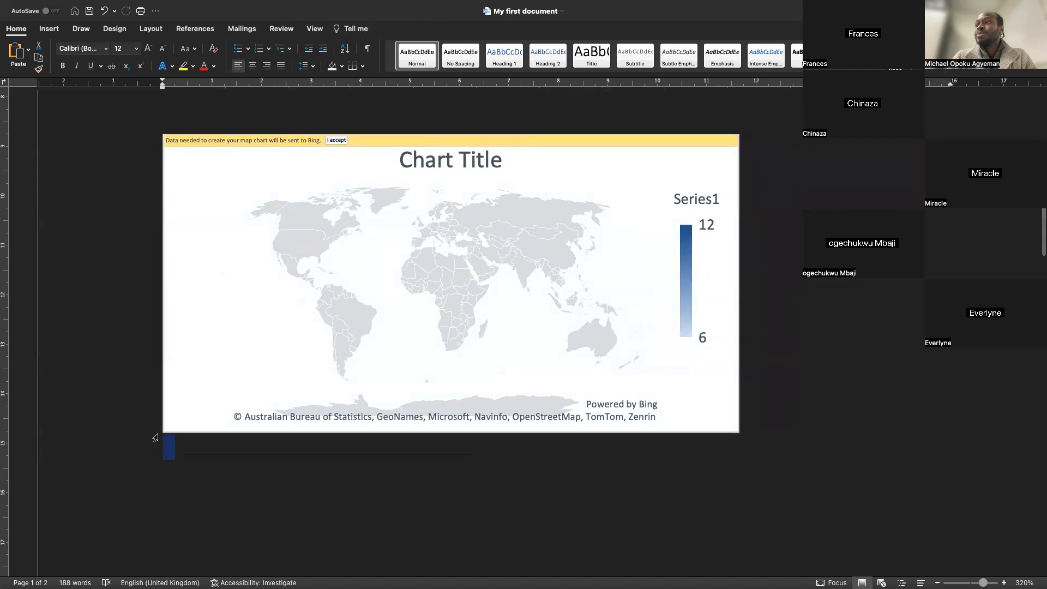
left_click(151, 418)
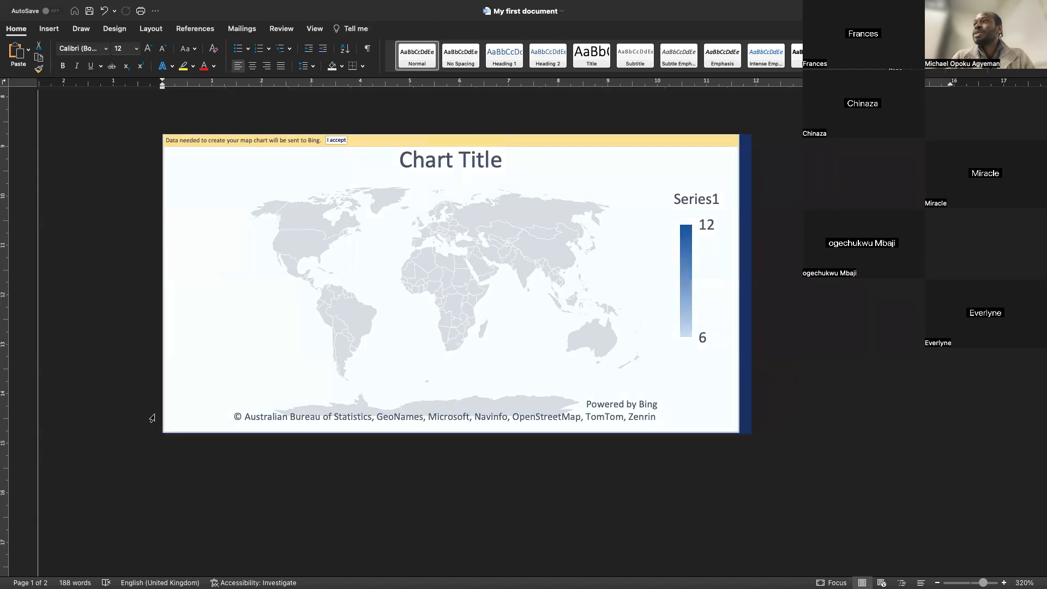
left_click(339, 142)
left_click(336, 140)
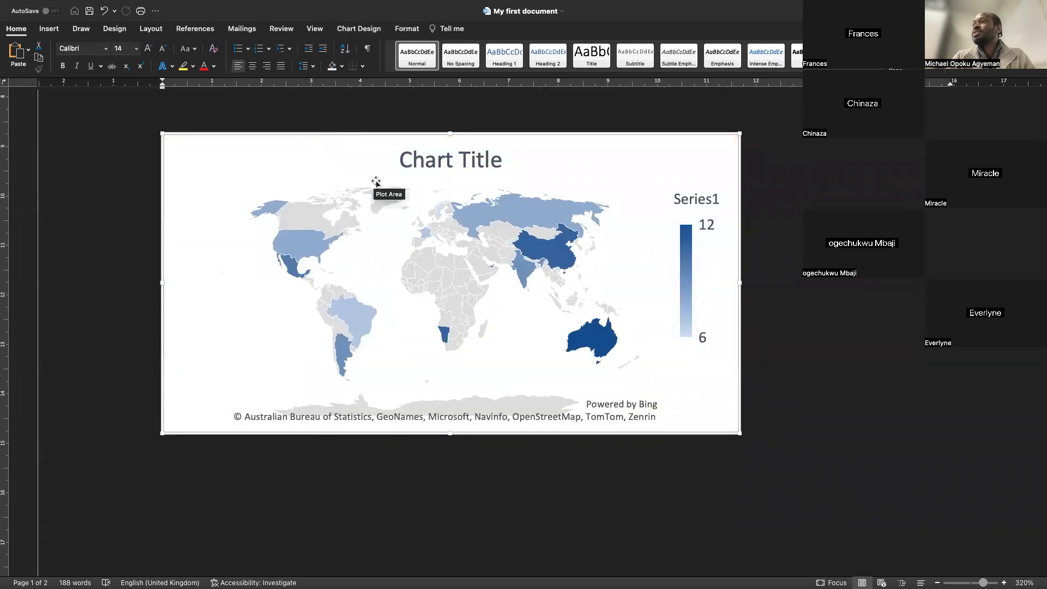
Center the map chart on the page
scroll(491, 136, "up", 5)
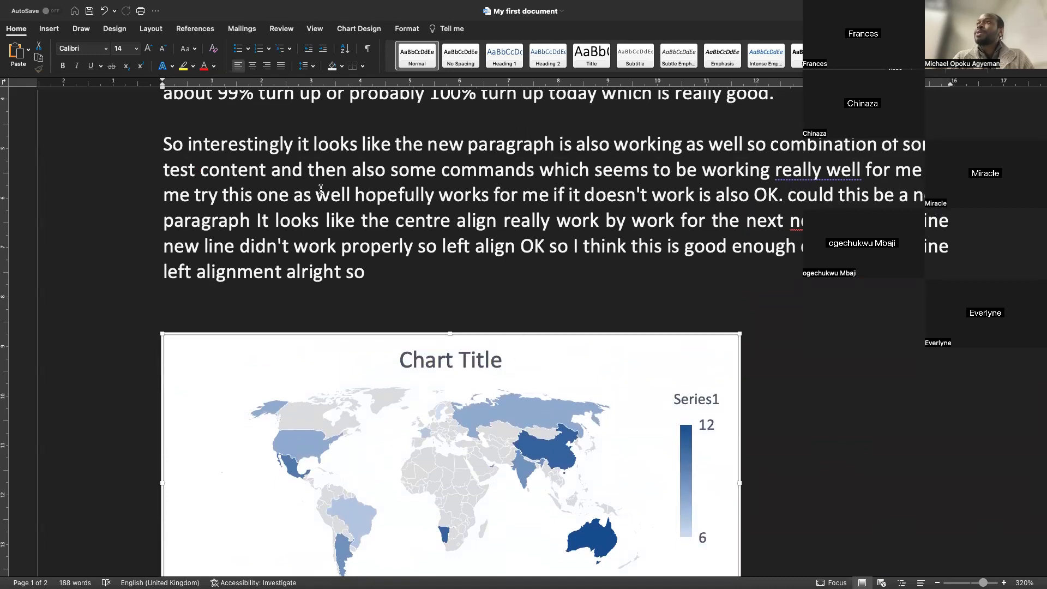
left_click(252, 66)
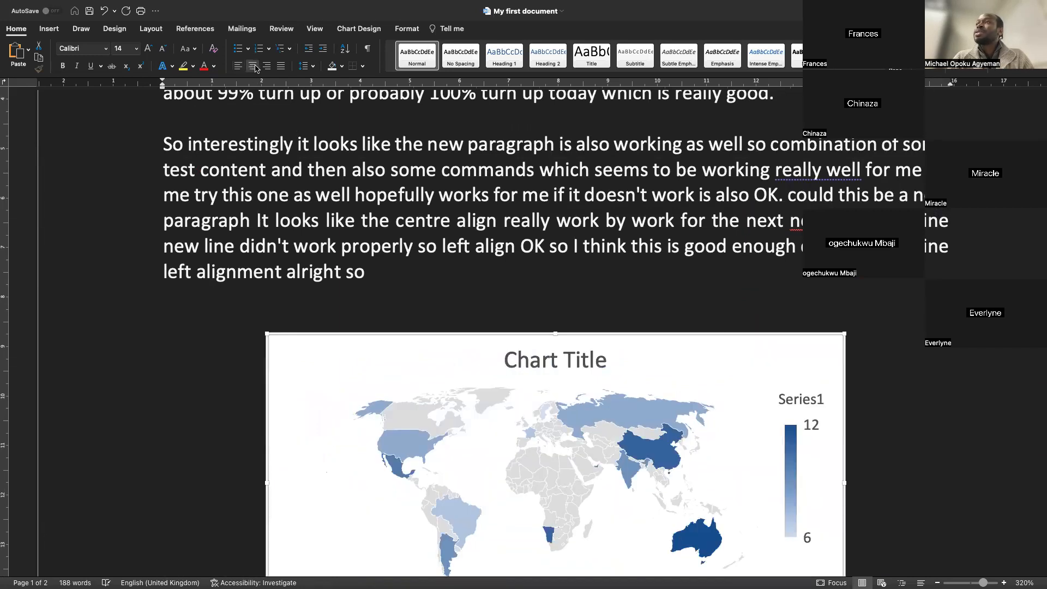
scroll(402, 308, "down", 6)
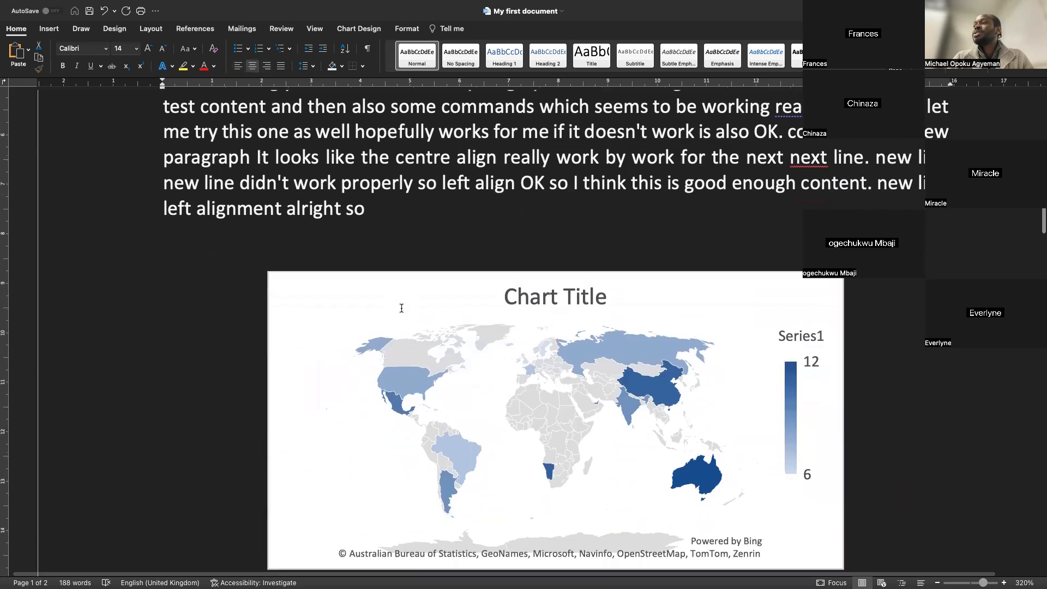
scroll(401, 306, "up", 6)
scroll(402, 306, "down", 6)
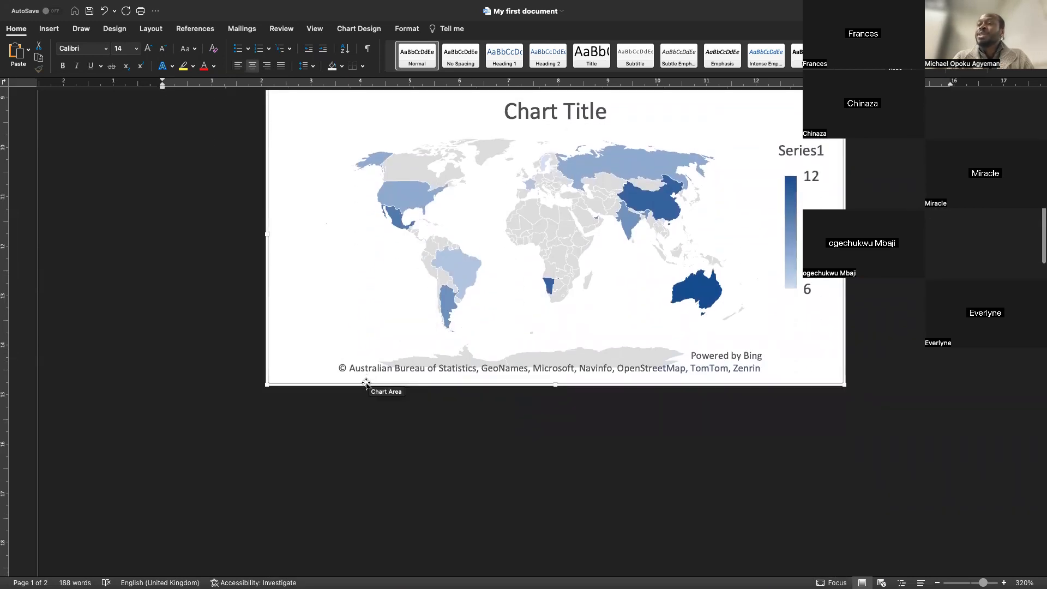
Insert a caption below the map chart using the Figure label
right_click(366, 384)
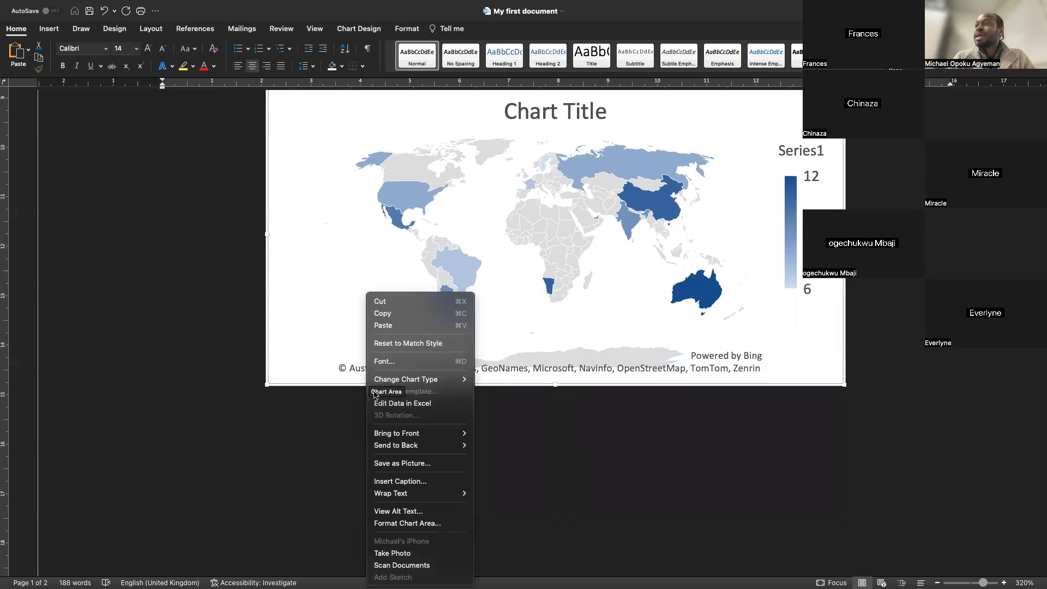
left_click(386, 482)
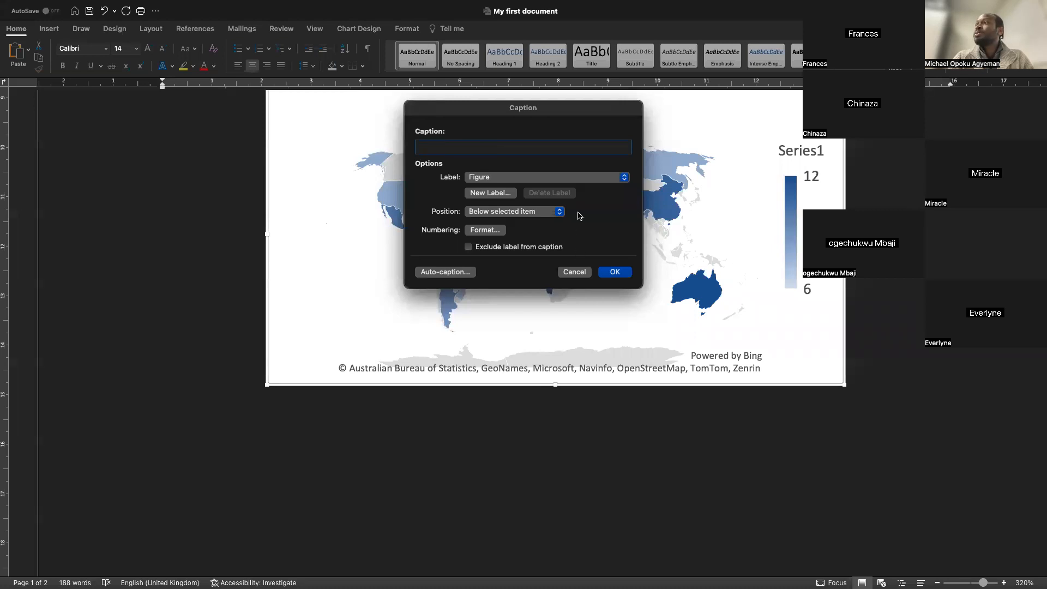
left_click(567, 183)
left_click(567, 184)
left_click(512, 183)
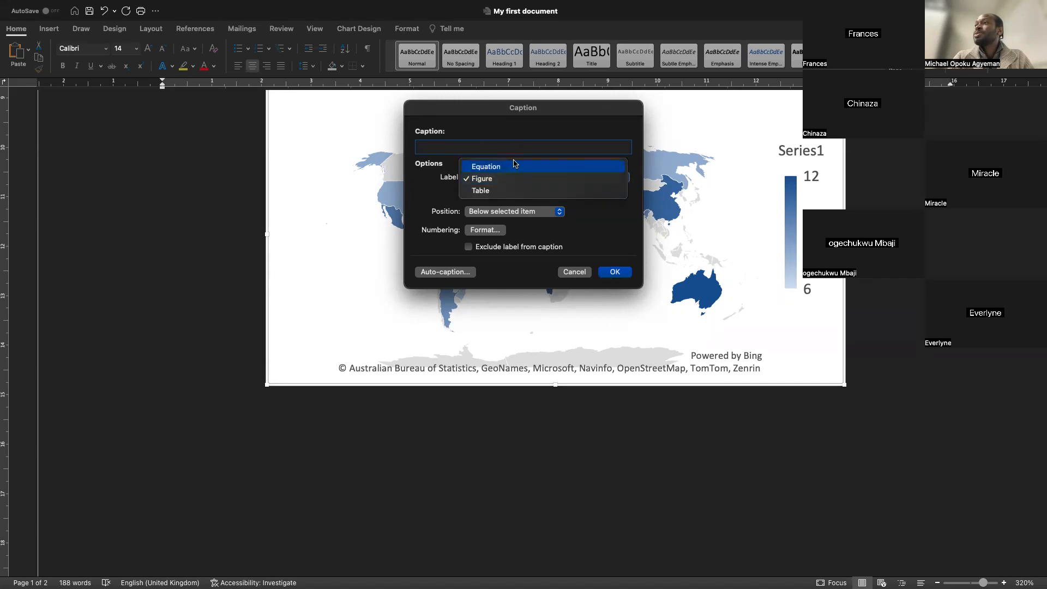
left_click(580, 237)
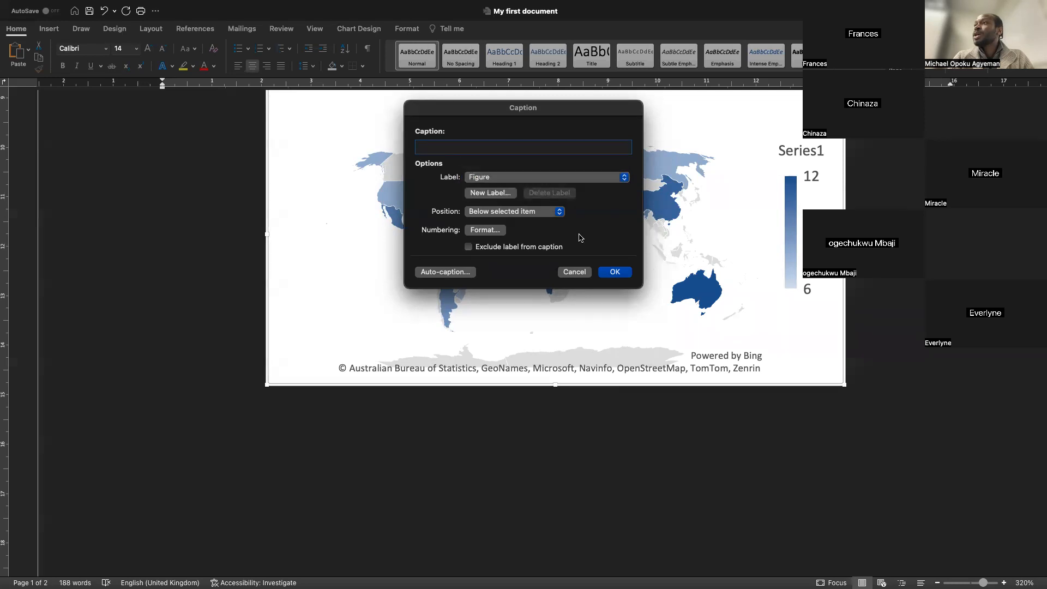
left_click(613, 271)
Write the caption text "World Map Showing Some Data" after the Figure 1 number
type("Co")
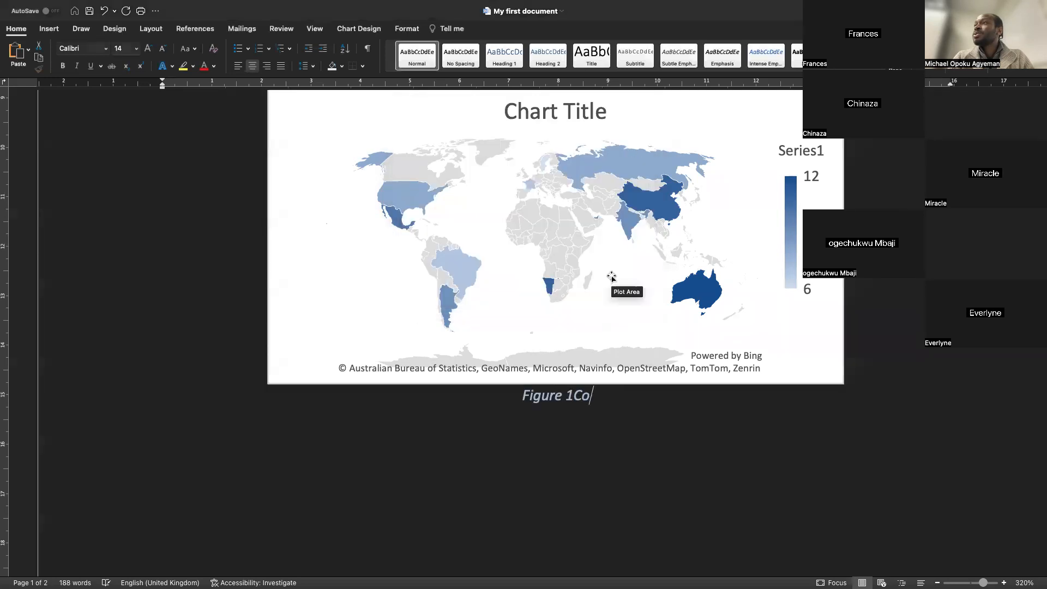
key("BackSpace")
key("BackSpace")
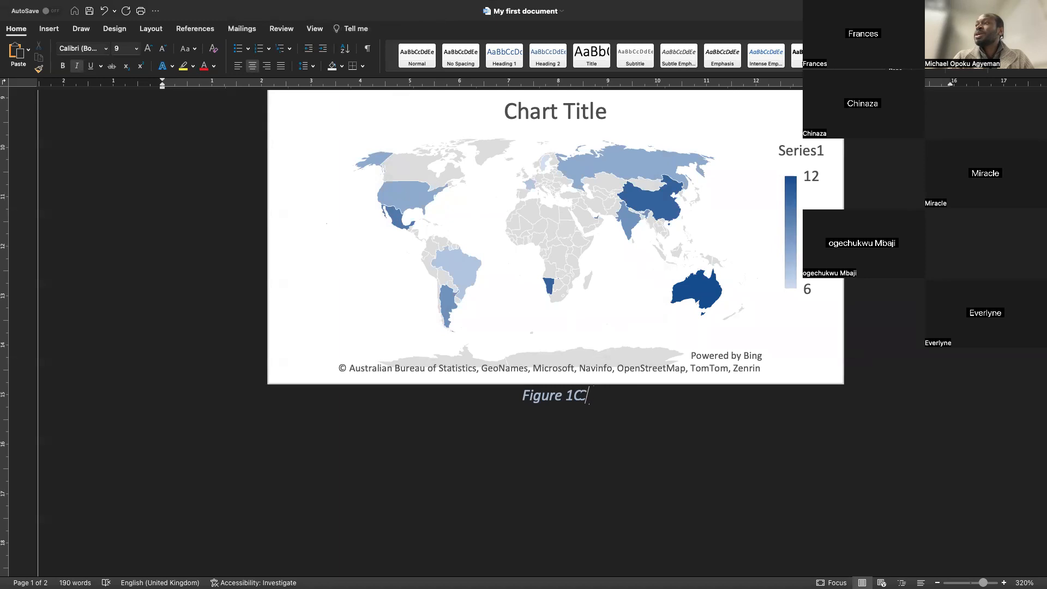
type("Cool Map")
key("BackSpace")
key("BackSpace")
key("BackSpace")
key("BackSpace")
key("BackSpace")
key("BackSpace")
key("BackSpace")
key("BackSpace")
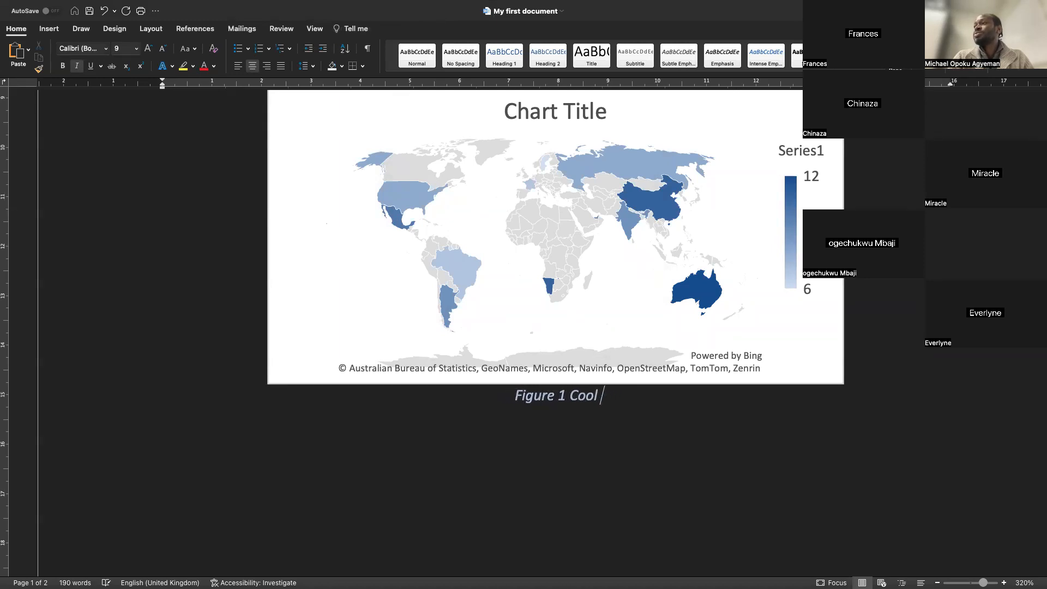
type("World Map")
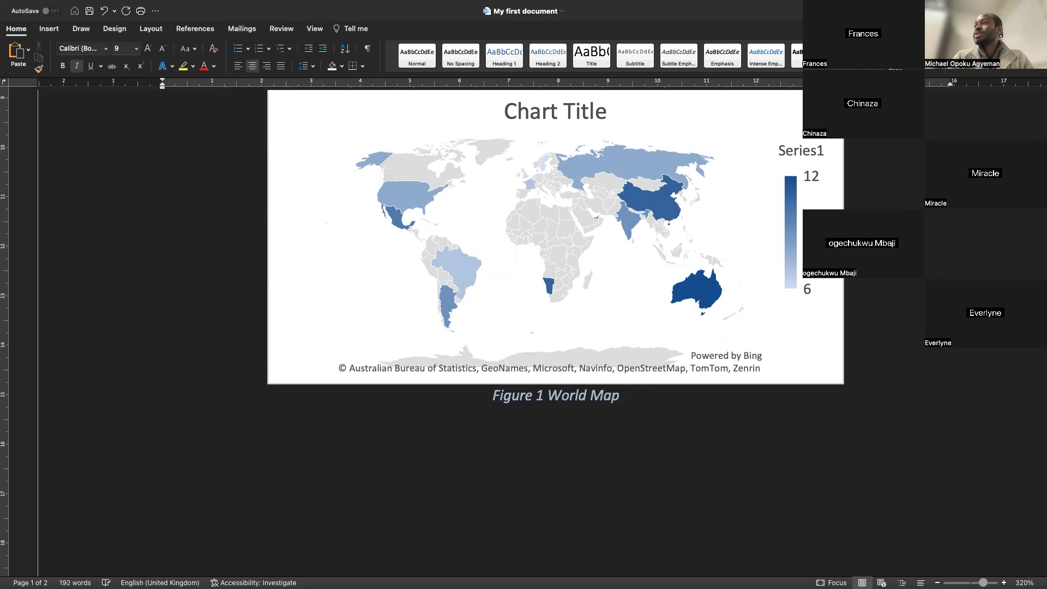
type(" Showing")
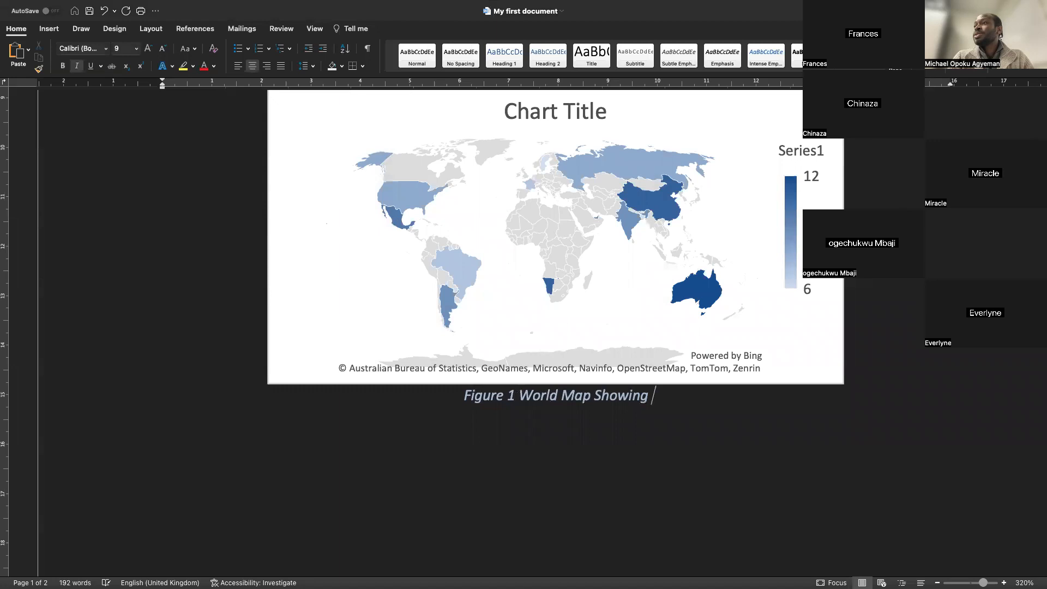
type(" Some Data")
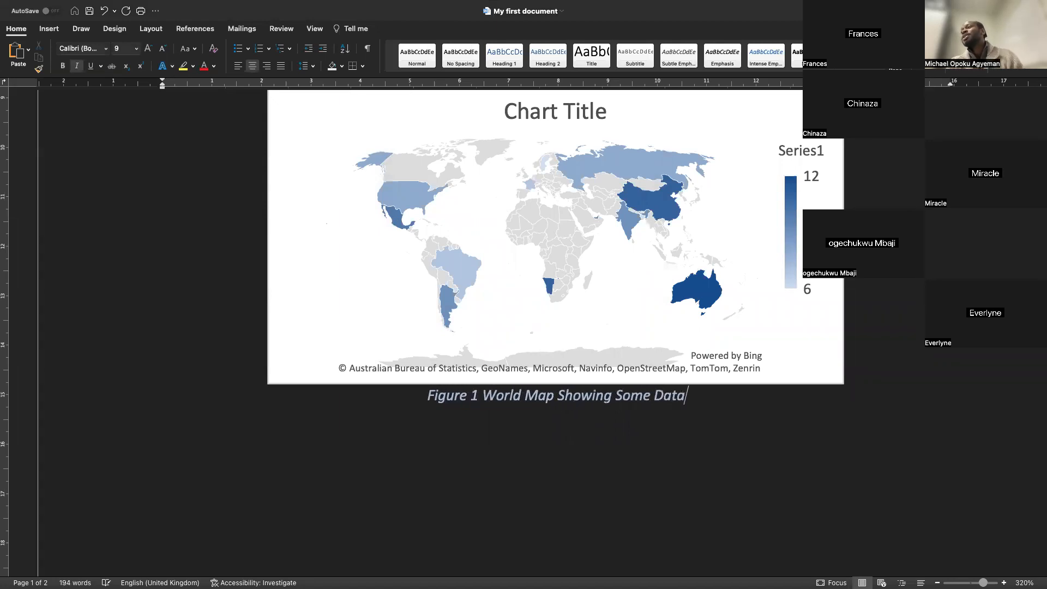
left_click(708, 445)
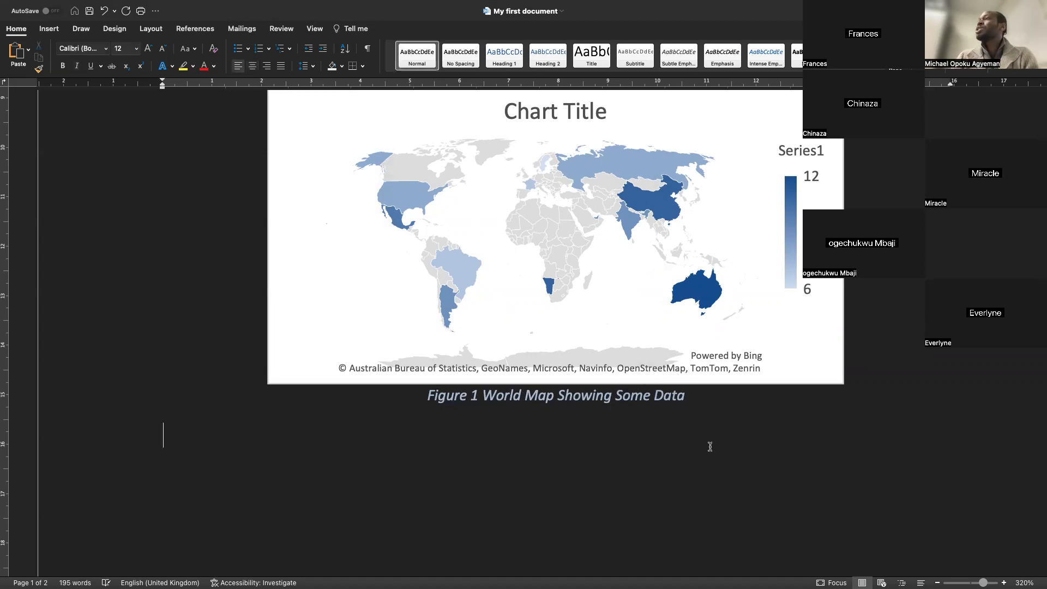
Add empty parentheses after "alright so" at the end of the paragraph above the chart and place the cursor inside them
scroll(710, 447, "up", 3)
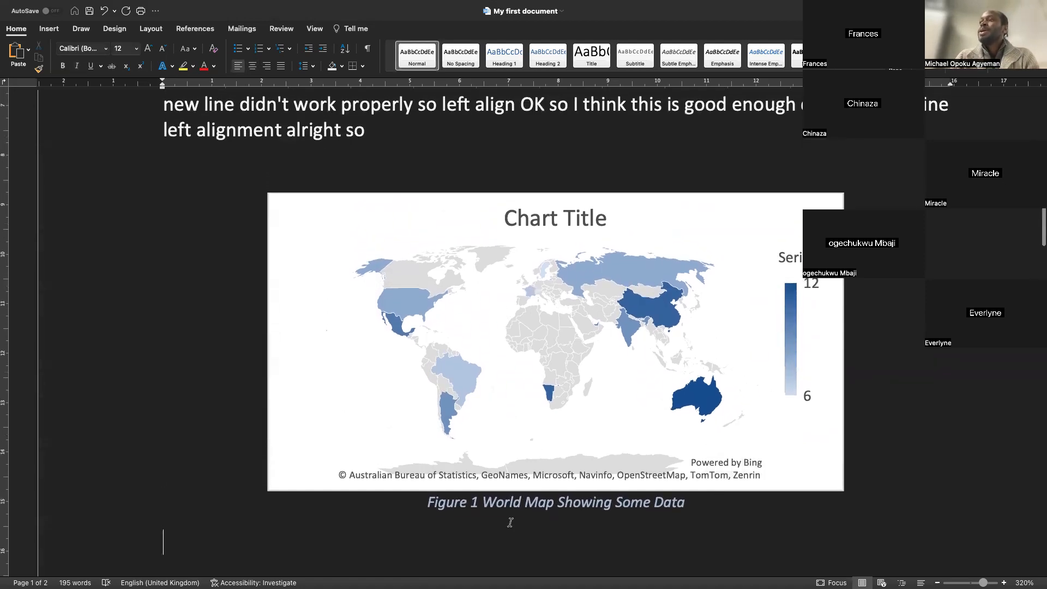
left_click_drag(476, 501, 454, 503)
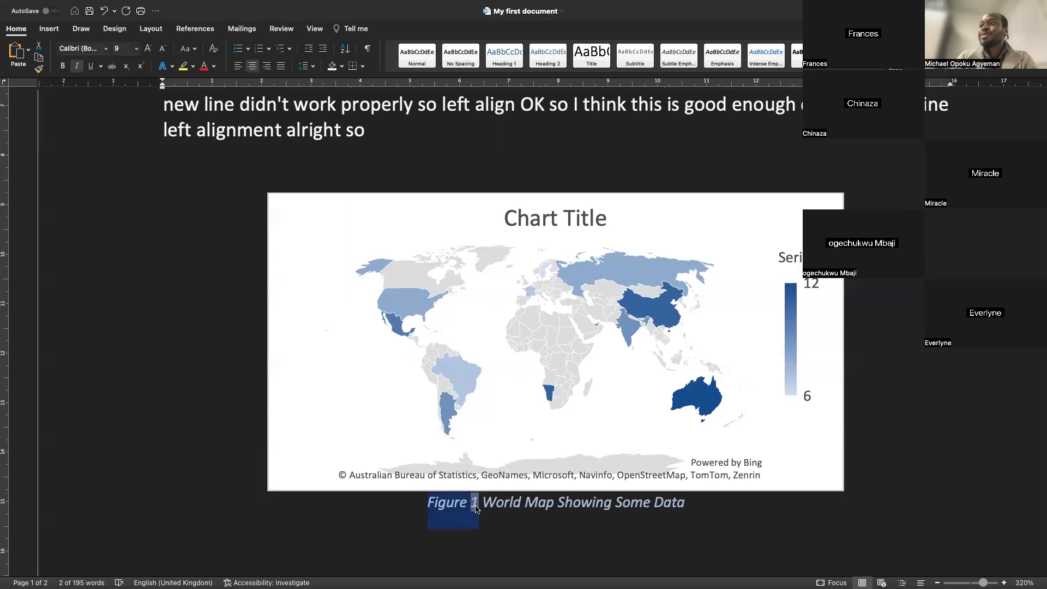
left_click(374, 131)
type("()")
left_click(379, 129)
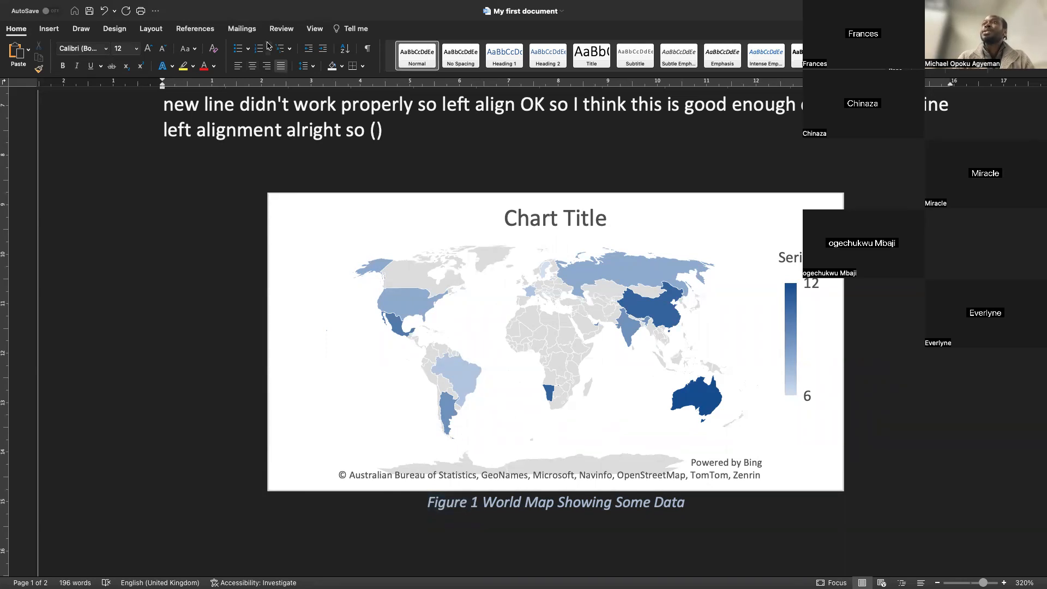
Insert a cross-reference to the Figure 1 caption showing only label and number inside the parentheses, then close the dialog
left_click(50, 30)
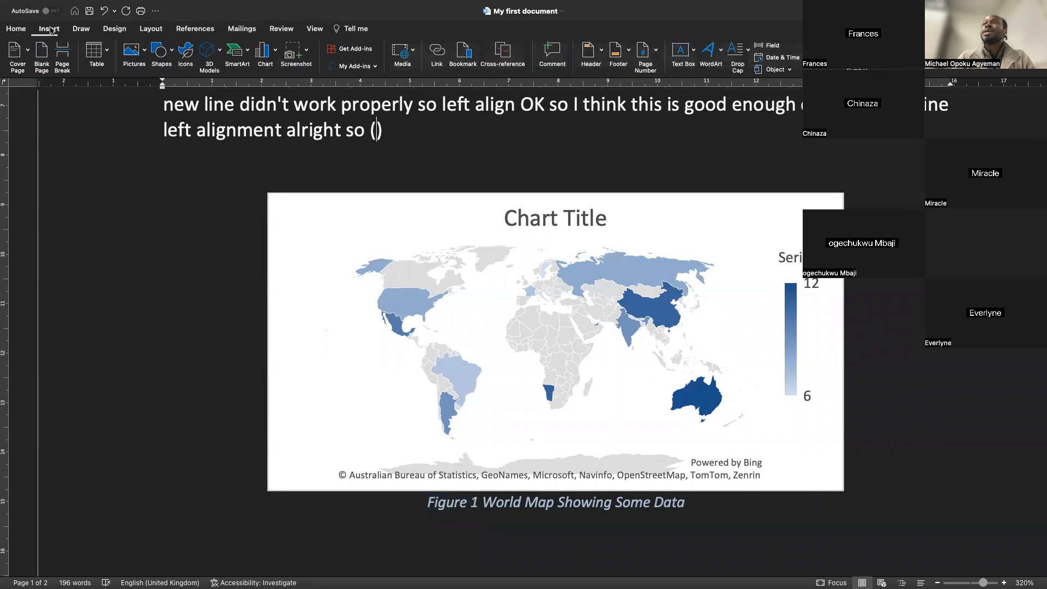
left_click(503, 54)
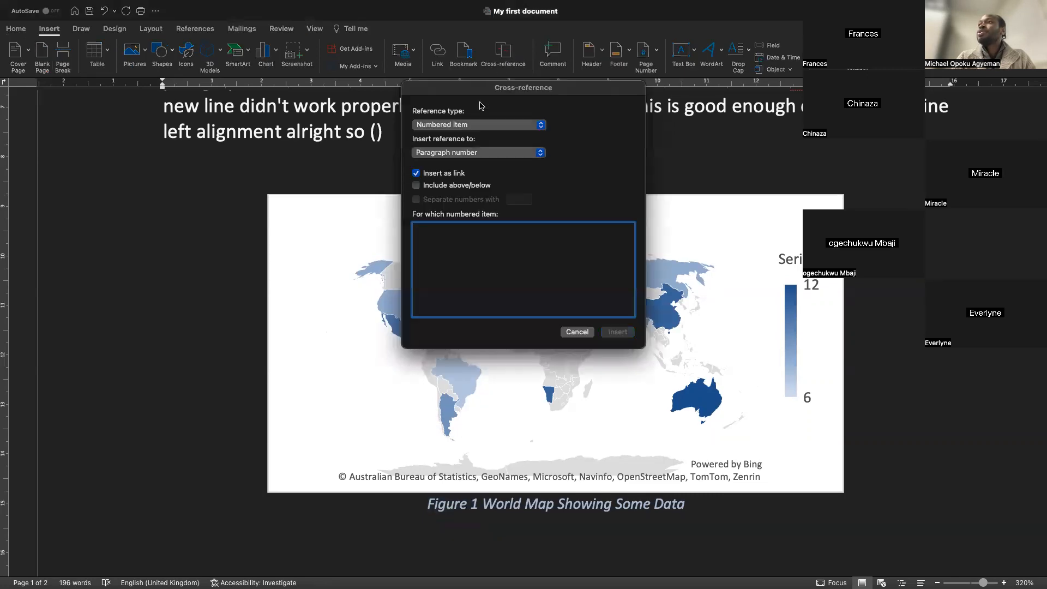
left_click(457, 155)
left_click(464, 124)
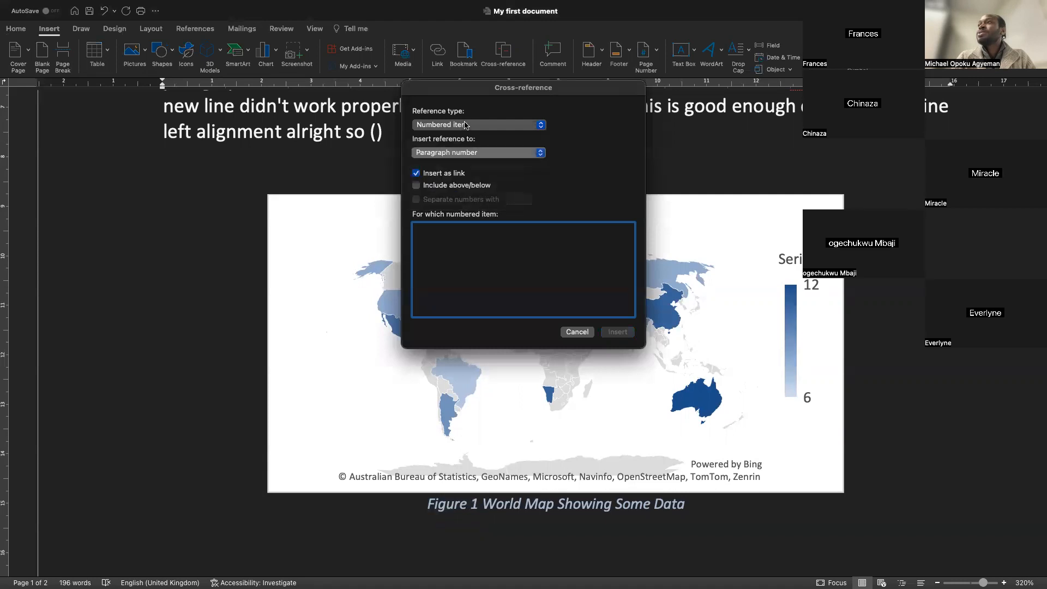
left_click(464, 125)
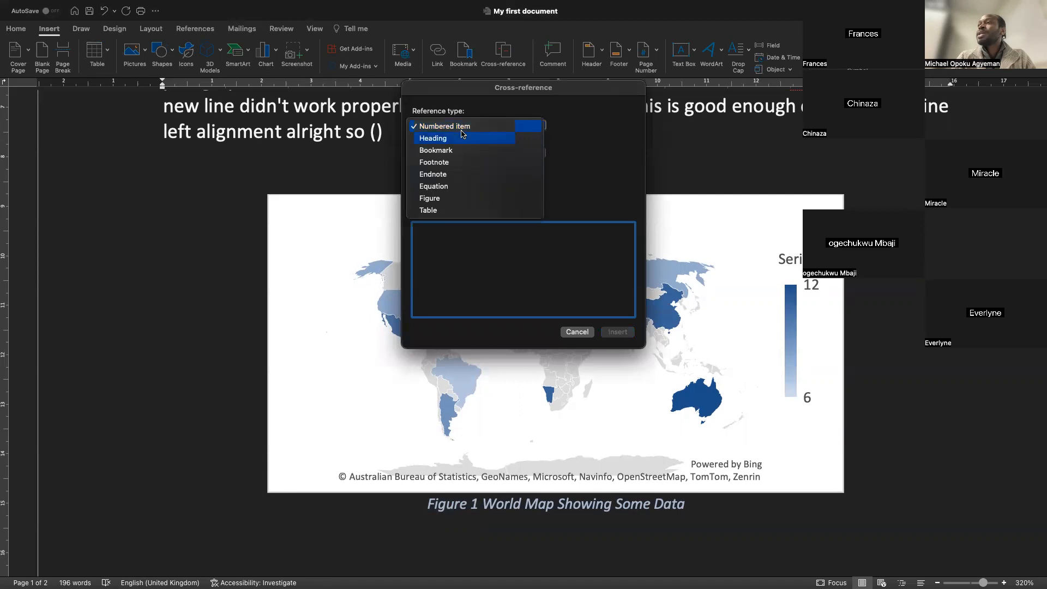
left_click(456, 198)
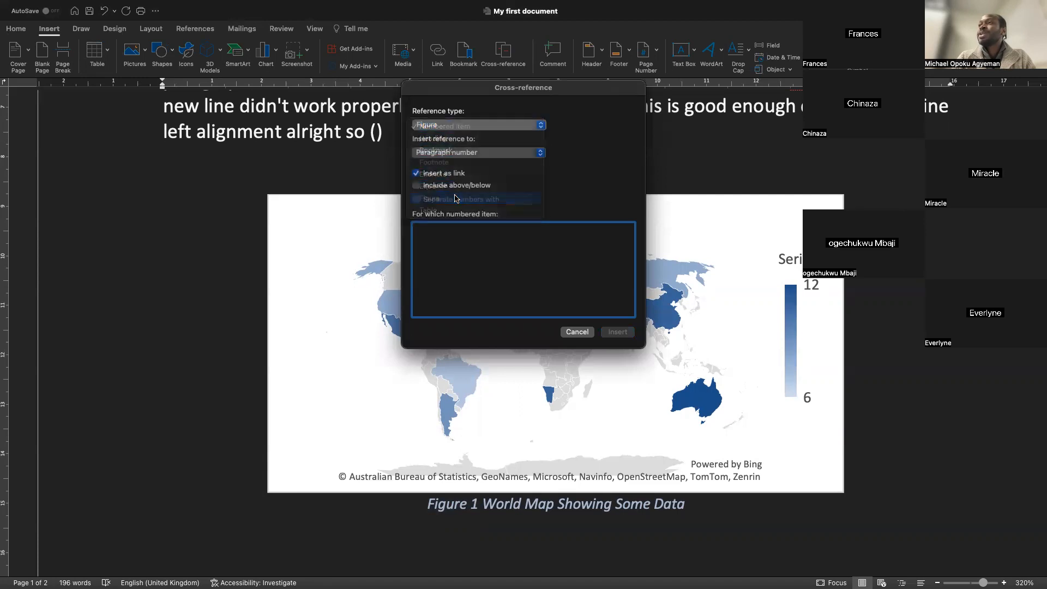
left_click(450, 156)
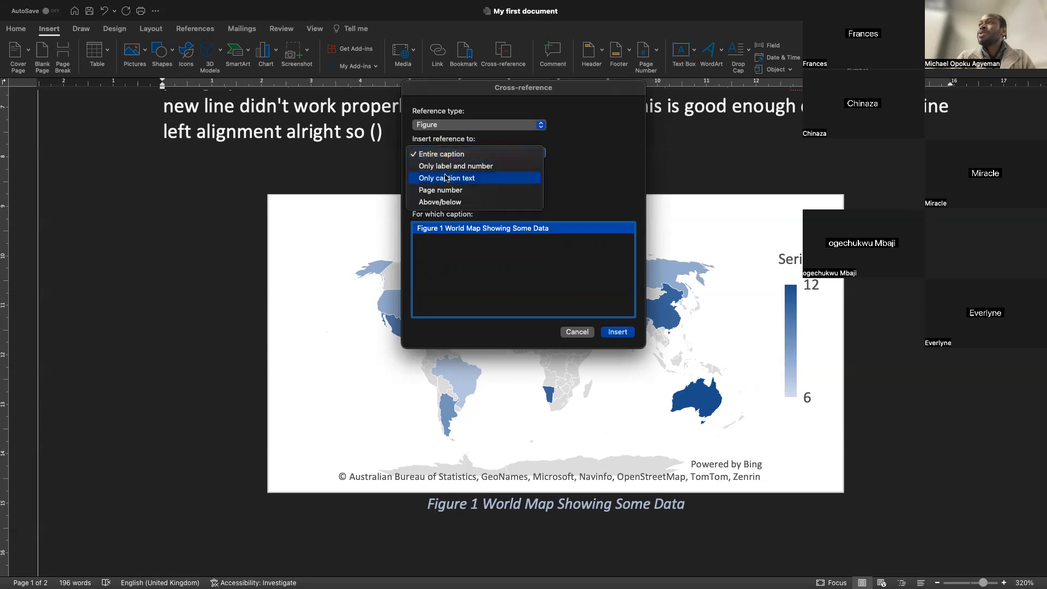
left_click(448, 166)
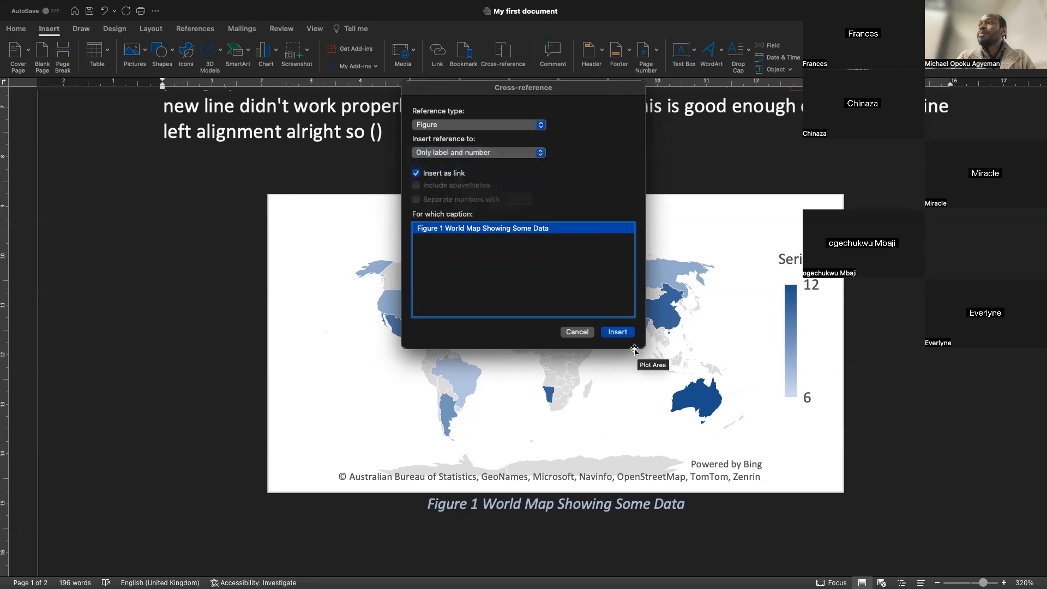
left_click(617, 332)
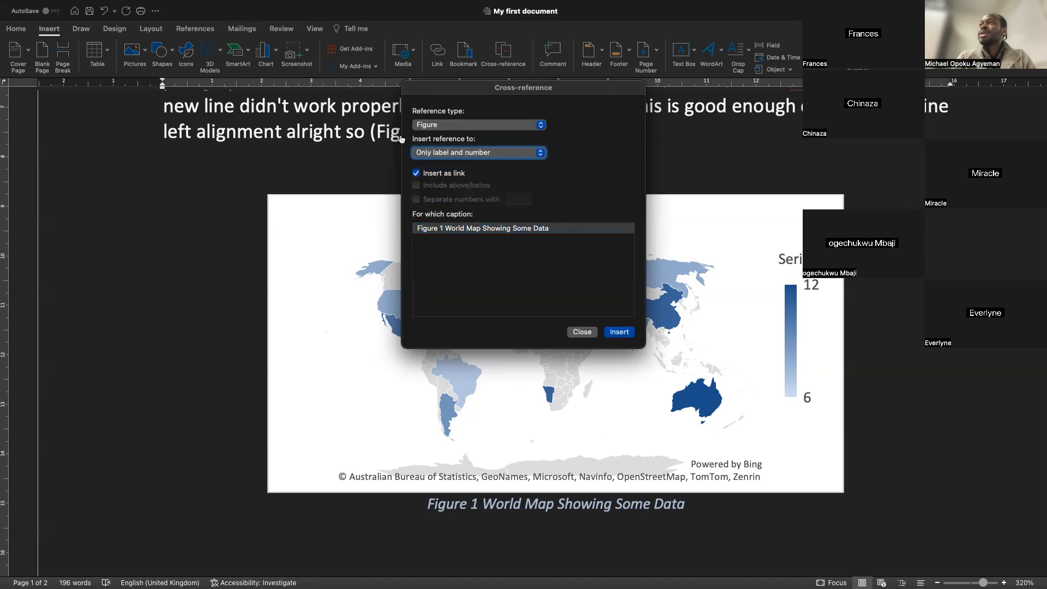
left_click(582, 332)
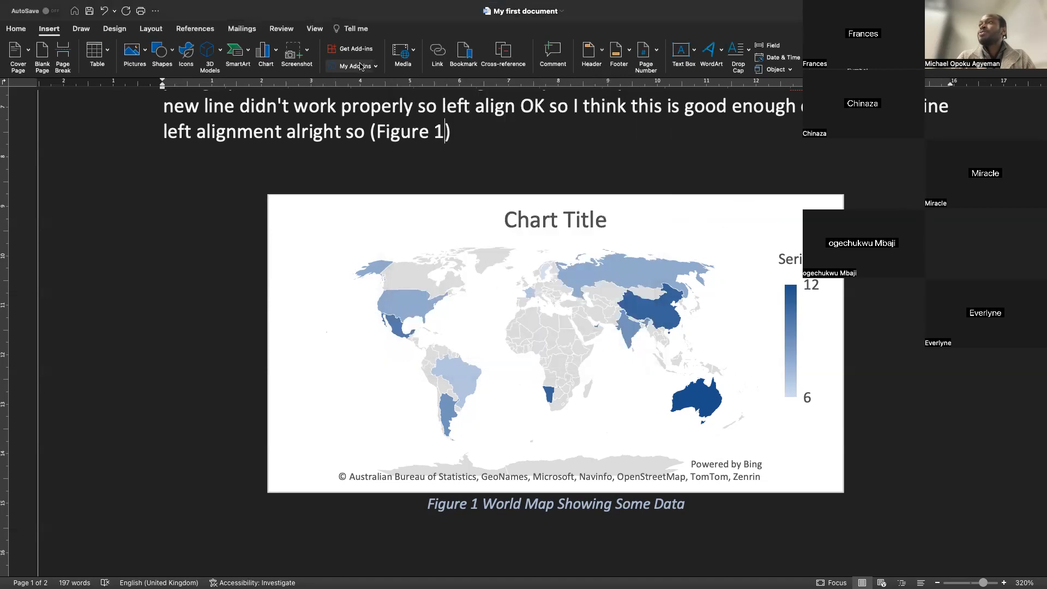
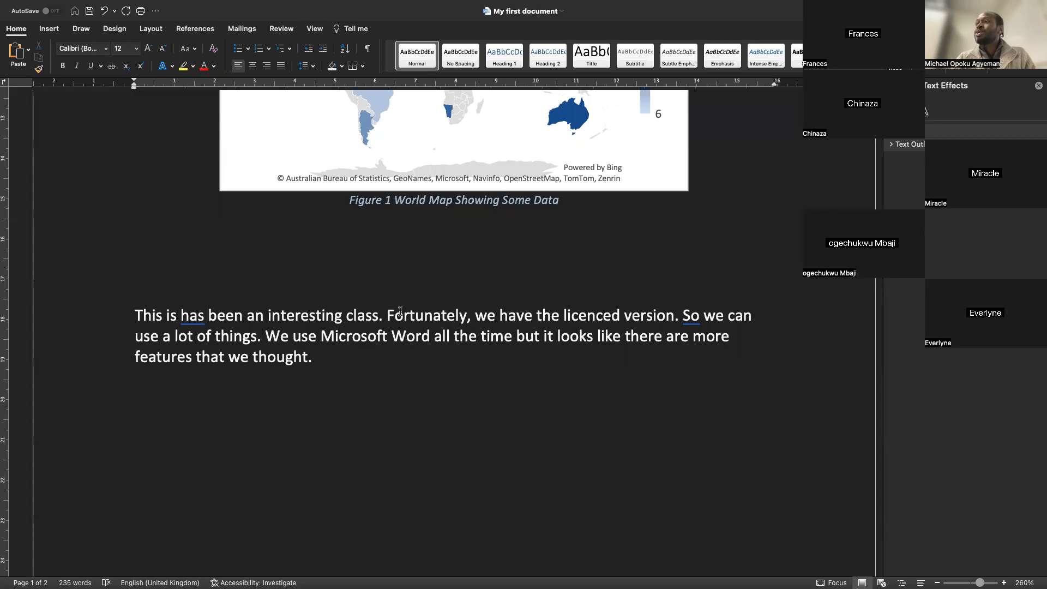
Accept the grammar suggestion adding a comma after "So" and delete the extra "is" before "has" in the paragraph
left_click(691, 317)
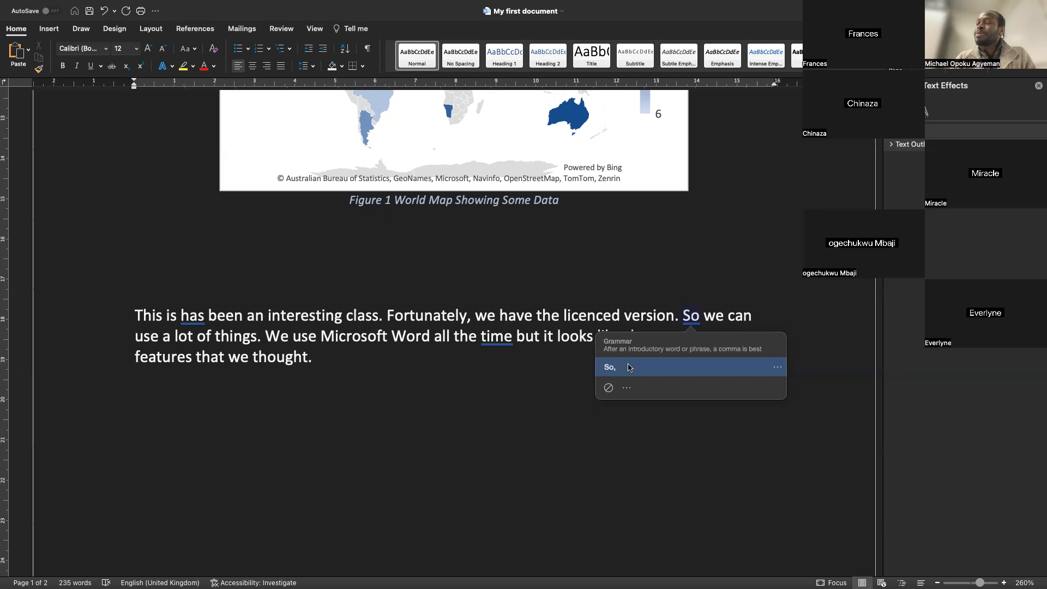
left_click(629, 367)
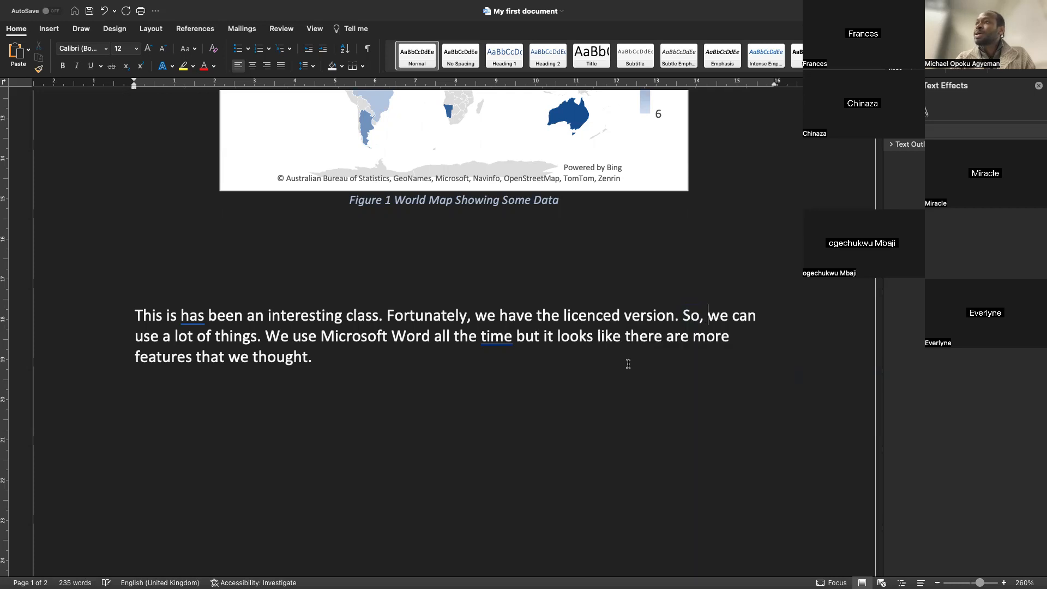
left_click(195, 317)
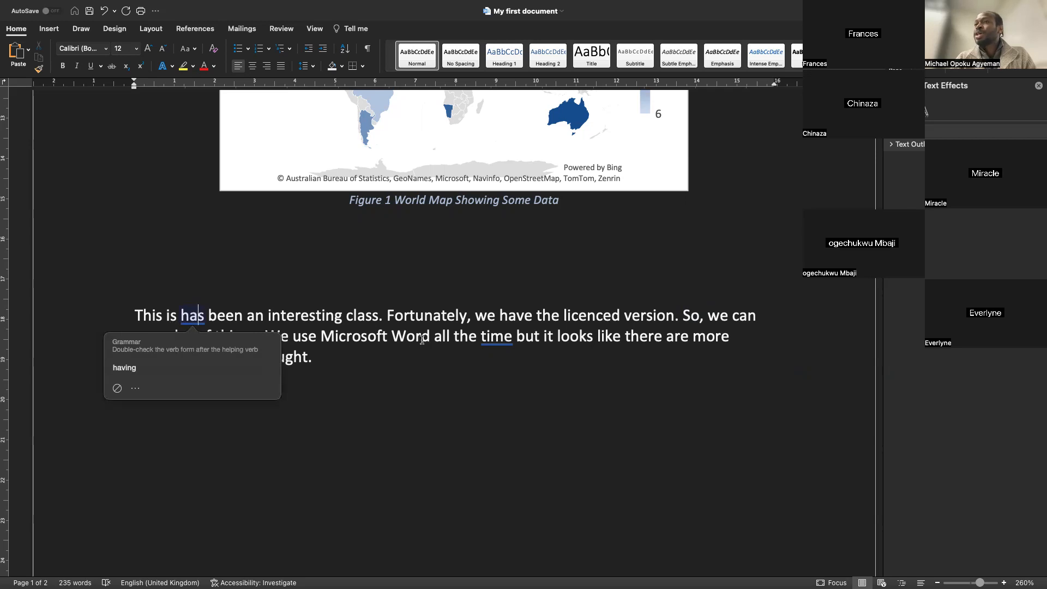
left_click(176, 315)
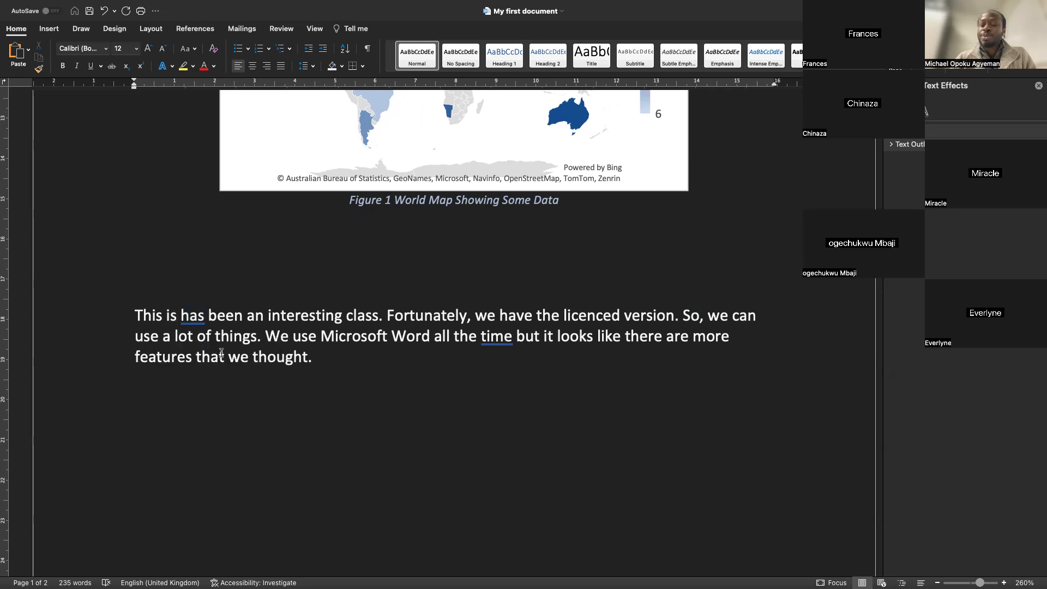
key("BackSpace")
key("BackSpace")
key("BackSpace")
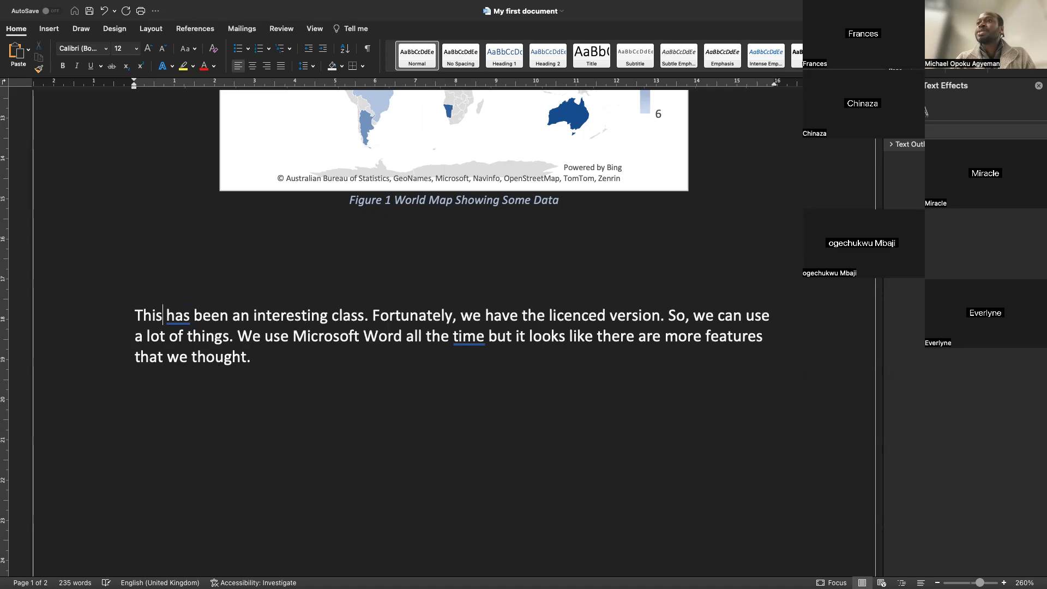
Accept the grammar suggestion adding a comma after "time" in the paragraph's second sentence
left_click(462, 337)
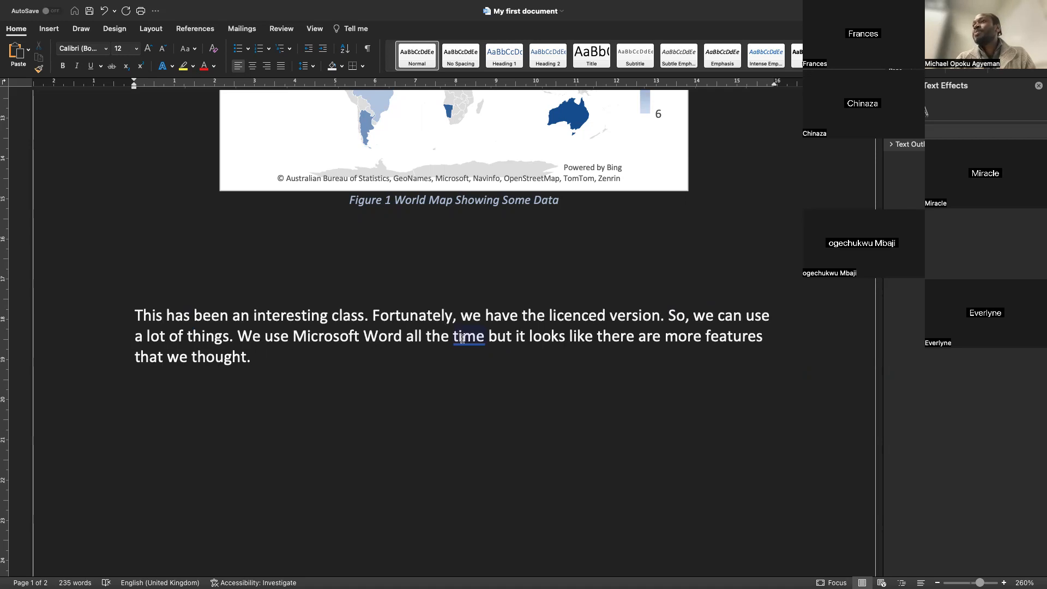
left_click(410, 388)
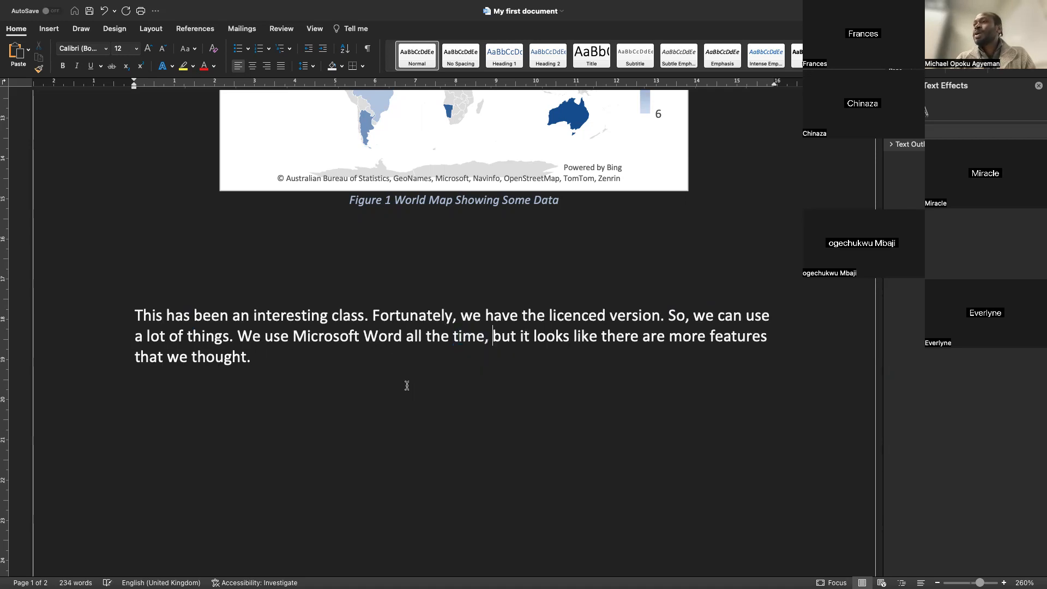
Close the Text Effects pane
scroll(411, 323, "up", 3)
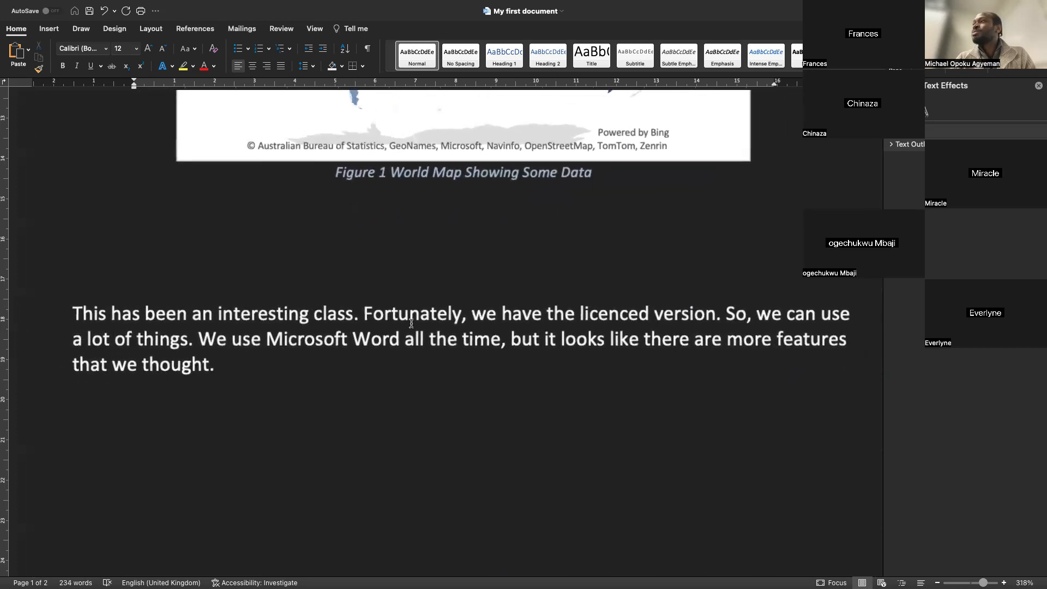
left_click(1039, 87)
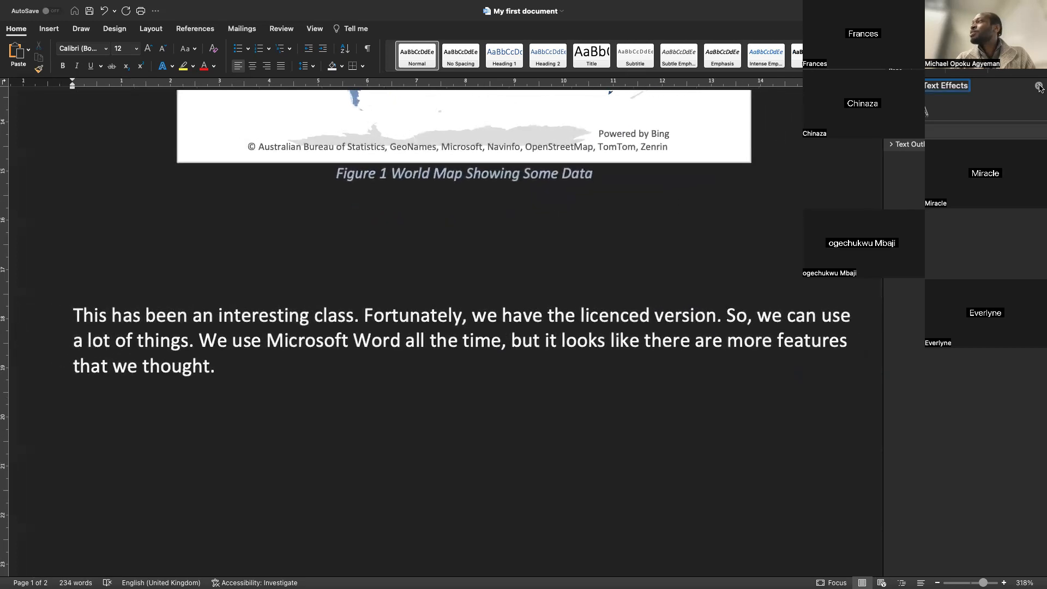
left_click(1039, 87)
scroll(771, 342, "up", 2)
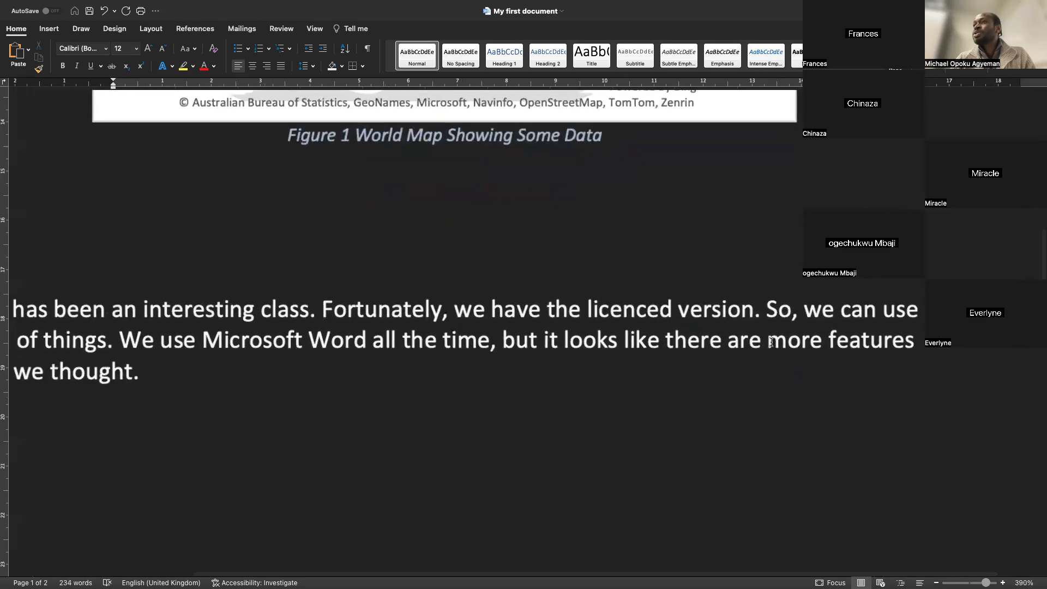
scroll(771, 342, "down", 2)
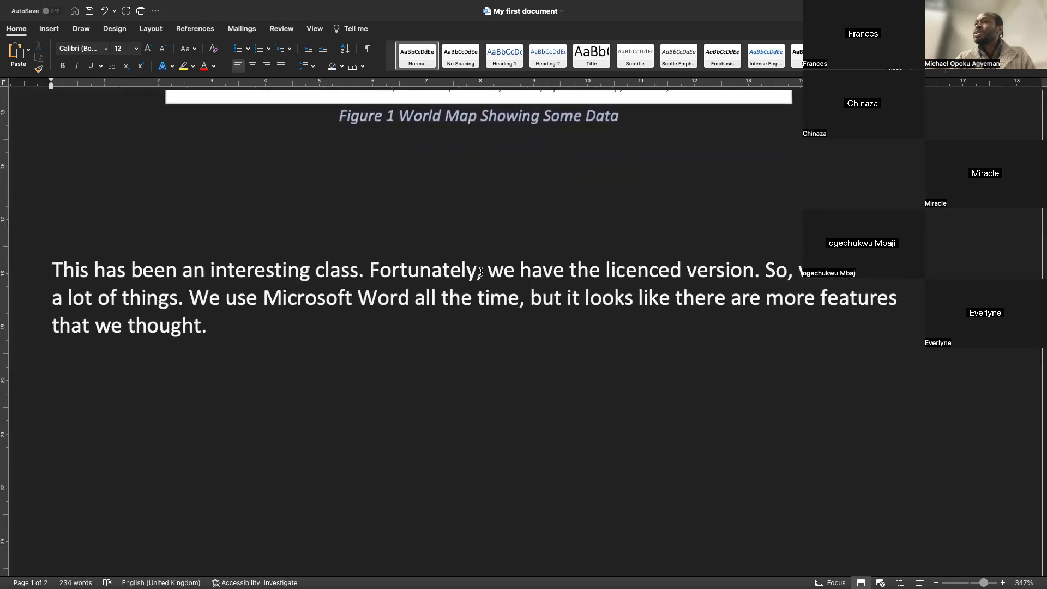
Select several individual words in the paragraph to practise word selection
double_click(434, 268)
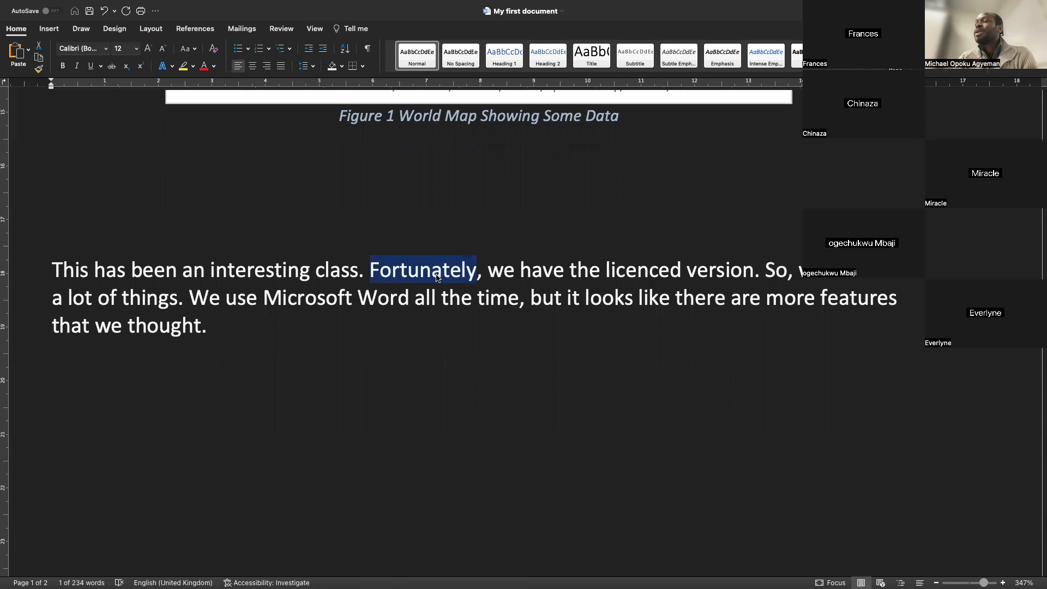
double_click(697, 298)
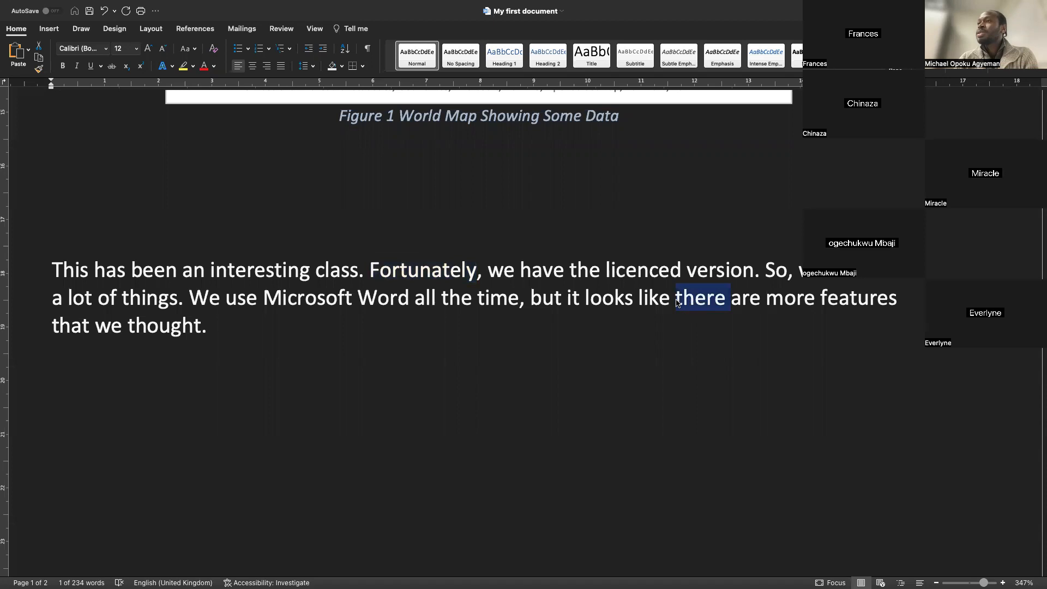
double_click(145, 321)
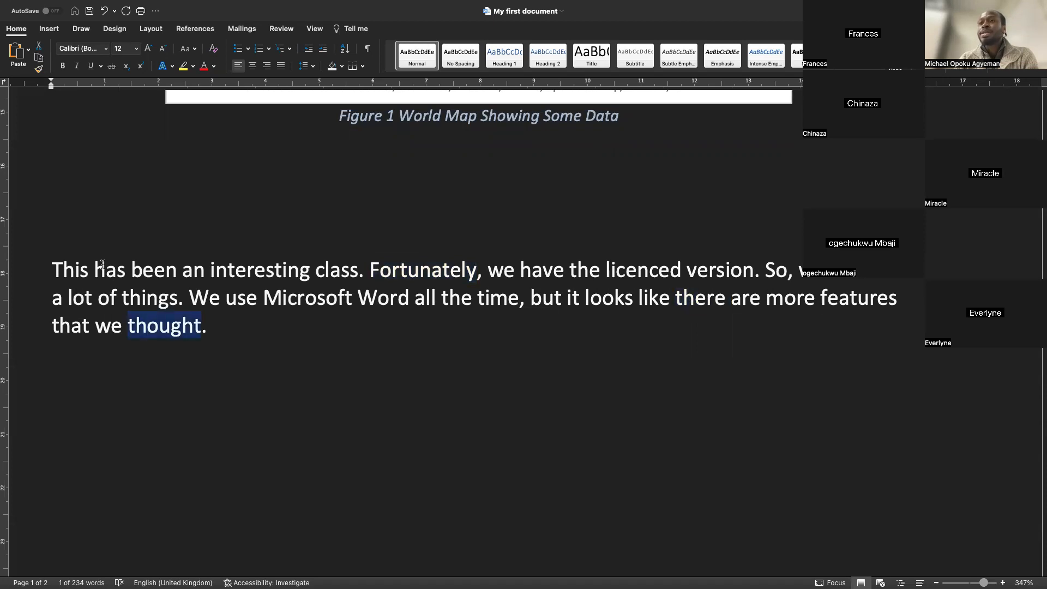
double_click(80, 264)
double_click(157, 276)
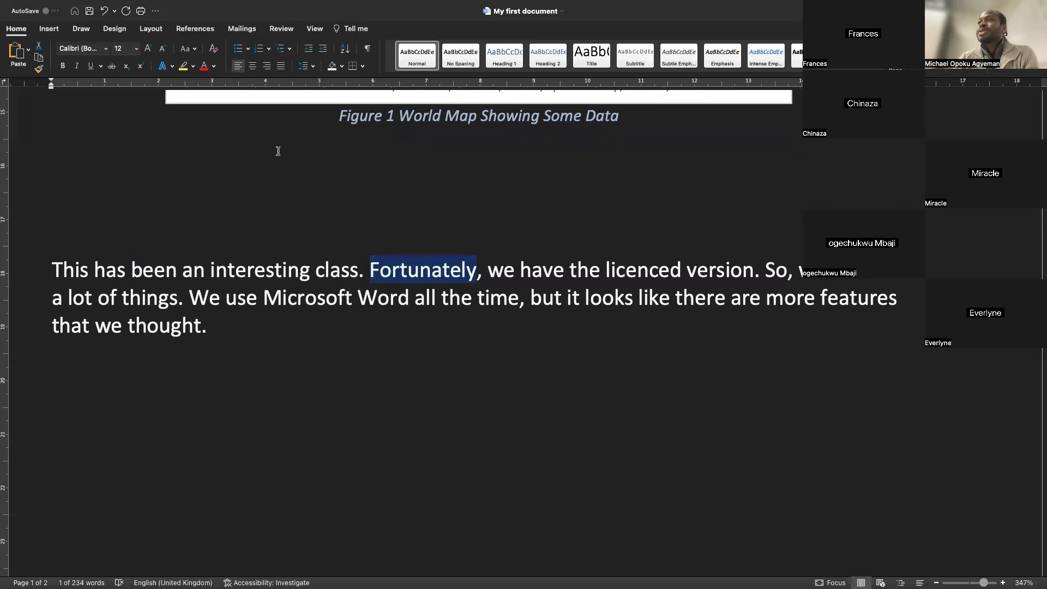
left_click(408, 267)
double_click(409, 267)
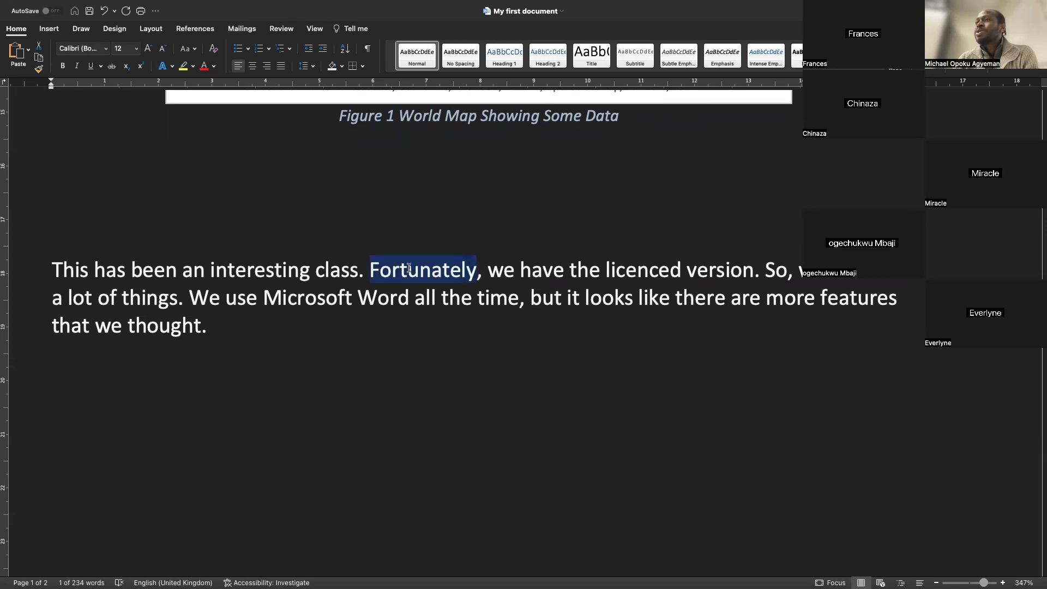
left_click(305, 274)
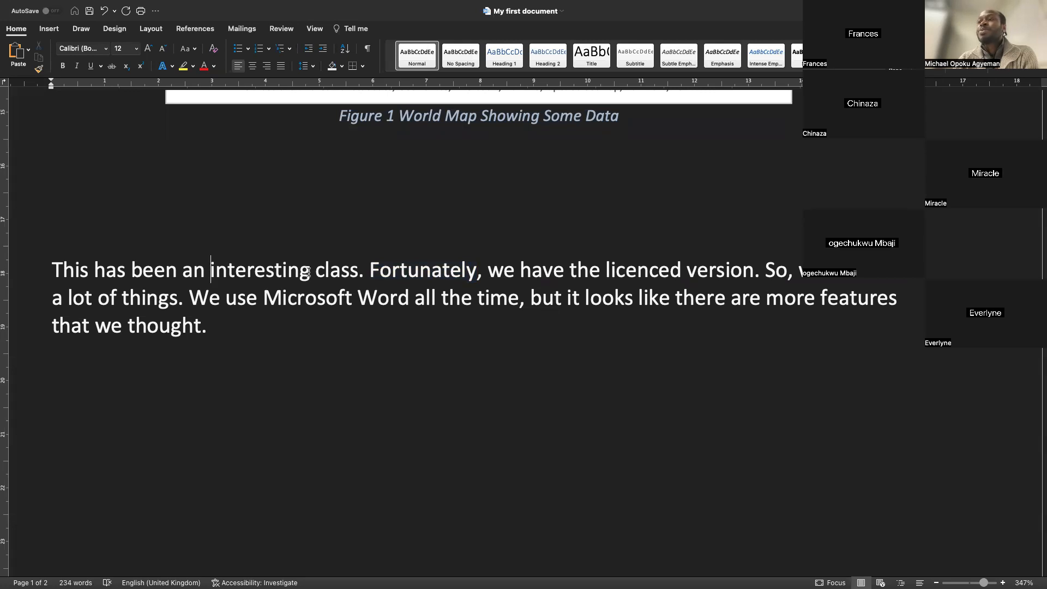
left_click_drag(308, 273, 127, 270)
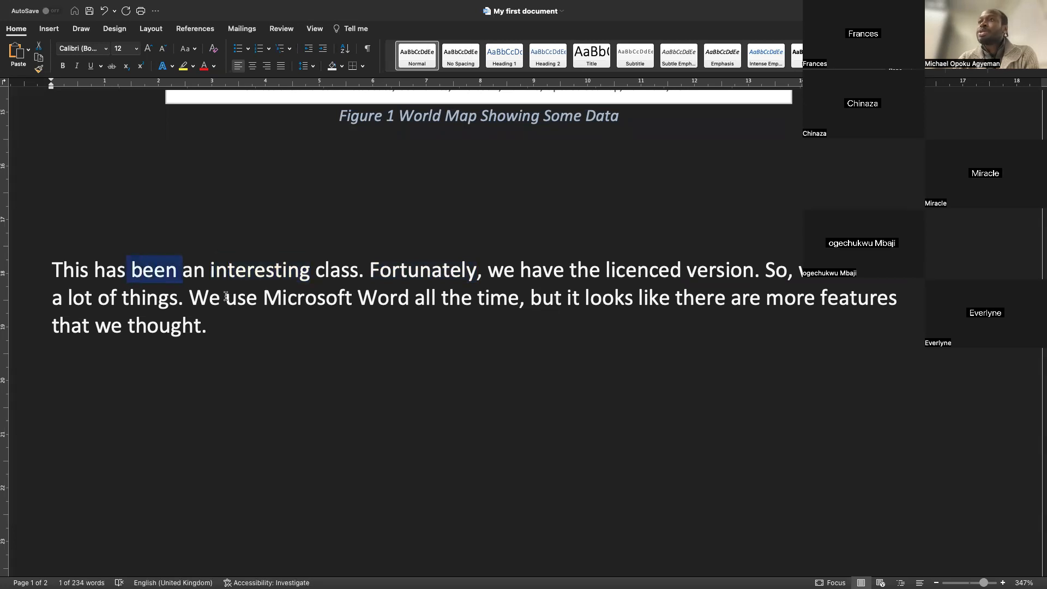
left_click_drag(190, 299, 354, 300)
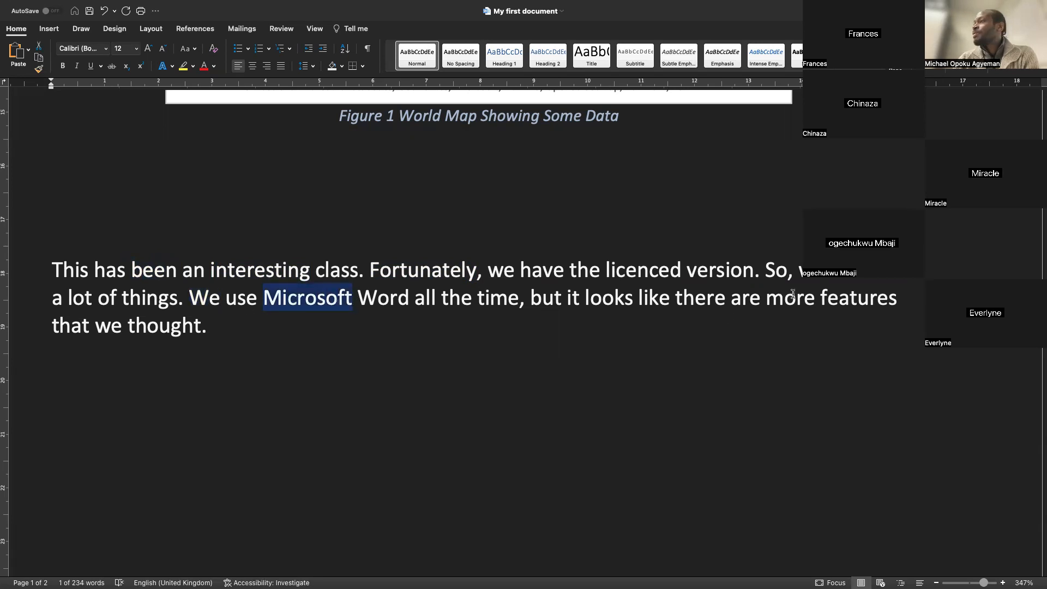
left_click_drag(900, 300, 821, 300)
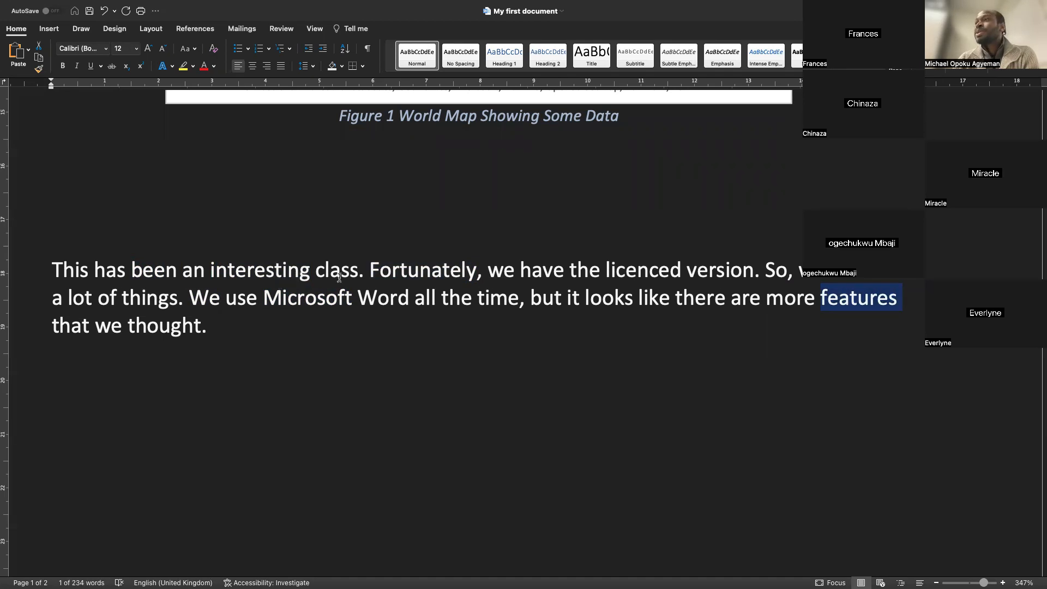
Insert "or unfortunately" after "Fortunately" in the paragraph's second sentence
left_click(475, 272)
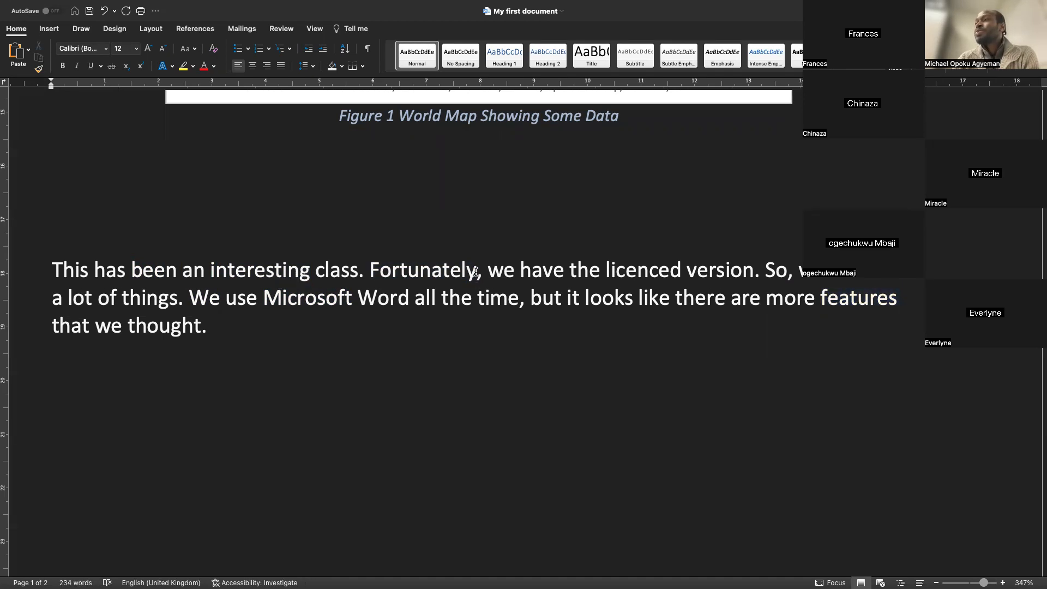
type("or")
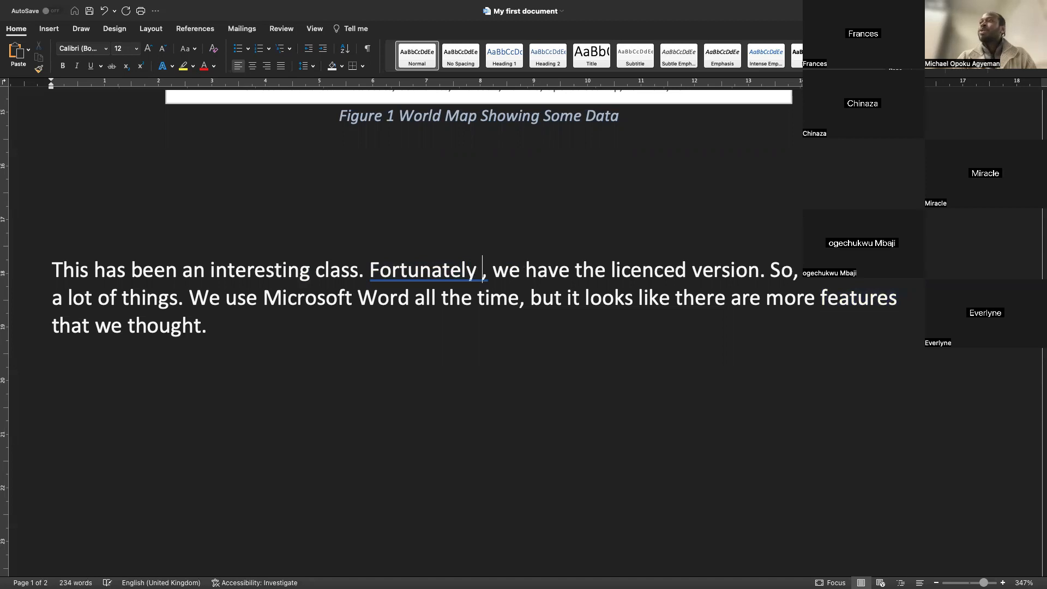
type(" unfort")
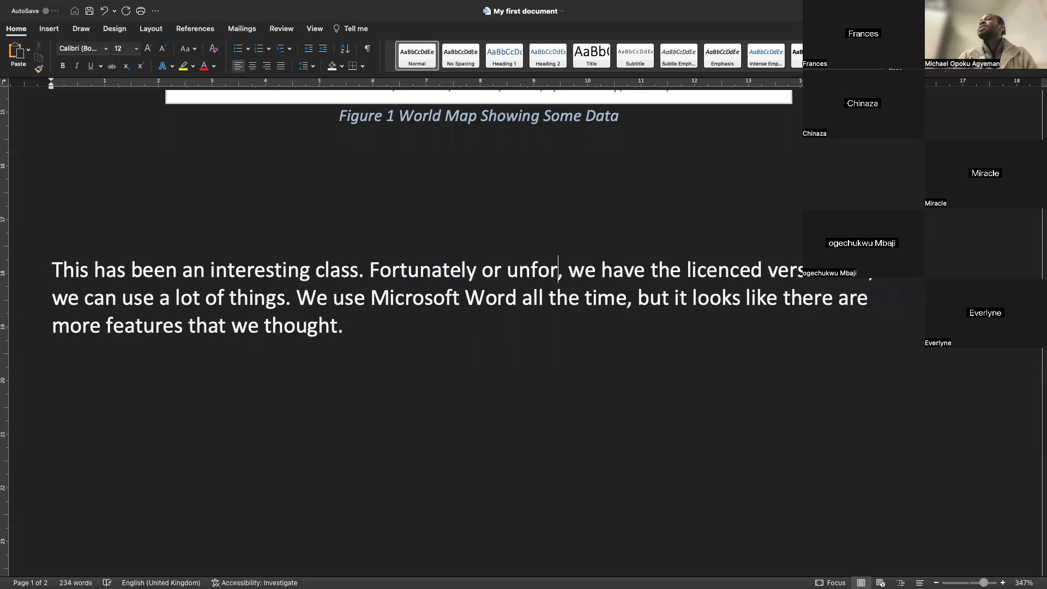
type("unately")
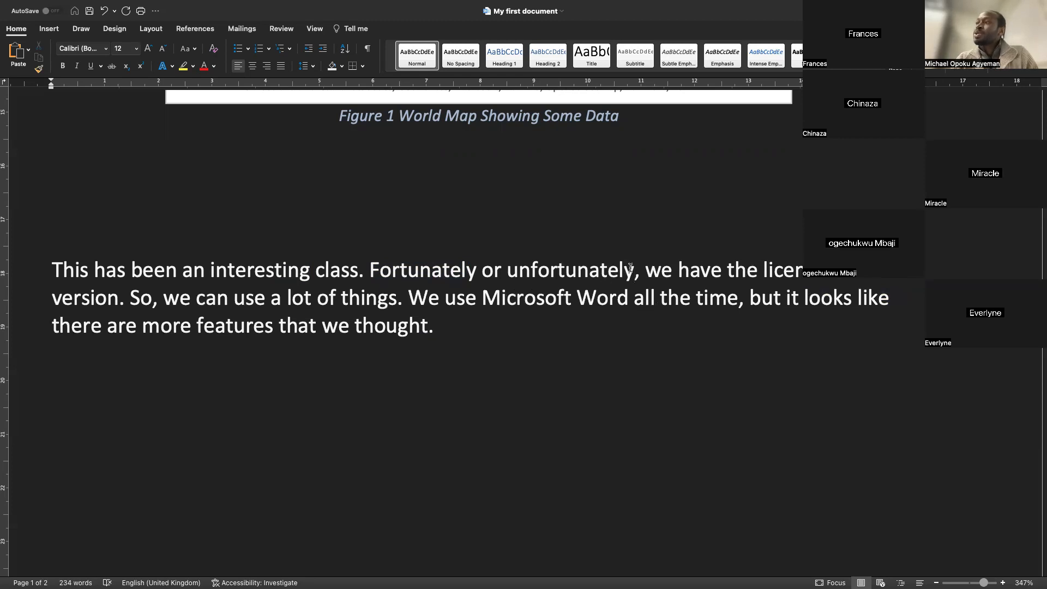
Delete the phrase "or unfortunately" and undo the deletion
left_click_drag(632, 270, 486, 269)
key("BackSpace")
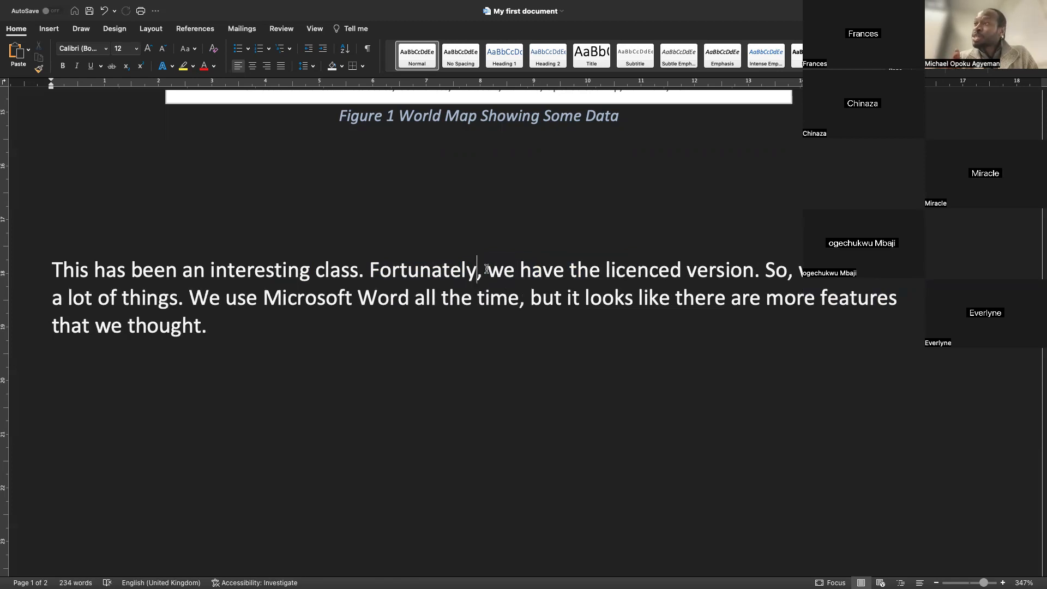
key("super+z")
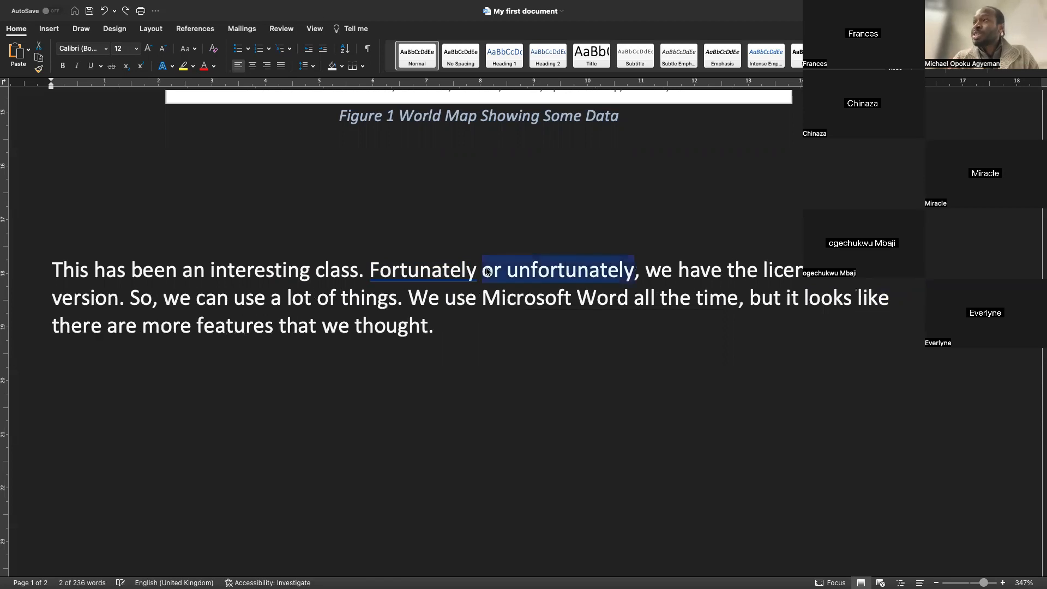
Format the phrase "or unfortunately" as bold italic
left_click(466, 269)
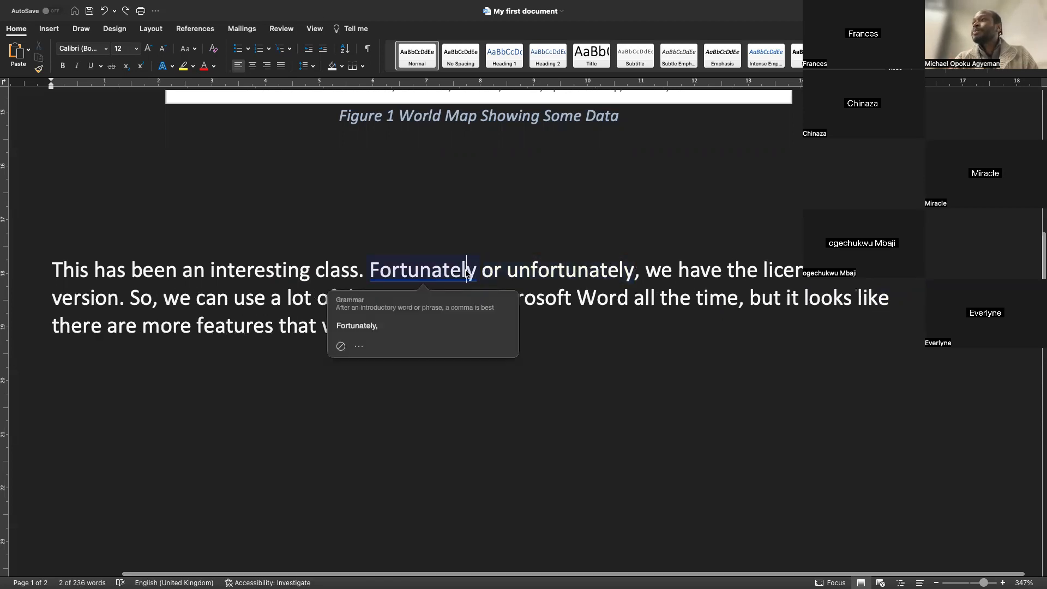
right_click(466, 269)
key("Escape")
left_click(564, 270)
left_click_drag(635, 271, 490, 271)
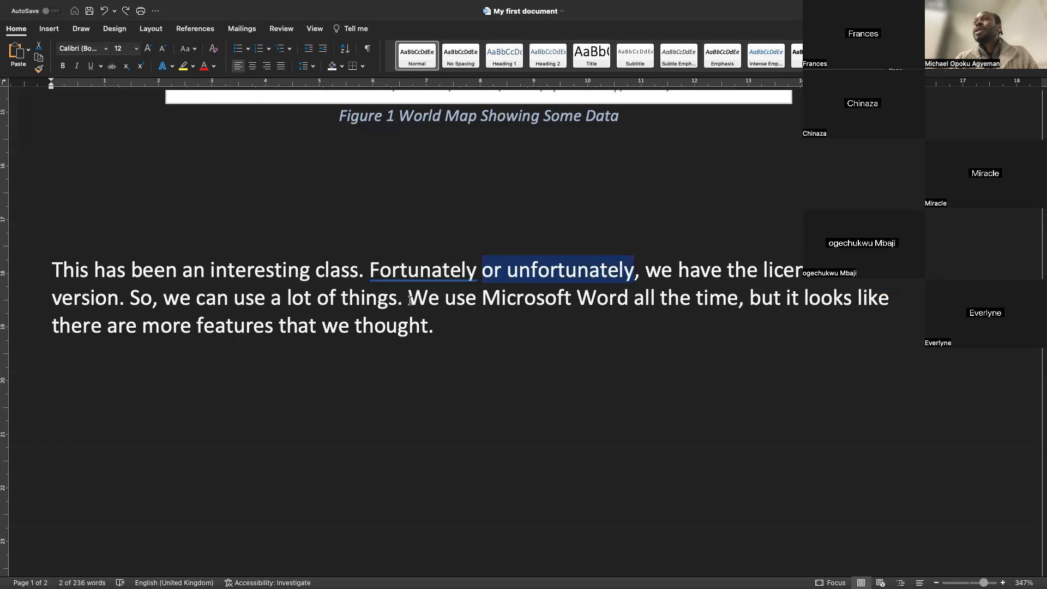
left_click(79, 66)
left_click(78, 66)
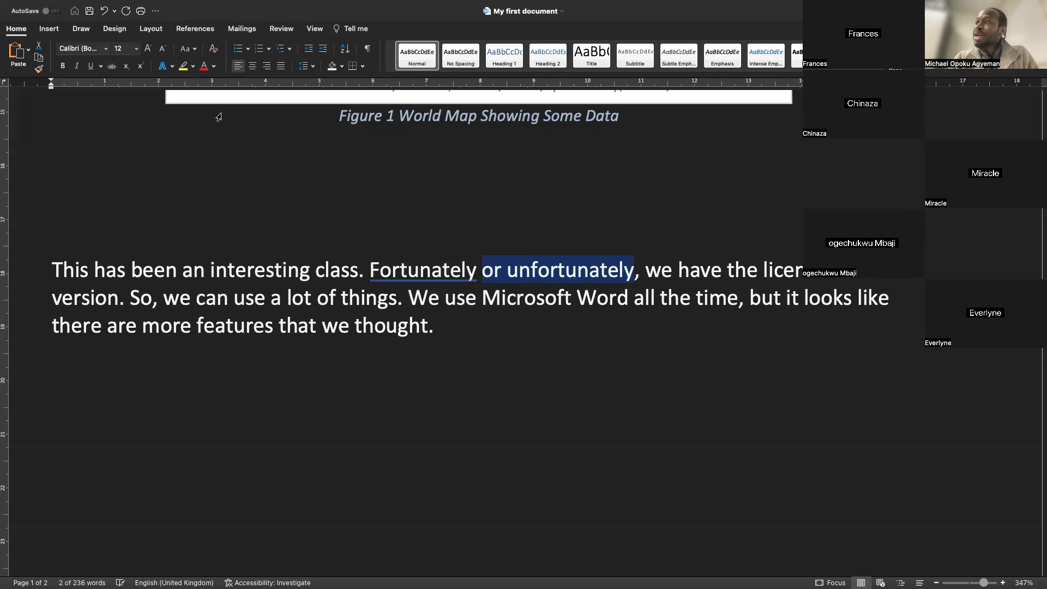
key("super+i")
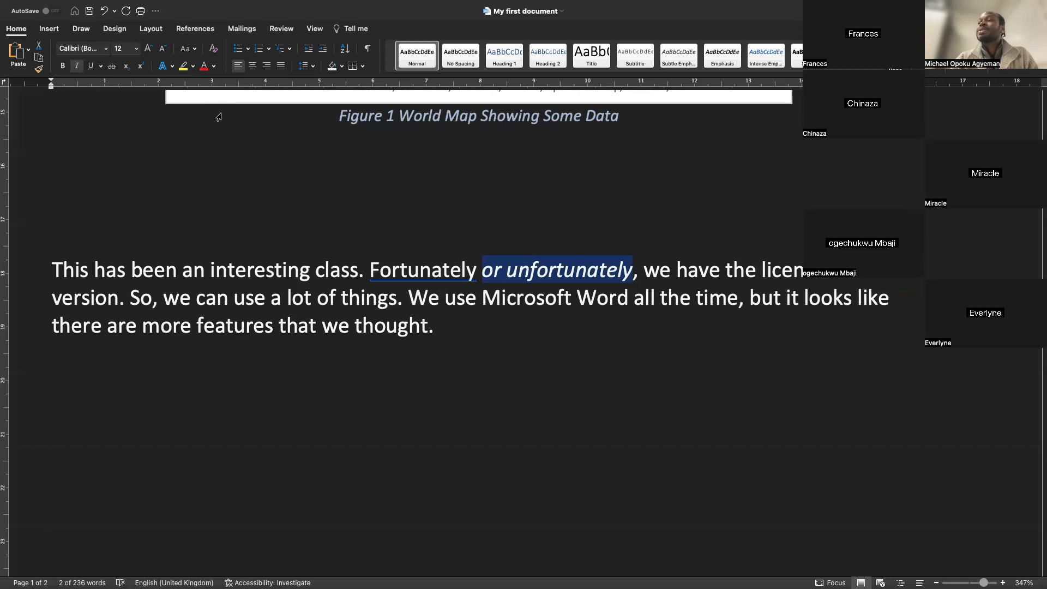
left_click(64, 67)
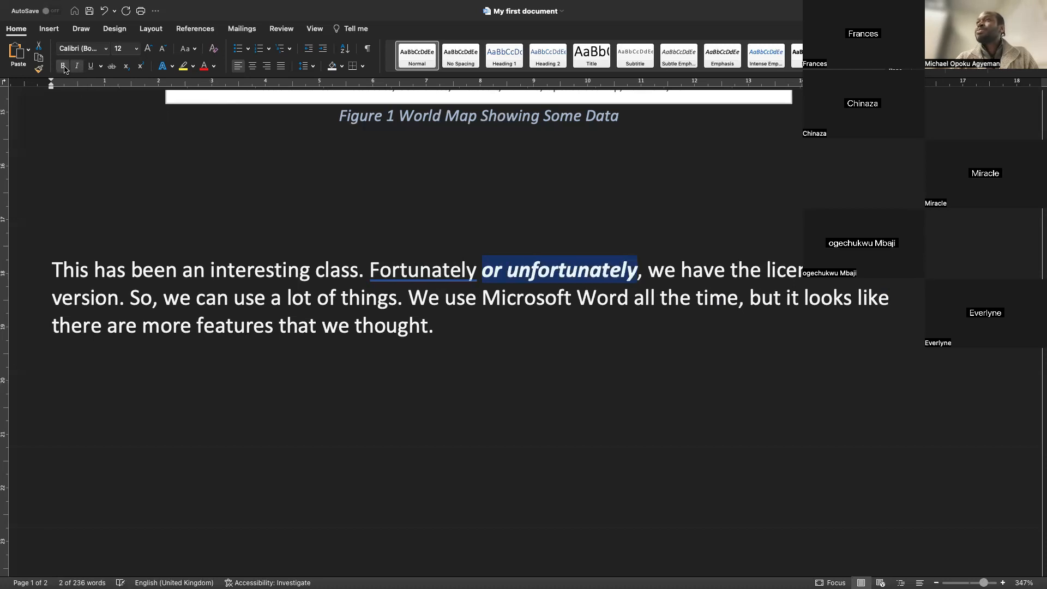
Try red and then light blue font colours on the phrase "or unfortunately", browsing the More Colours dialog without applying it
left_click(205, 67)
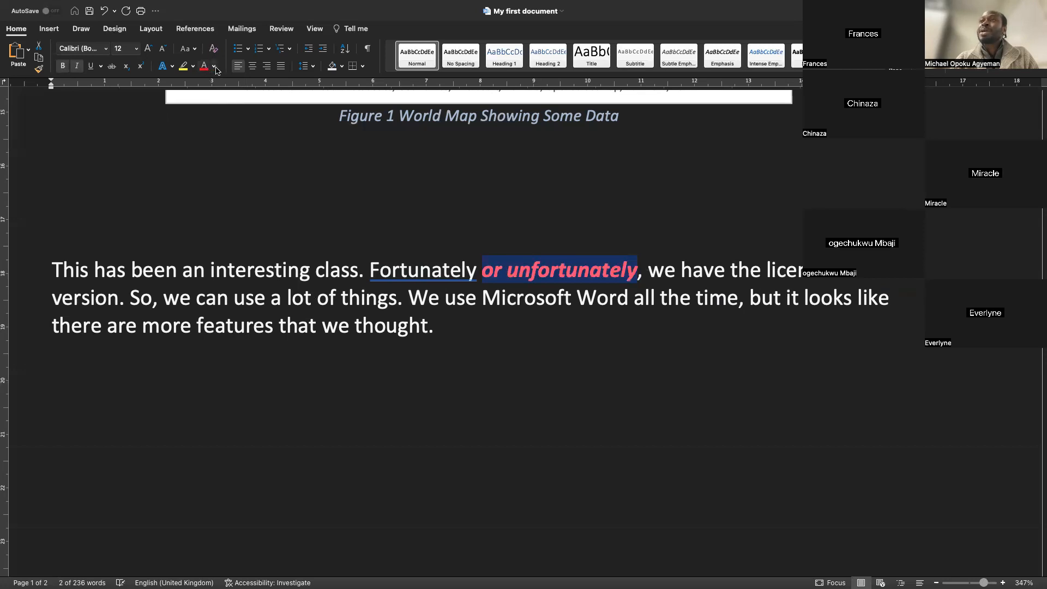
left_click(213, 68)
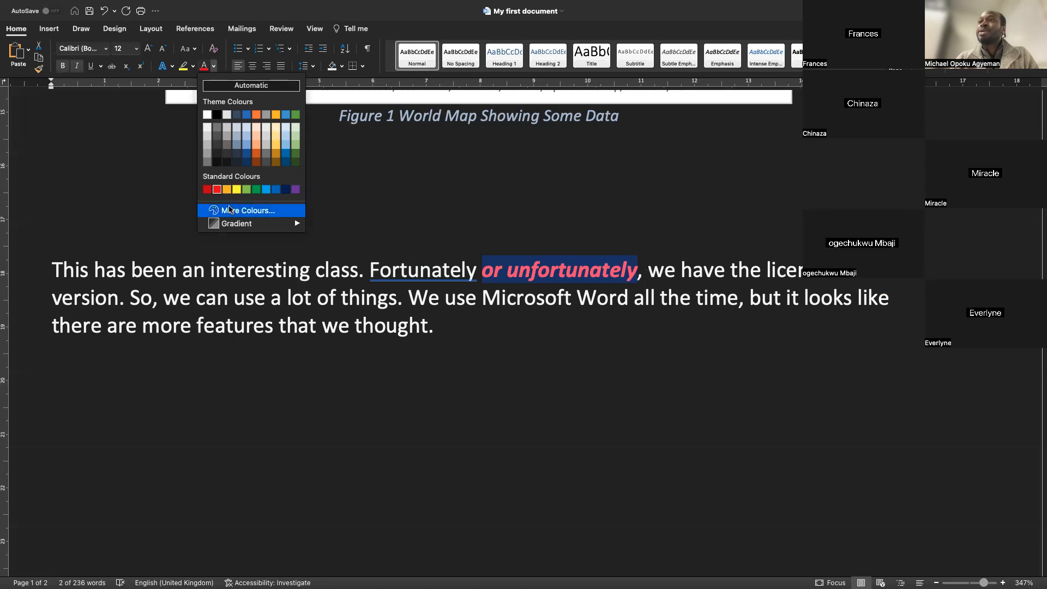
left_click(228, 213)
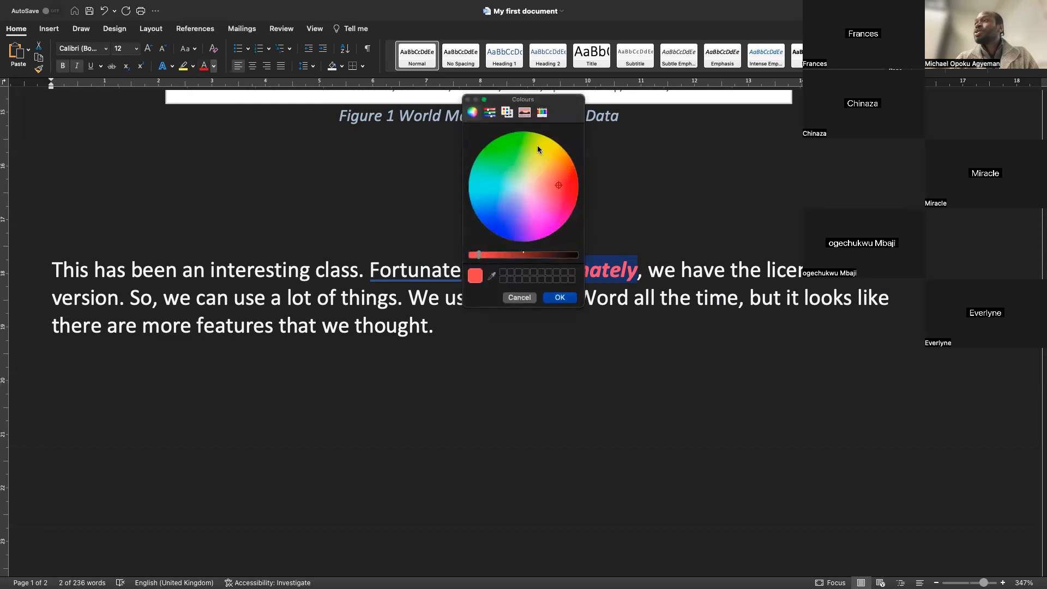
left_click(525, 112)
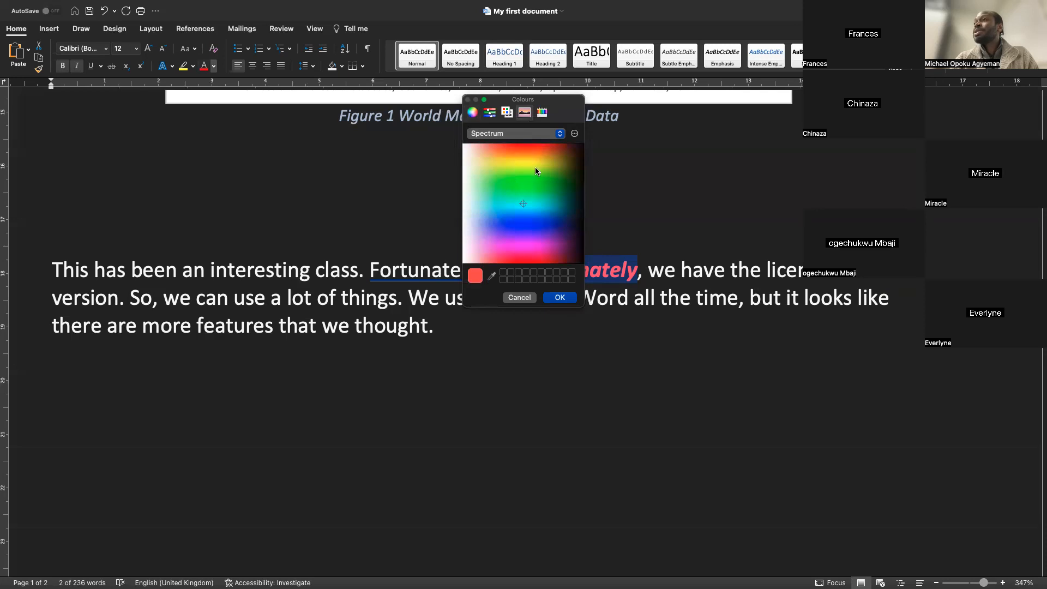
left_click(472, 112)
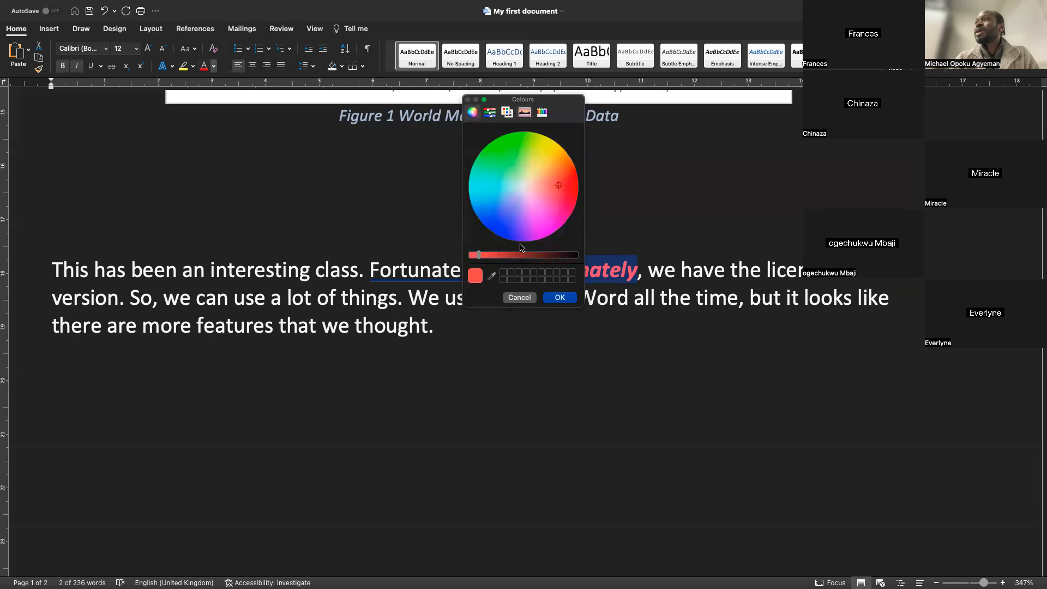
left_click(519, 298)
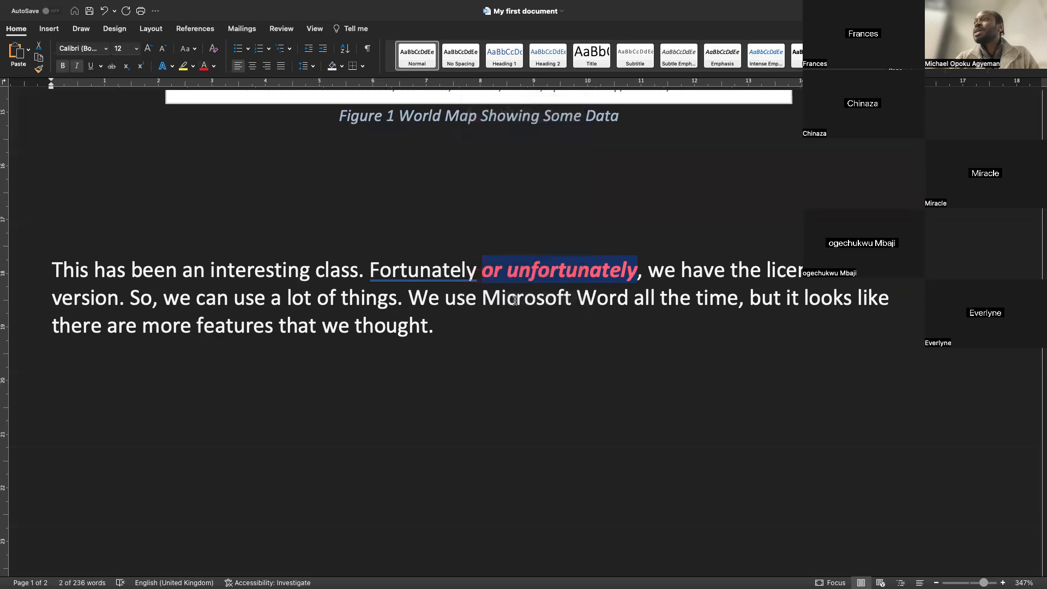
left_click(214, 67)
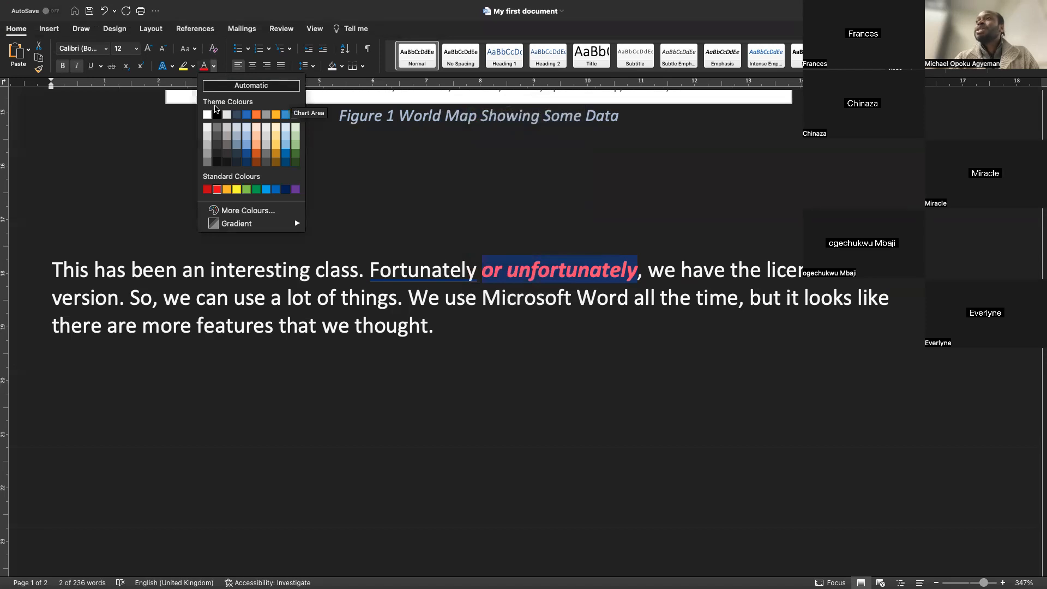
left_click(246, 155)
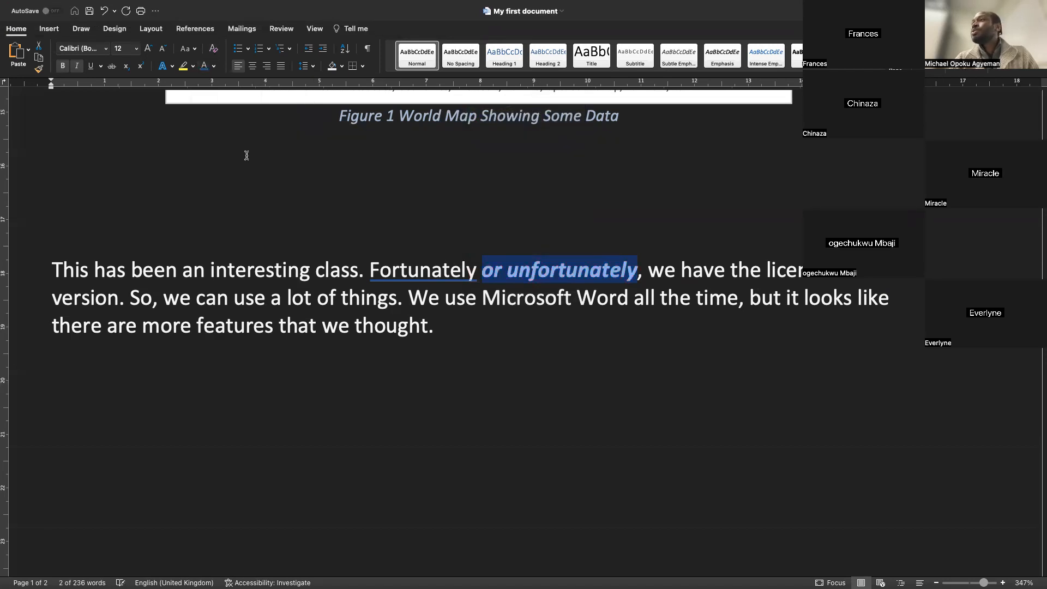
Remove the bold formatting from the phrase "or unfortunately"
left_click(400, 273)
left_click(568, 272)
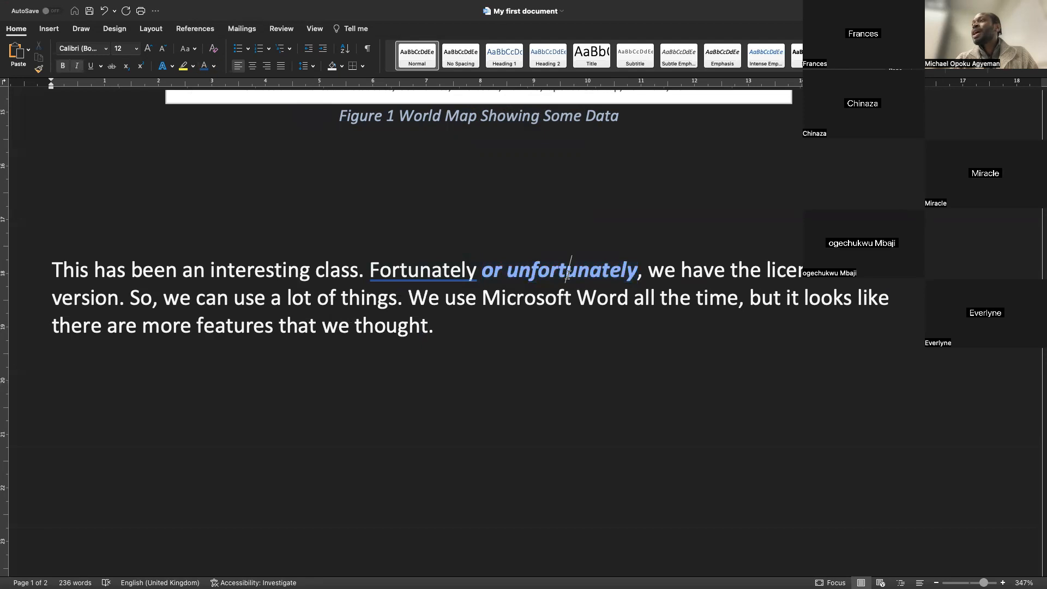
left_click_drag(637, 271, 488, 270)
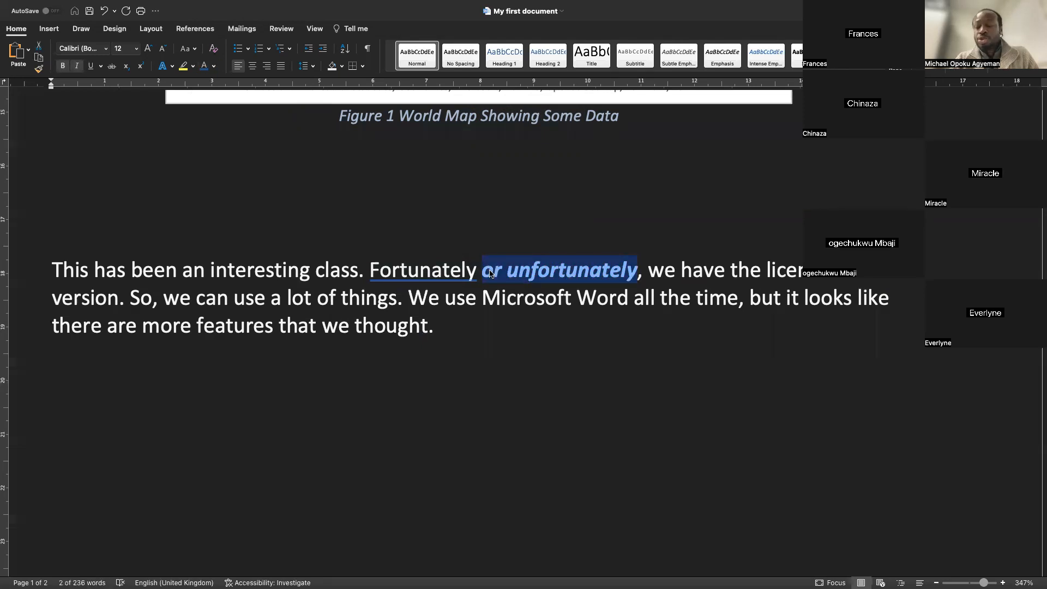
key("super+b")
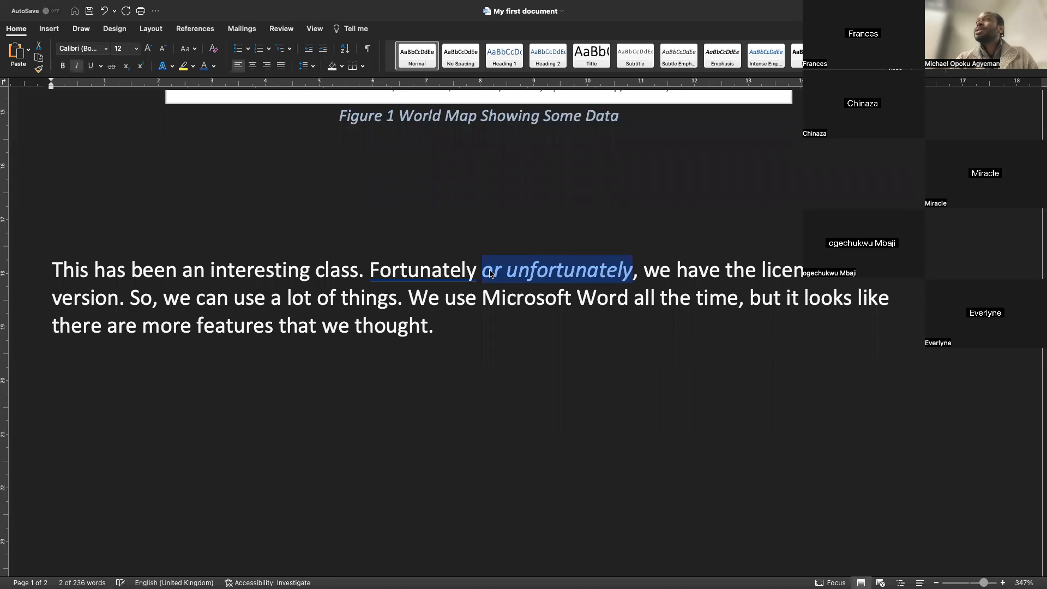
Enclose the phrase "or unfortunately" in parentheses
left_click(496, 273)
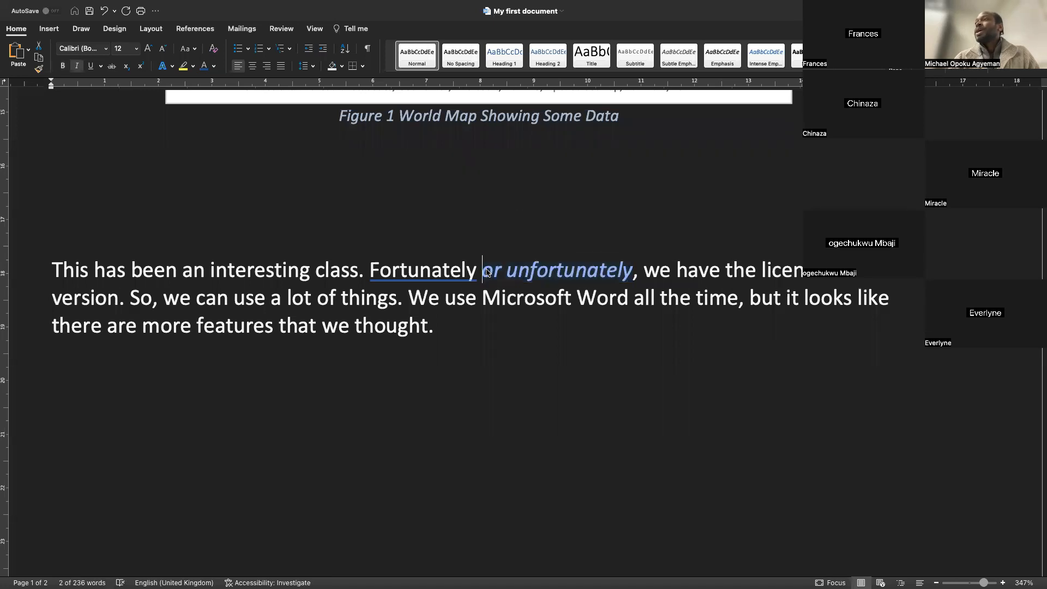
type("(")
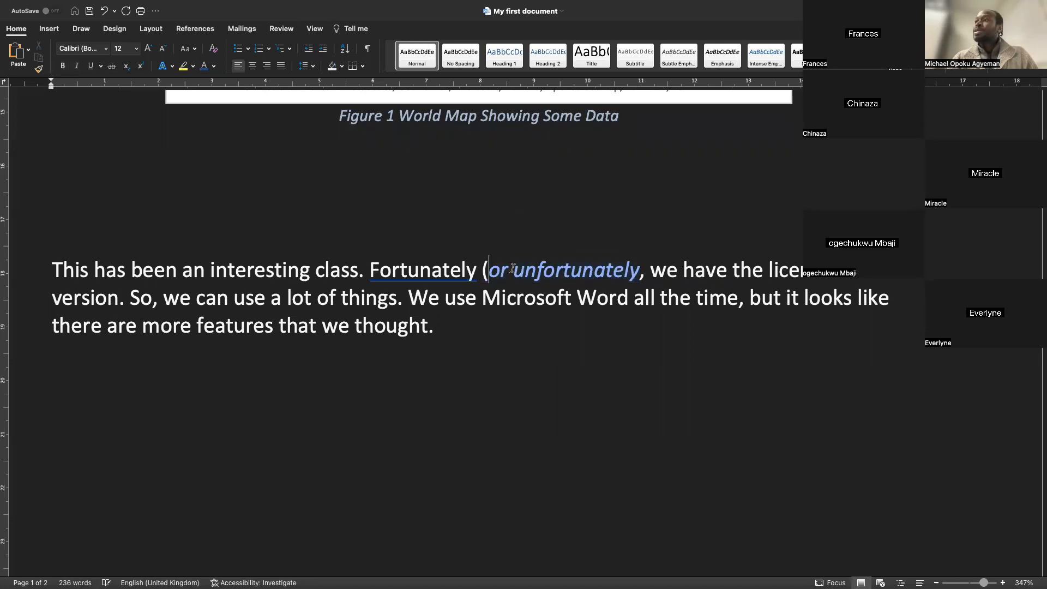
left_click(641, 269)
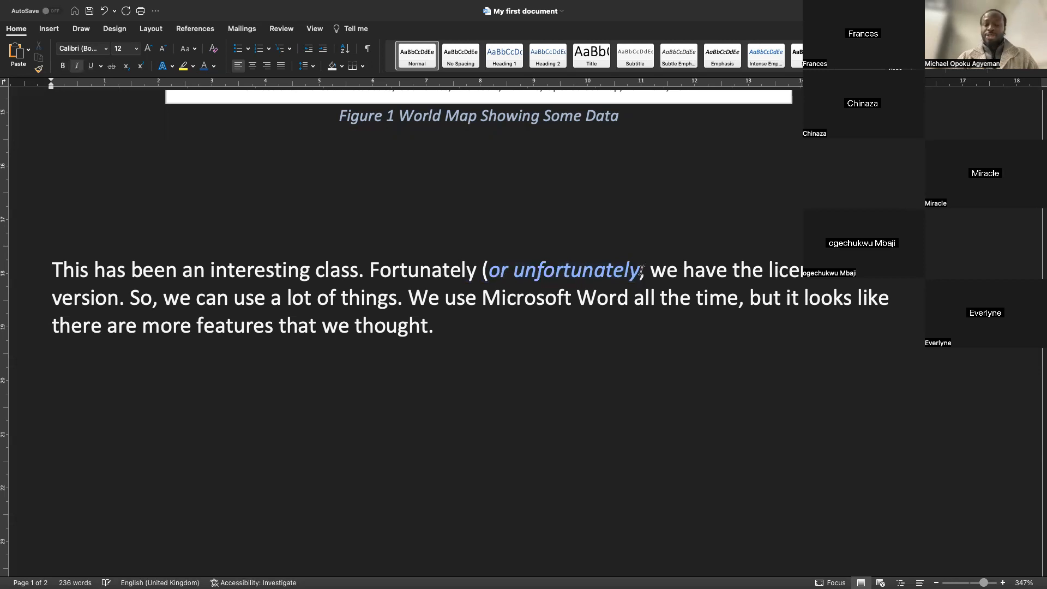
type(")")
Try a yellow highlight on "(or unfortunately)" after browsing text effects, then remove the highlight again
left_click_drag(643, 270, 498, 270)
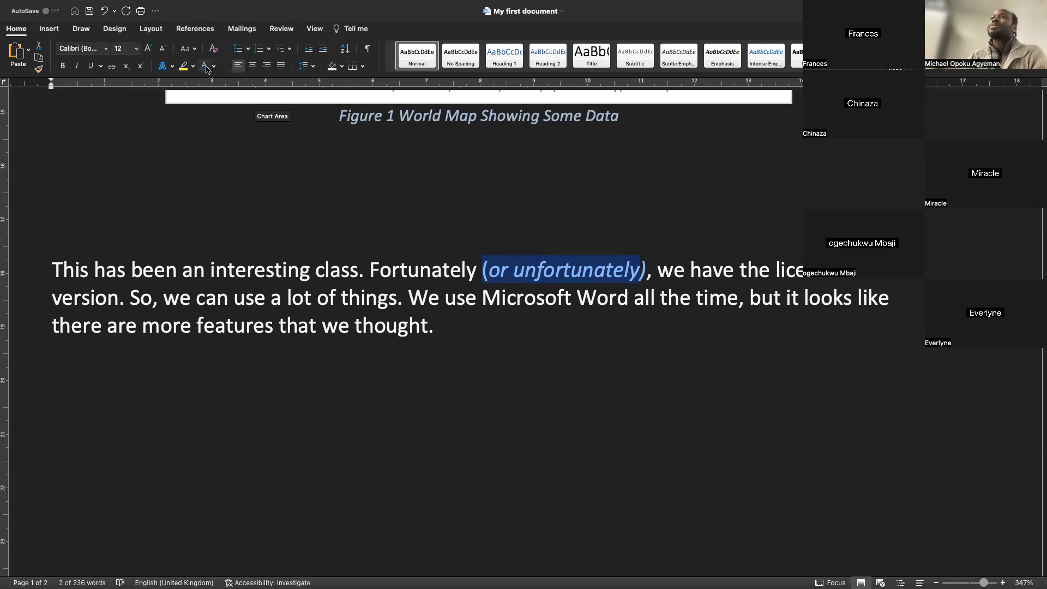
left_click(172, 67)
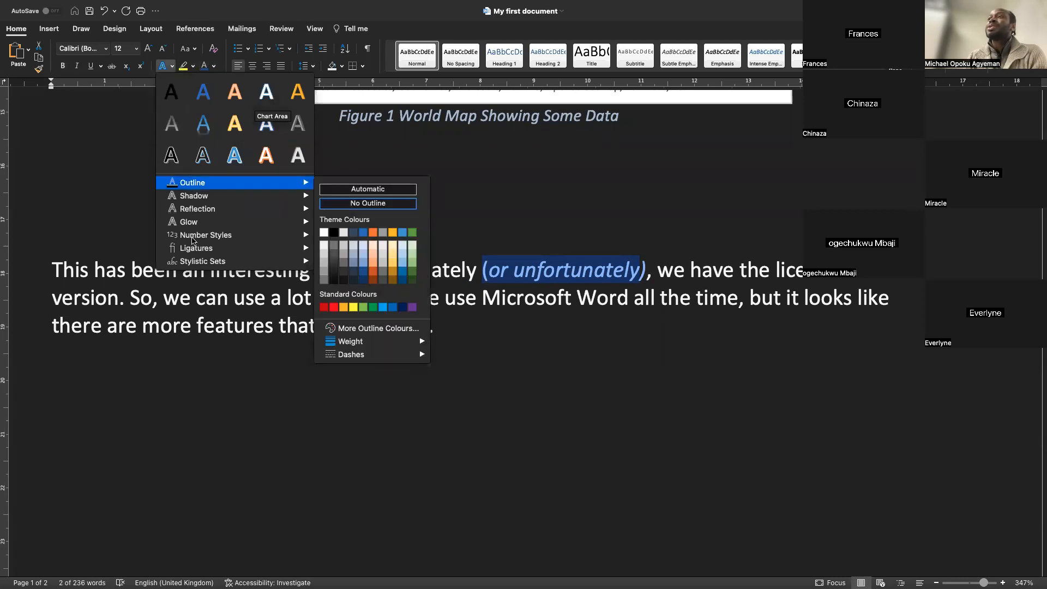
mouse_move(195, 252)
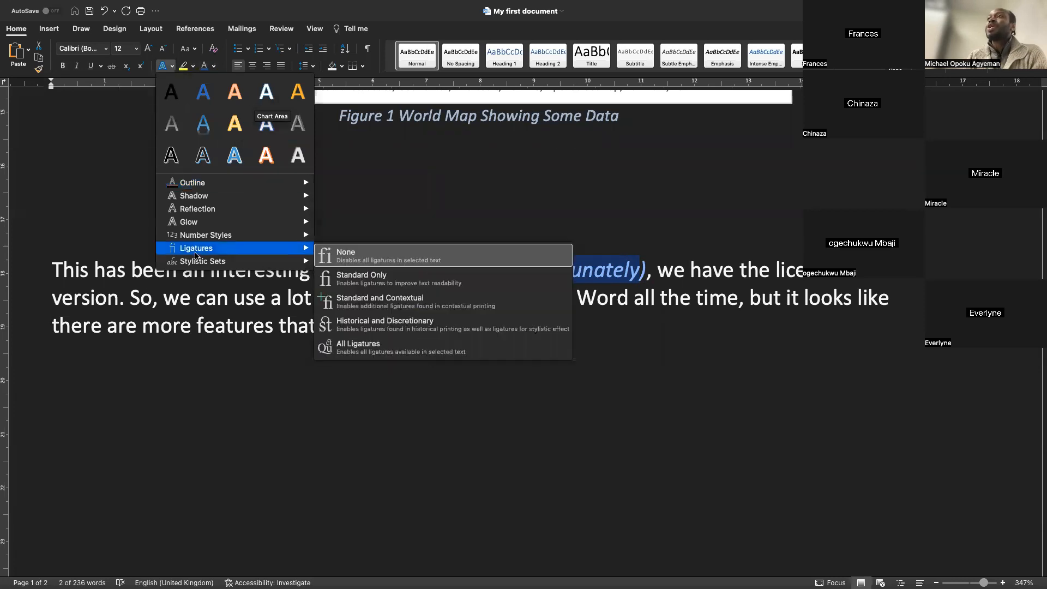
left_click(390, 180)
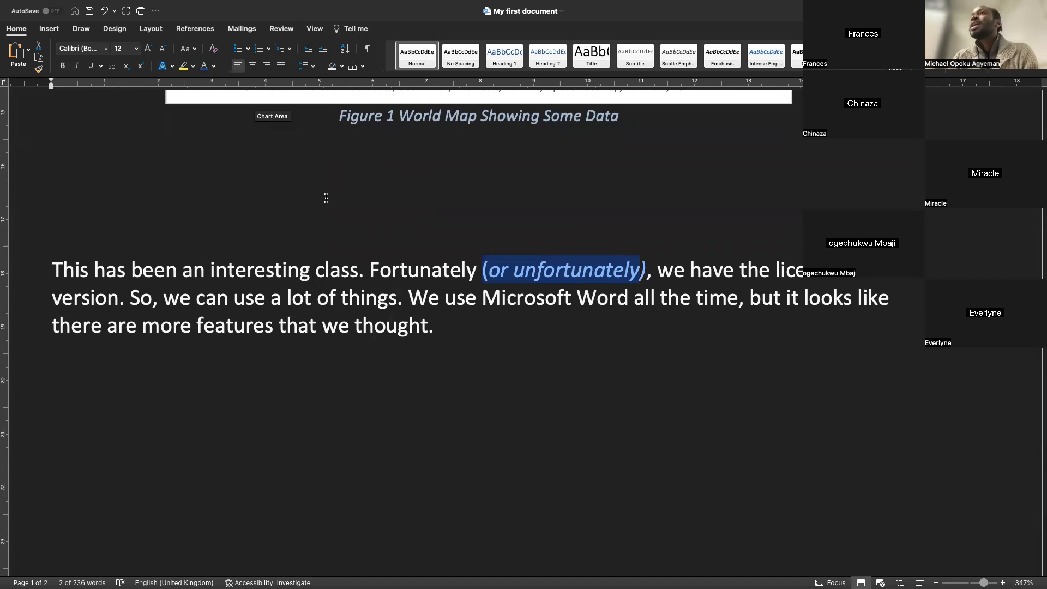
left_click(185, 68)
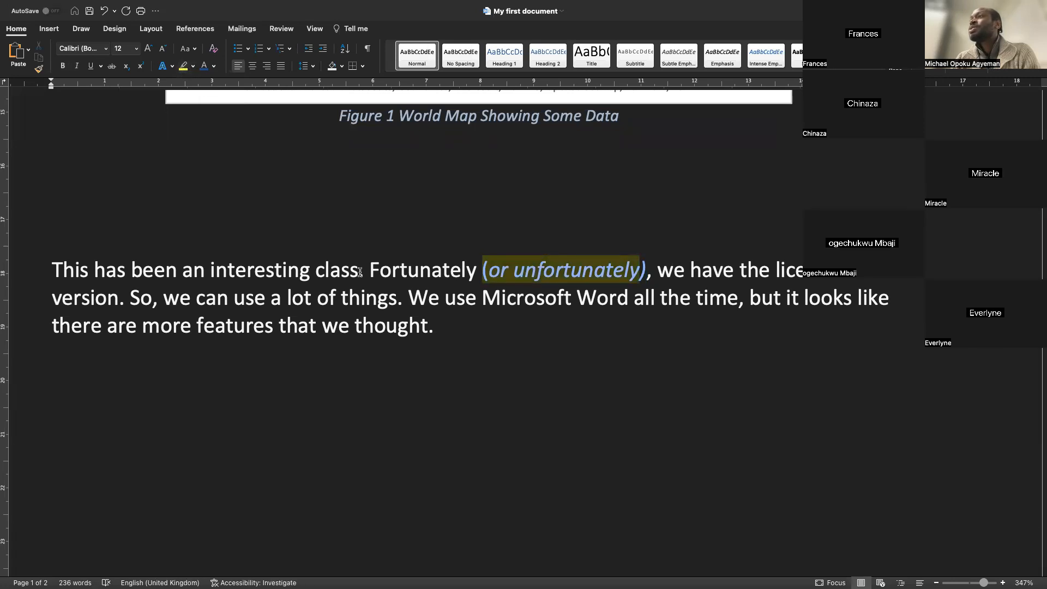
left_click(645, 271)
left_click_drag(646, 271, 481, 272)
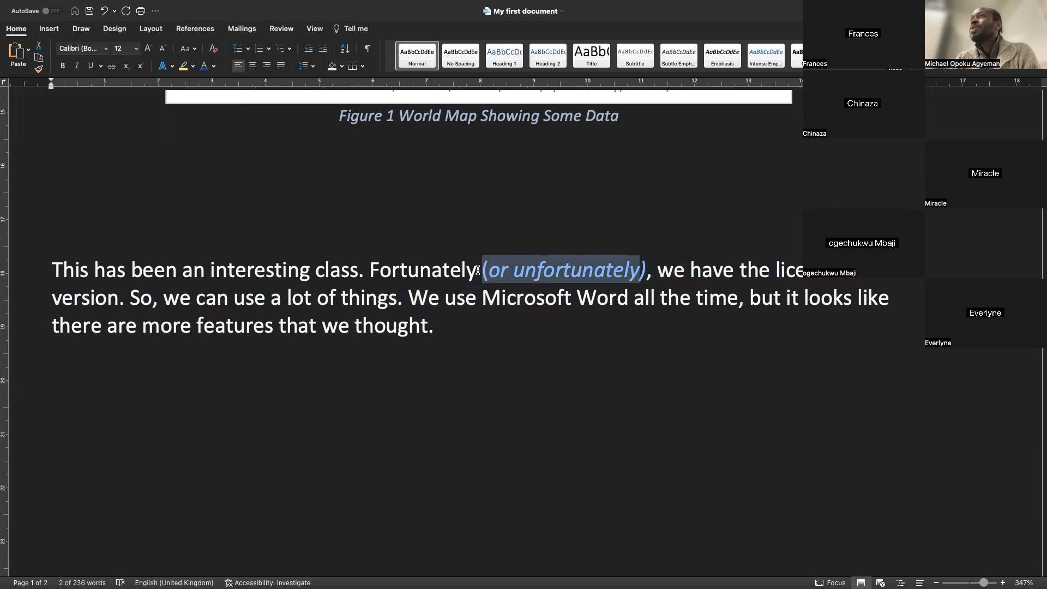
left_click(183, 67)
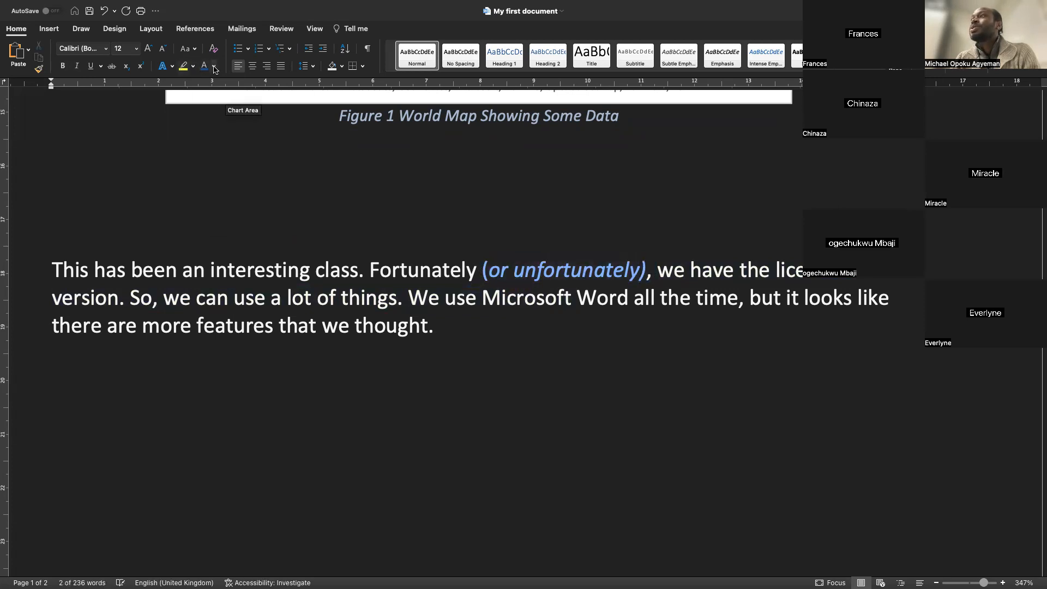
Set the font colour of "(or unfortunately)" to black
left_click(214, 66)
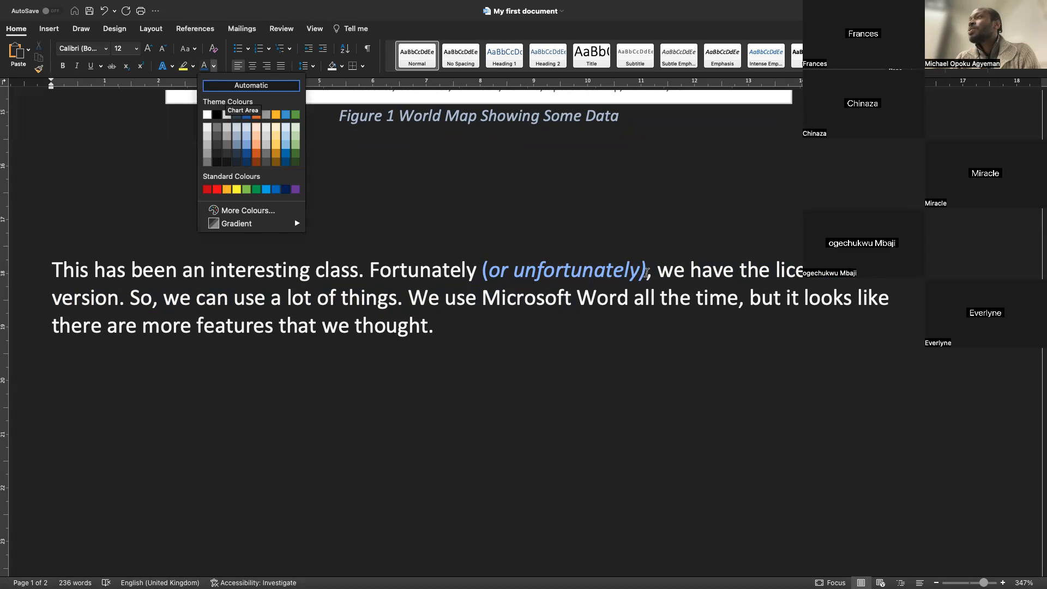
left_click(646, 273)
left_click_drag(479, 273, 644, 271)
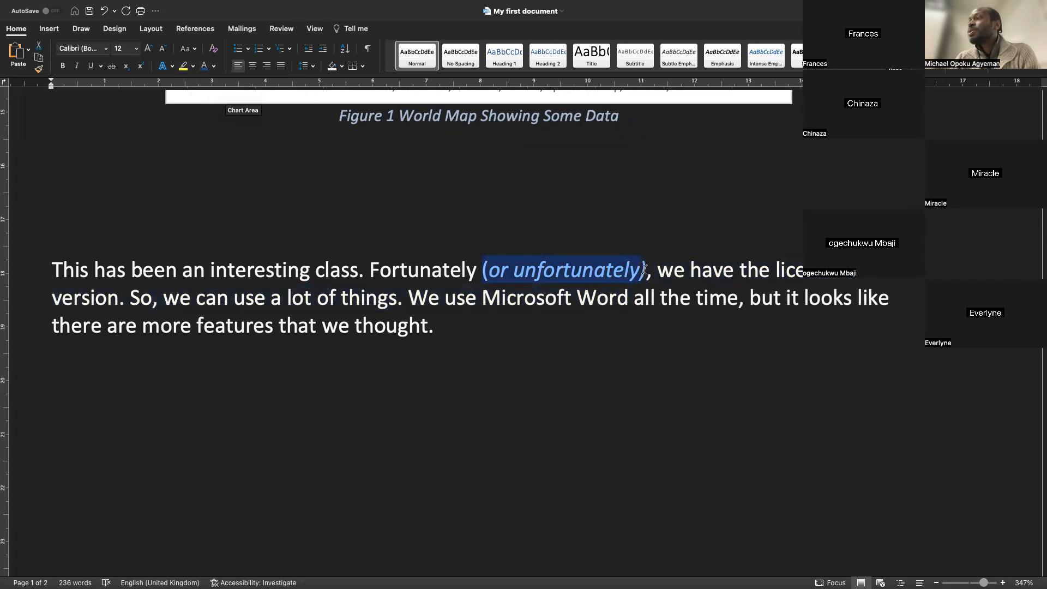
left_click(214, 66)
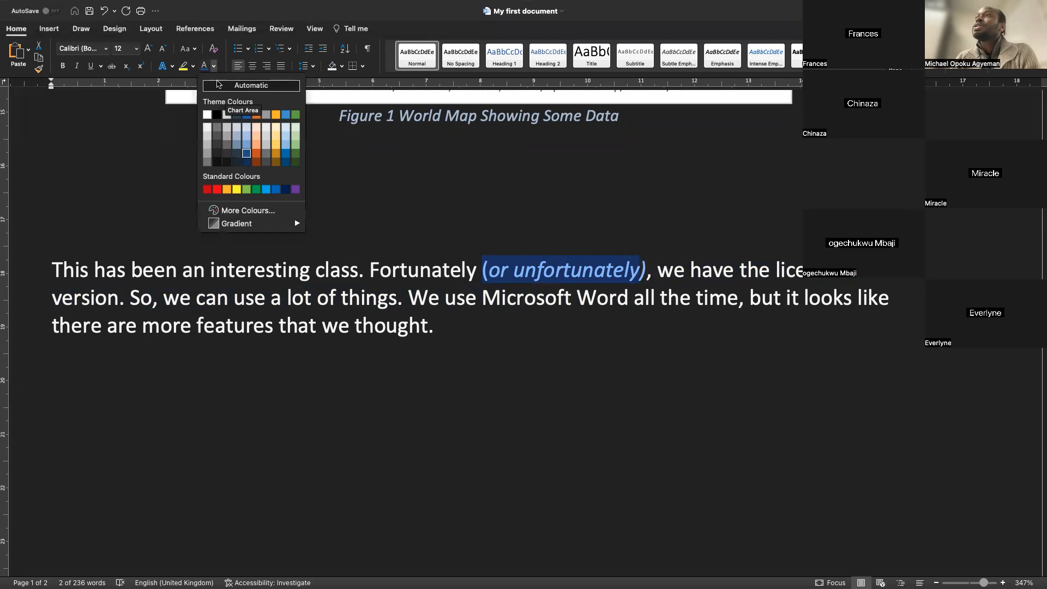
left_click(215, 116)
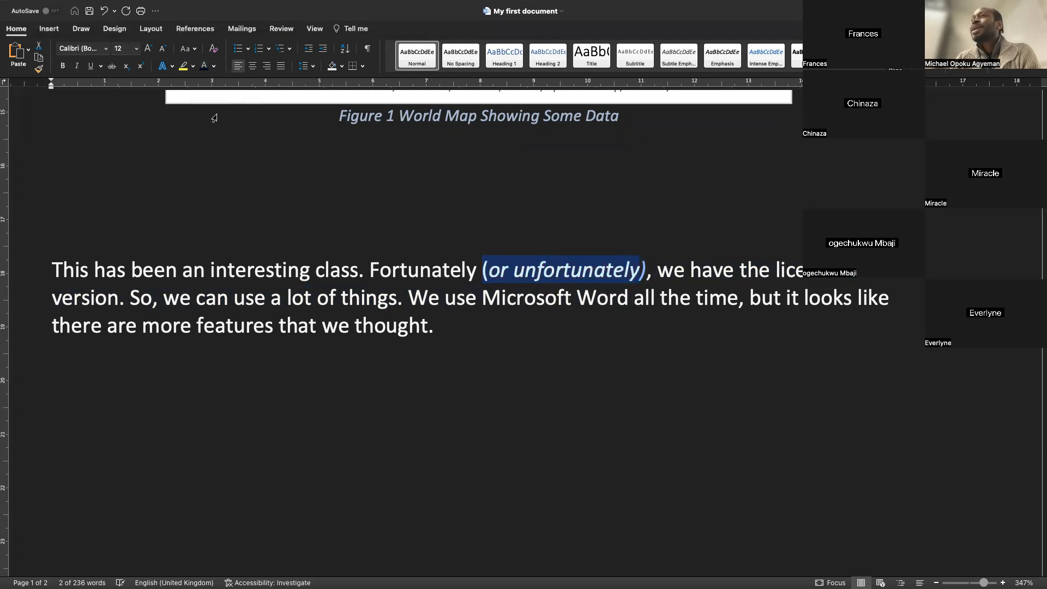
Highlight "(or unfortunately)," in yellow, including the closing parenthesis and comma
left_click(183, 66)
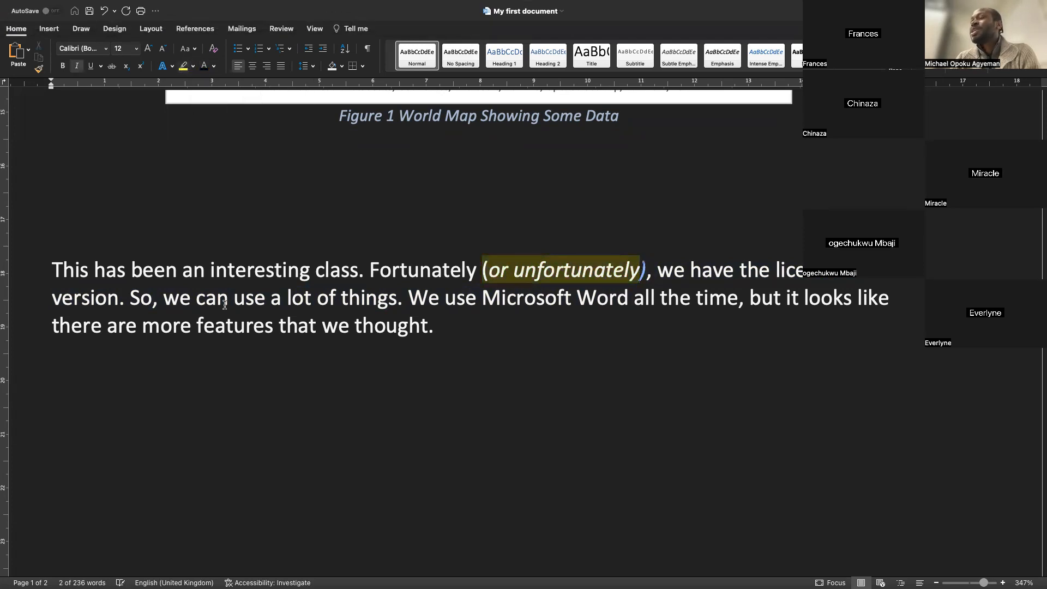
left_click(638, 271)
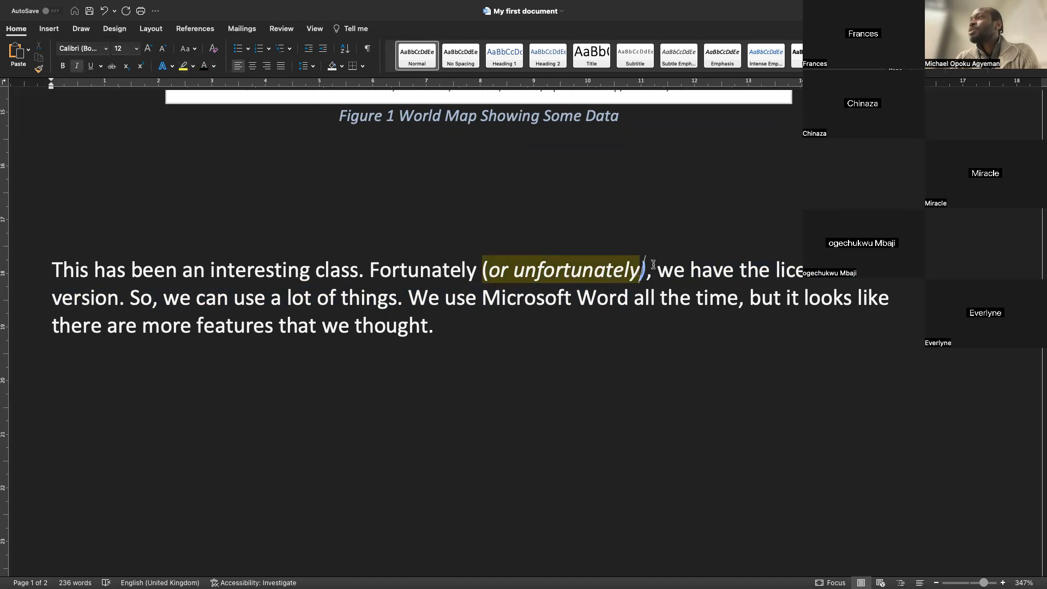
left_click_drag(643, 270, 625, 271)
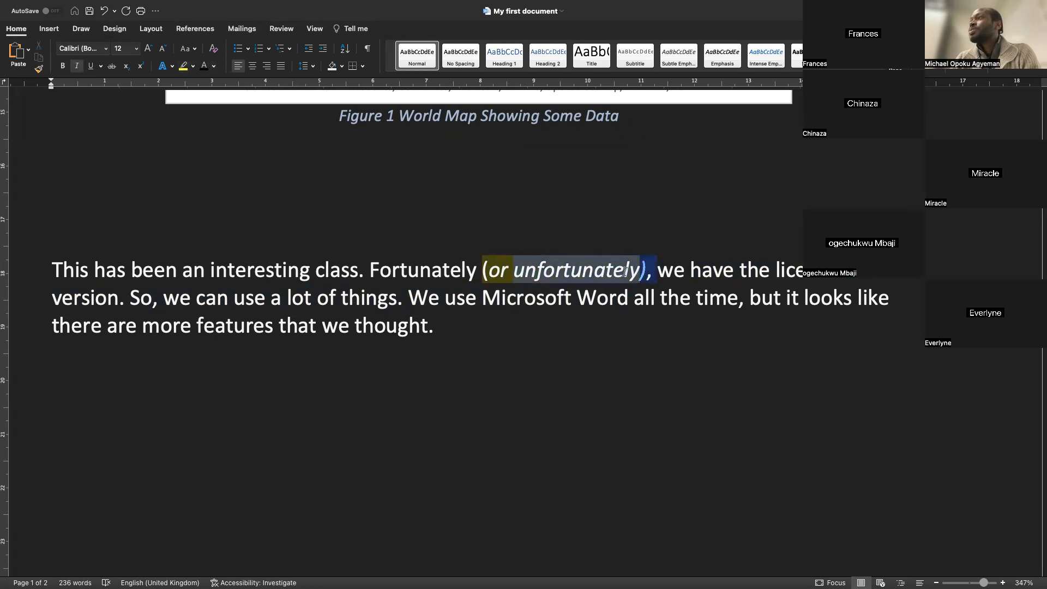
left_click(183, 66)
left_click(264, 325)
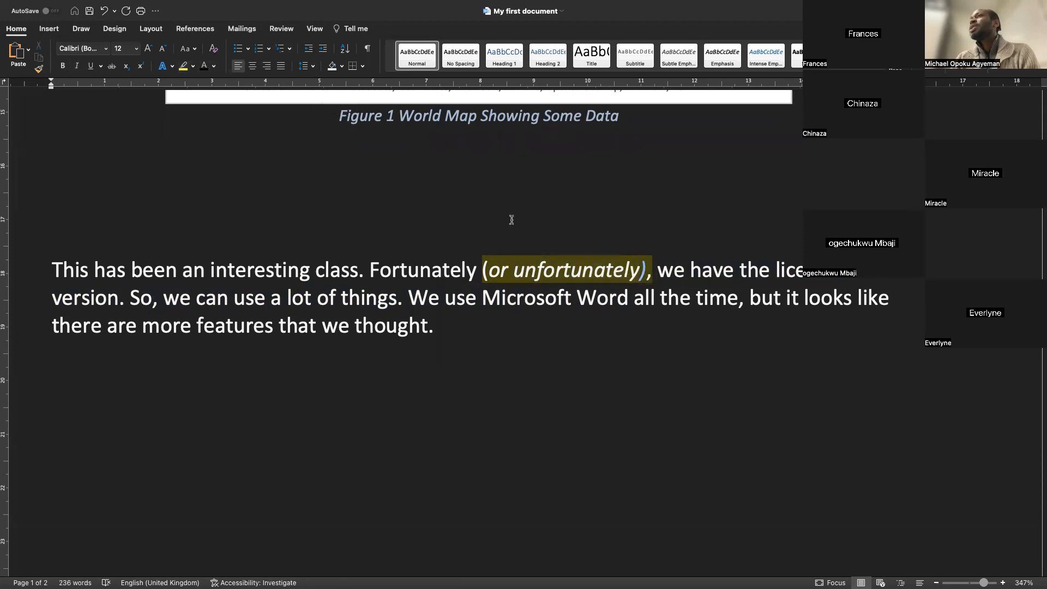
left_click_drag(652, 271, 545, 271)
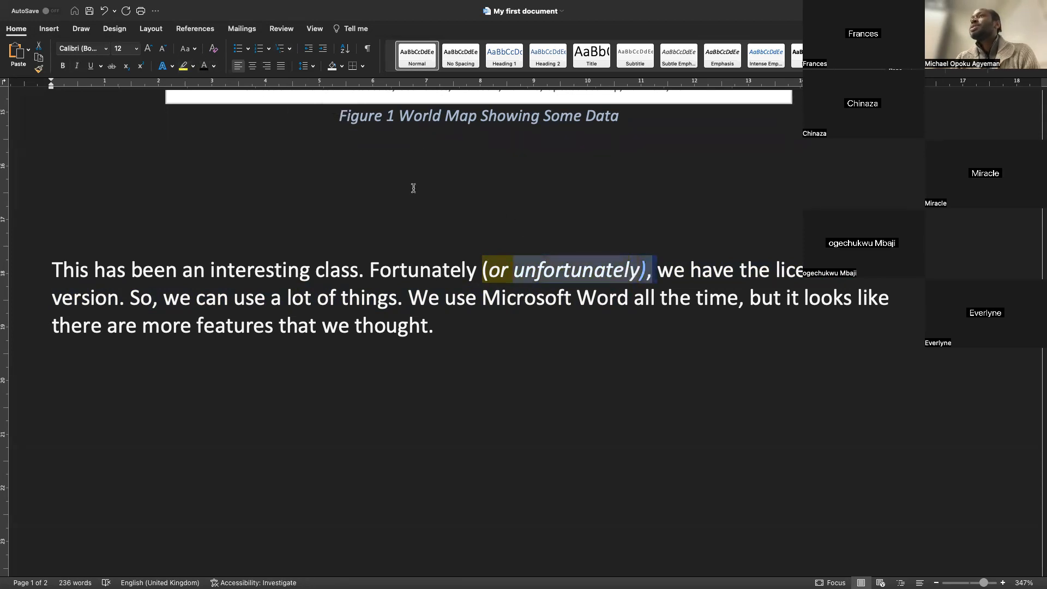
left_click(395, 320)
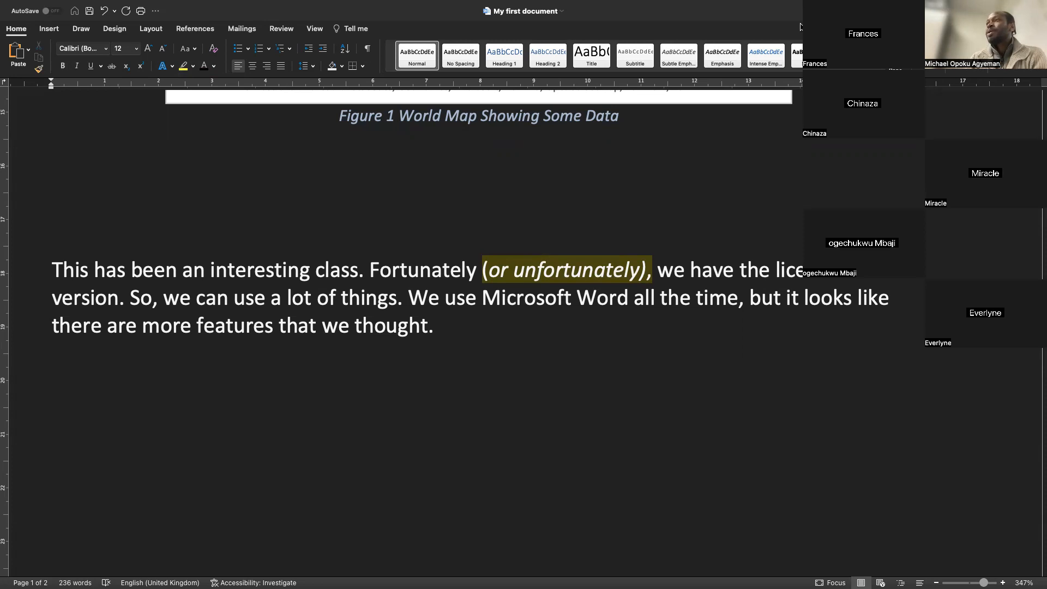
Select the word "first" in the opening paragraph, then a stretch of that paragraph's first line
scroll(400, 303, "up", 20)
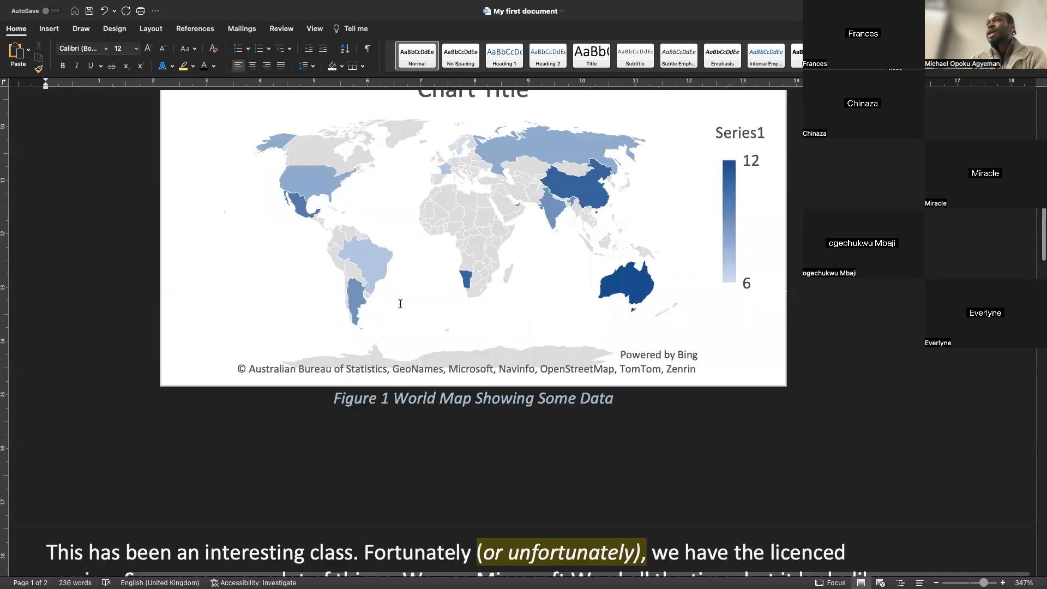
scroll(400, 303, "down", 20)
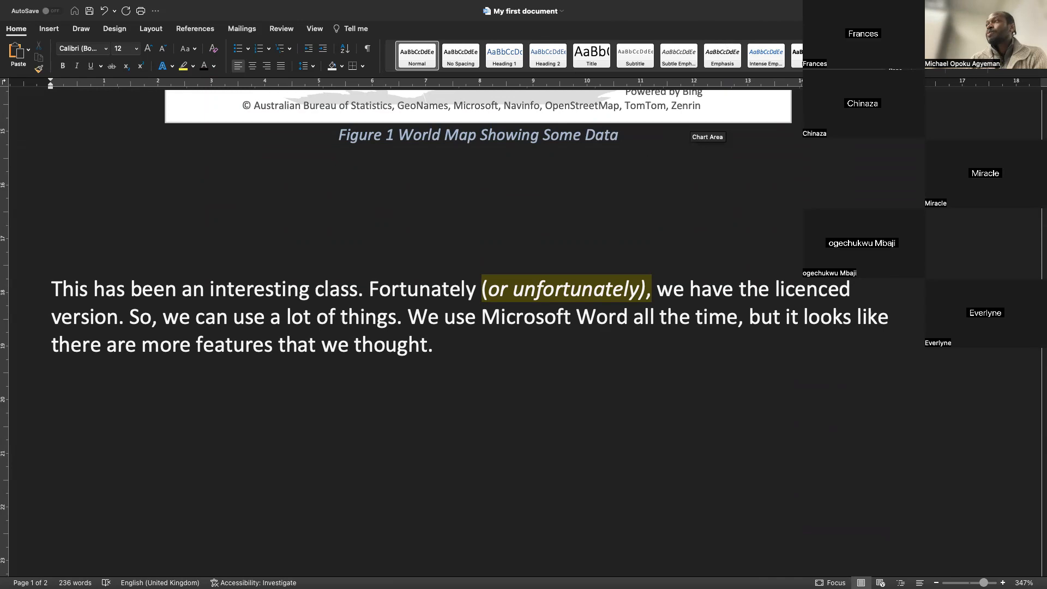
scroll(162, 217, "up", 15)
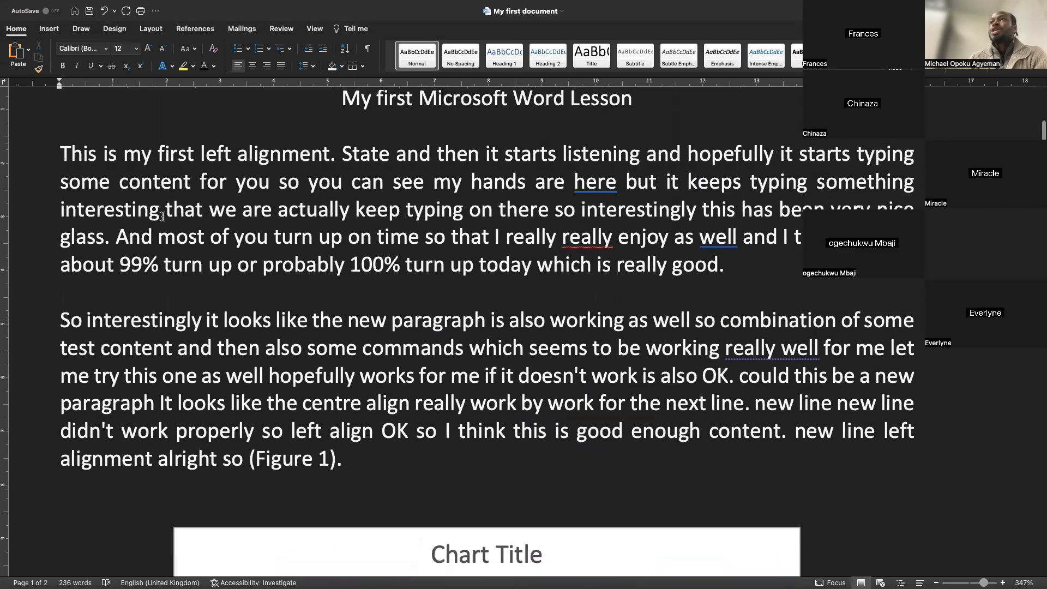
scroll(163, 217, "up", 3)
double_click(172, 216)
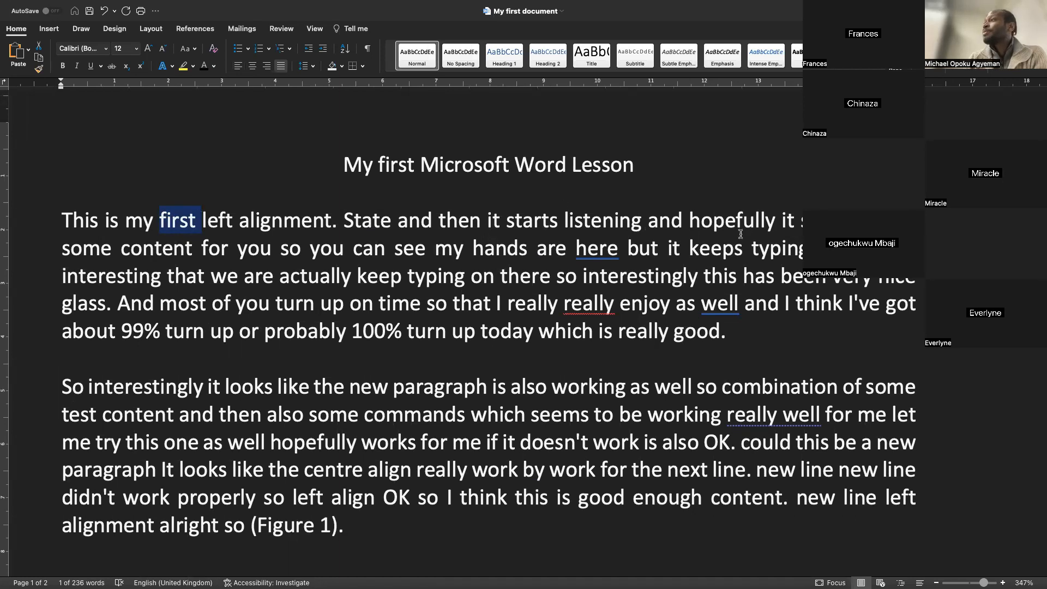
left_click_drag(917, 222, 57, 233)
left_click(92, 262)
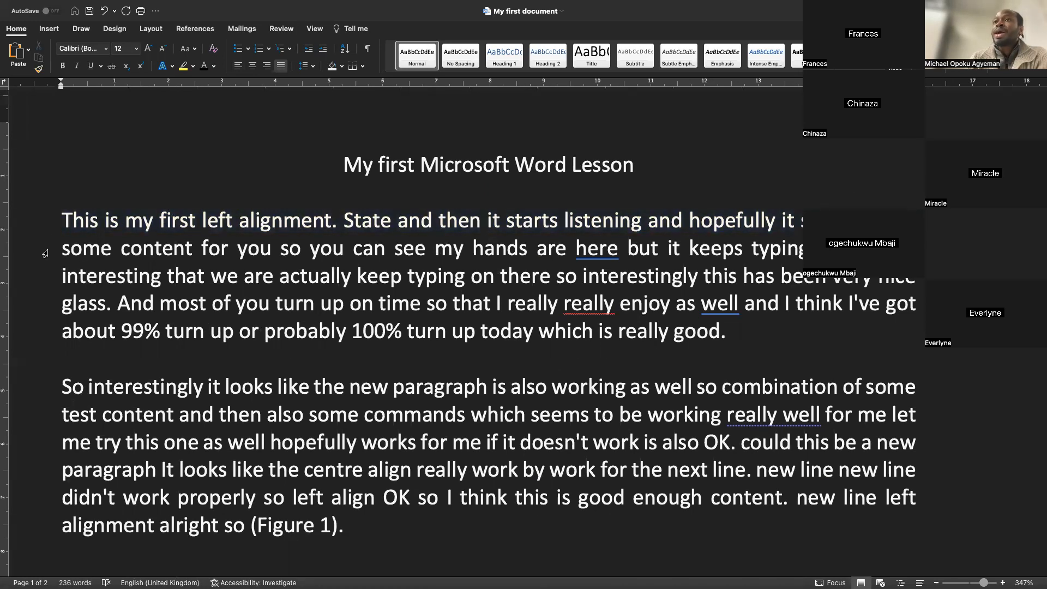
Select whole single lines of the first and second paragraphs from the left margin
left_click(26, 252)
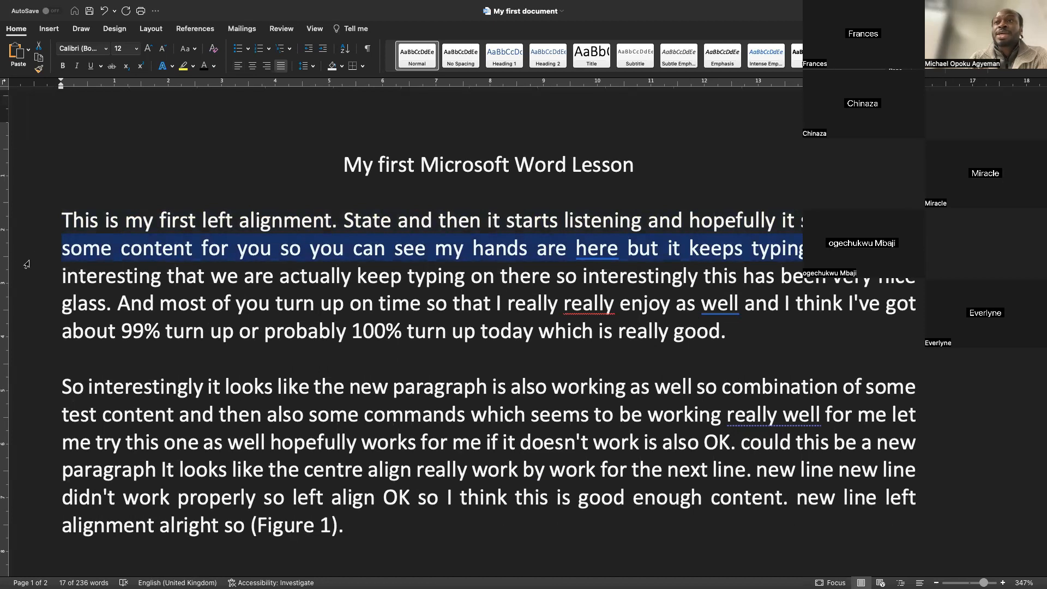
left_click(29, 397)
scroll(29, 398, "down", 5)
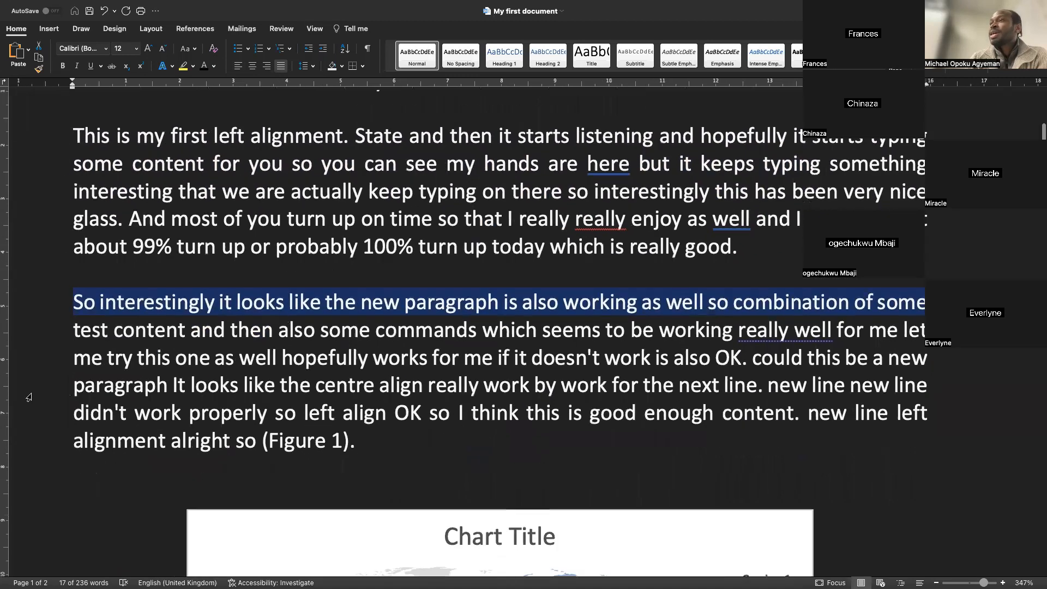
scroll(29, 397, "down", 10)
scroll(38, 354, "up", 3)
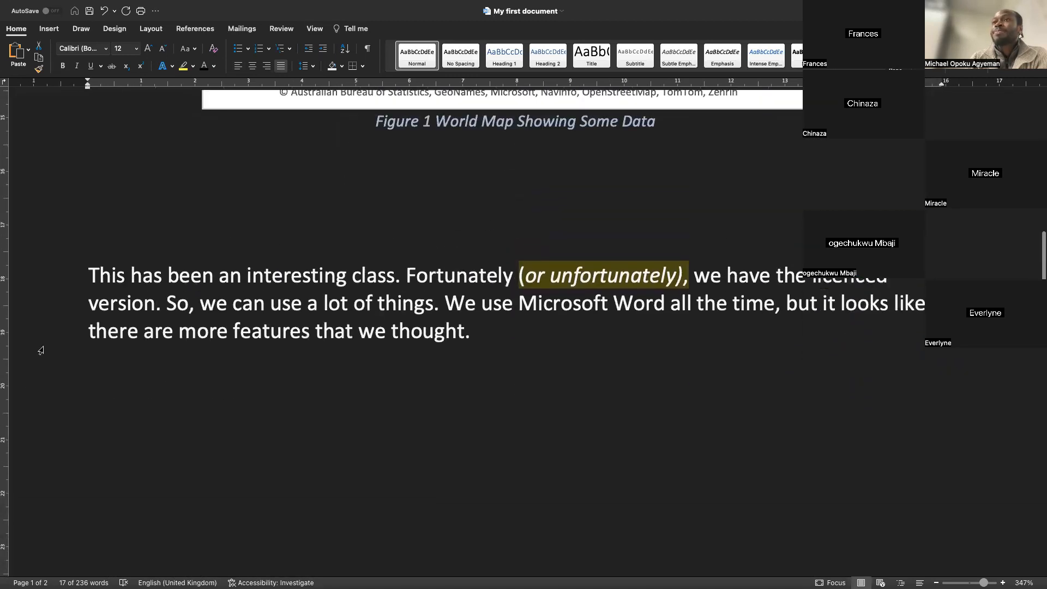
left_click(48, 304)
scroll(38, 349, "up", 15)
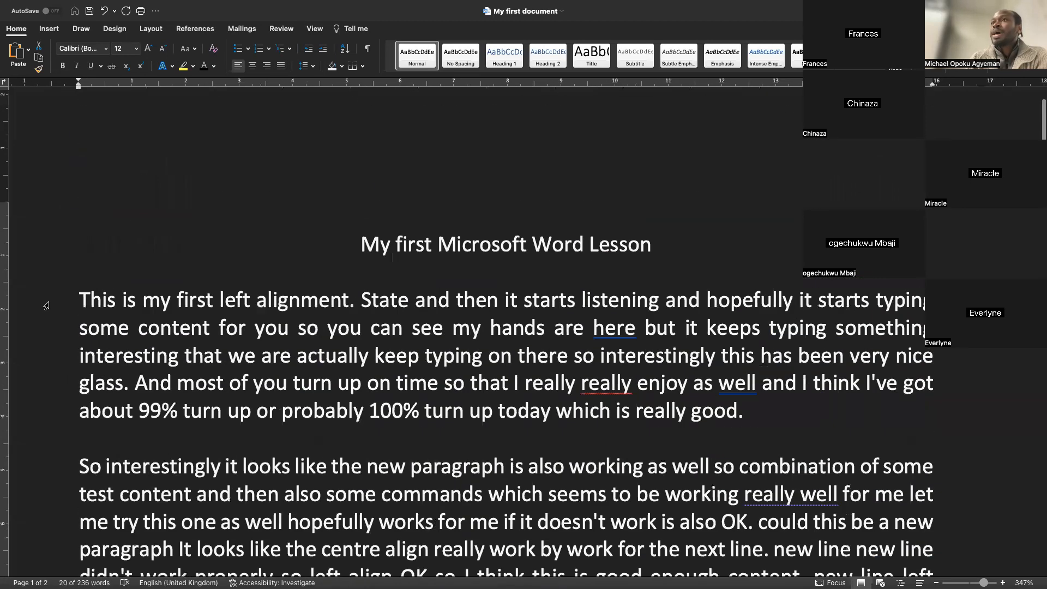
left_click(28, 383)
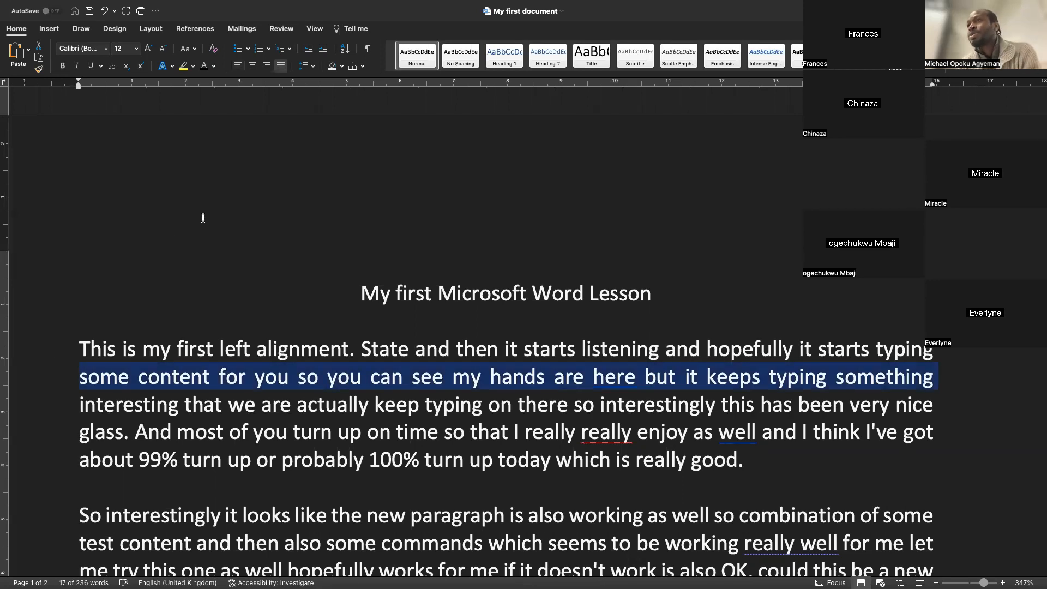
Select the title line, underline it, then remove the underline again
left_click(36, 295)
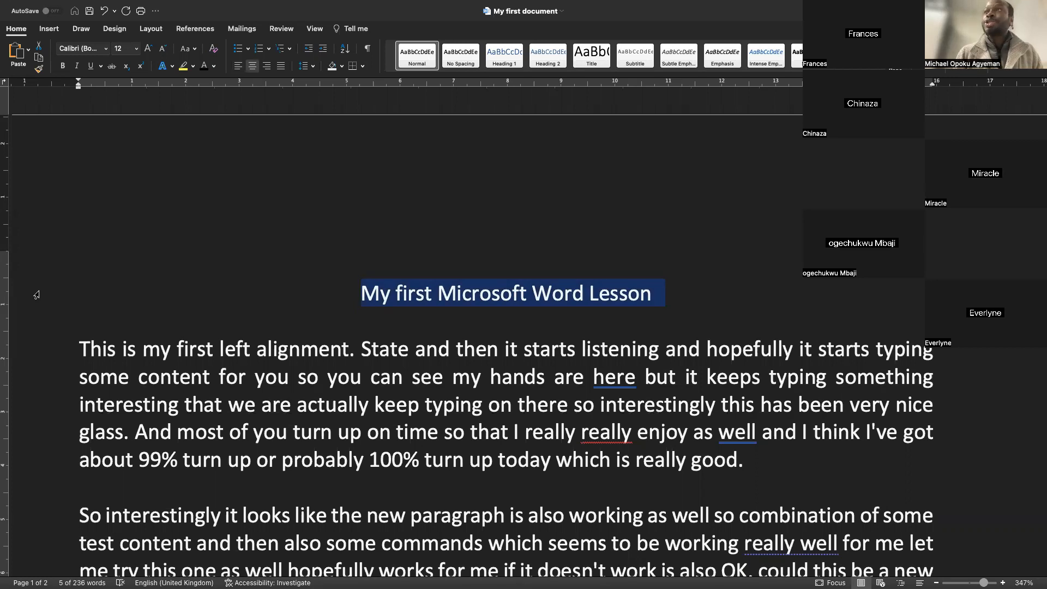
key("super+u")
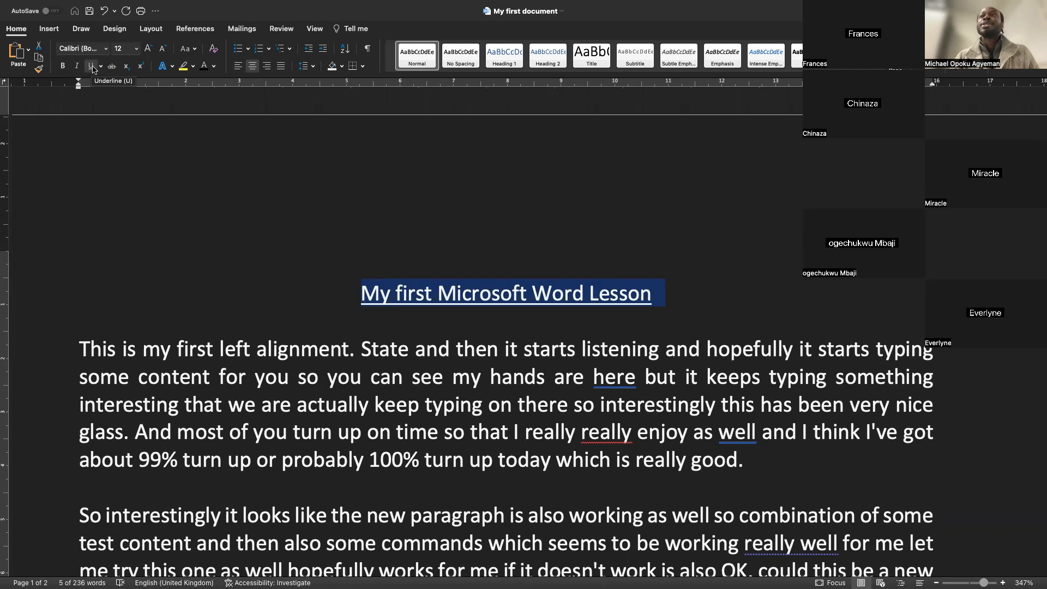
key("super+u")
Apply the Small caps effect to the title through the Font dialog
right_click(451, 296)
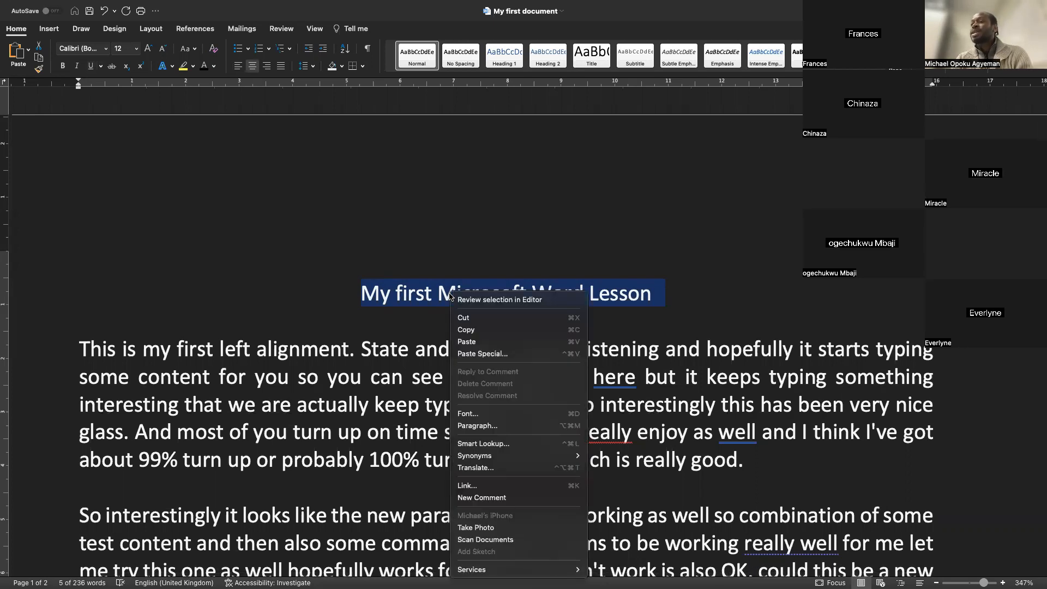
left_click(468, 416)
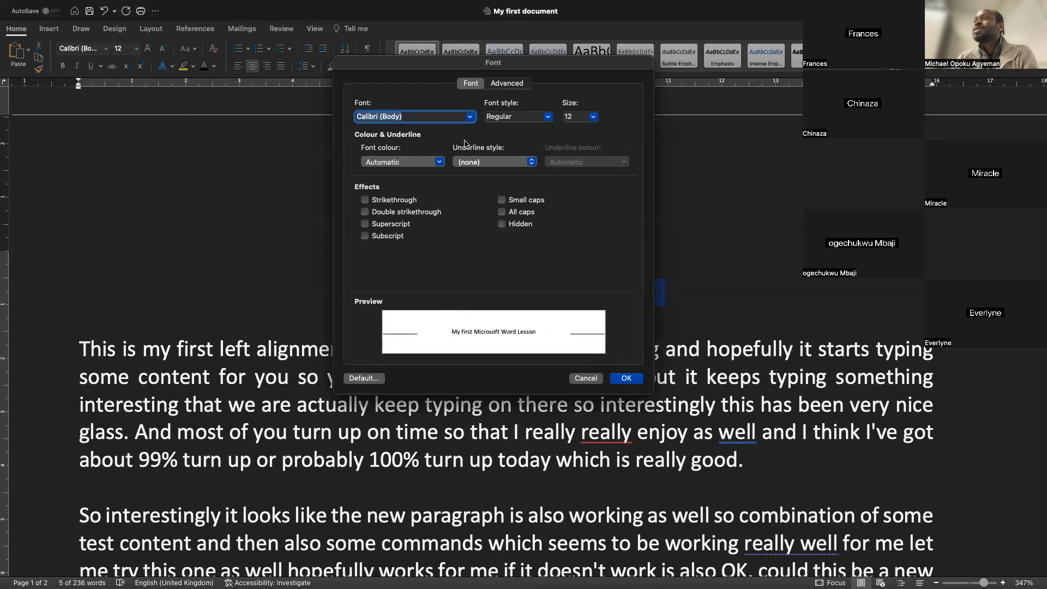
left_click(470, 116)
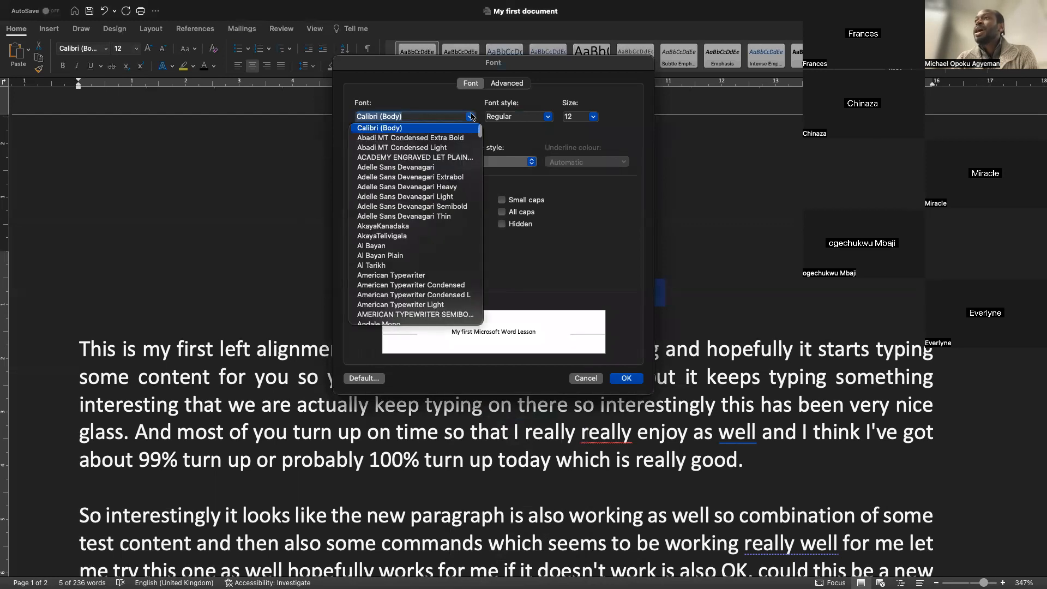
left_click(550, 119)
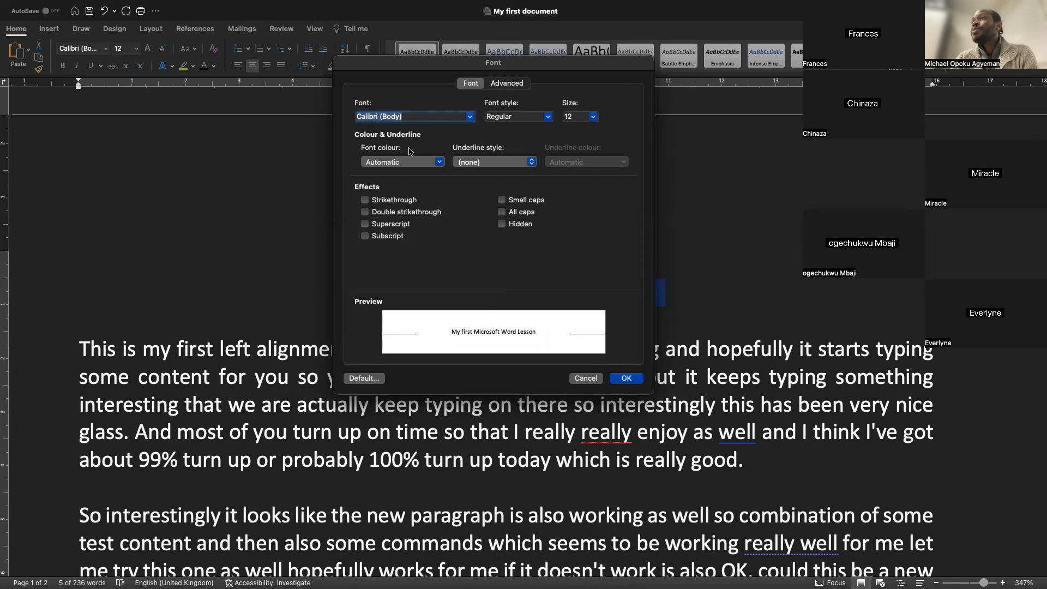
left_click_drag(534, 62, 204, 44)
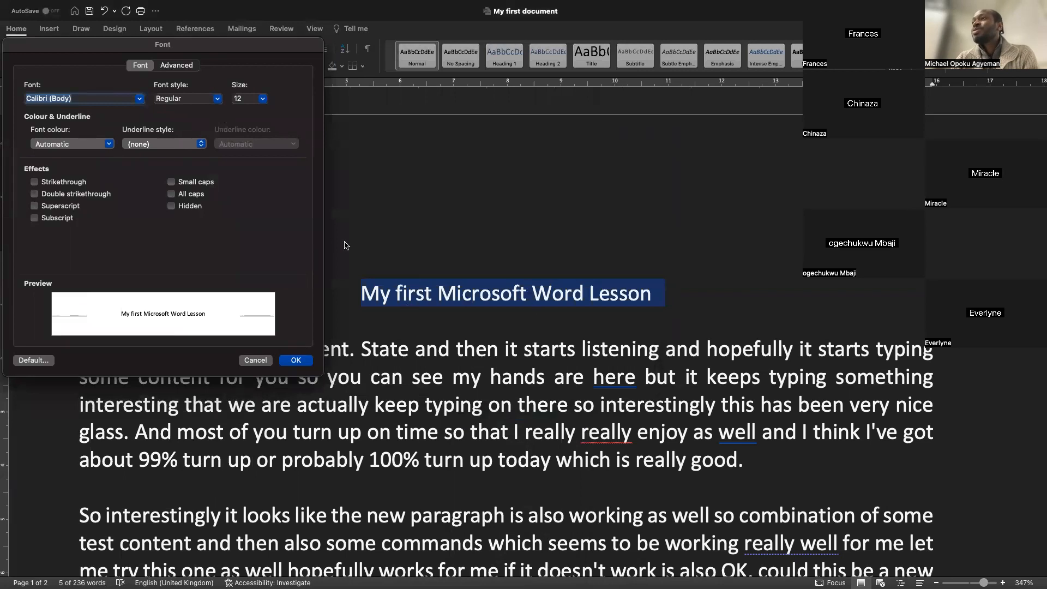
left_click(205, 183)
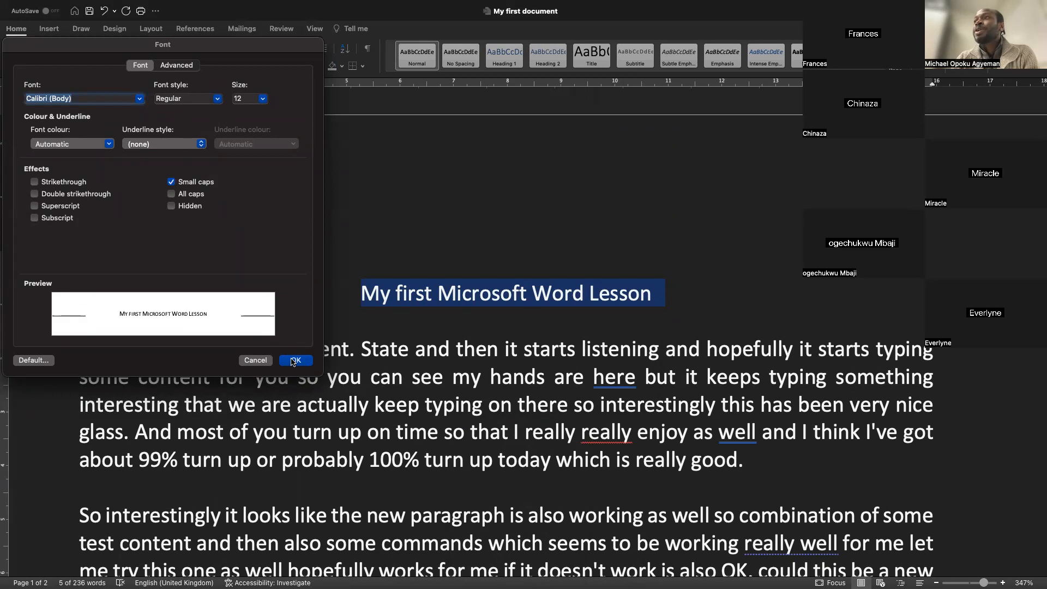
left_click(294, 361)
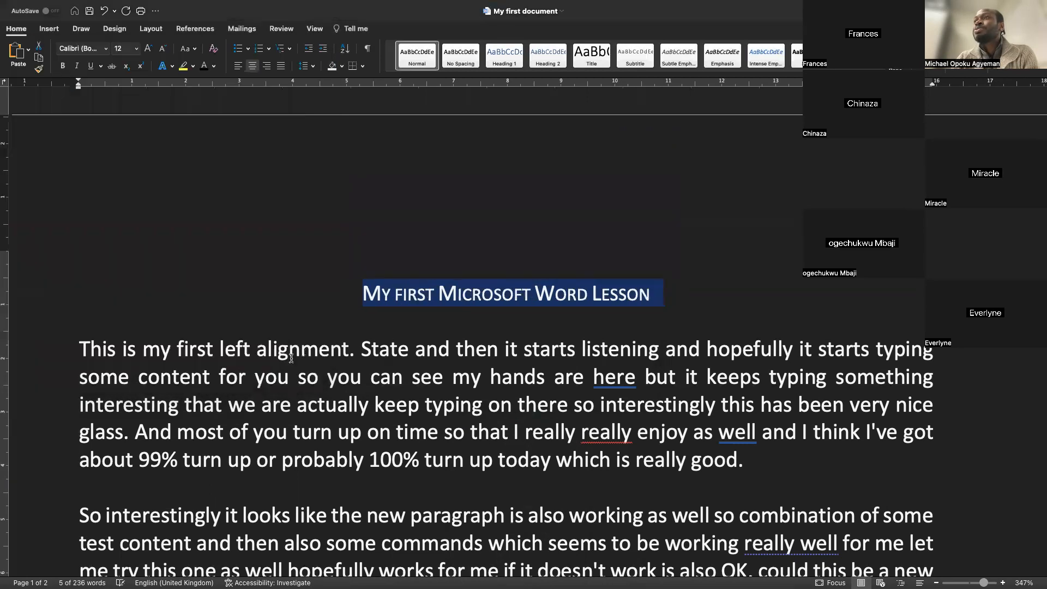
Reopen the Font dialog and switch the title to All caps, trying other effects before clearing them
right_click(501, 288)
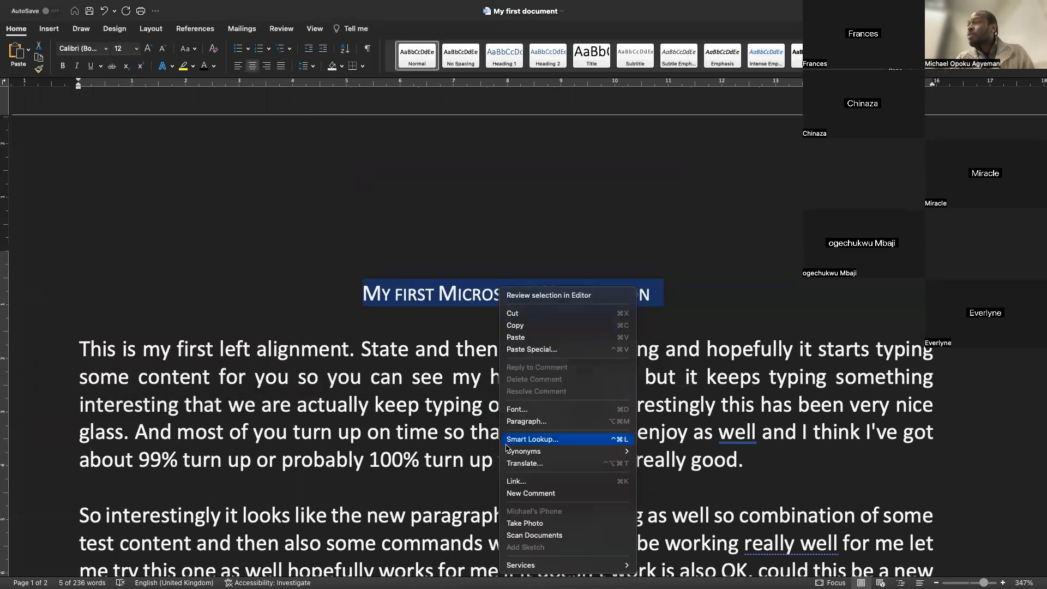
left_click(533, 410)
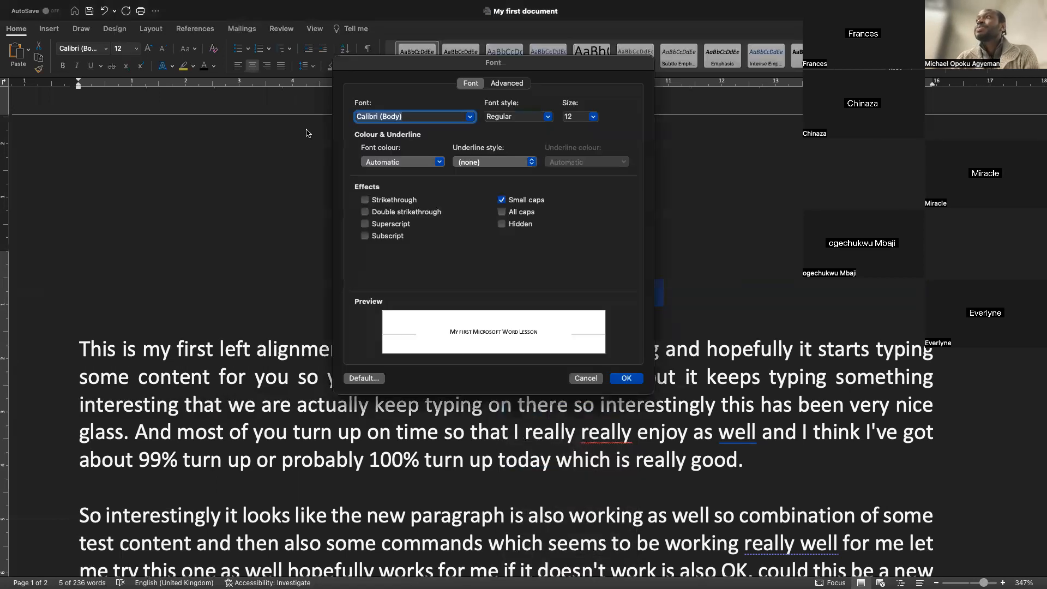
left_click_drag(395, 66, 125, 77)
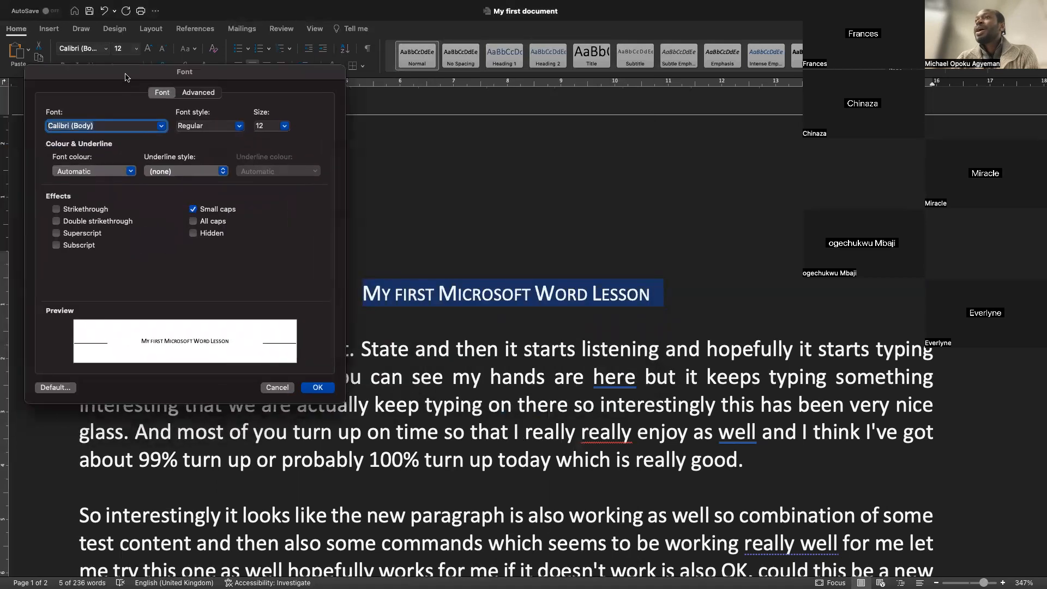
left_click(194, 221)
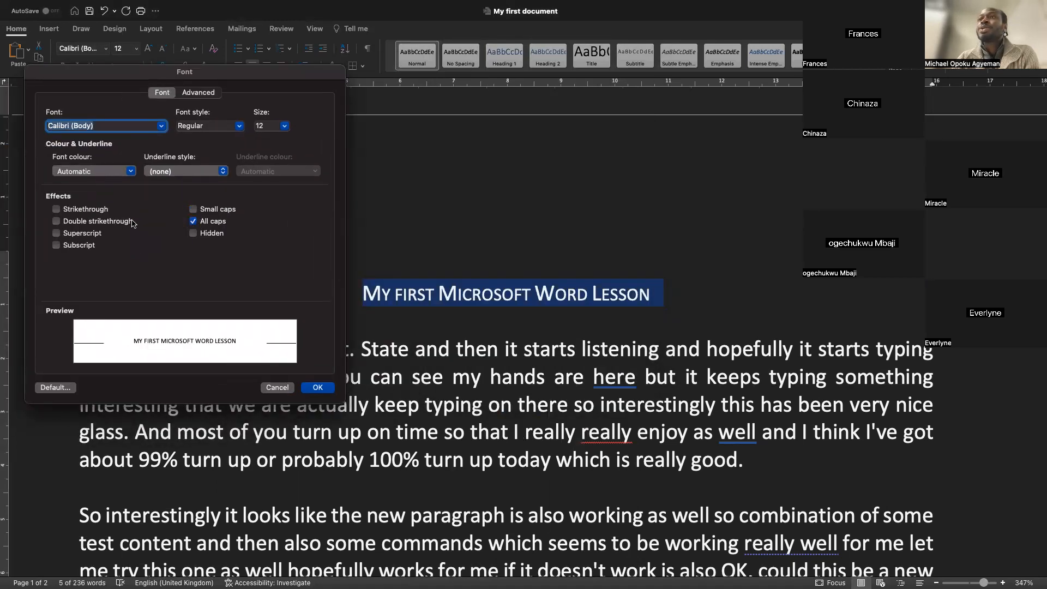
left_click(57, 209)
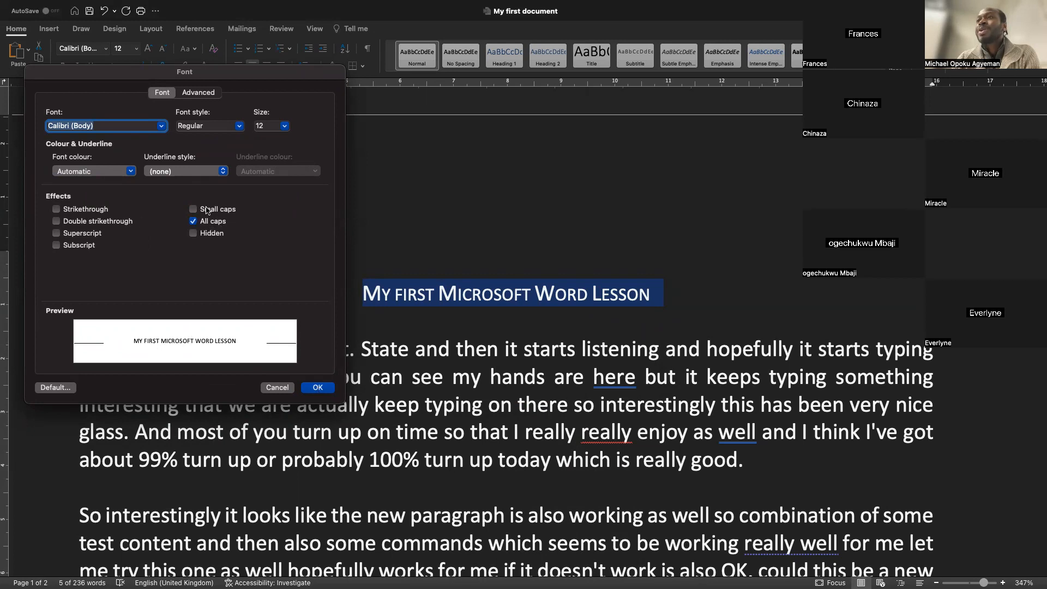
left_click(195, 235)
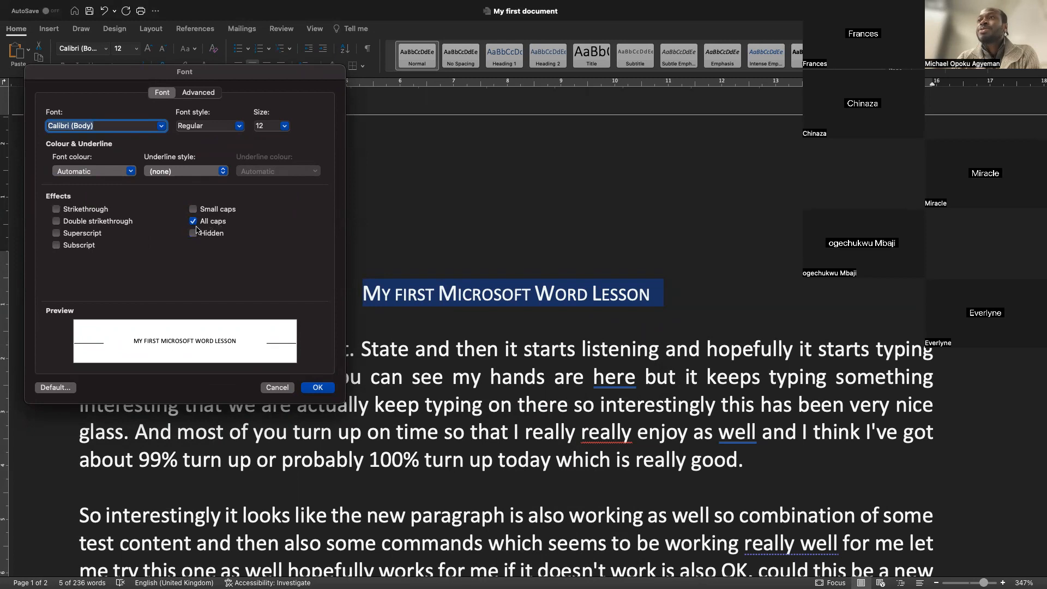
left_click(81, 247)
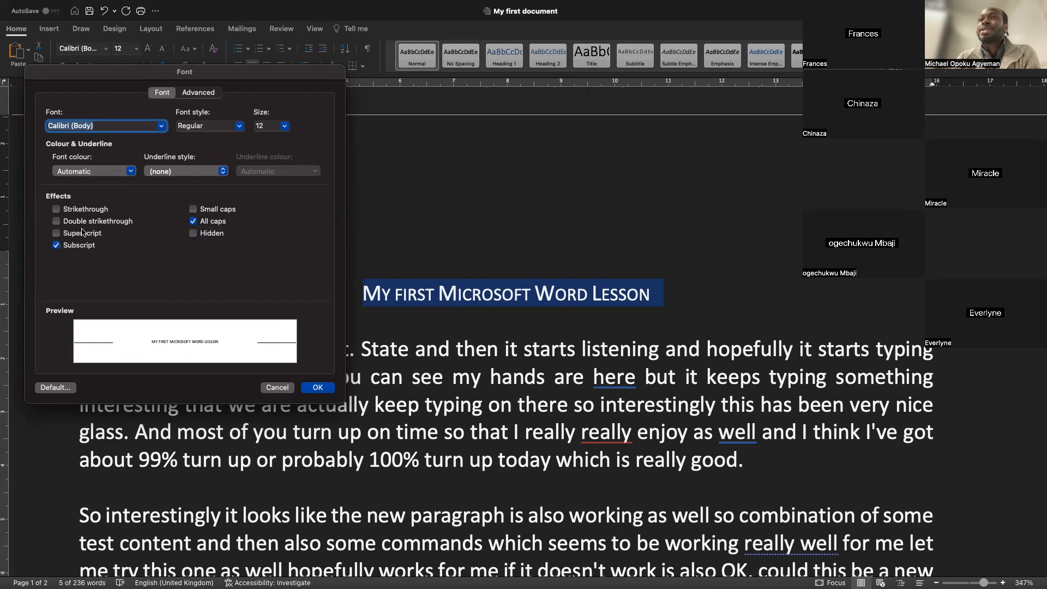
left_click(85, 234)
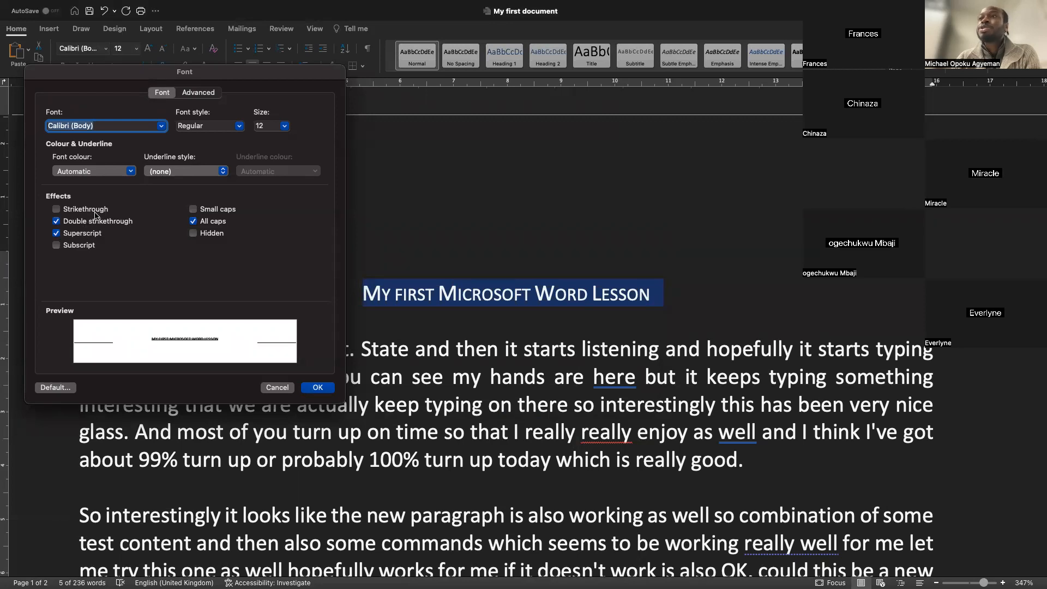
left_click(83, 222)
left_click(81, 233)
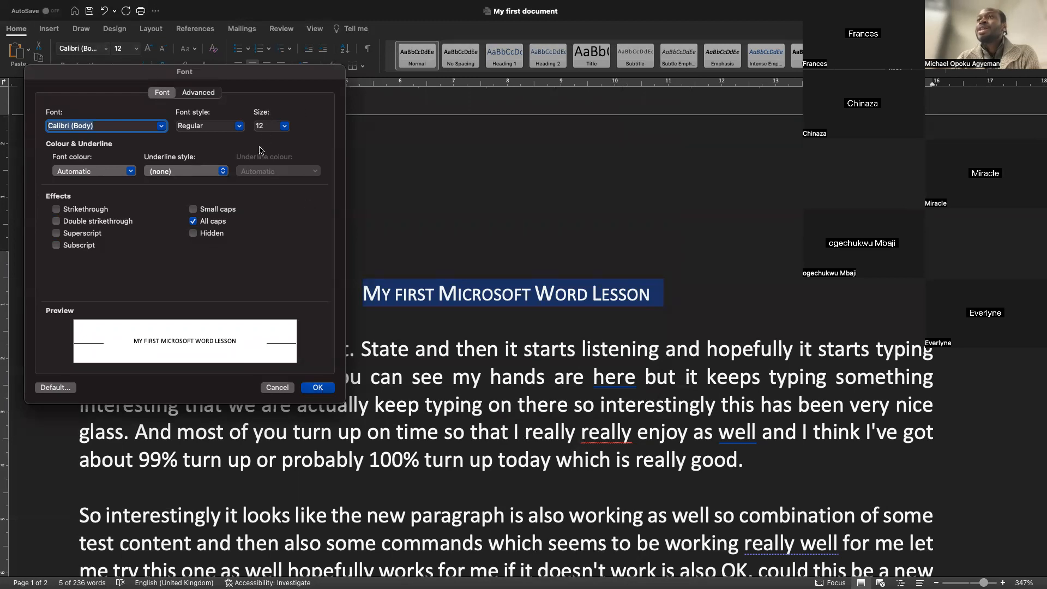
left_click(314, 384)
Reselect the title and underline it
left_click_drag(689, 298, 287, 298)
key("super+u")
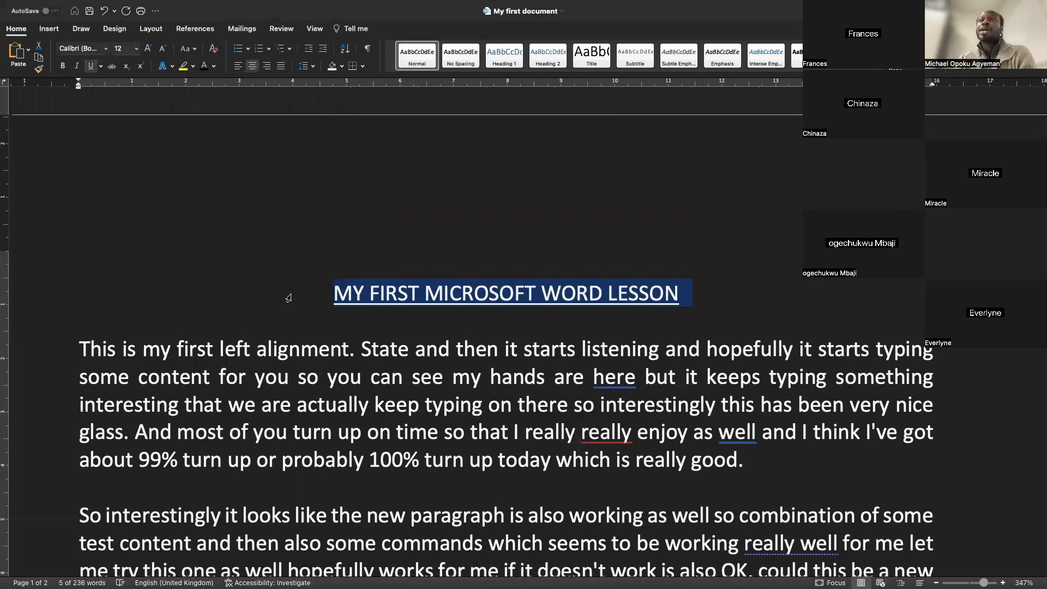
Try font sizes of 28 and 5.5 for the title
left_click(137, 48)
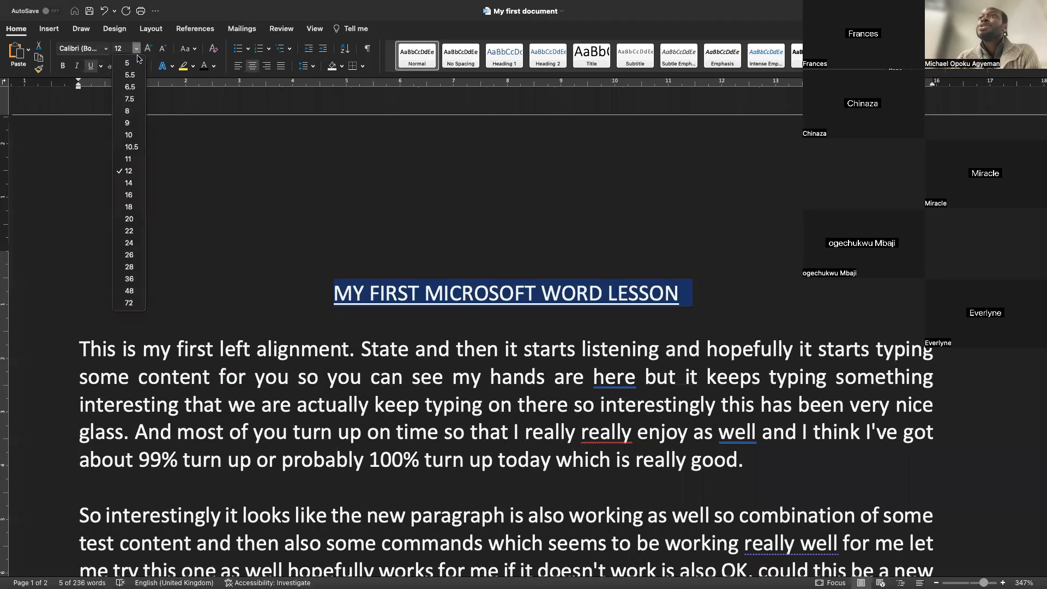
left_click(129, 267)
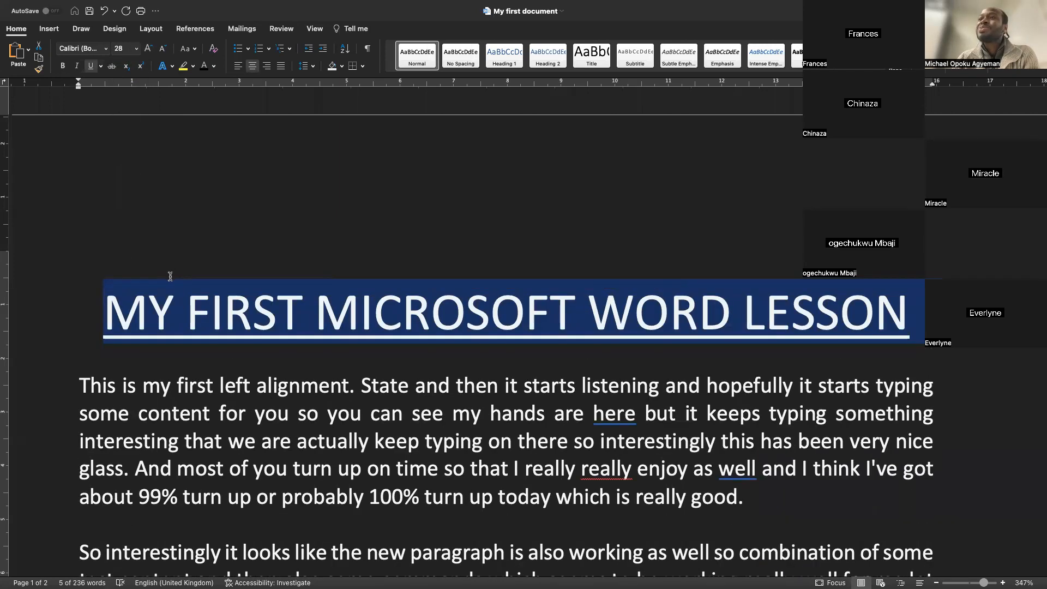
left_click(136, 48)
left_click(131, 75)
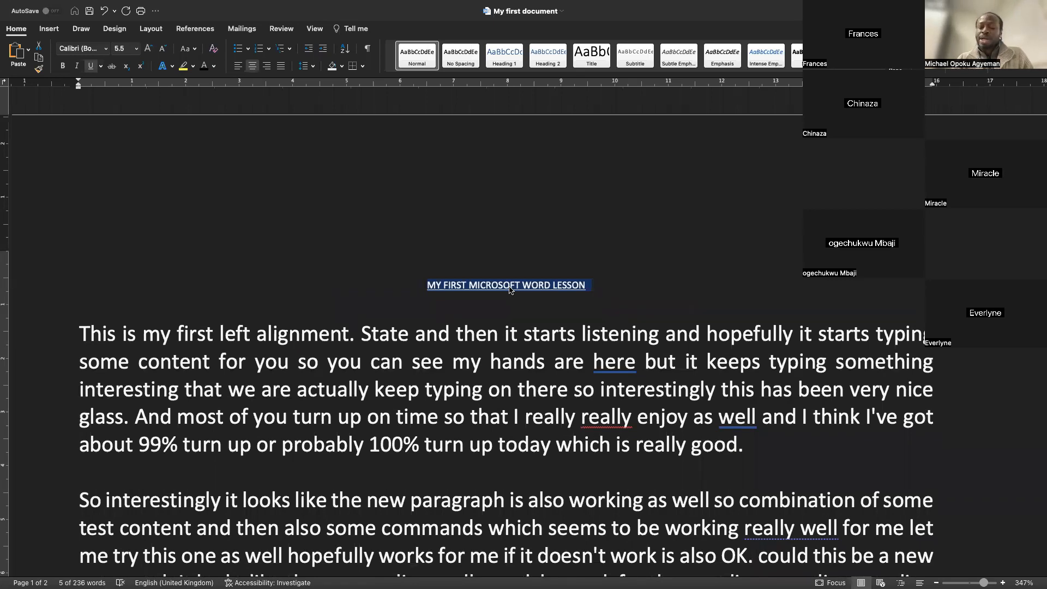
Grow and shrink the title's font size step by step, finishing at 10.5
key("super+shift+period")
key("super+shift+period")
key("super+shift+period")
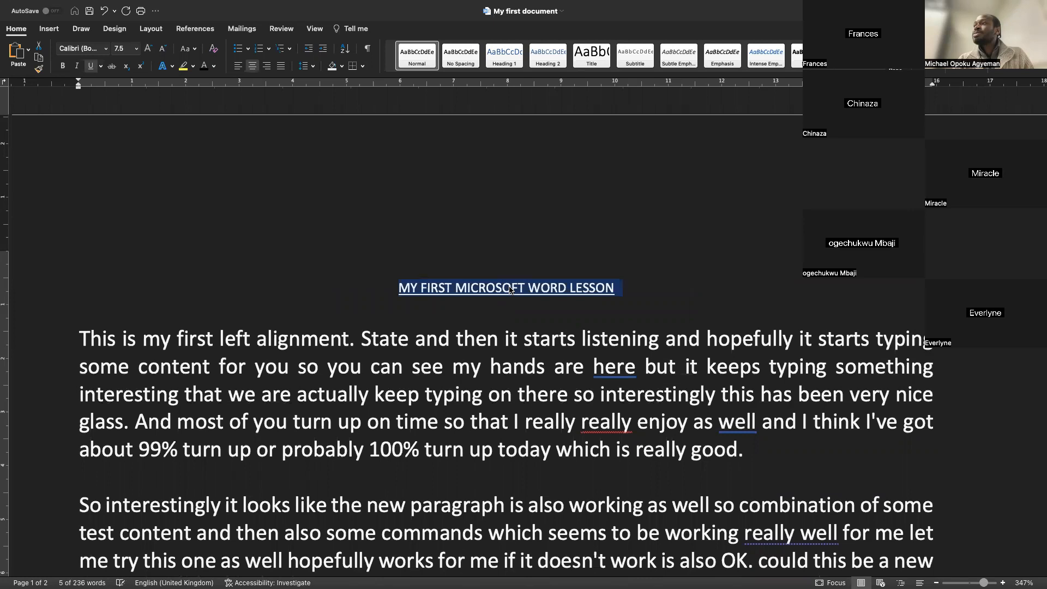
key("super+shift+period")
key("super+shift+period")
key("super+shift+period")
key("super+shift+period")
key("super+shift+comma")
key("super+shift+comma")
key("super+shift+comma")
key("super+shift+comma")
key("super+shift+comma")
key("super+shift+comma")
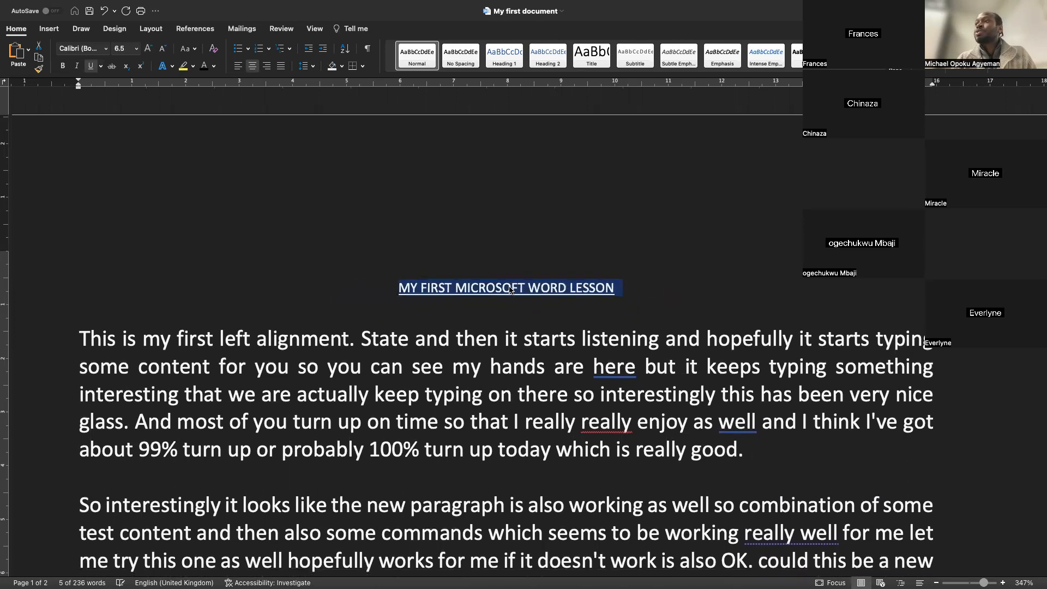
key("super+shift+period")
key("super+shift+period")
key("super+shift+period")
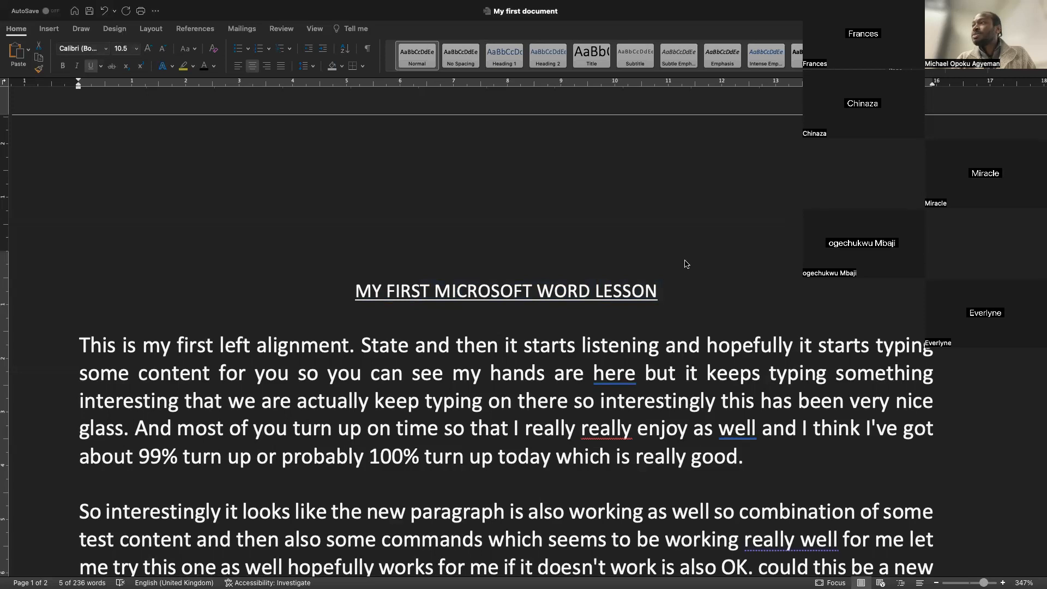
Select the title and increase its font size step by step to 24 pt
left_click(674, 299)
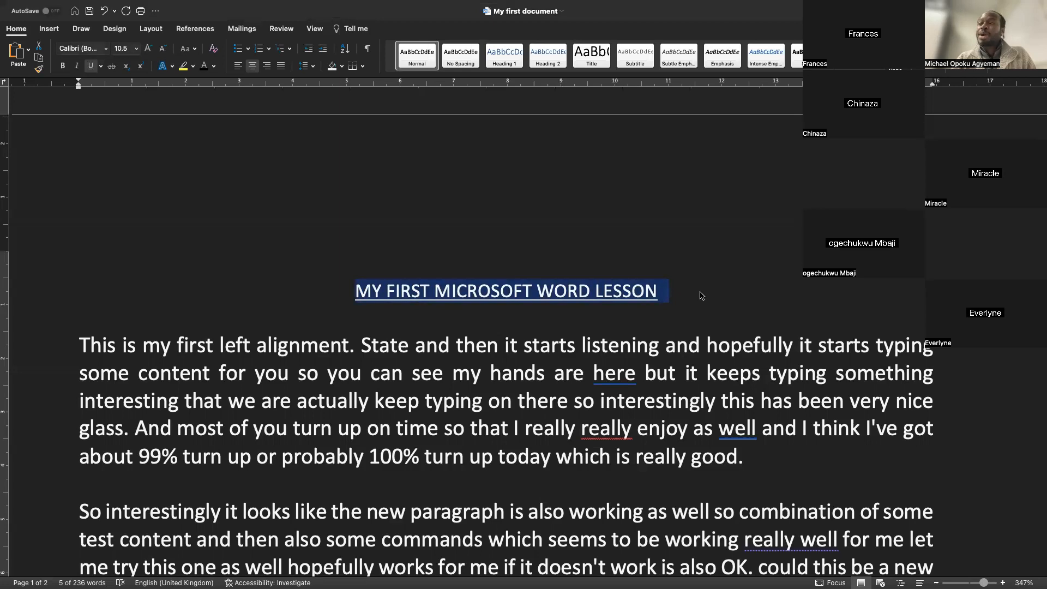
key("super+shift+period")
key("super+shift+period")
key("super+shift+period")
key("super+shift+period")
key("super+shift+period")
key("super+shift+period")
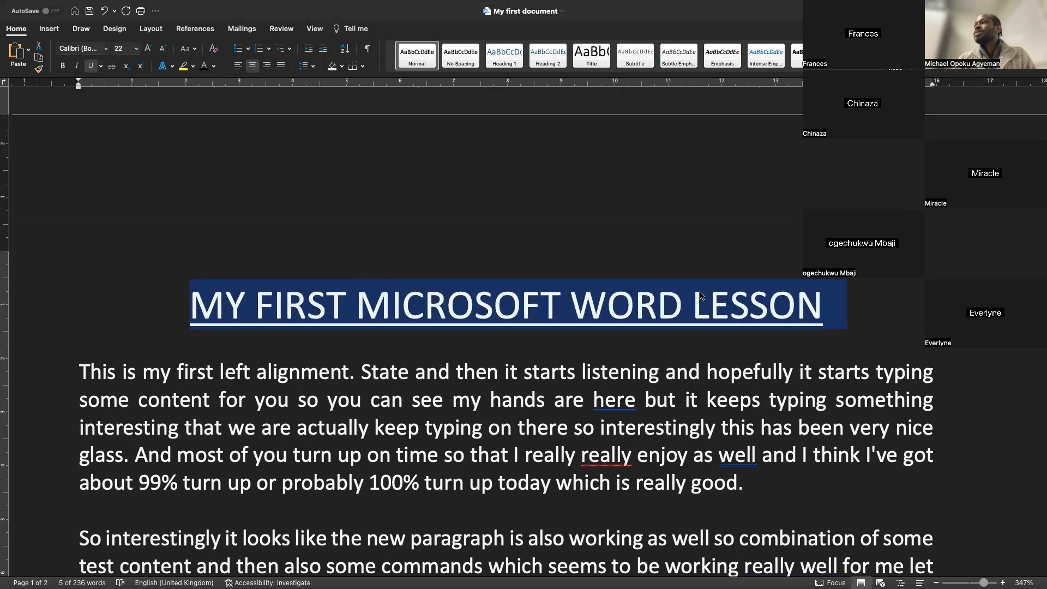
key("super+shift+period")
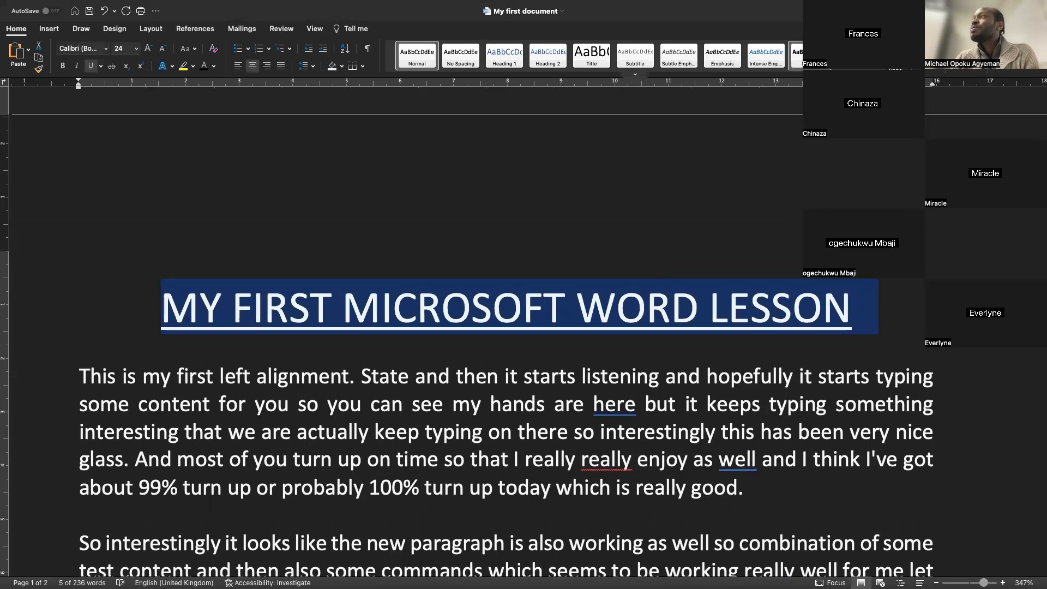
Colour the title with an orange theme colour and make it bold
left_click(214, 67)
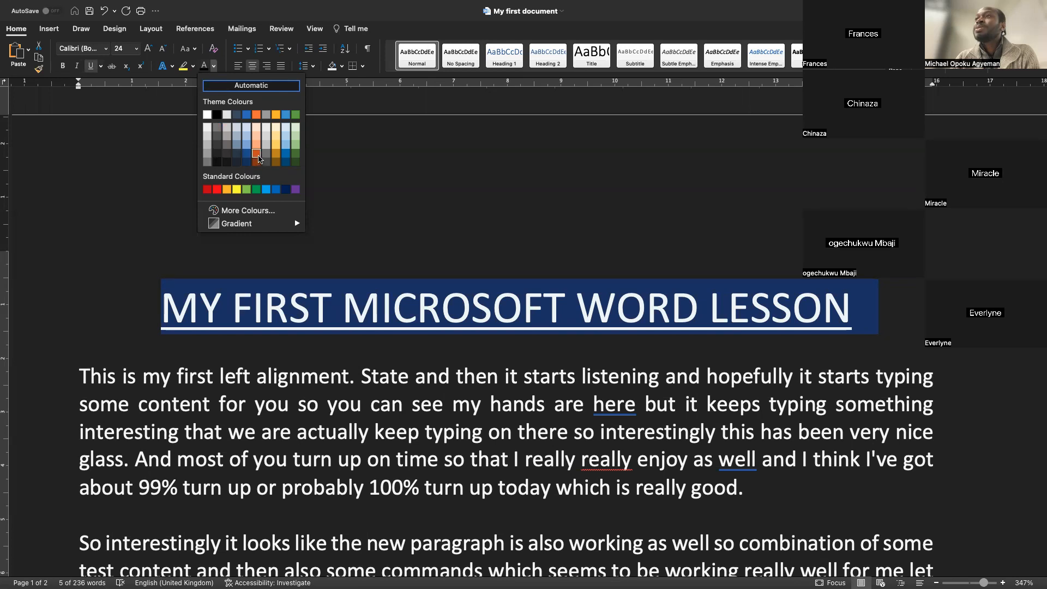
left_click(257, 157)
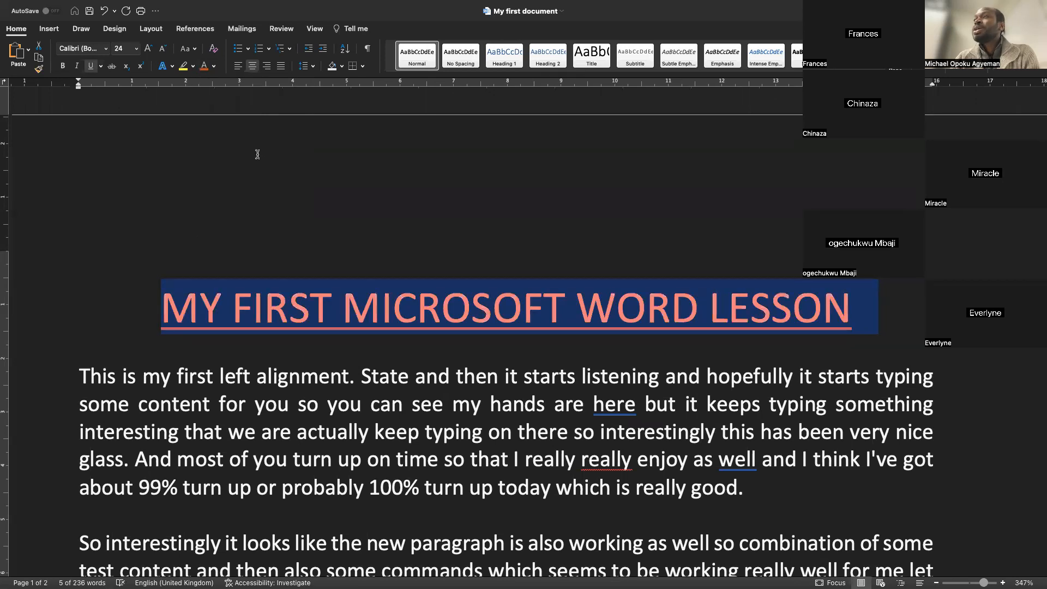
left_click(63, 67)
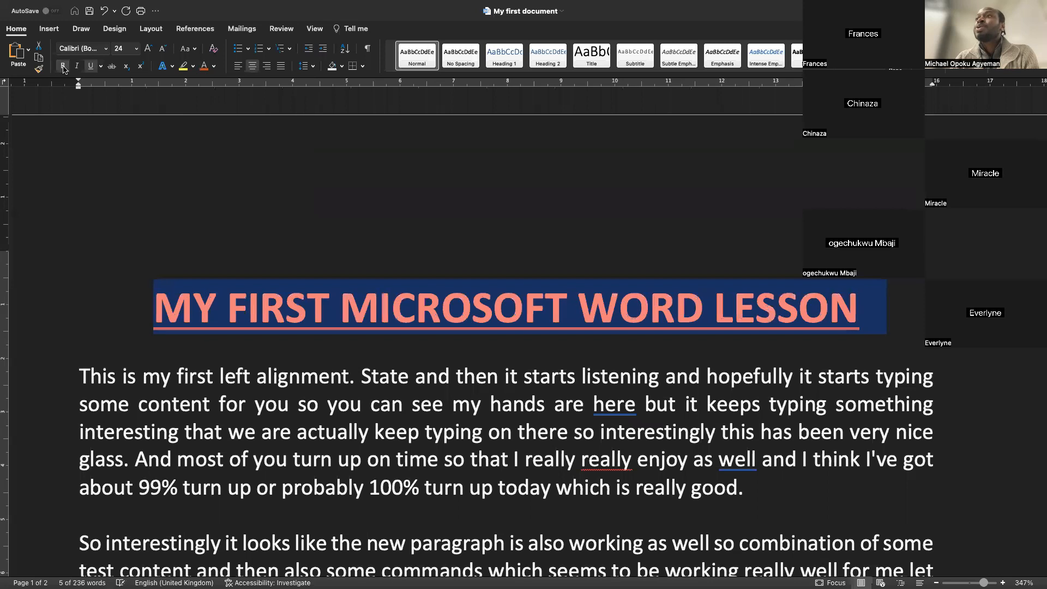
left_click(261, 410)
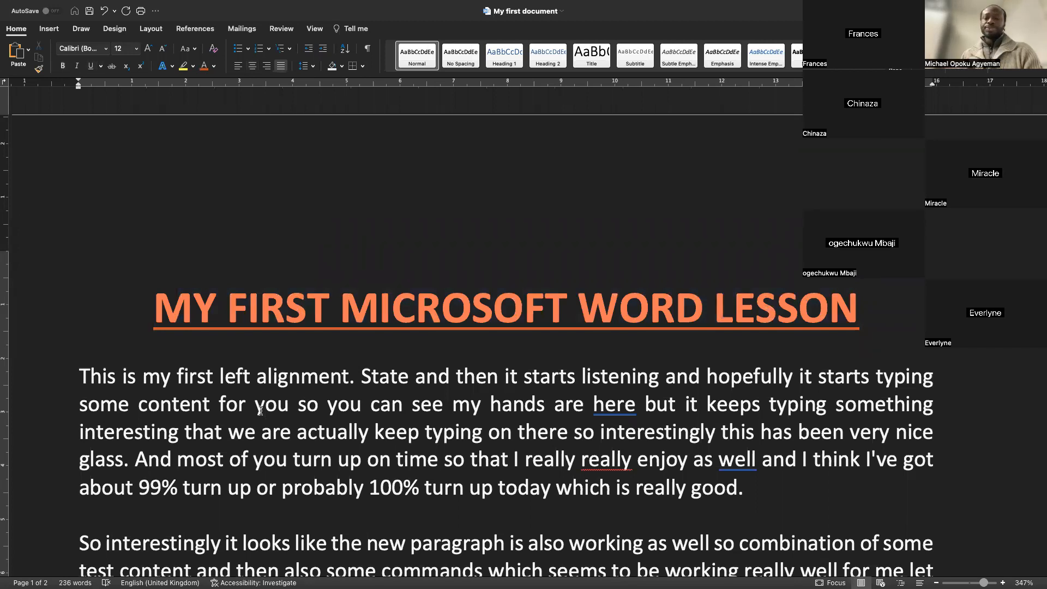
Practise selecting the title, a single line of the first paragraph, and the whole first paragraph
mouse_move(779, 3)
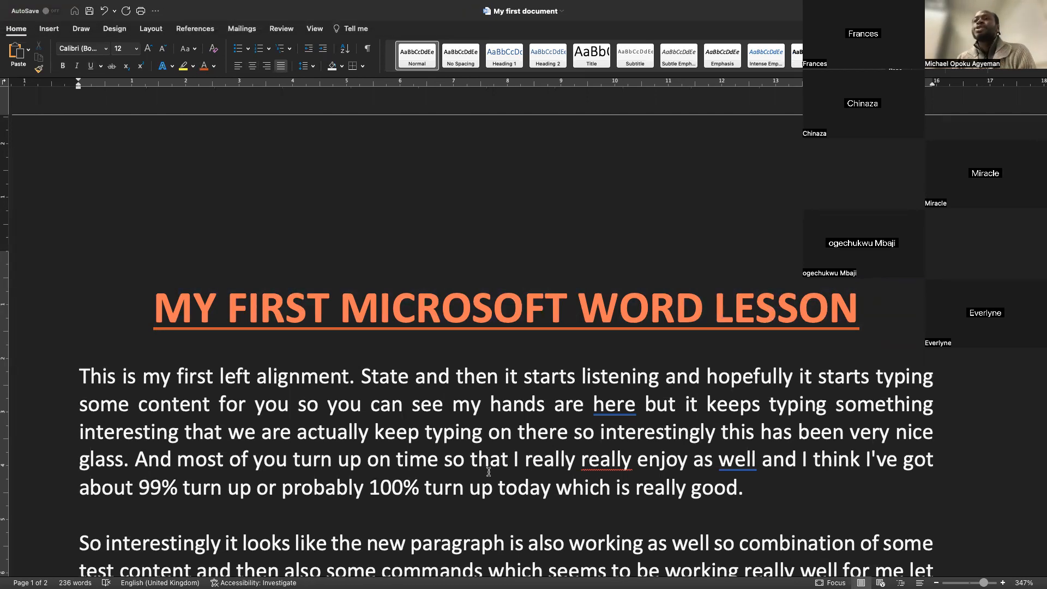
left_click(39, 315)
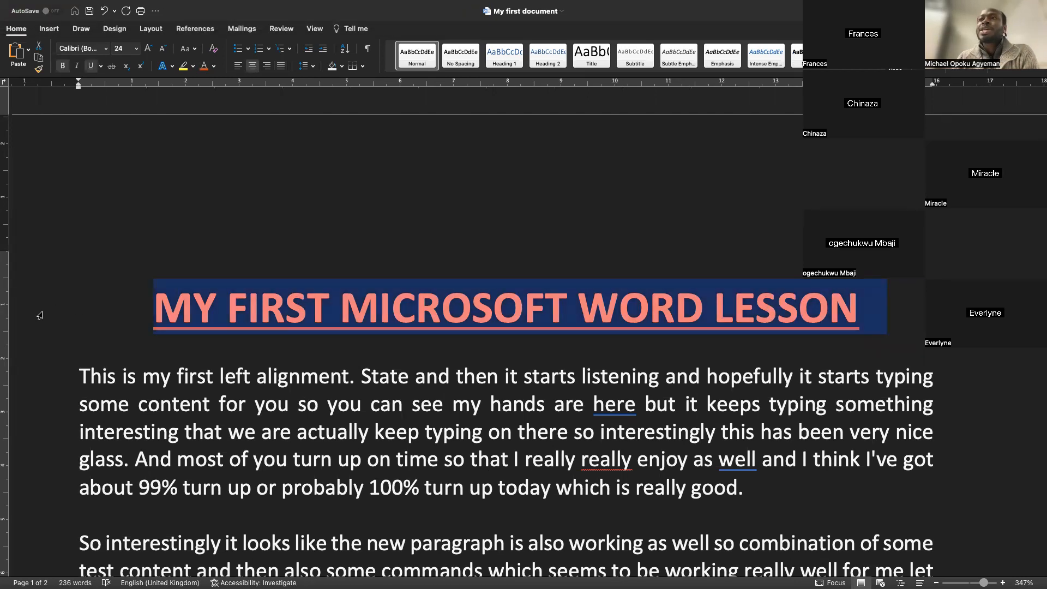
left_click(37, 404)
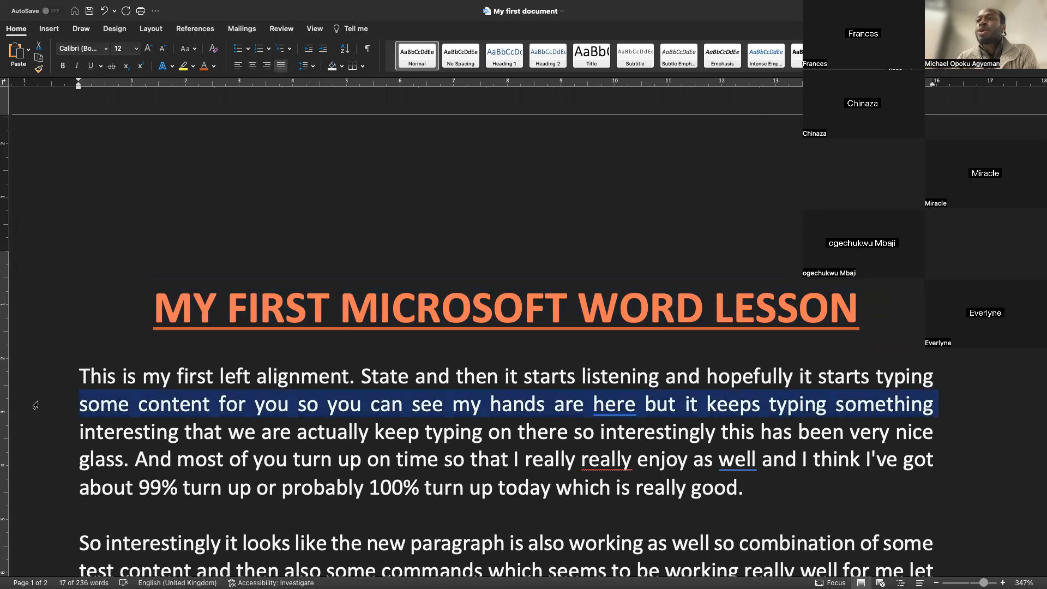
left_click(228, 404)
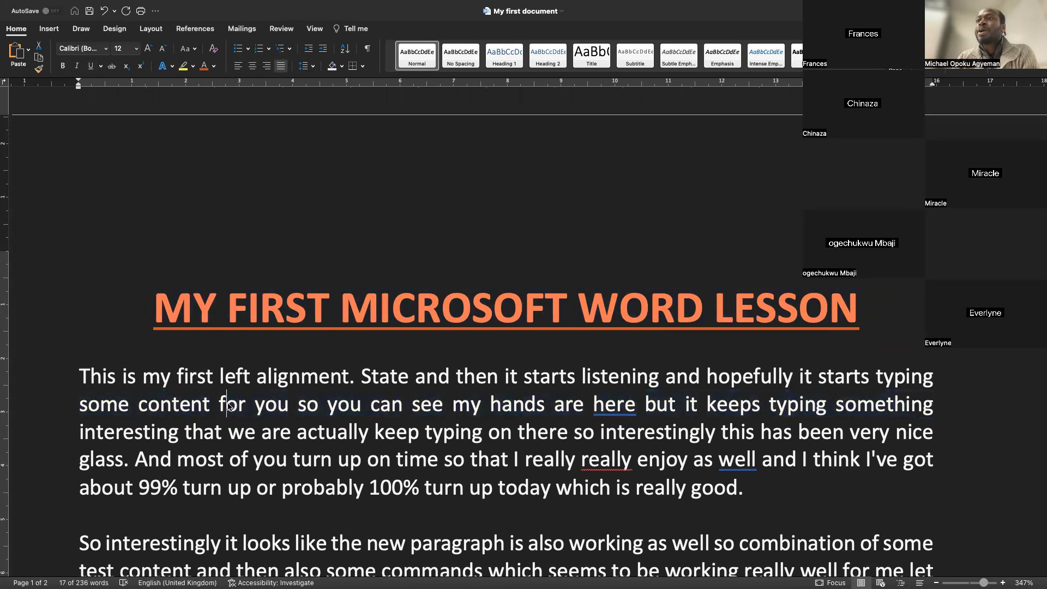
triple_click(240, 376)
double_click(240, 377)
triple_click(240, 377)
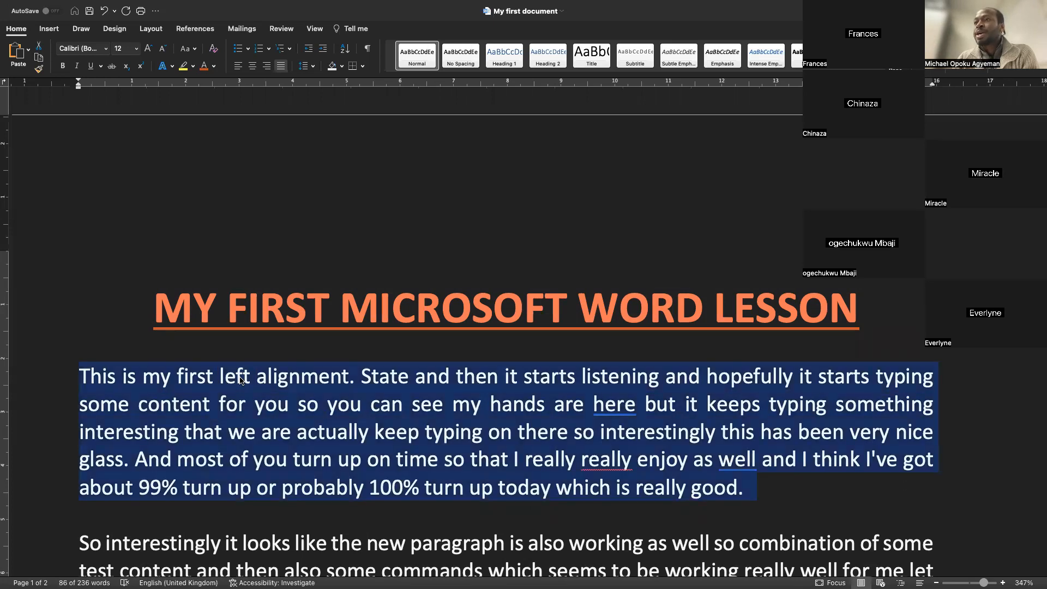
left_click(241, 380)
Select the second paragraph and then the first paragraph by triple-clicking inside each
scroll(234, 414, "down", 5)
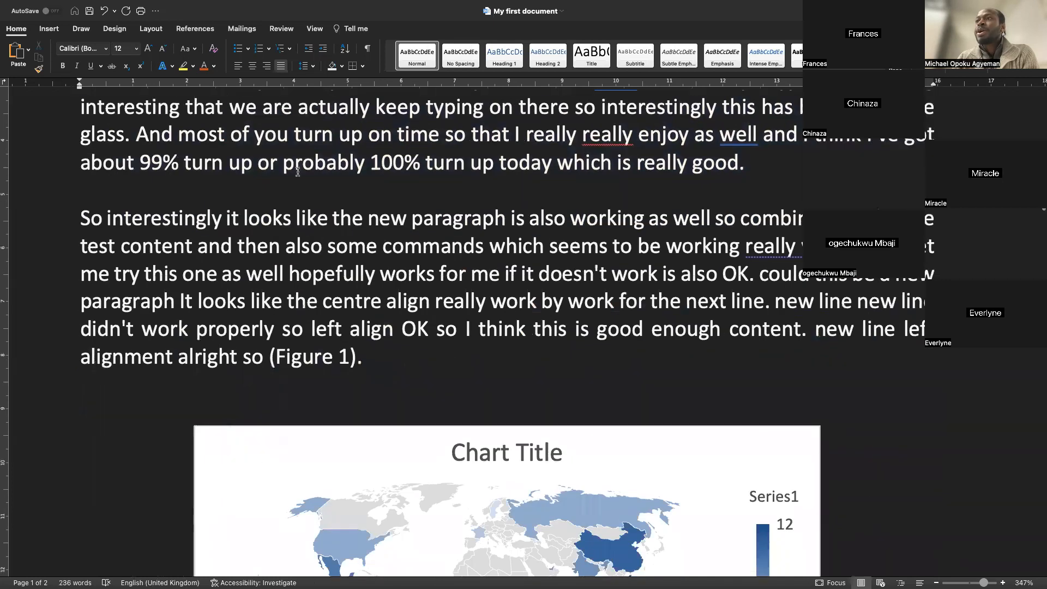
triple_click(307, 248)
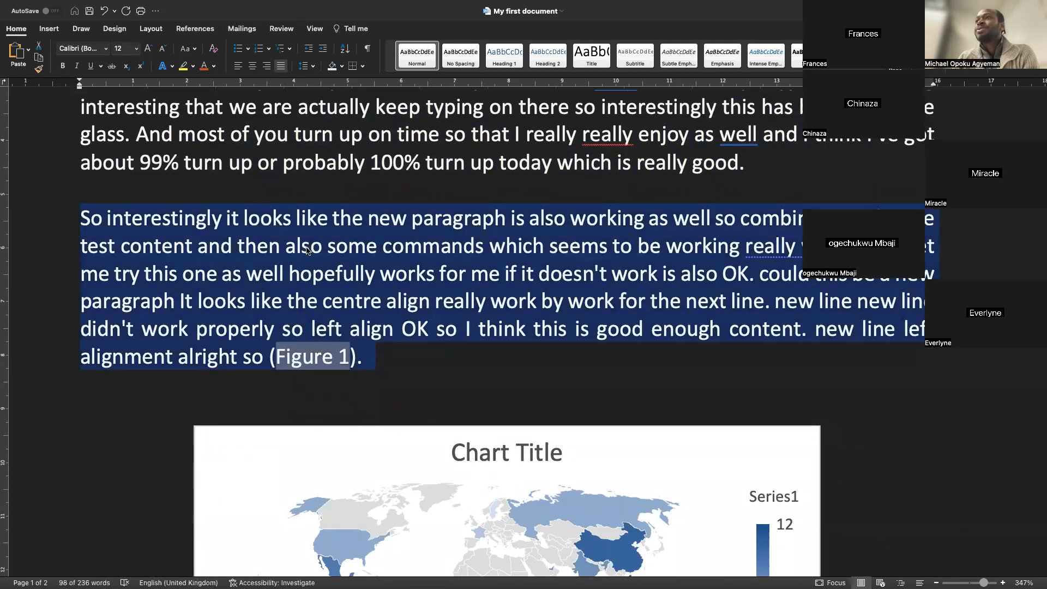
scroll(307, 250, "up", 4)
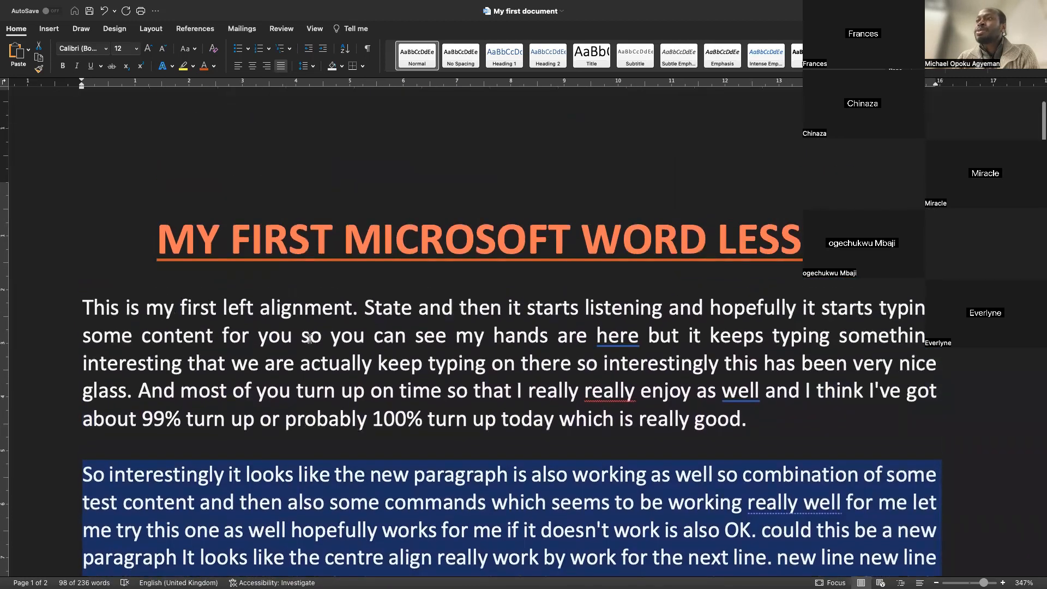
triple_click(309, 339)
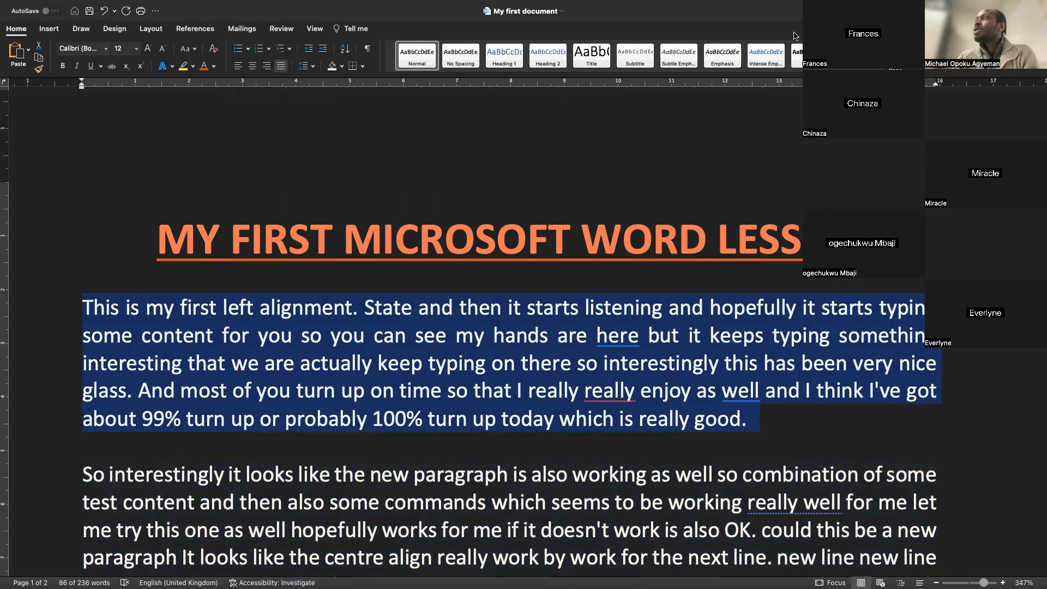
left_click(280, 338)
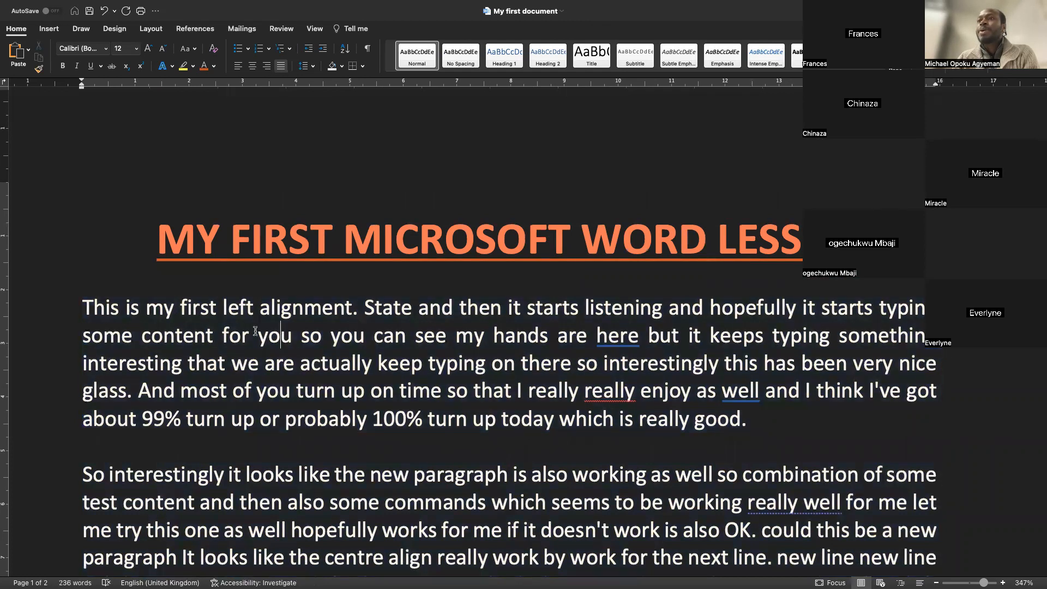
Select the first paragraph, then the whole document, then a single line from the left margin
double_click(20, 370)
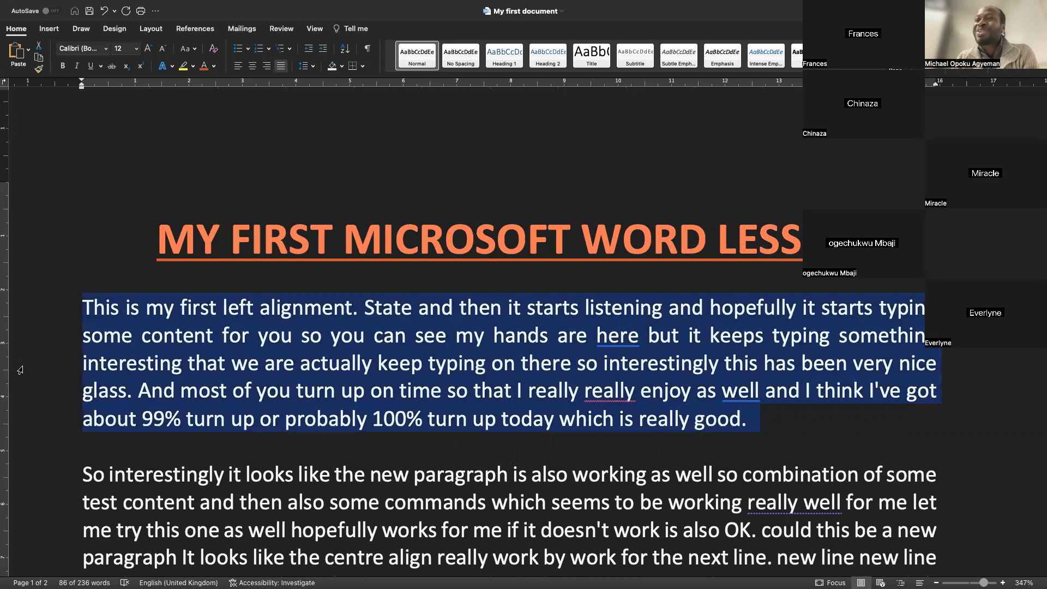
triple_click(20, 370)
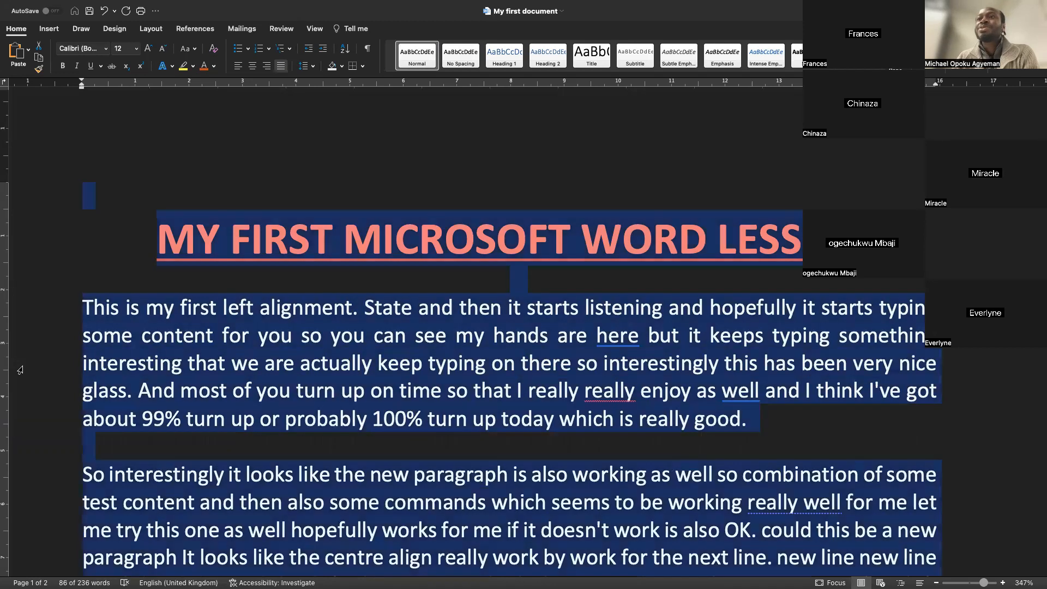
scroll(349, 443, "down", 15)
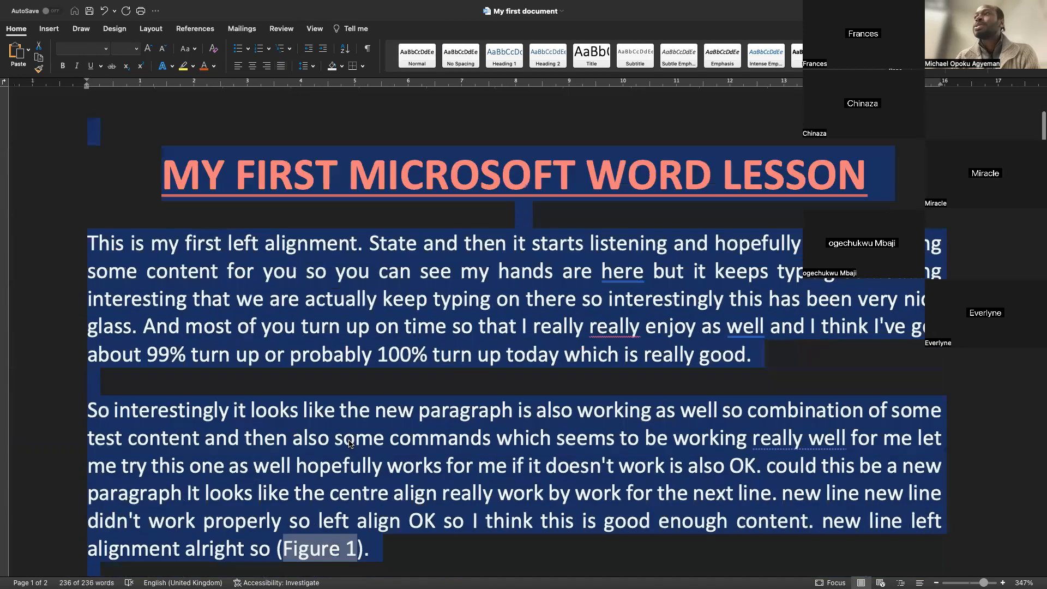
scroll(349, 443, "down", 10)
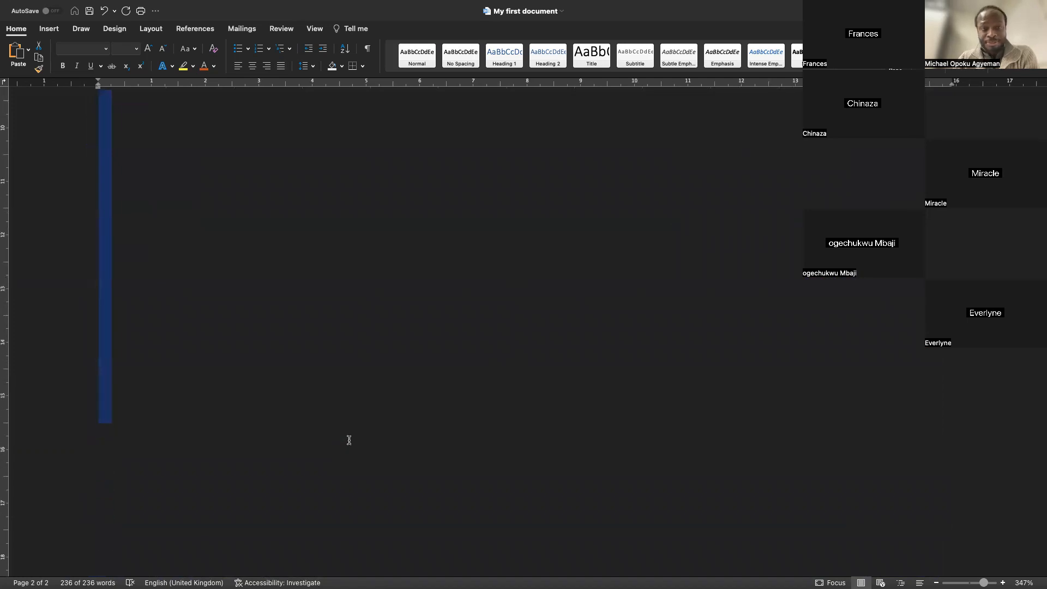
scroll(348, 440, "up", 20)
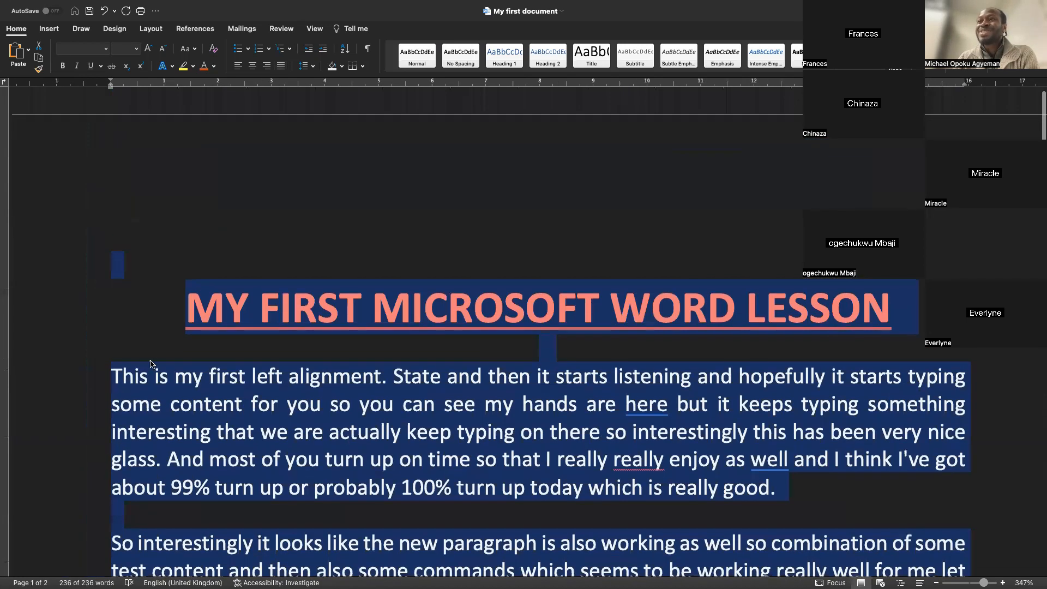
left_click(58, 414)
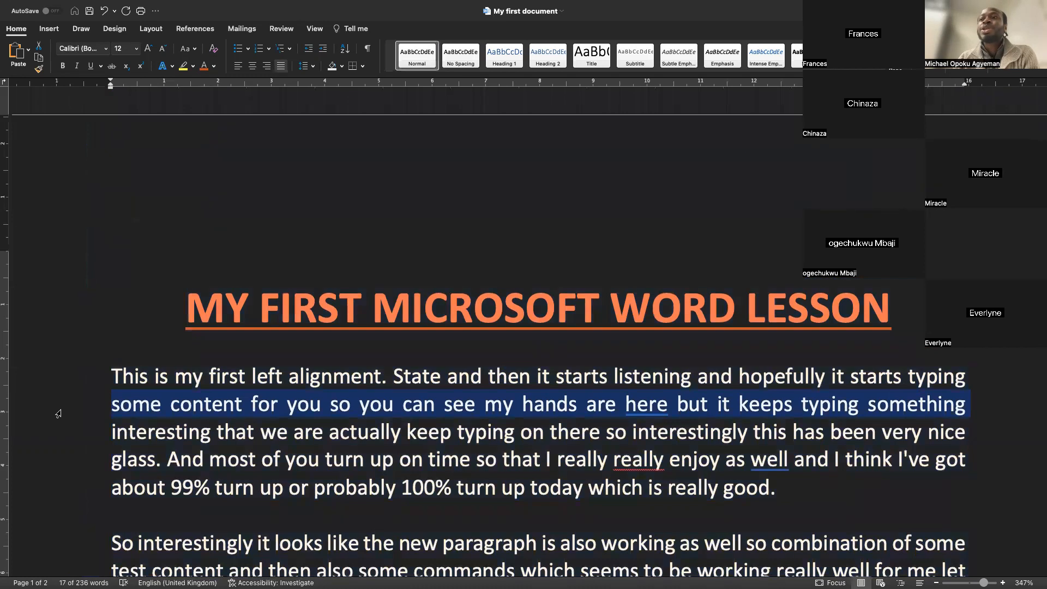
Select the whole document and then the closing paragraph below the map caption from the margin
scroll(58, 413, "down", 8)
scroll(57, 414, "down", 3)
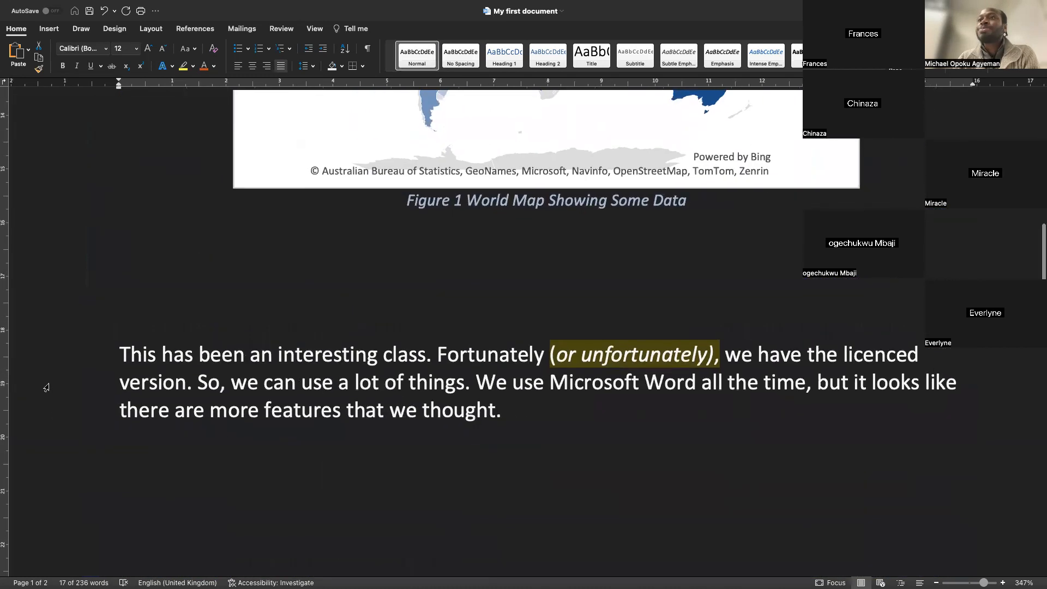
triple_click(41, 386)
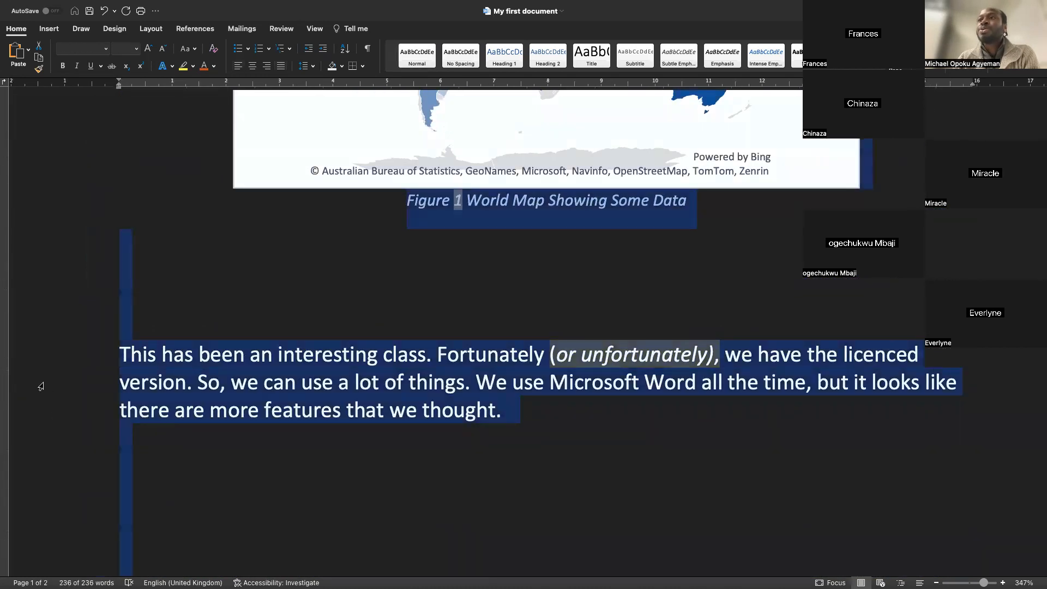
left_click(41, 386)
double_click(41, 386)
Scroll through the document to review the paragraphs, map chart and closing paragraph
scroll(41, 386, "up", 12)
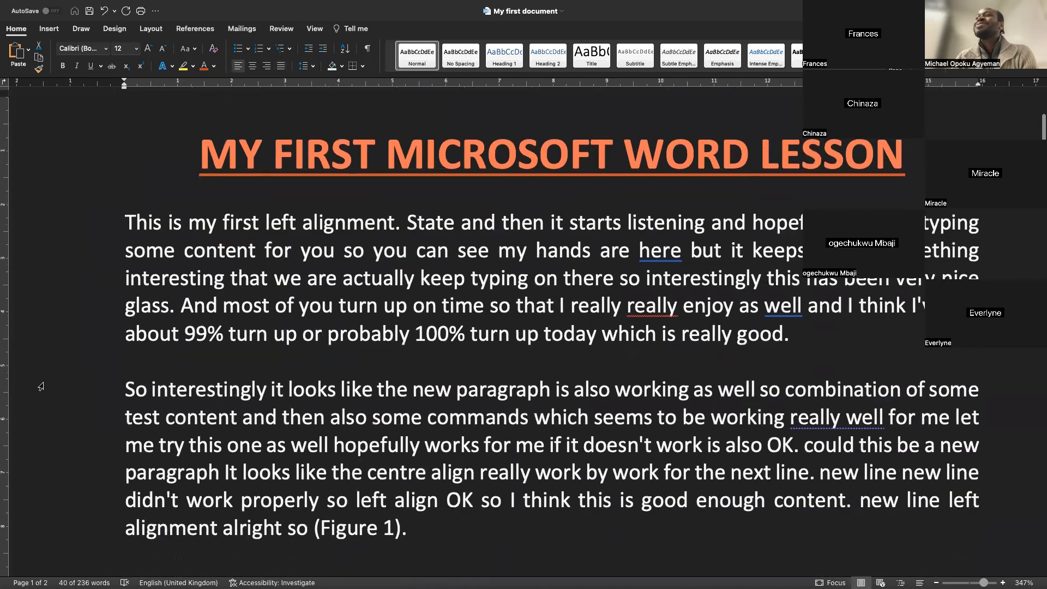
scroll(41, 386, "down", 12)
scroll(41, 385, "up", 9)
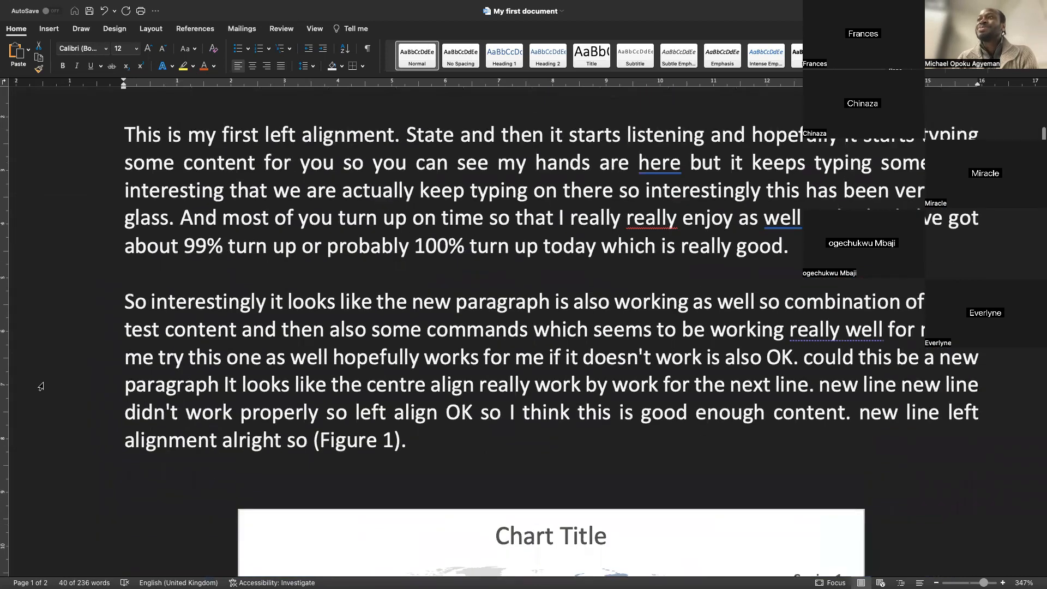
scroll(41, 386, "down", 3)
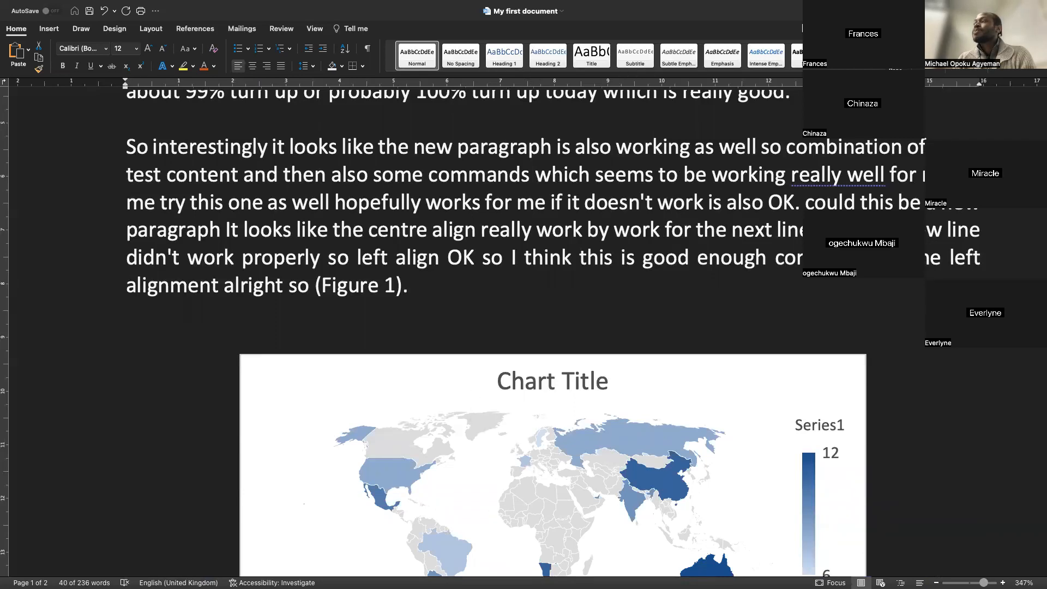
scroll(469, 354, "down", 10)
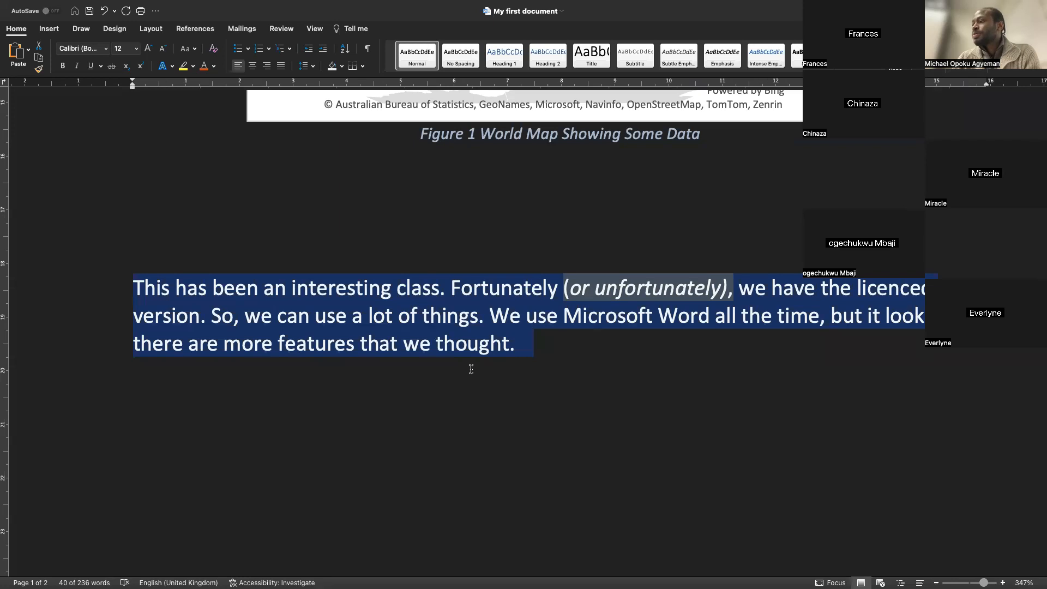
scroll(469, 369, "up", 11)
scroll(471, 371, "up", 10)
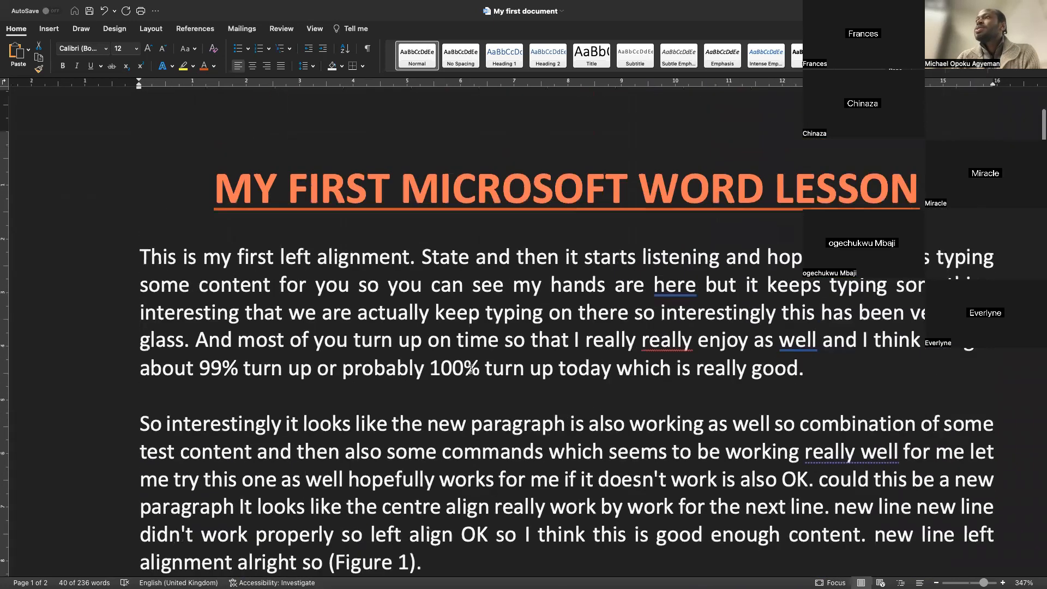
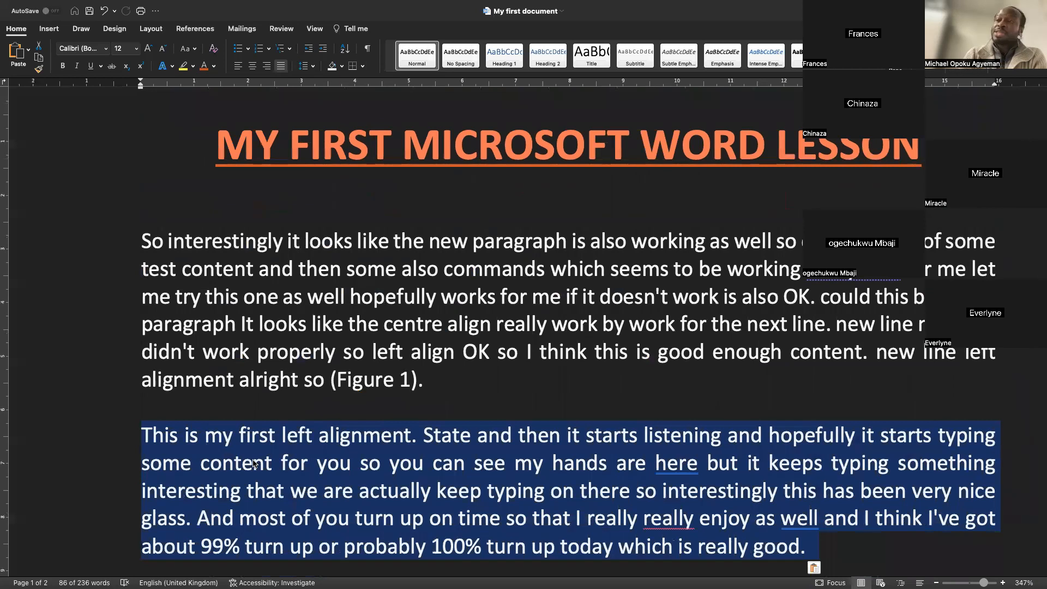
Undo the last paragraph move so the paragraphs are back in their original order
key("super+z")
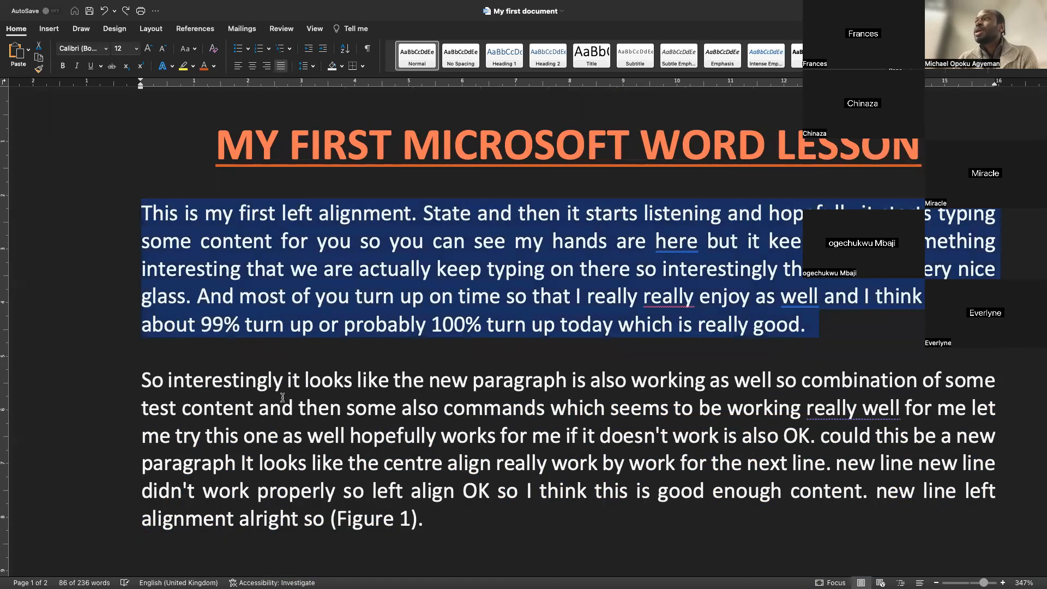
left_click(440, 149)
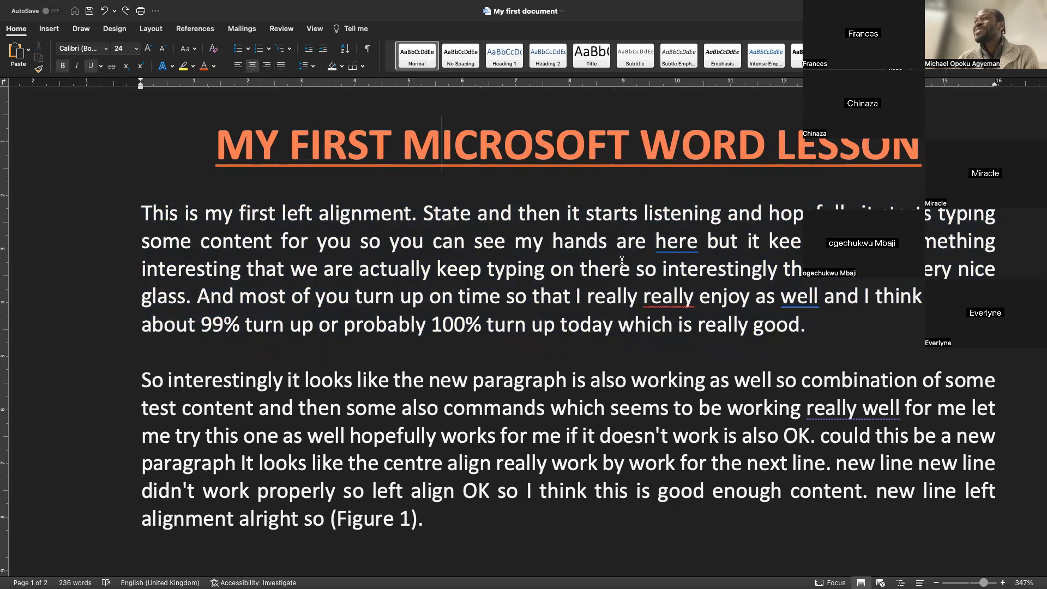
Scroll through the whole document from the title down to the closing paragraph
scroll(621, 261, "down", 10)
scroll(621, 260, "up", 15)
scroll(621, 260, "down", 10)
scroll(620, 260, "up", 8)
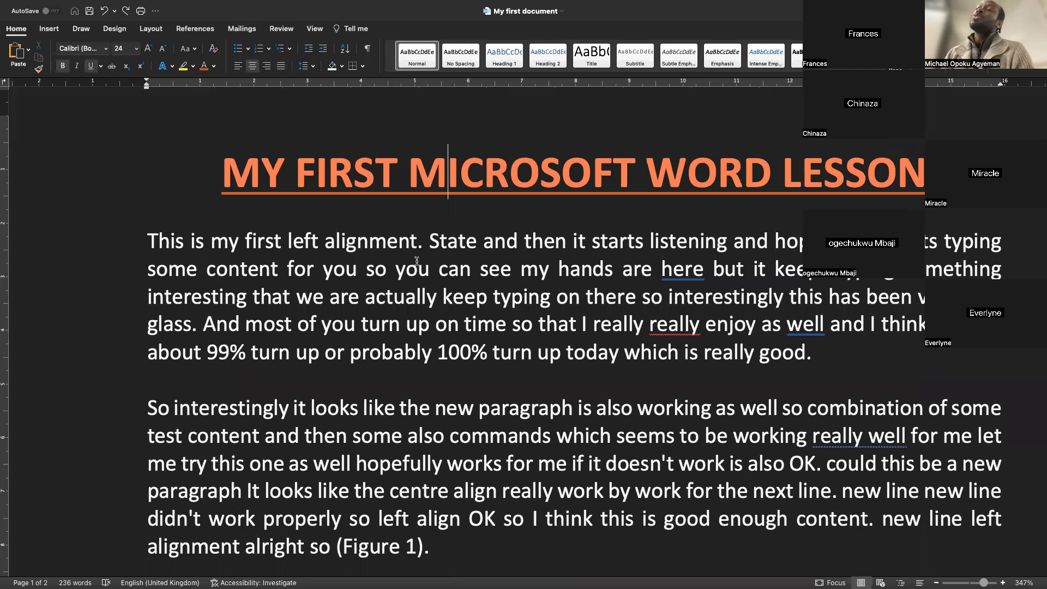
scroll(416, 260, "down", 1)
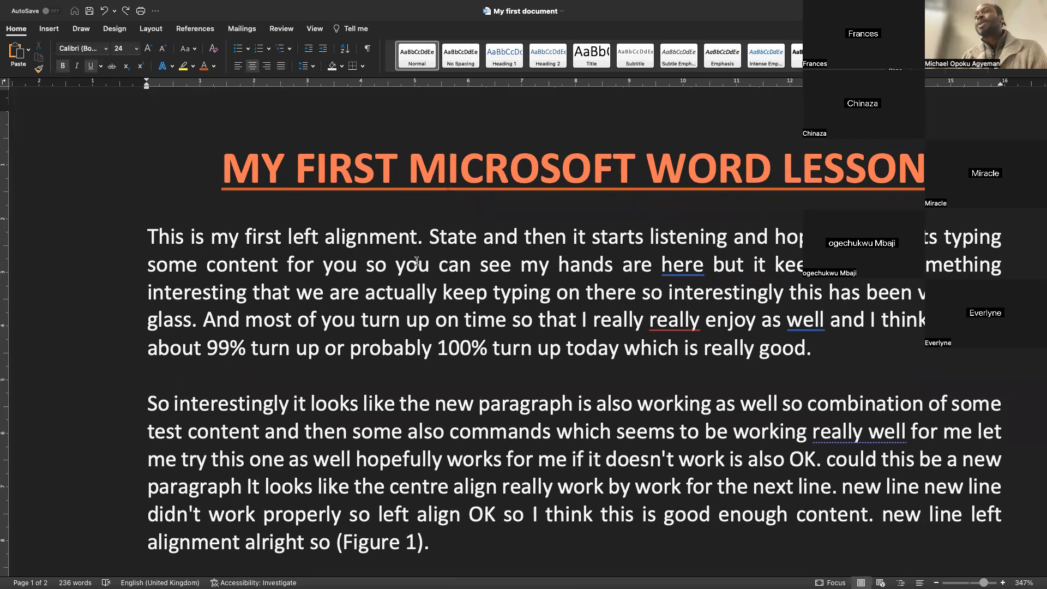
scroll(417, 261, "down", 5)
scroll(417, 260, "down", 2)
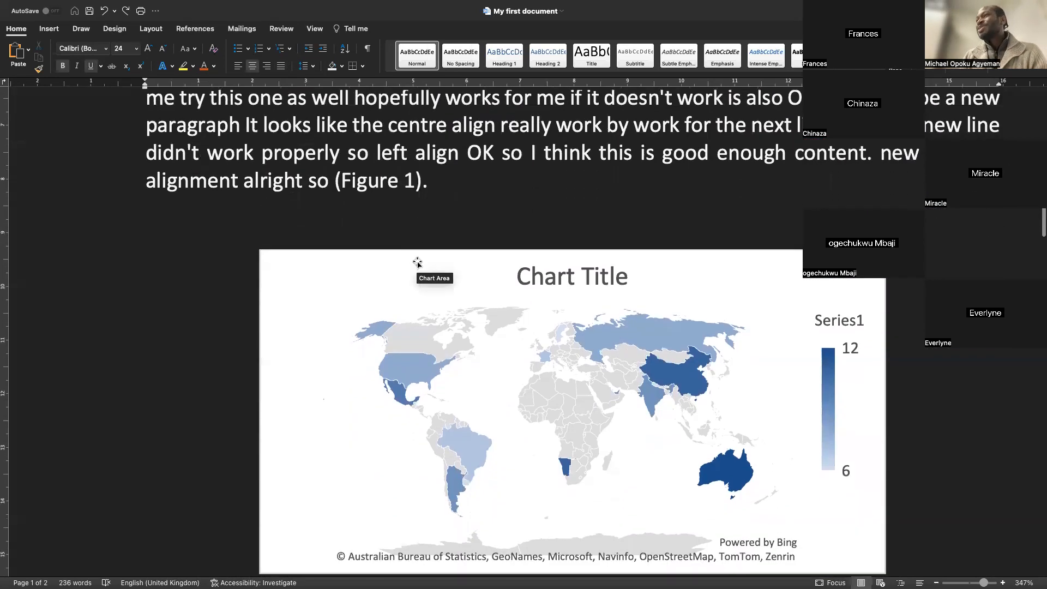
scroll(417, 261, "down", 10)
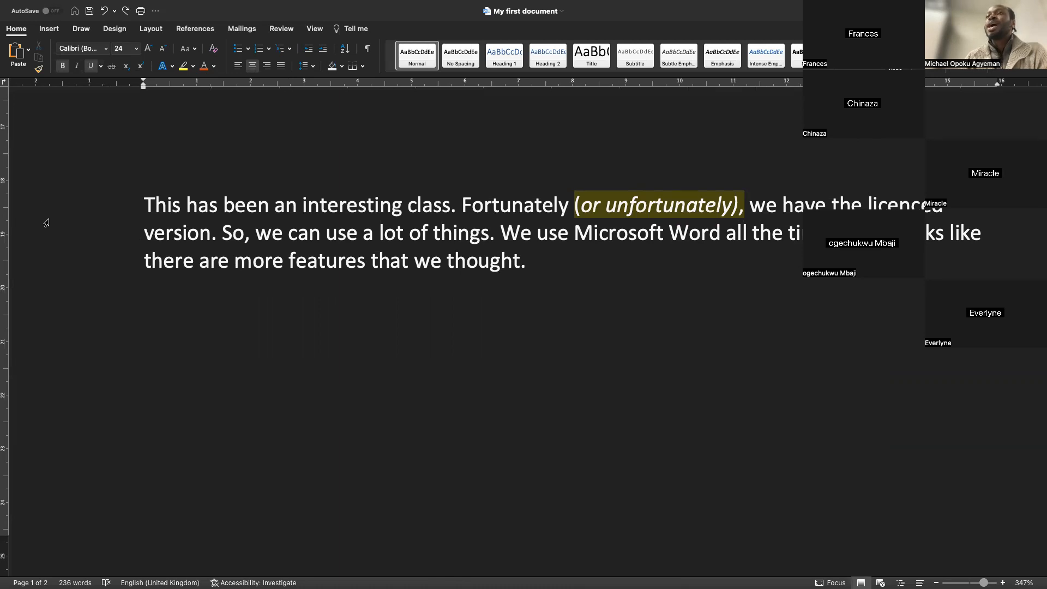
scroll(47, 222, "up", 15)
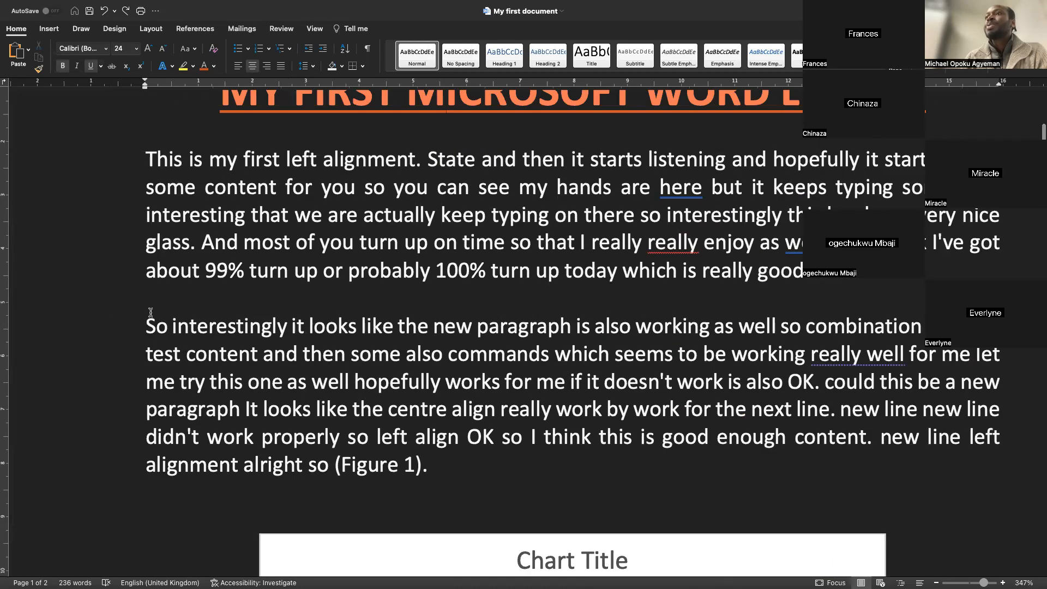
Select the paragraph beginning "So interestingly" from the margin and cut it
left_click(89, 376)
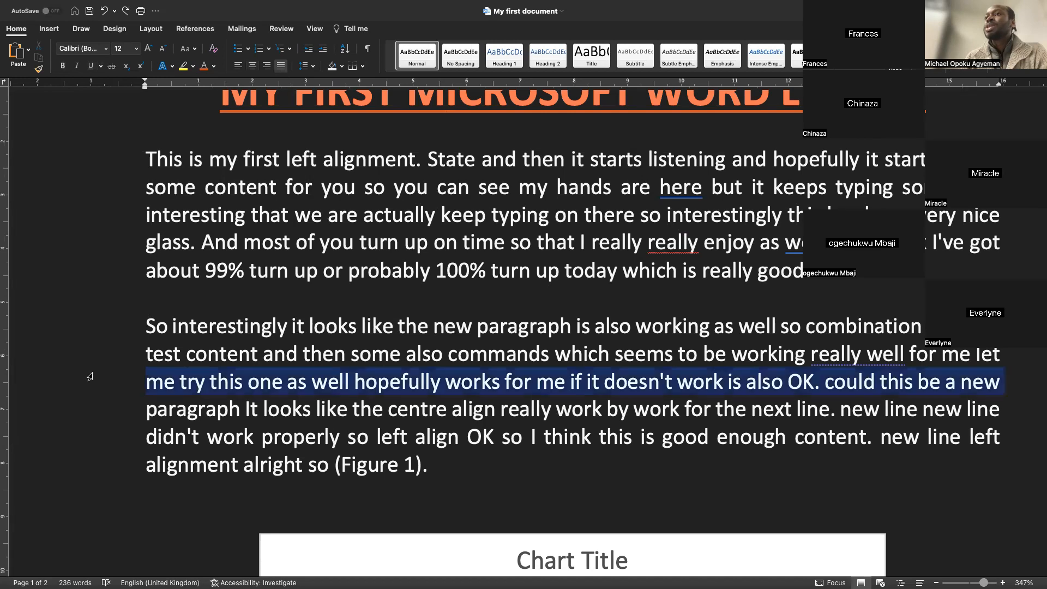
double_click(90, 376)
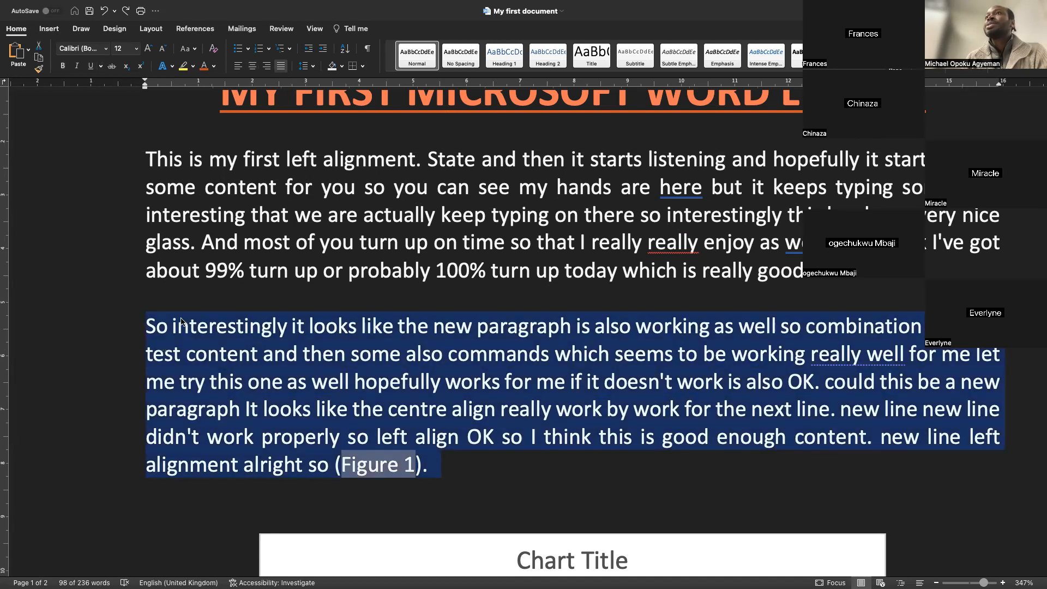
left_click(39, 49)
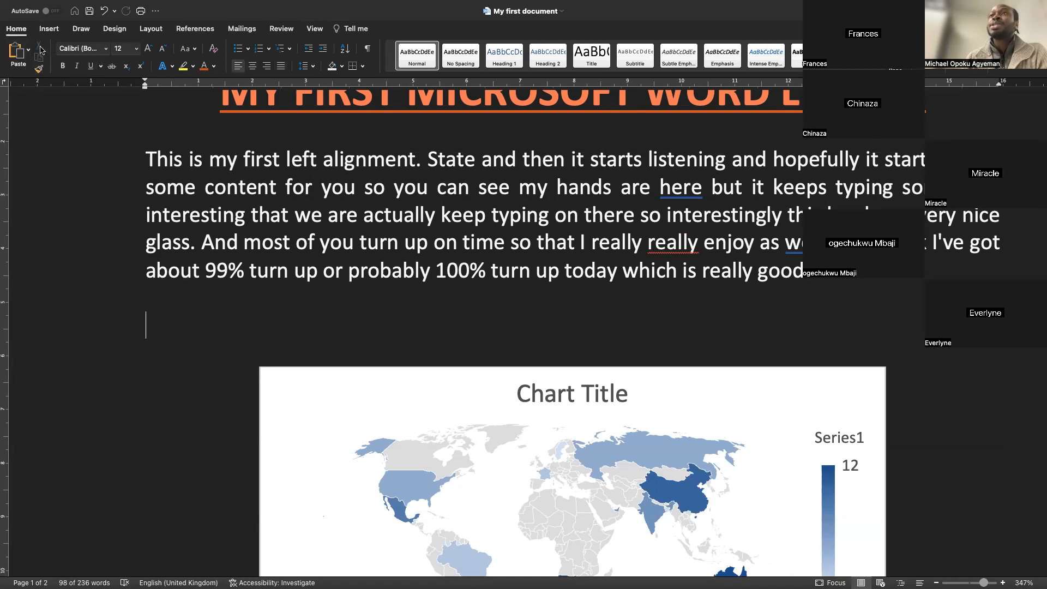
Paste the cut paragraph on a new line below the closing paragraph
scroll(172, 185, "down", 15)
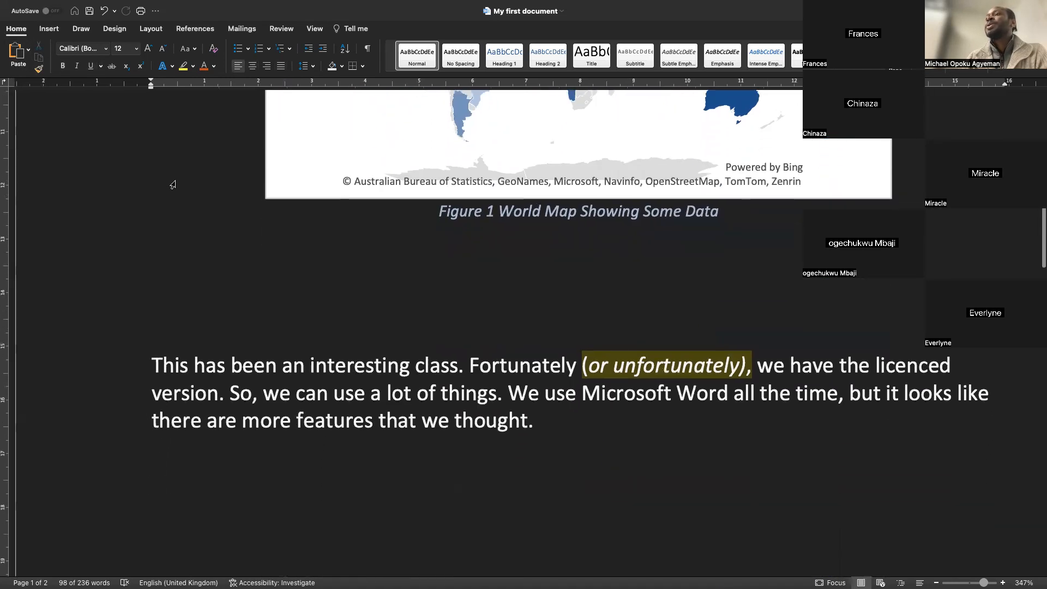
left_click(581, 262)
key("Return")
key("Return")
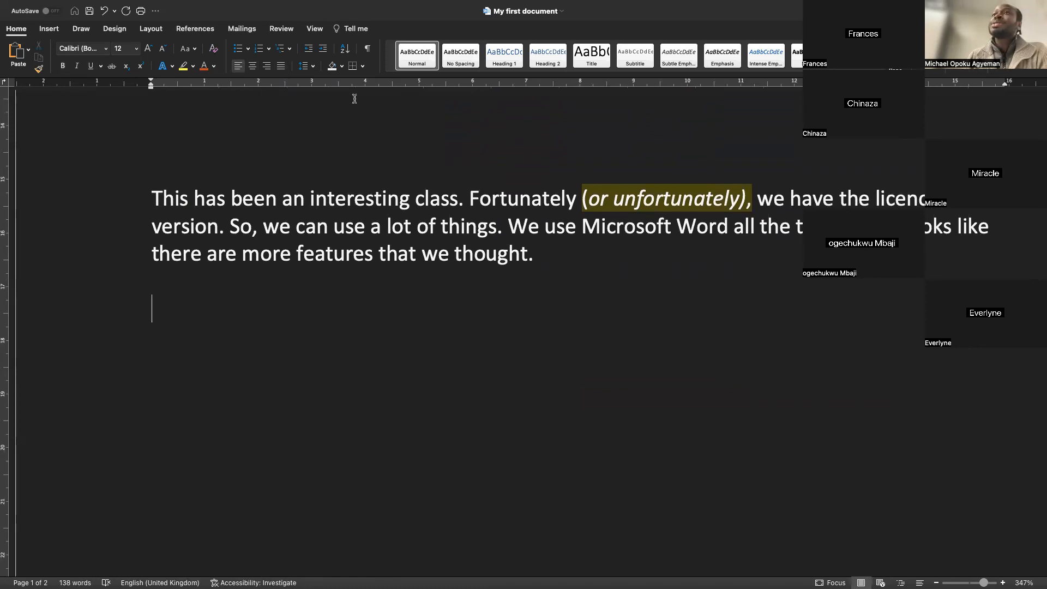
left_click(29, 52)
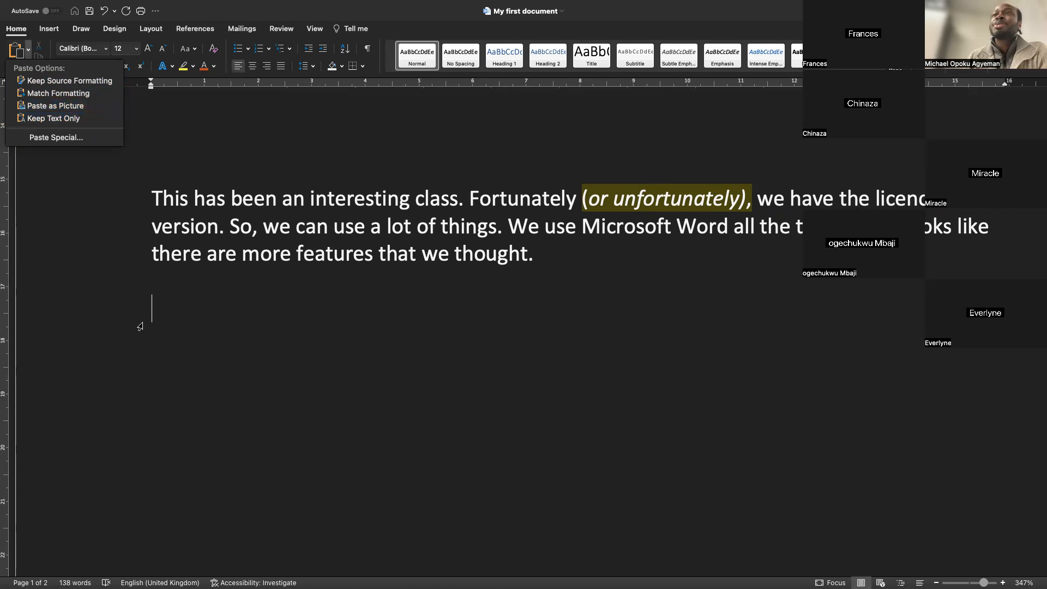
left_click(153, 287)
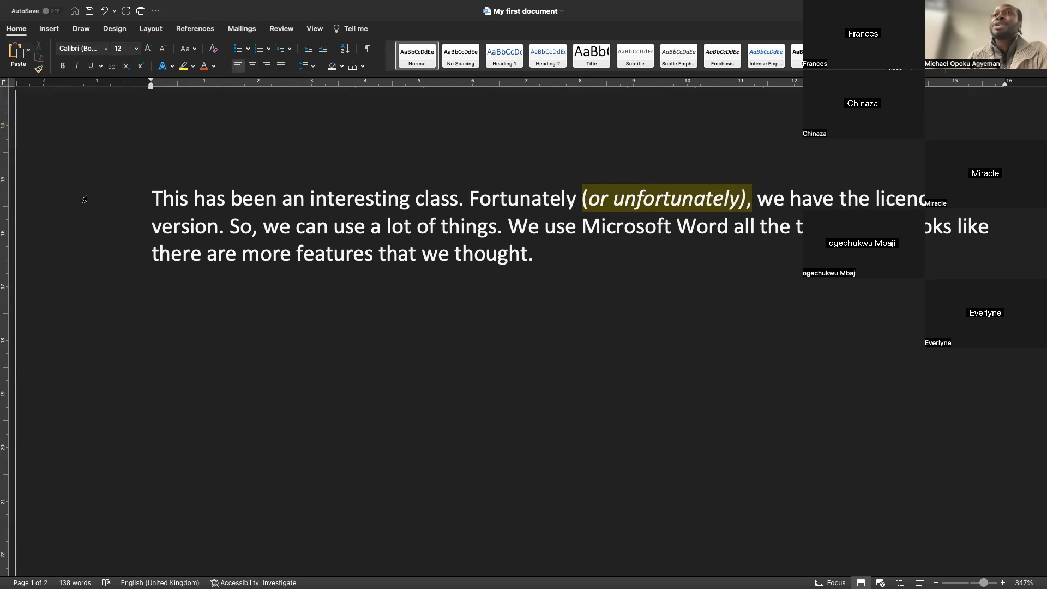
left_click(18, 55)
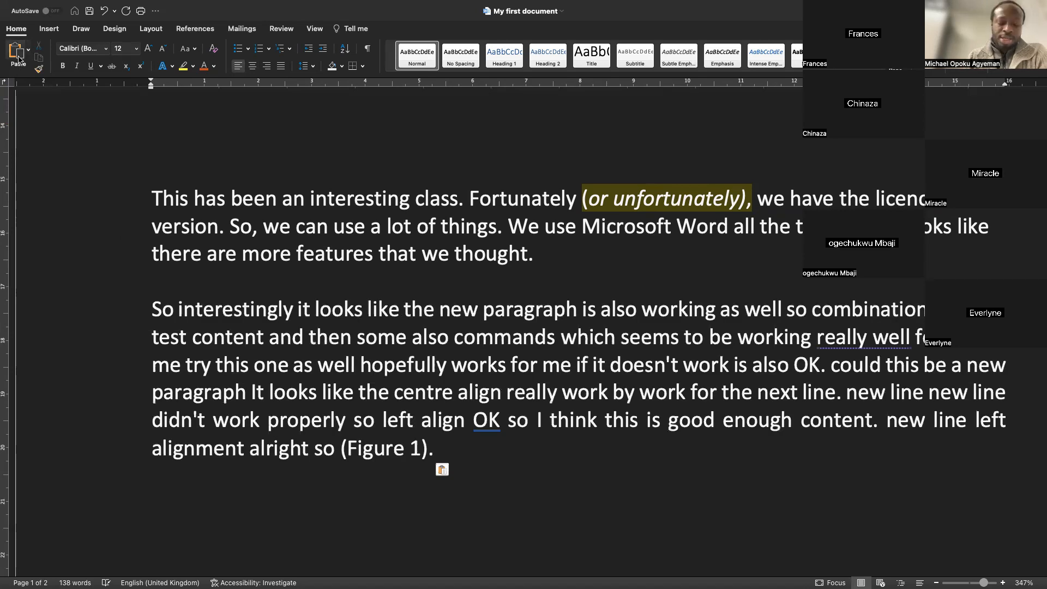
Undo the paste, paste once more, then undo the paste and the cut
key("super+z")
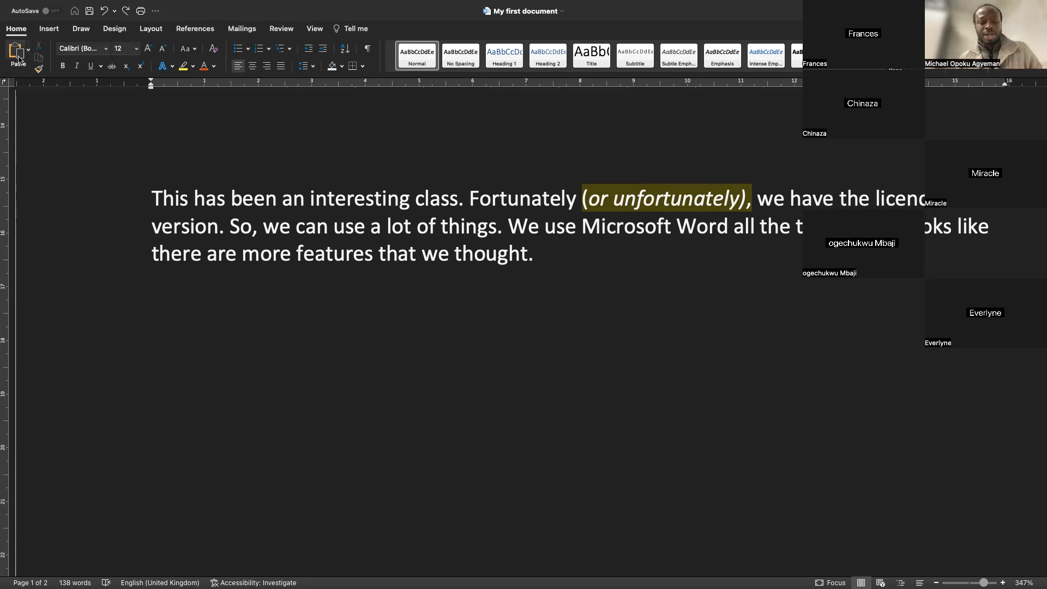
left_click(18, 57)
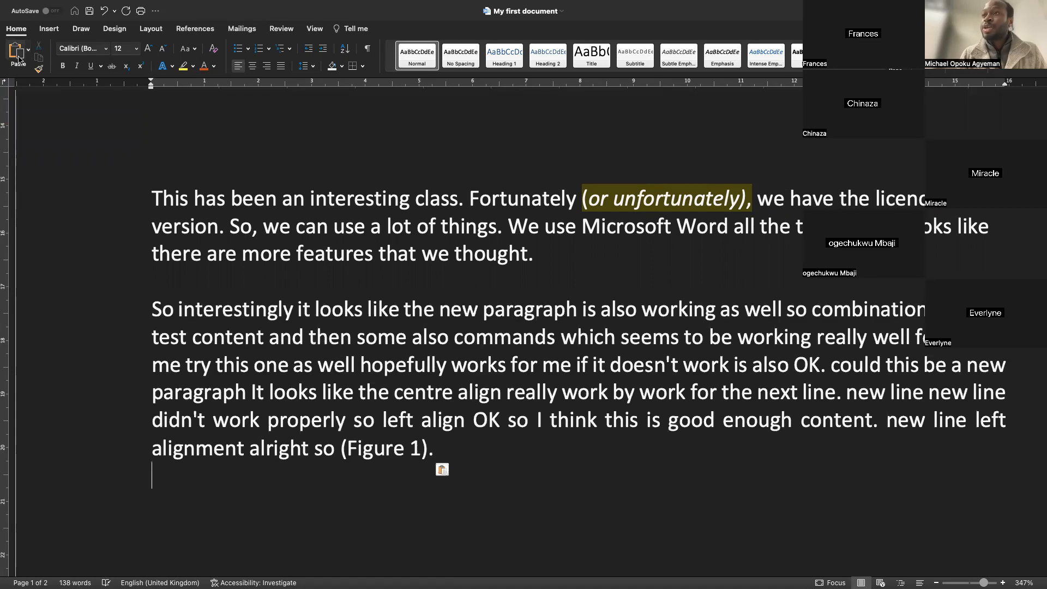
key("super+z")
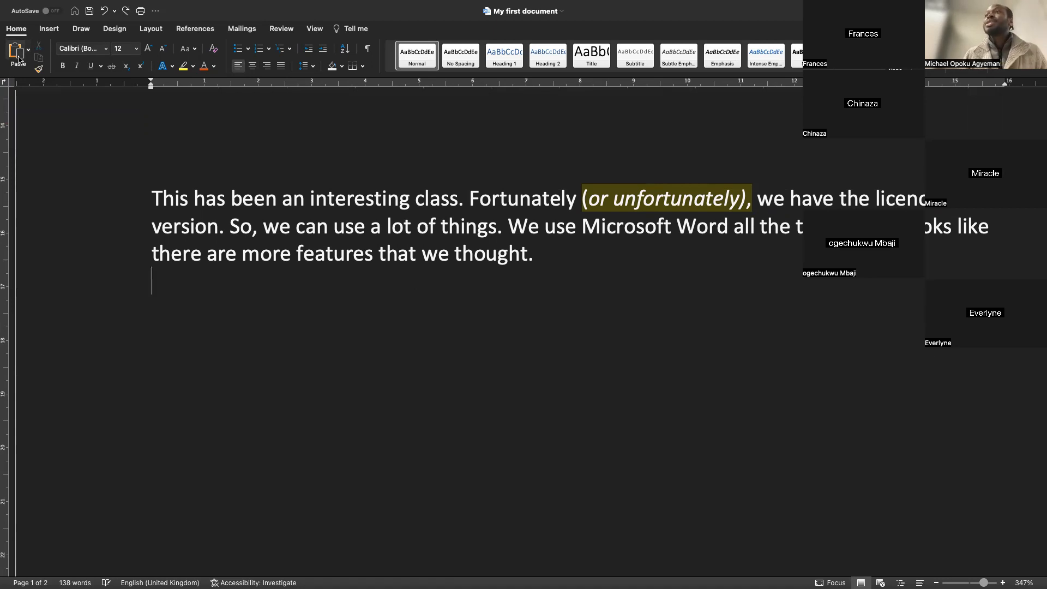
key("super+z")
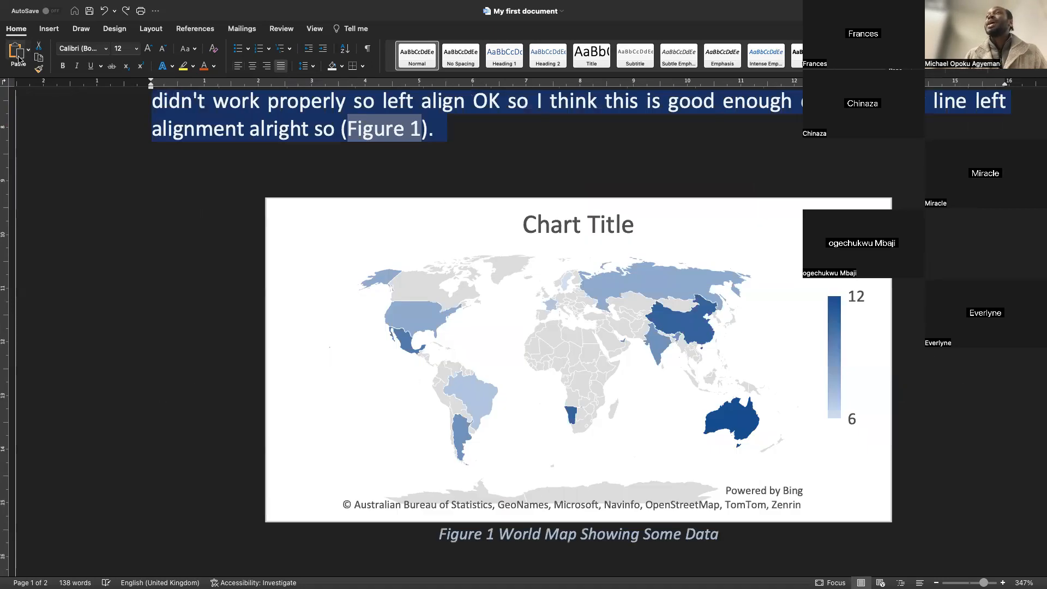
Select the paragraph beginning "So interestingly" from the margin and delete it
scroll(276, 236, "up", 5)
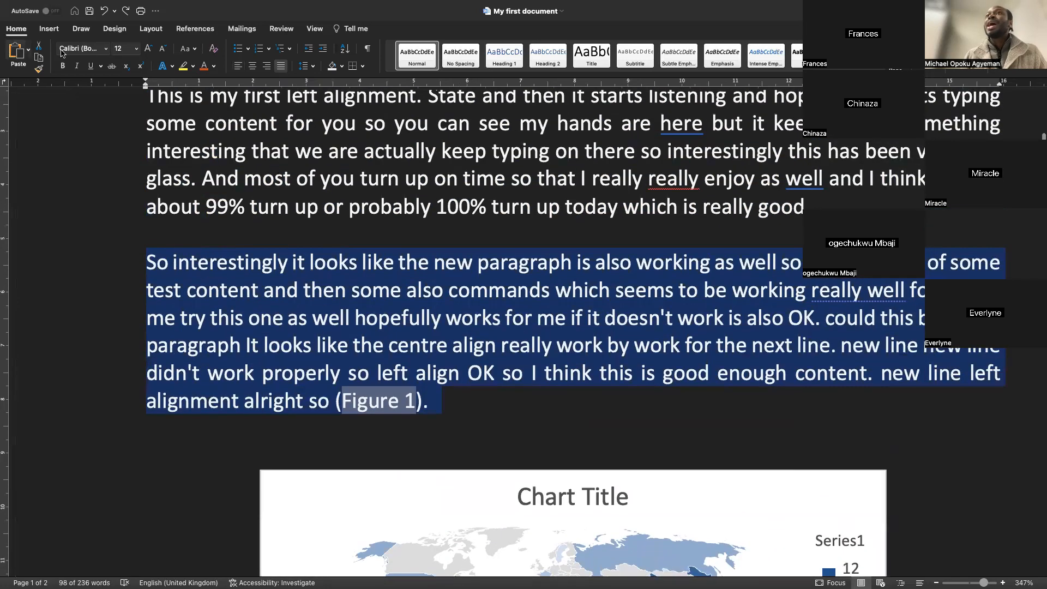
left_click(86, 392)
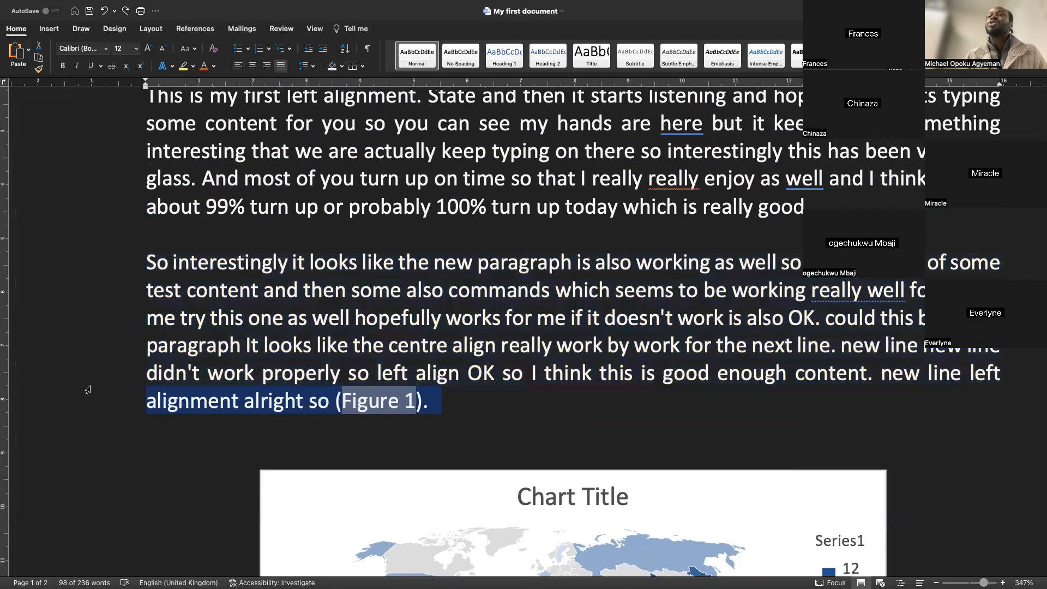
left_click(278, 289)
double_click(81, 297)
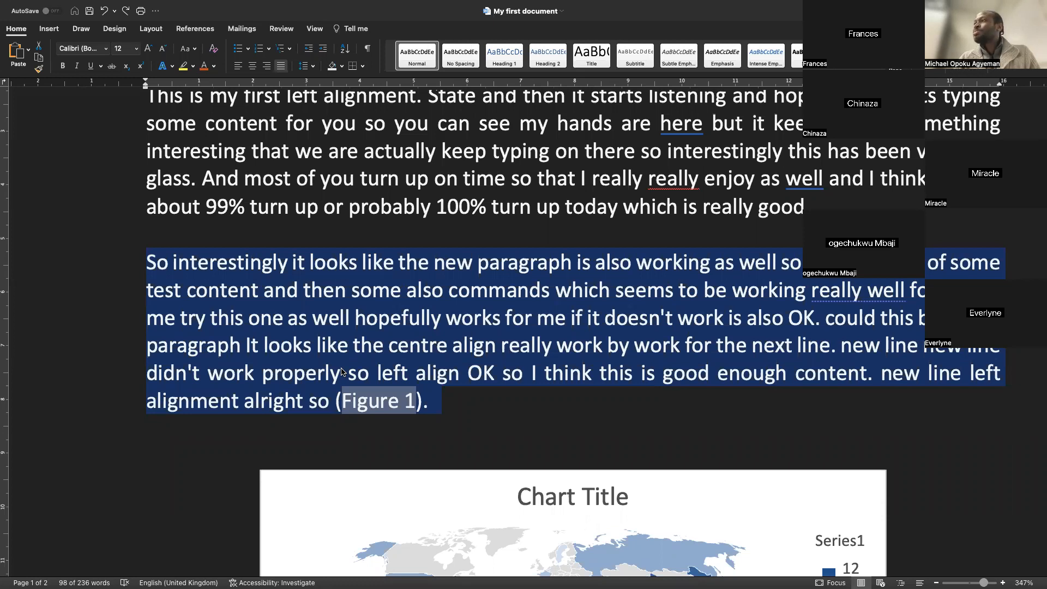
left_click(359, 375)
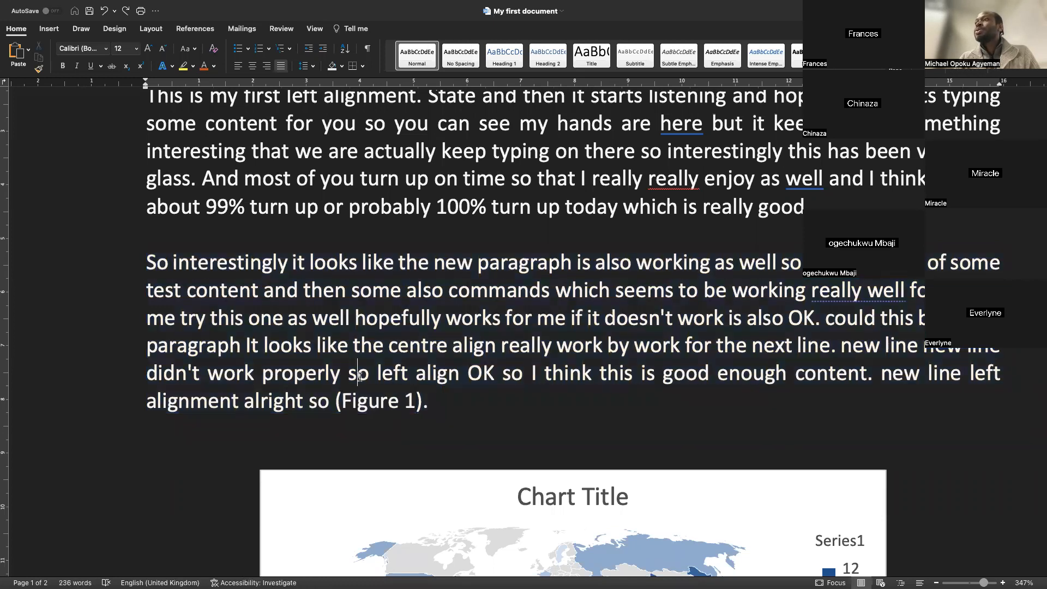
double_click(53, 342)
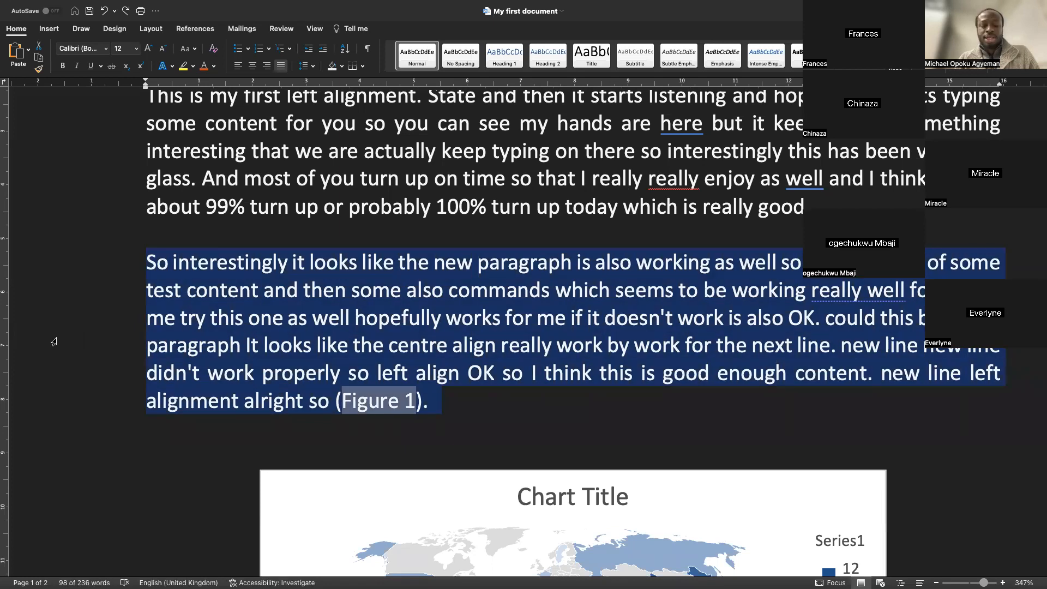
key("Delete")
Paste the paragraph on a new line below the closing paragraph
scroll(287, 402, "down", 10)
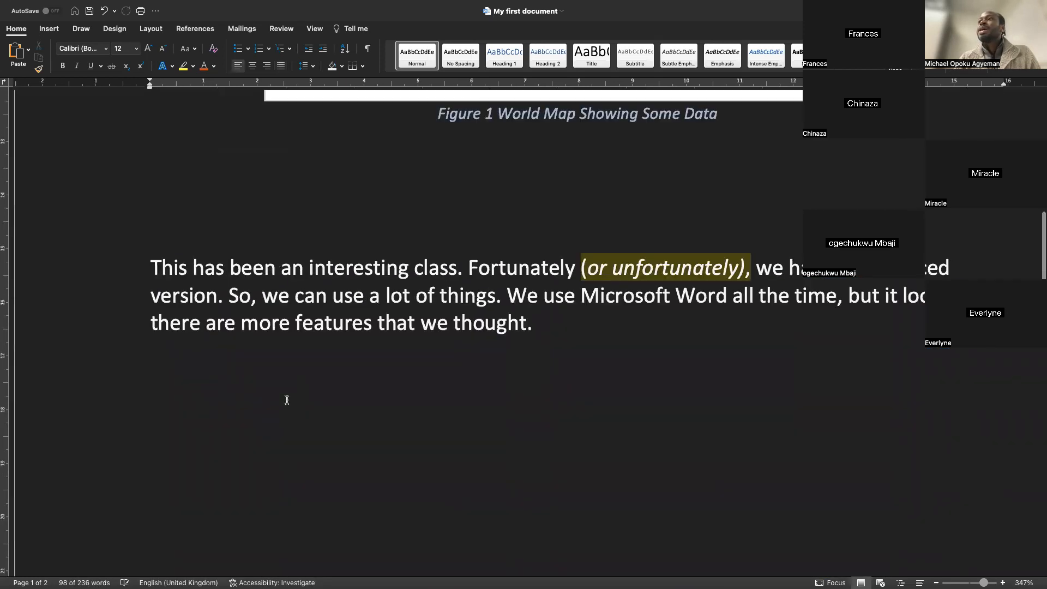
scroll(287, 401, "up", 1)
left_click(348, 468)
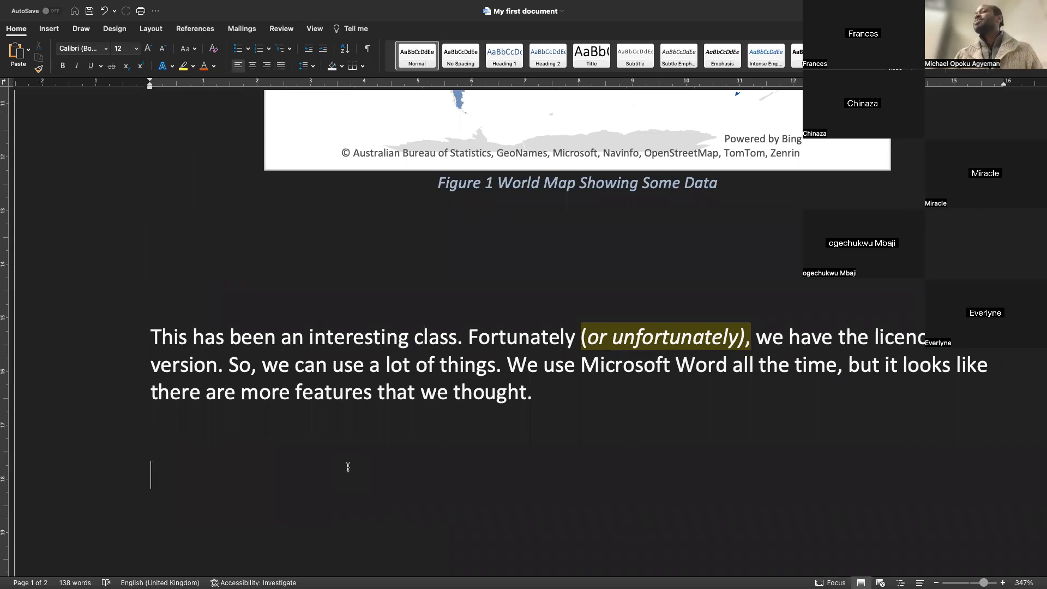
type("So interestingly it looks like the new paragraph is also working as well so combination of some test content and then some also commands which seems to be working really well for me let me try this one as well hopefully works for me if it doesn't work is also OK. could this be a new paragraph It looks like the centre align really work by work for the next line. new line new line didn't work properly so left align OK so I think this is good enough content. new line left alignment alright so (Figure 1).")
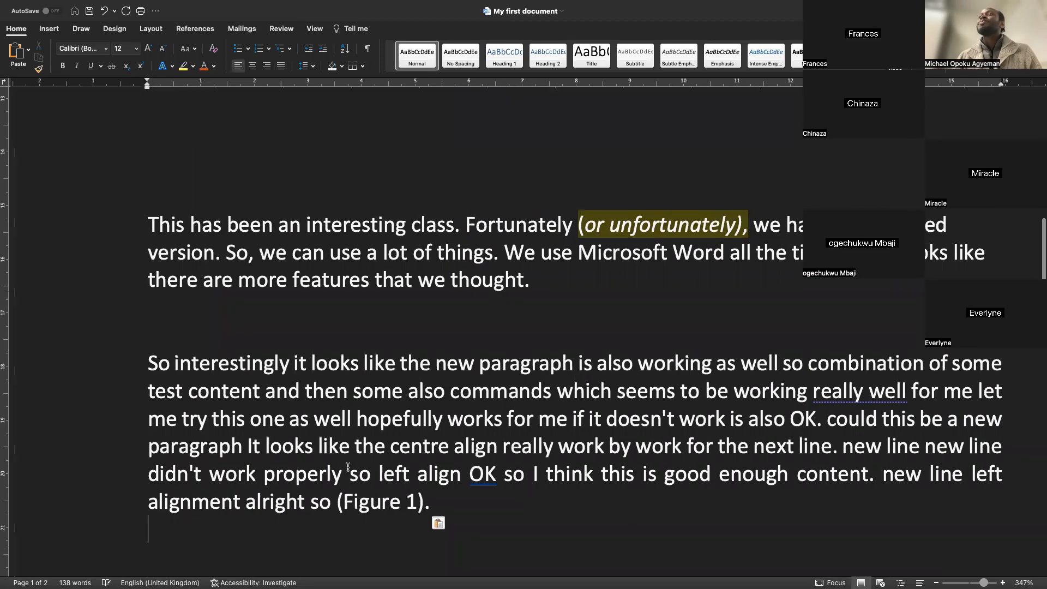
Undo the paste and the deletion of the paragraph
scroll(348, 467, "up", 4)
scroll(348, 467, "down", 4)
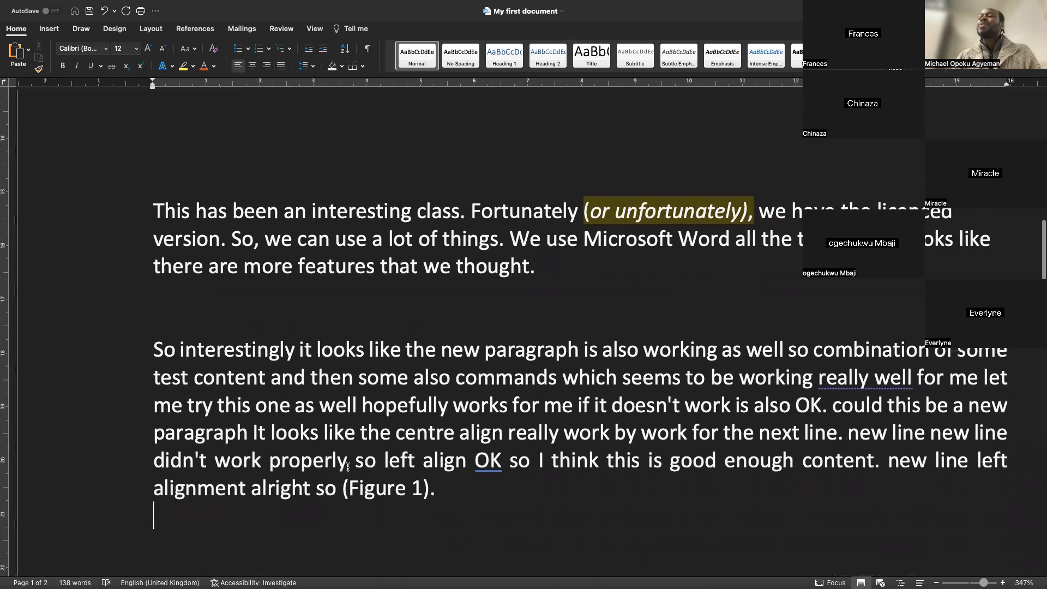
key("super+z")
scroll(347, 469, "up", 3)
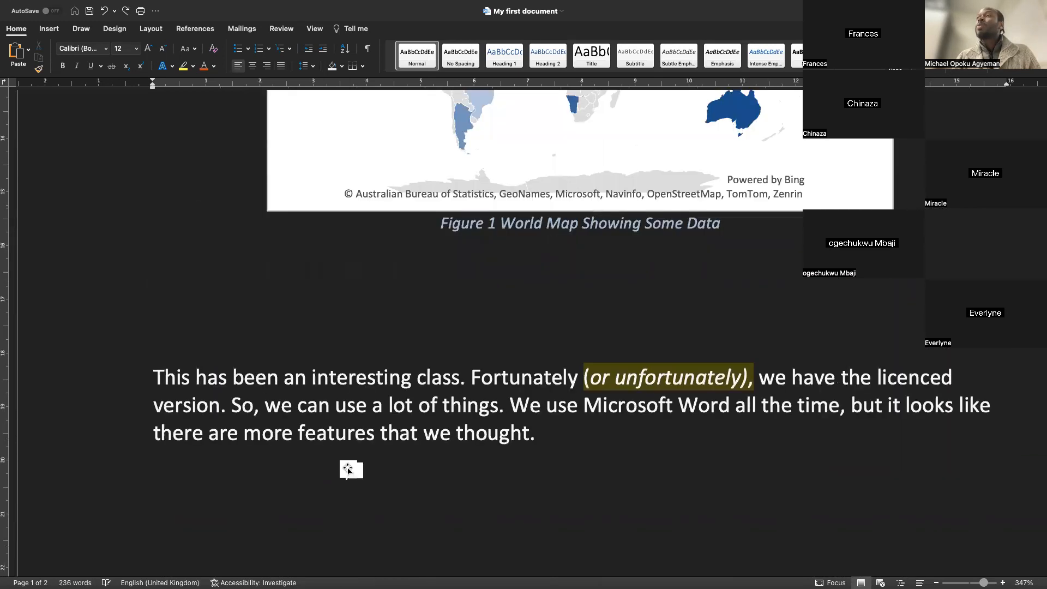
key("super+z")
scroll(348, 469, "up", 3)
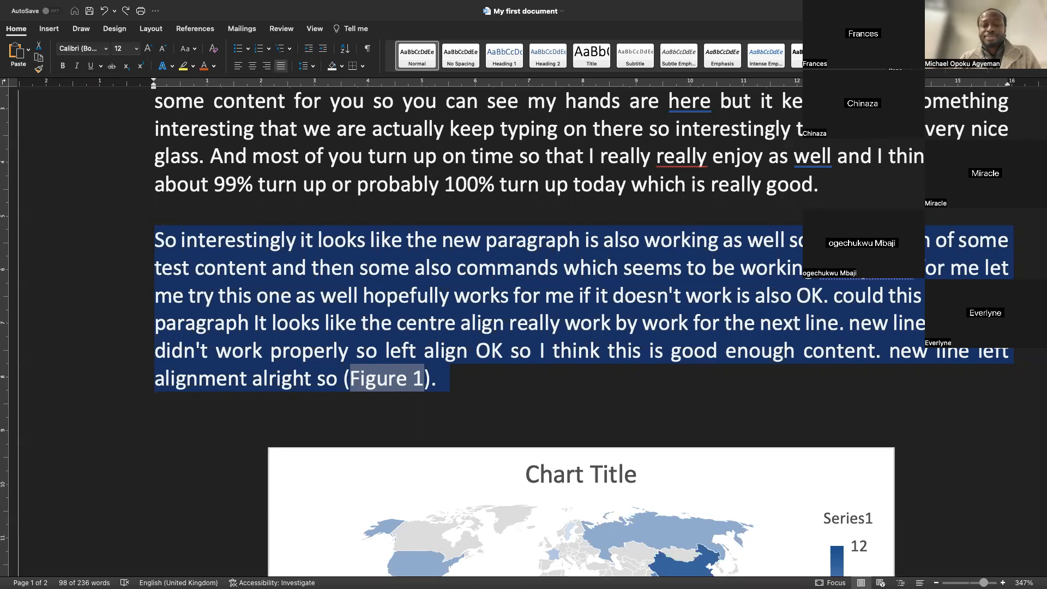
Paste a copy of the "So interestingly" paragraph on a new line below the closing paragraph
scroll(334, 316, "down", 10)
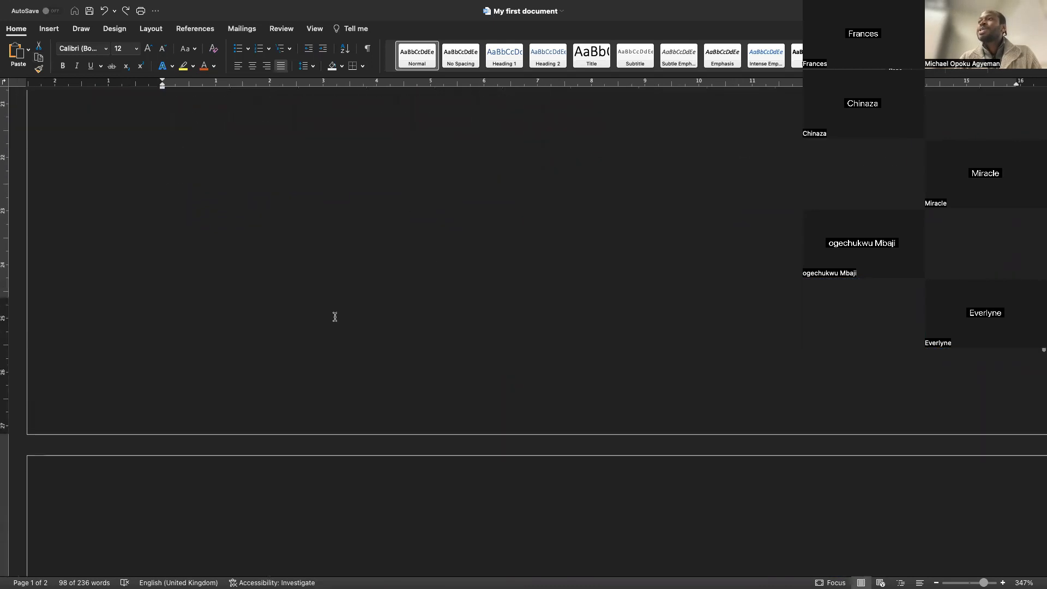
scroll(227, 381, "down", 3)
left_click(213, 434)
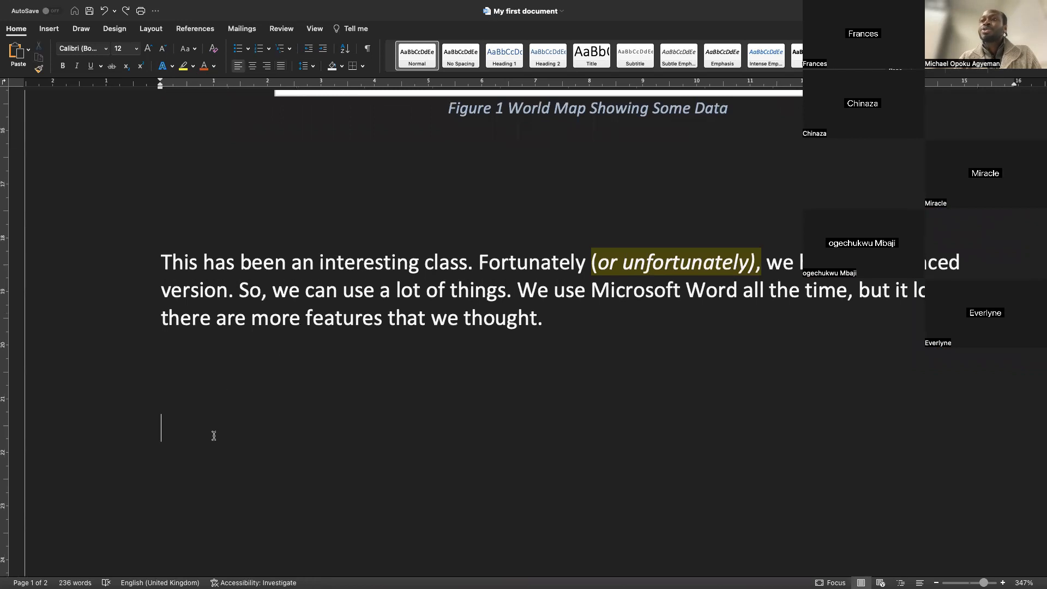
scroll(213, 434, "down", 10)
scroll(213, 435, "up", 11)
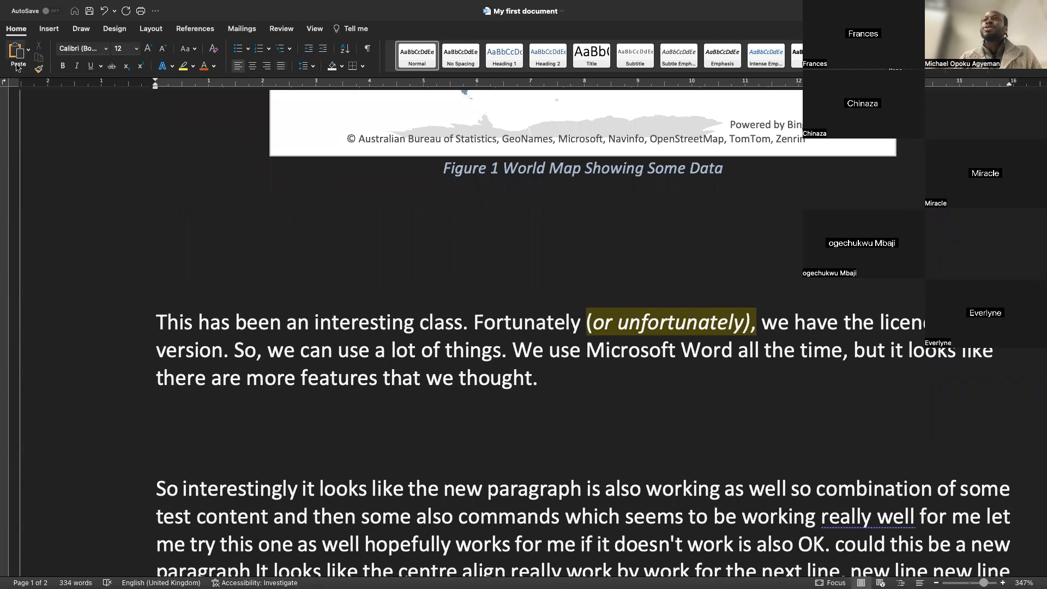
left_click(29, 52)
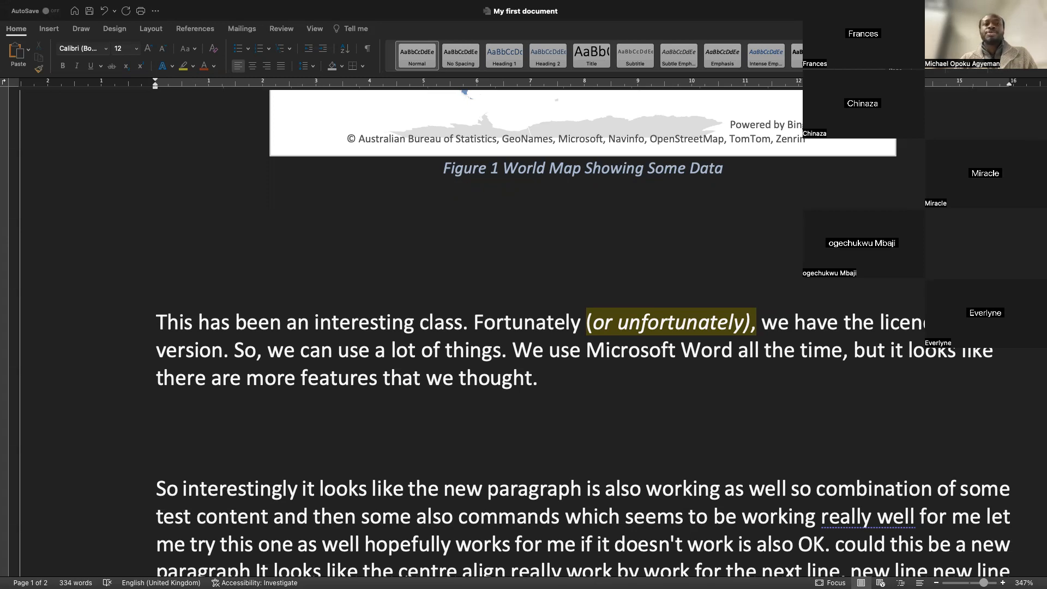
Switch to the "1 AC Machines" document
key("ctrl+Left")
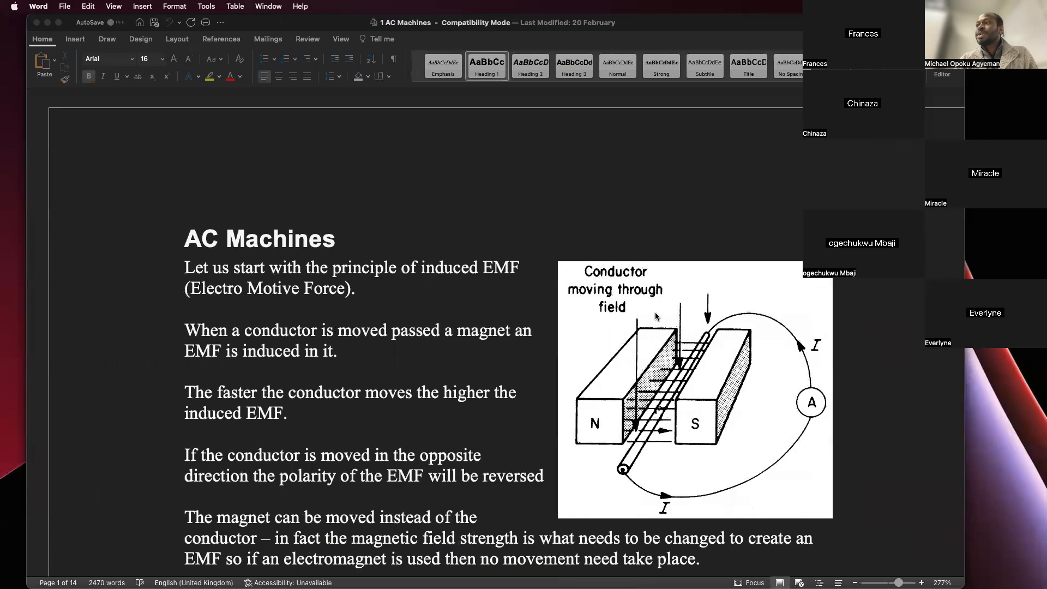
Switch to Chrome and copy the article's content, from the opening image down to "Keynote Plenary Speakers ideas to kickstart a speech"
left_click_drag(649, 586, 331, 18)
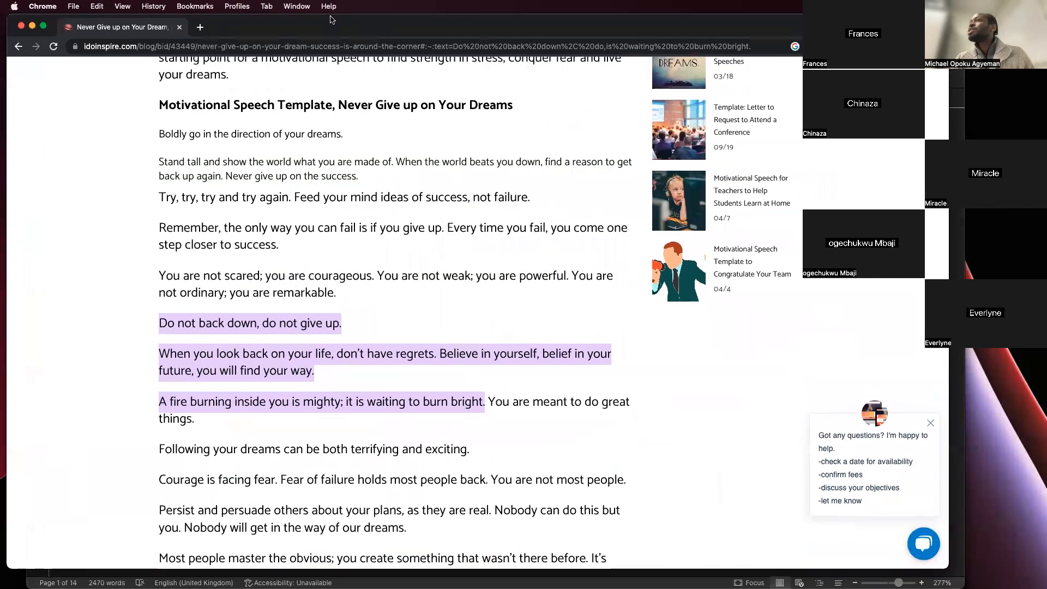
scroll(334, 171, "up", 15)
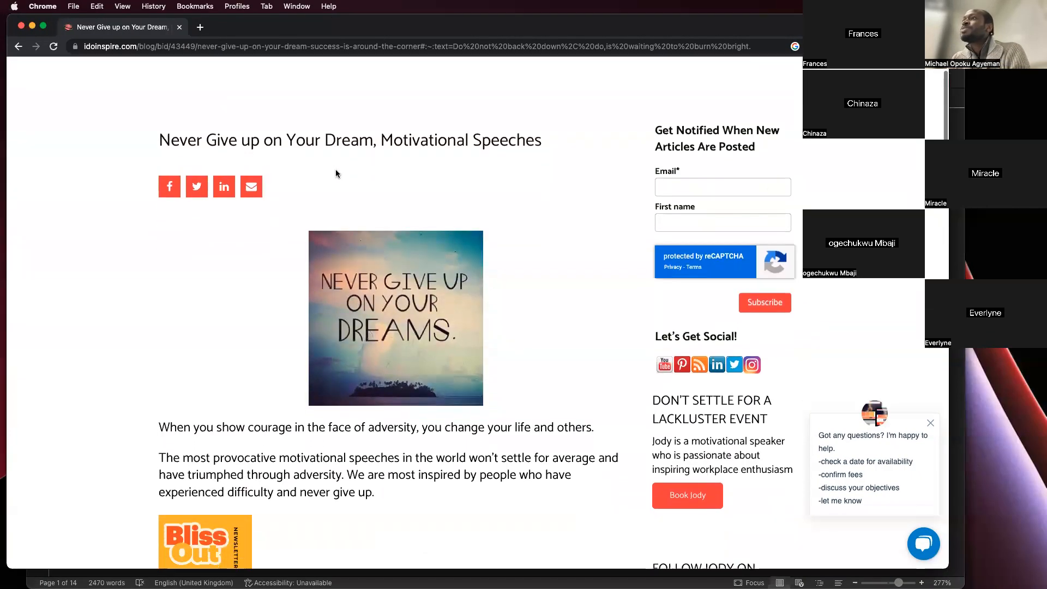
scroll(336, 173, "down", 5)
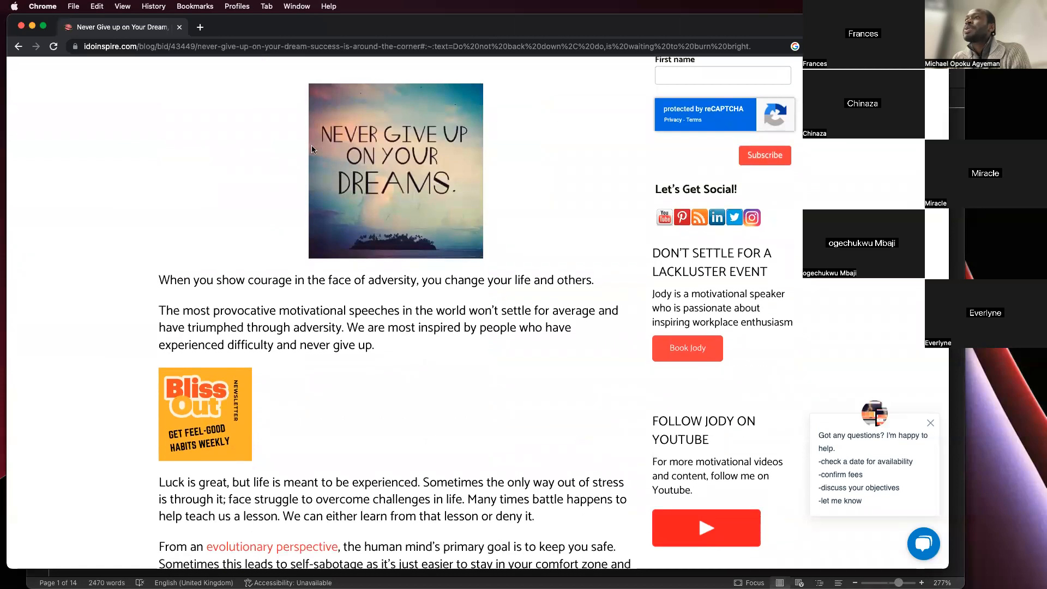
left_click_drag(276, 159, 494, 372)
scroll(382, 484, "down", 20)
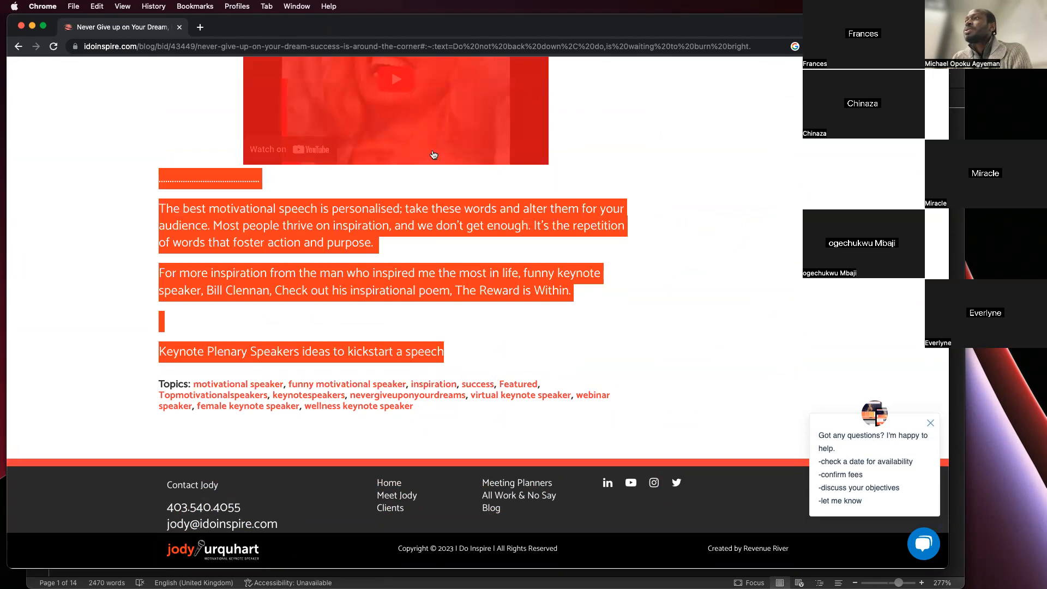
right_click(441, 201)
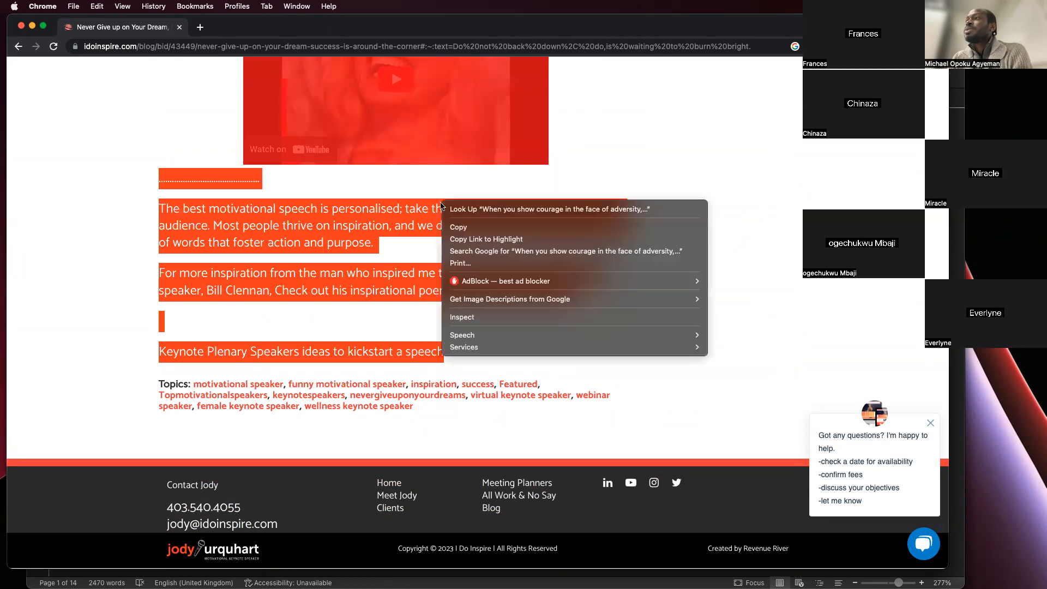
left_click(467, 228)
Switch back to "My first document" and paste the copied article onto the empty second page
key("super+Tab")
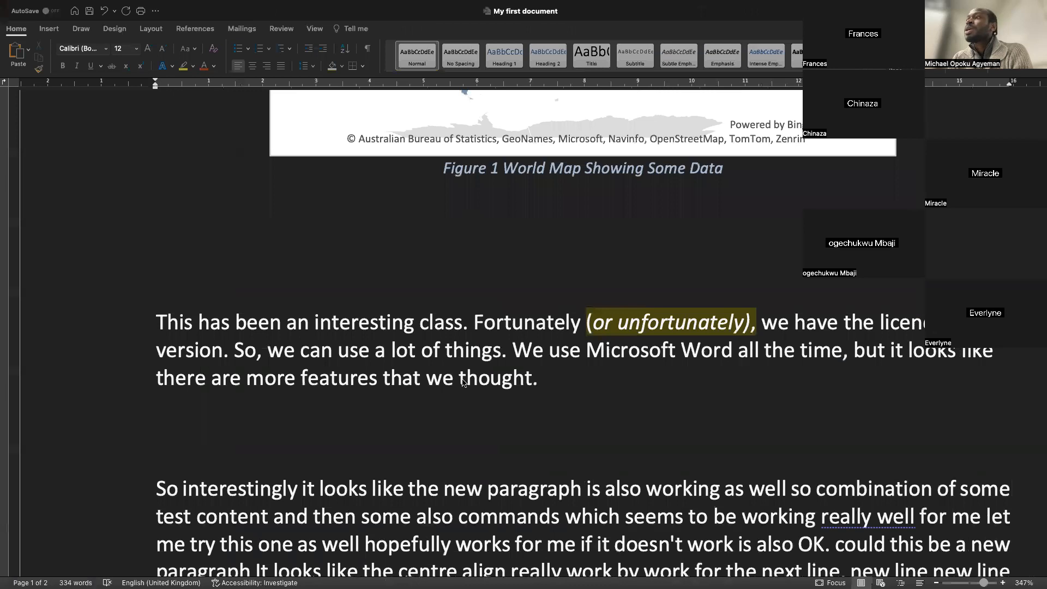
scroll(462, 382, "down", 10)
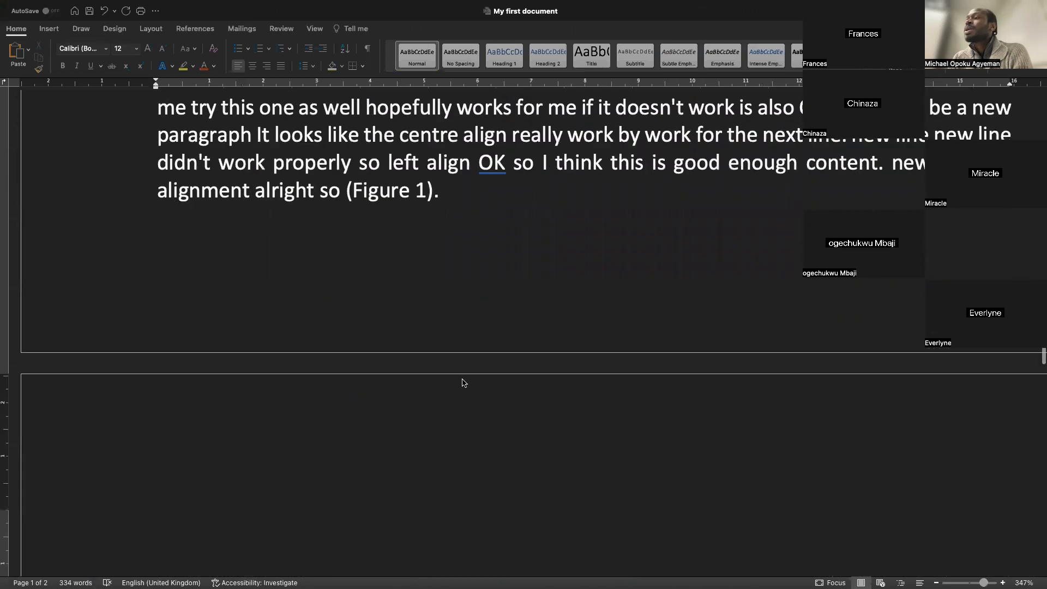
left_click(403, 298)
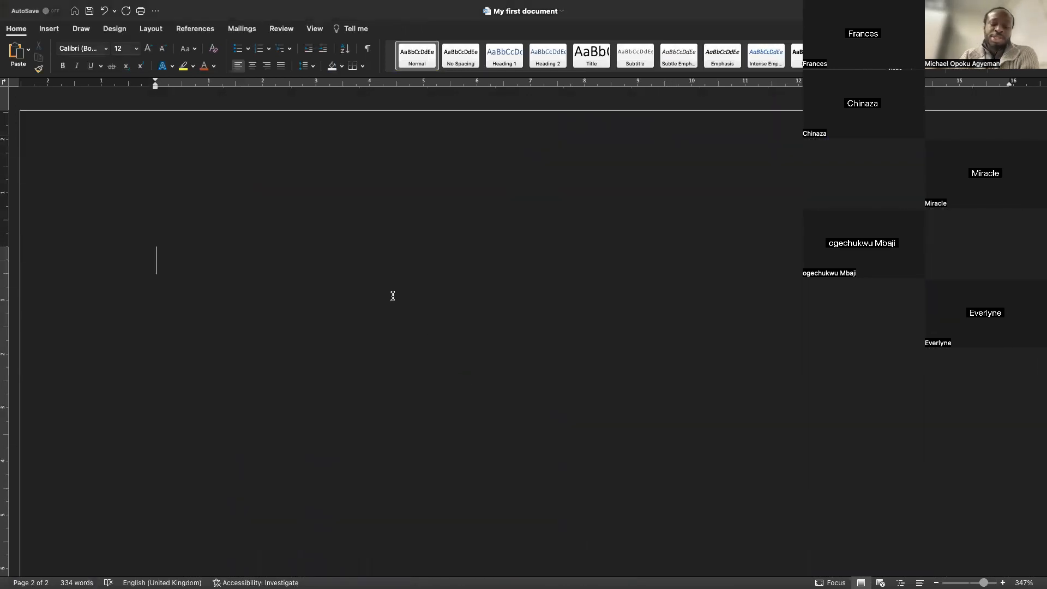
key("super+v")
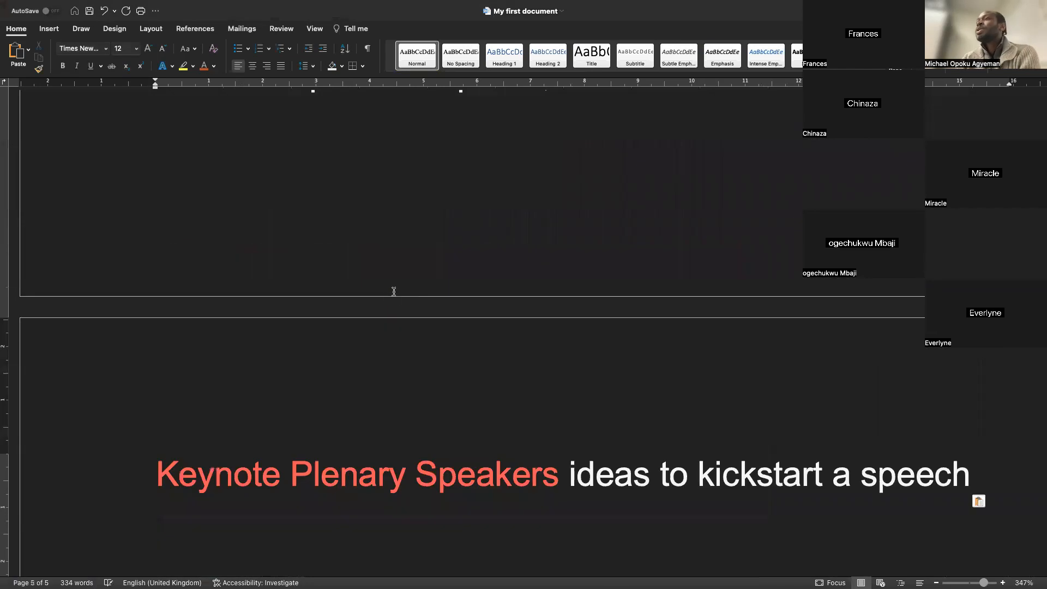
Undo the pasted article
scroll(394, 291, "up", 15)
scroll(393, 292, "down", 5)
scroll(393, 292, "up", 10)
scroll(394, 292, "up", 10)
scroll(393, 292, "down", 3)
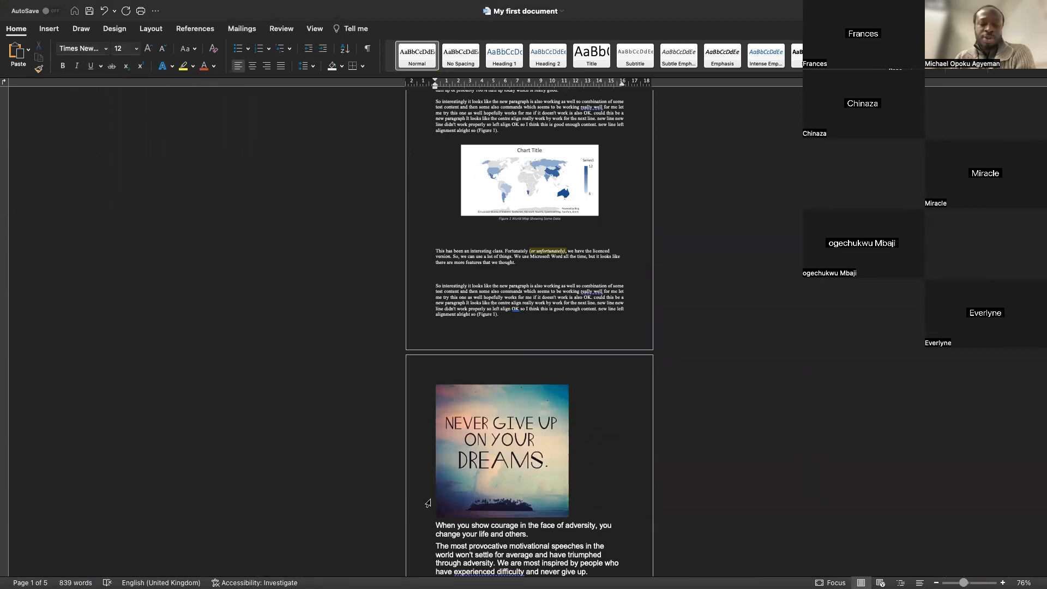
key("super+z")
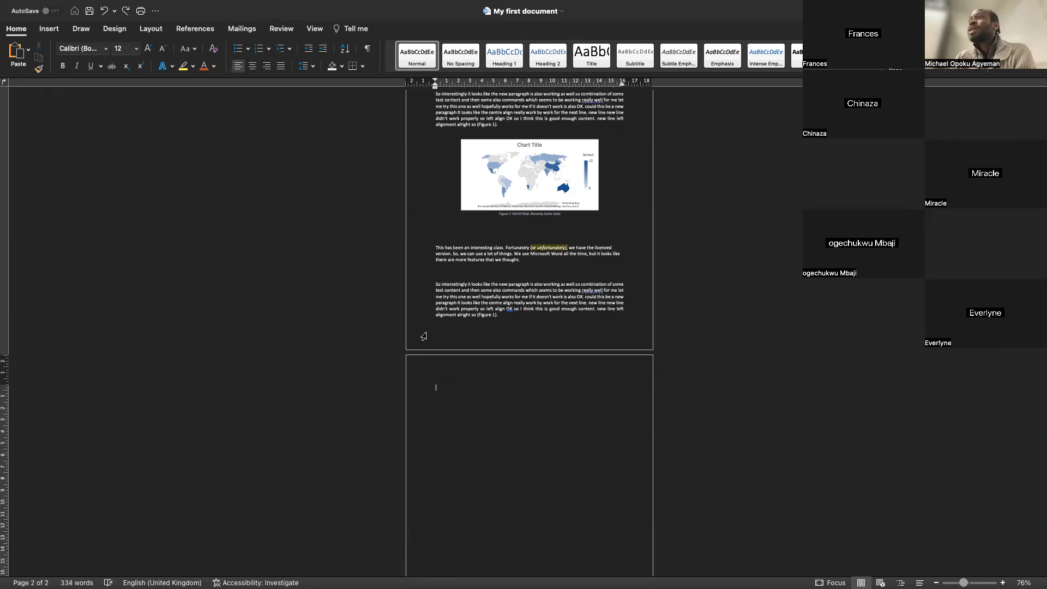
Paste the article onto the second page using the Keep Text Only paste option
scroll(418, 322, "up", 5)
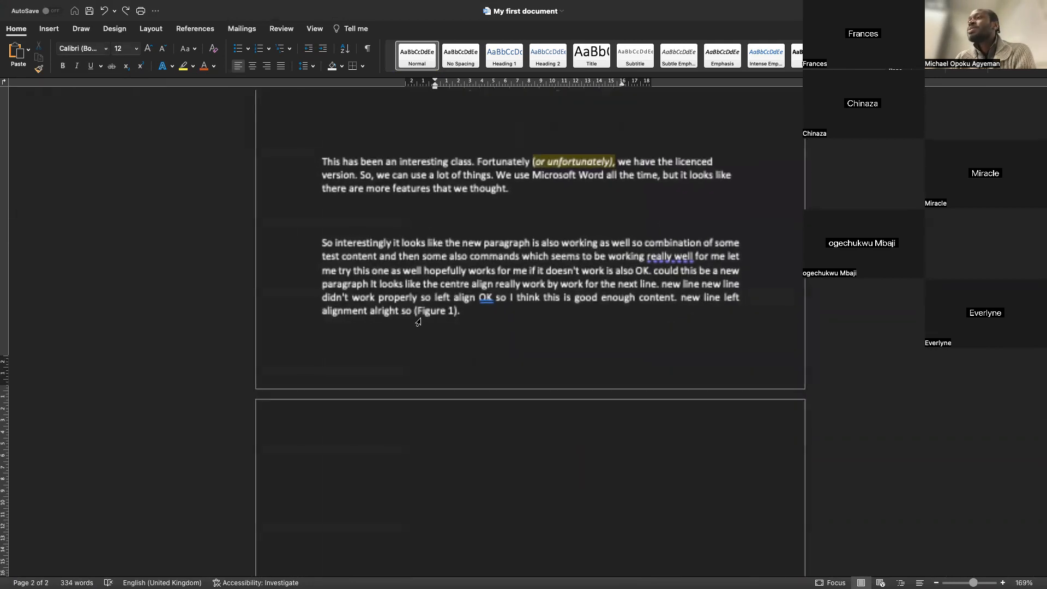
scroll(420, 319, "up", 2)
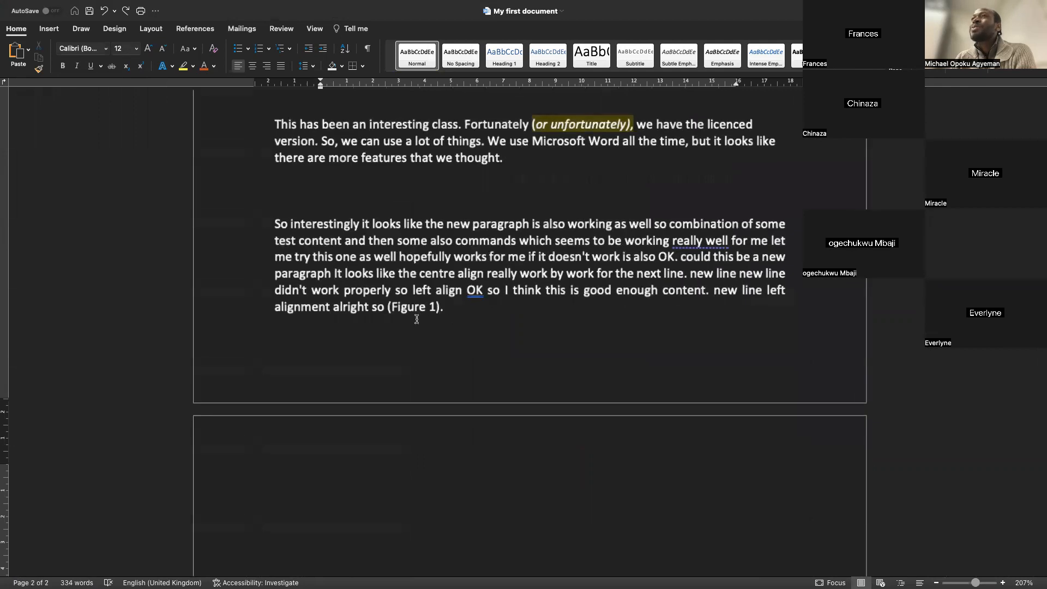
left_click(30, 54)
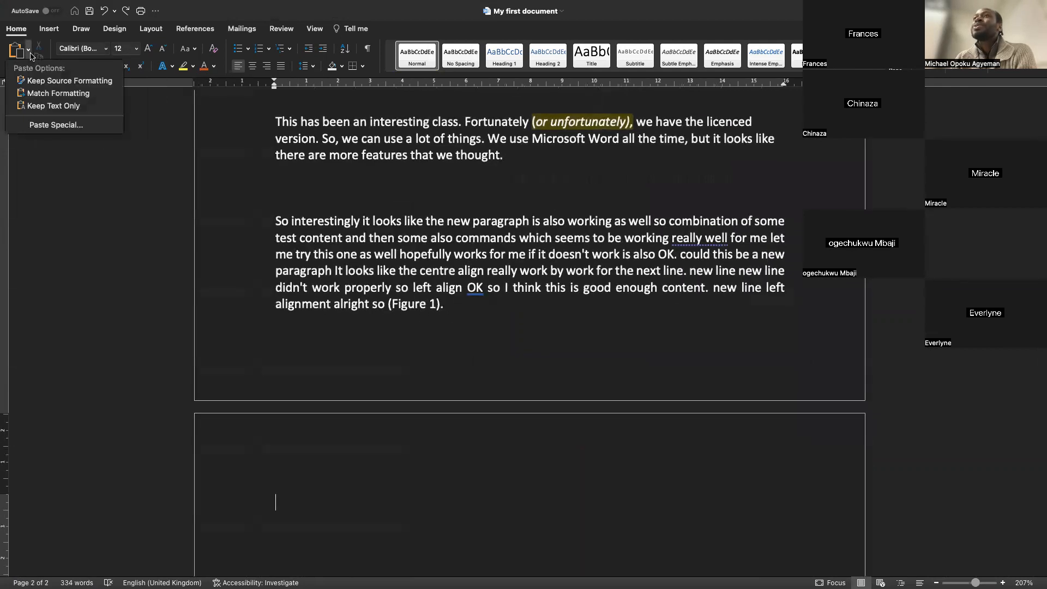
left_click(40, 105)
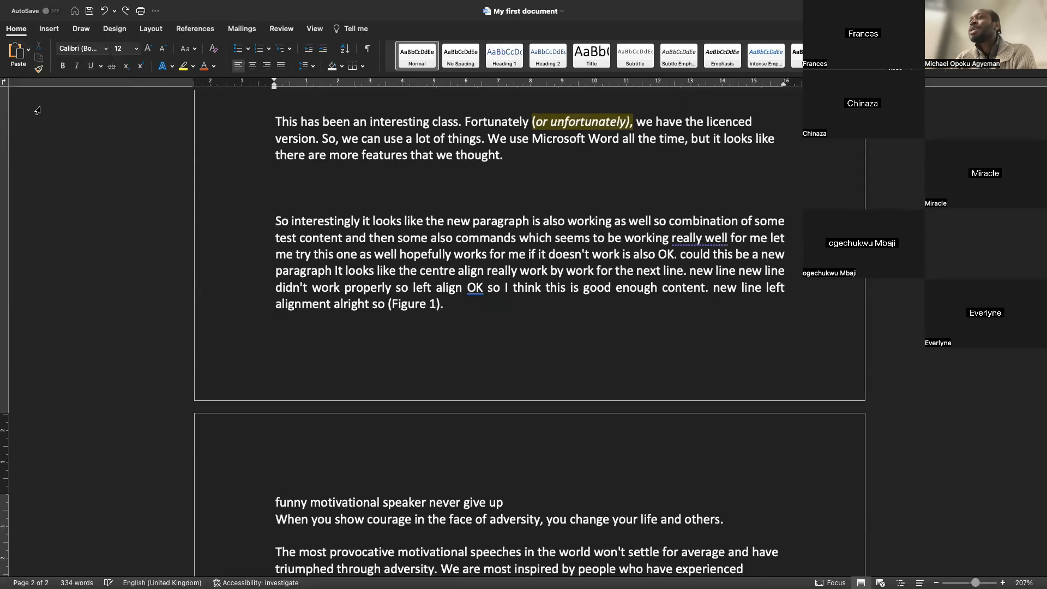
Undo the text-only paste of the article
scroll(334, 287, "up", 5)
scroll(334, 287, "up", 20)
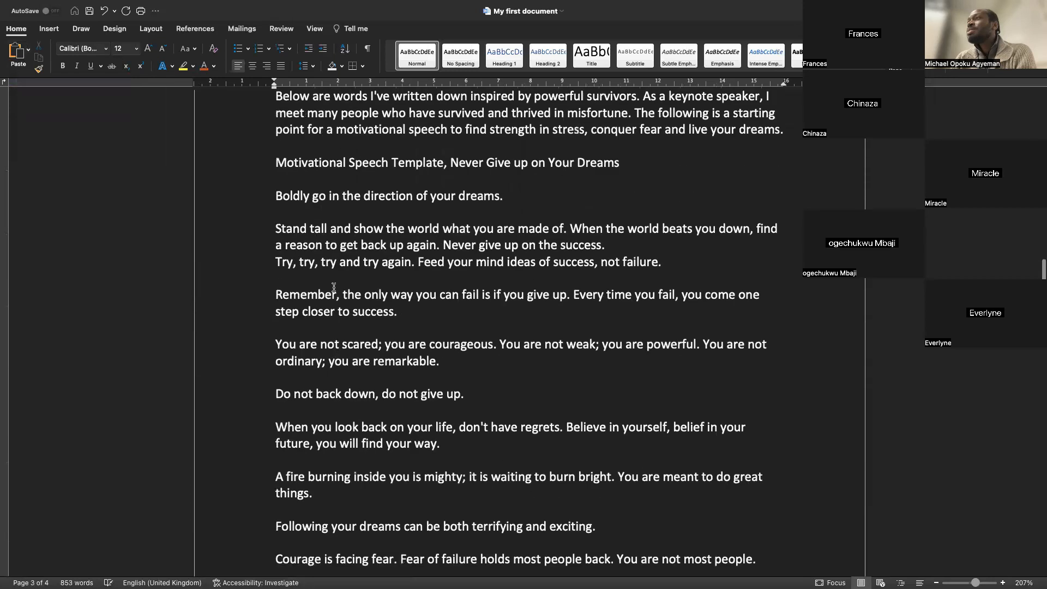
scroll(333, 289, "up", 15)
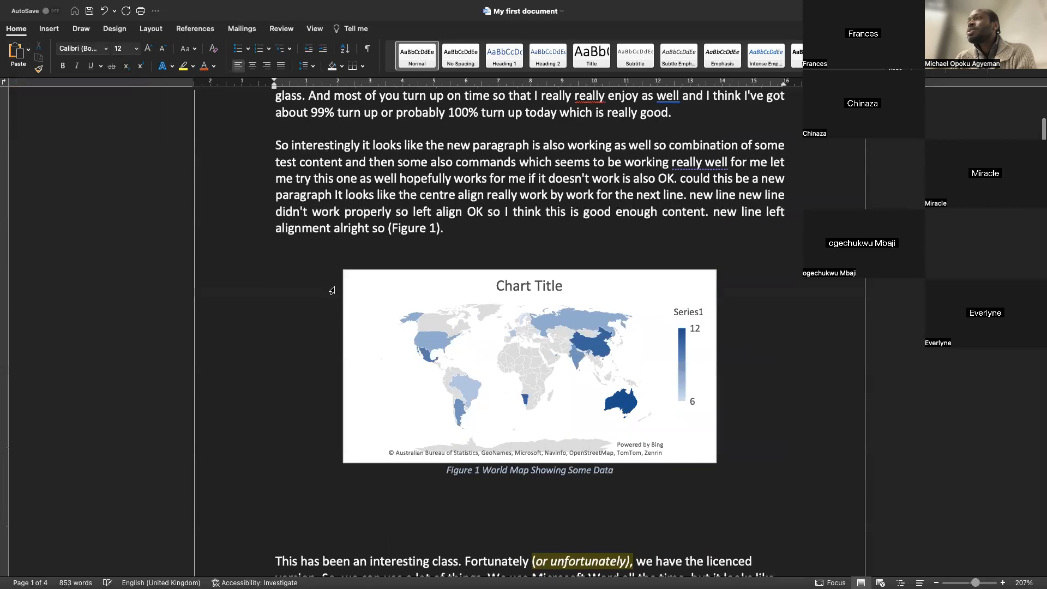
key("super+z")
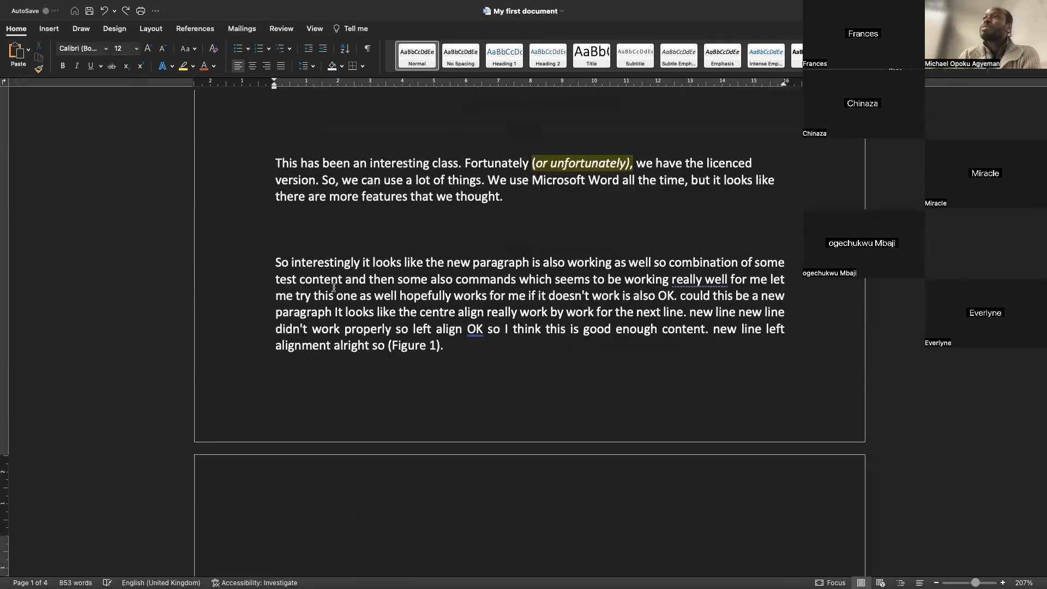
Paste the article with Keep Source Formatting and undo that paste
left_click(29, 53)
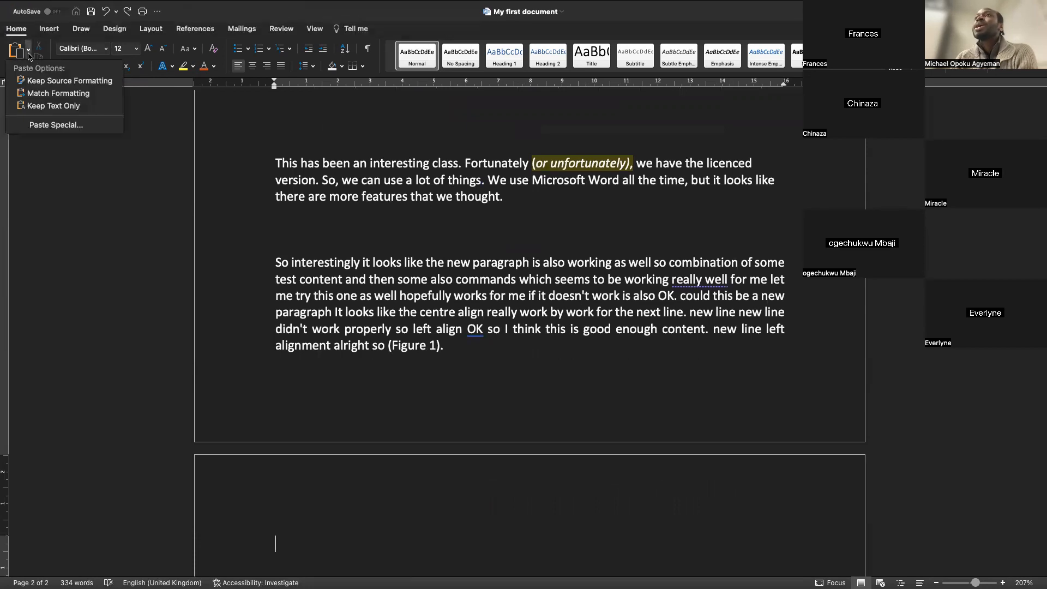
left_click(35, 85)
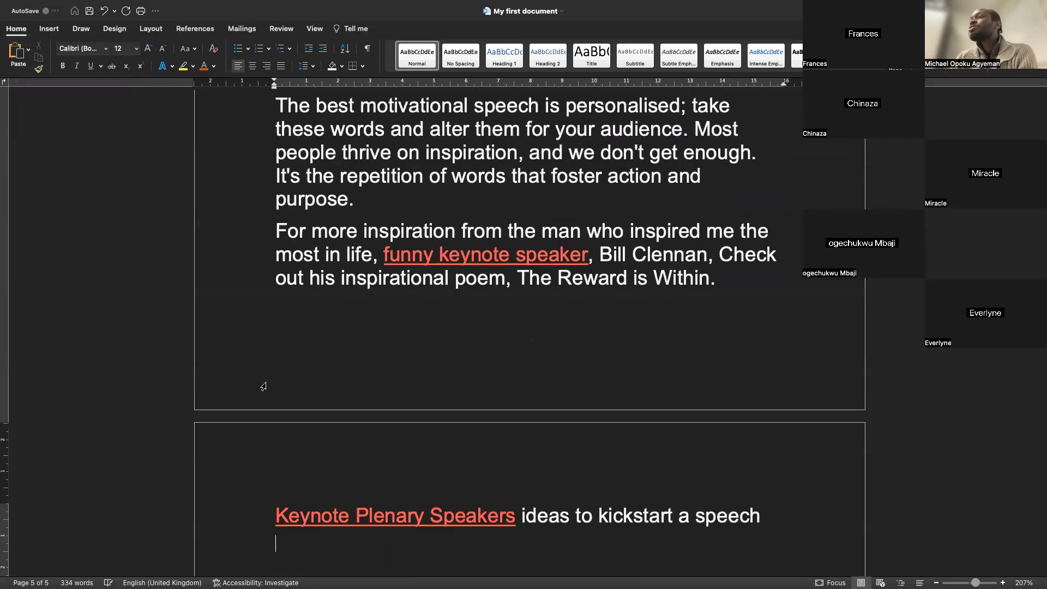
key("super+z")
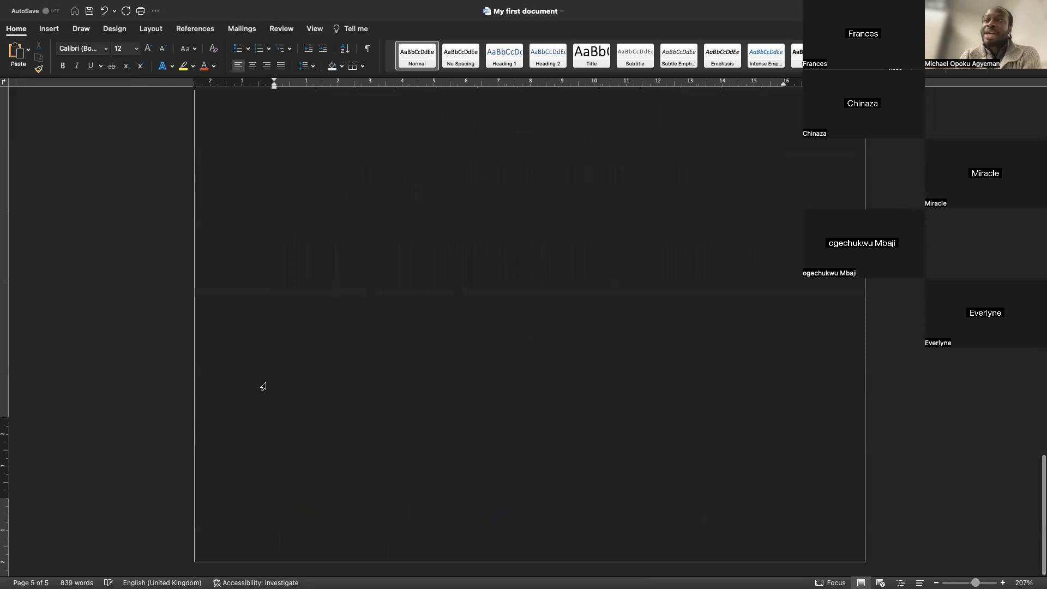
Paste the article onto the second page using the Match Formatting paste option
left_click(30, 52)
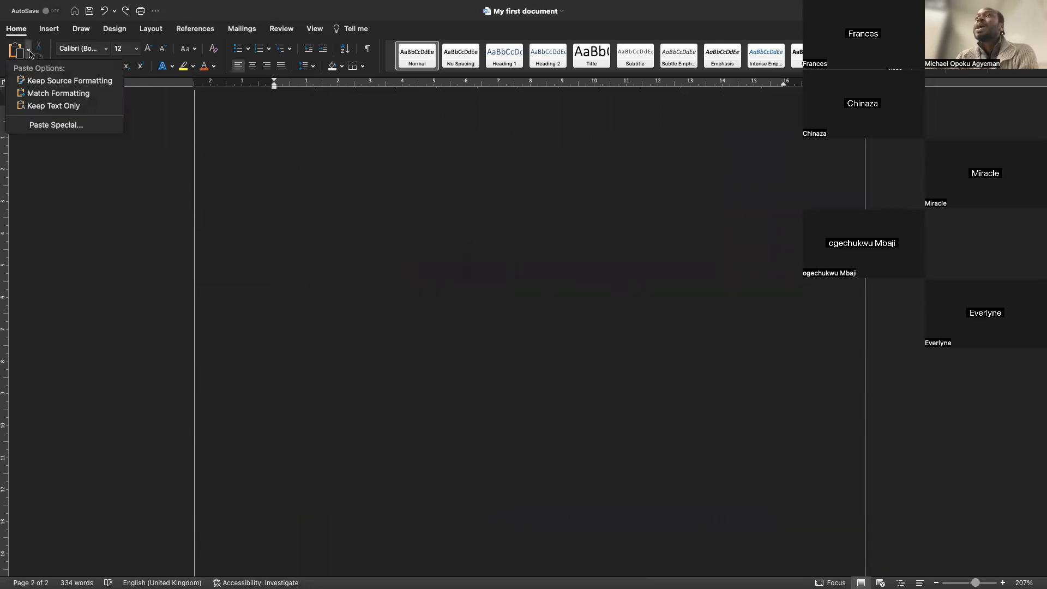
left_click(43, 94)
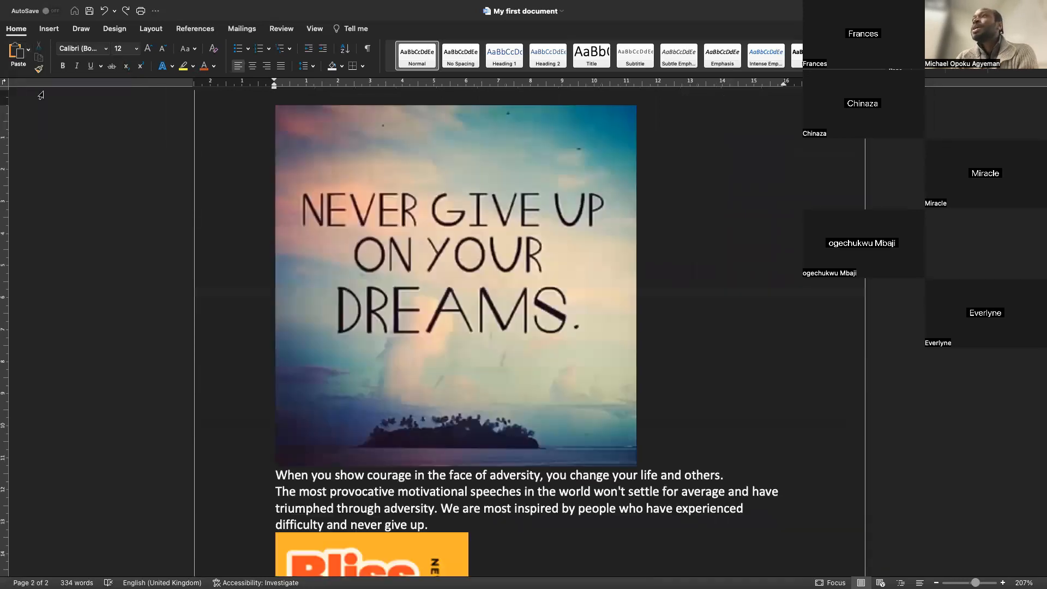
Scroll through the document to review the pasted article and its images
scroll(405, 235, "up", 10)
scroll(405, 235, "up", 3)
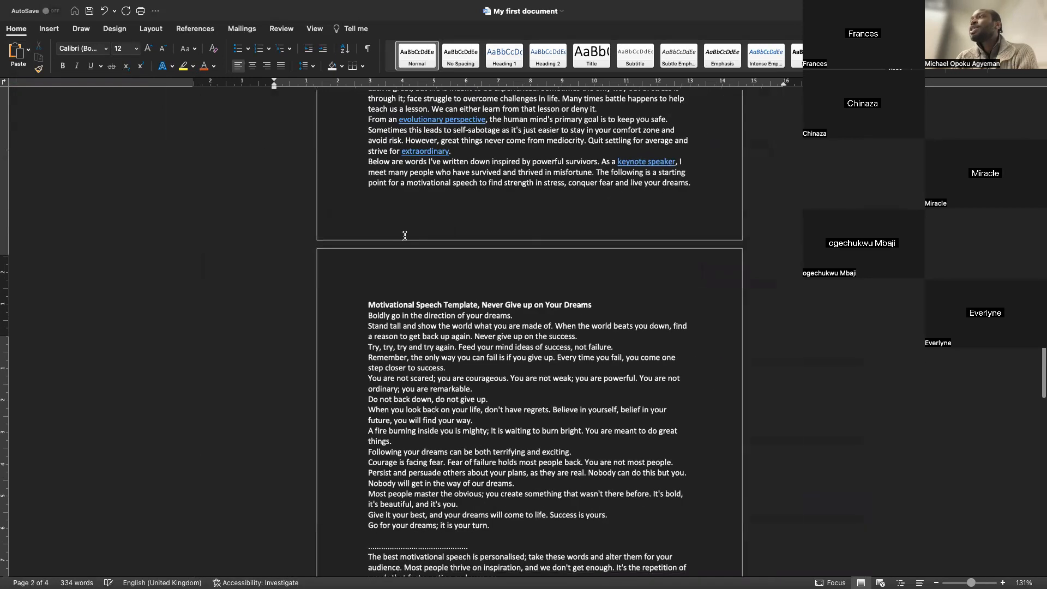
scroll(405, 236, "down", 10, "ctrl")
scroll(404, 236, "up", 3)
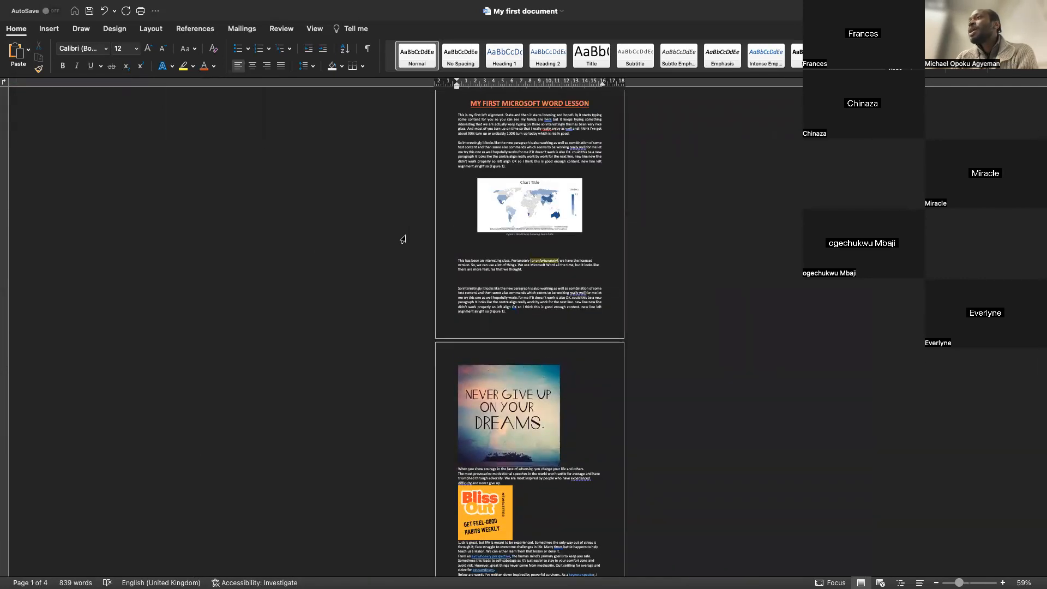
scroll(403, 239, "down", 5)
scroll(402, 244, "up", 10, "ctrl")
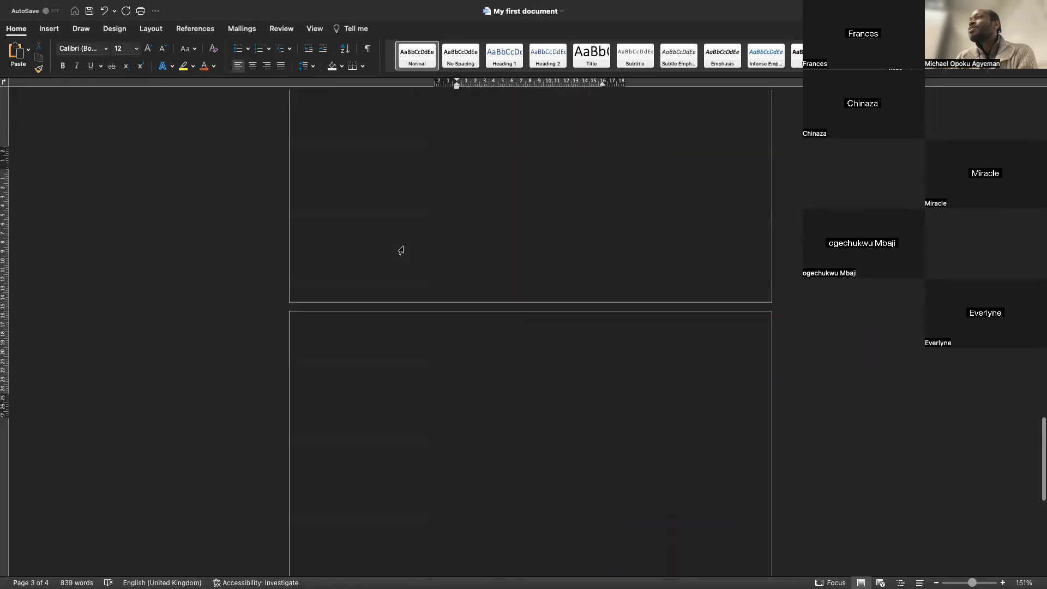
scroll(401, 249, "up", 5, "ctrl")
scroll(398, 246, "down", 5, "ctrl")
scroll(399, 246, "up", 10)
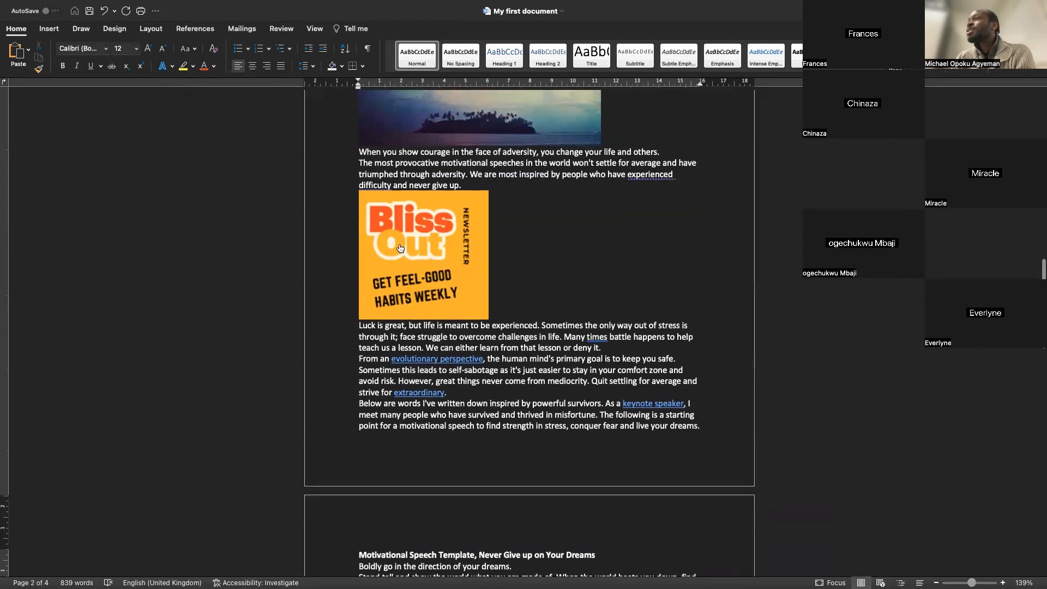
scroll(399, 248, "up", 5)
scroll(399, 246, "up", 3)
scroll(373, 275, "down", 7)
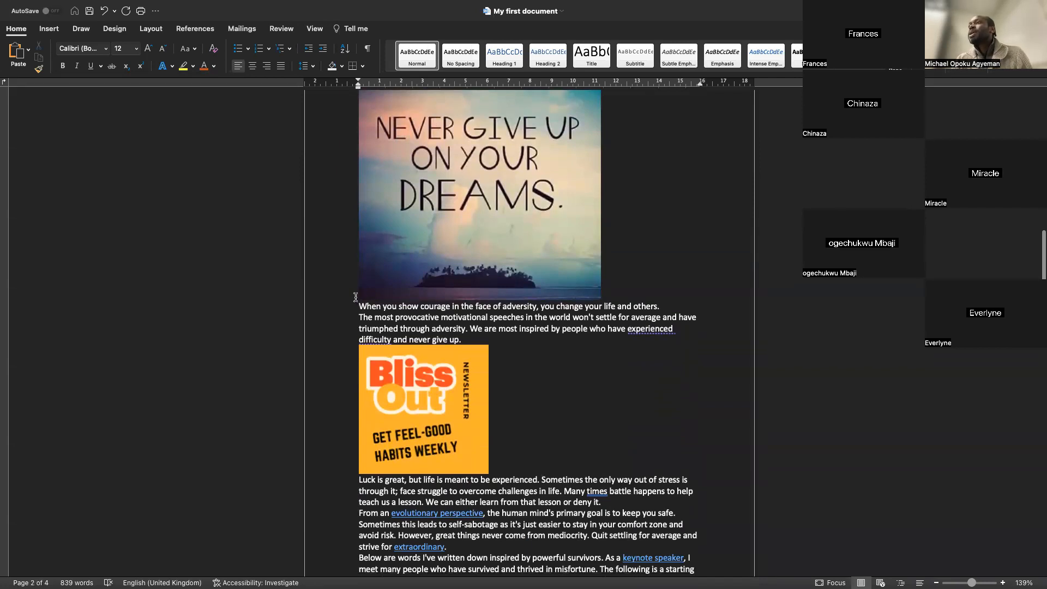
Try centering the "Never Give Up on Your Dreams" image, then return it to left alignment
left_click(394, 263)
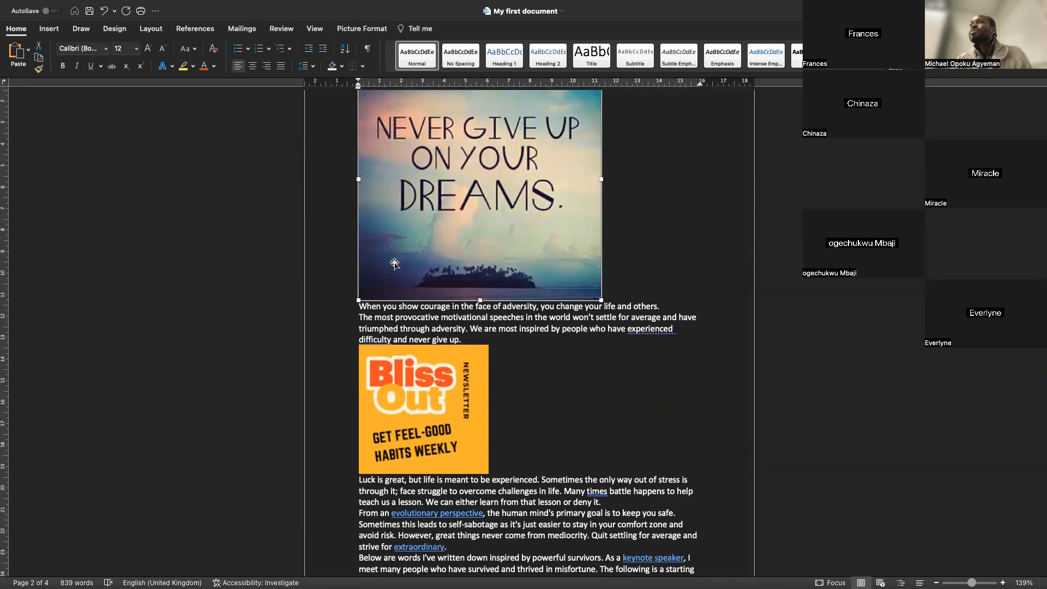
left_click(253, 66)
scroll(309, 154, "up", 5)
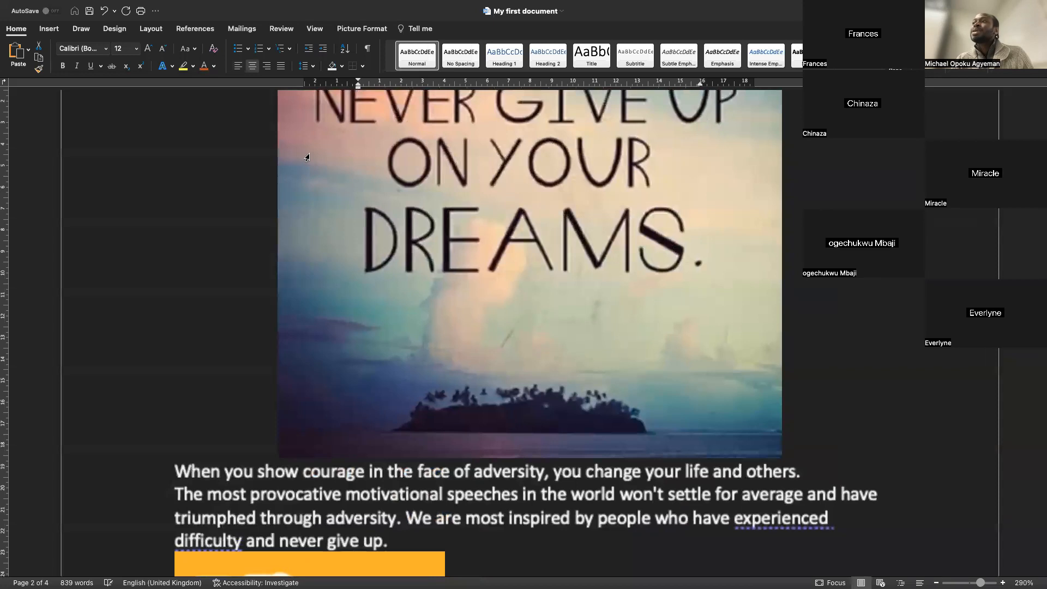
scroll(307, 158, "down", 1)
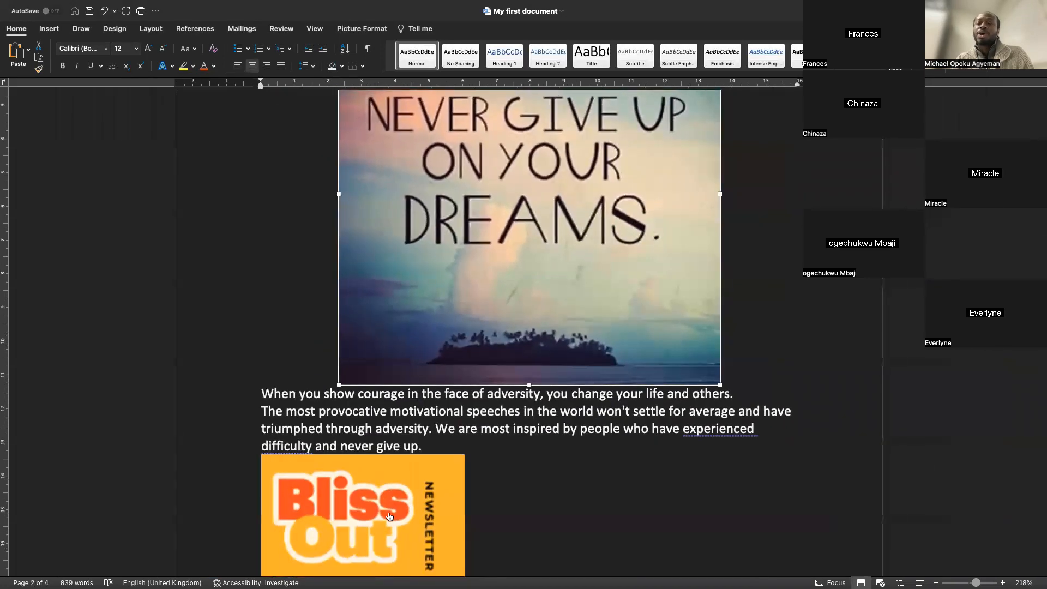
left_click(253, 66)
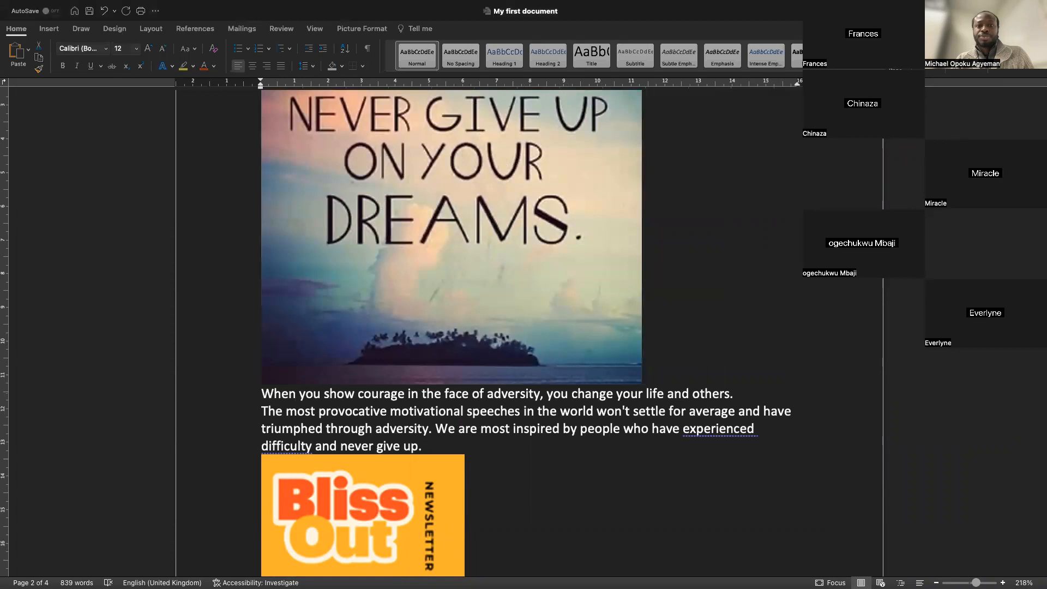
Center the Bliss Out newsletter image below the first paragraph
left_click(418, 497)
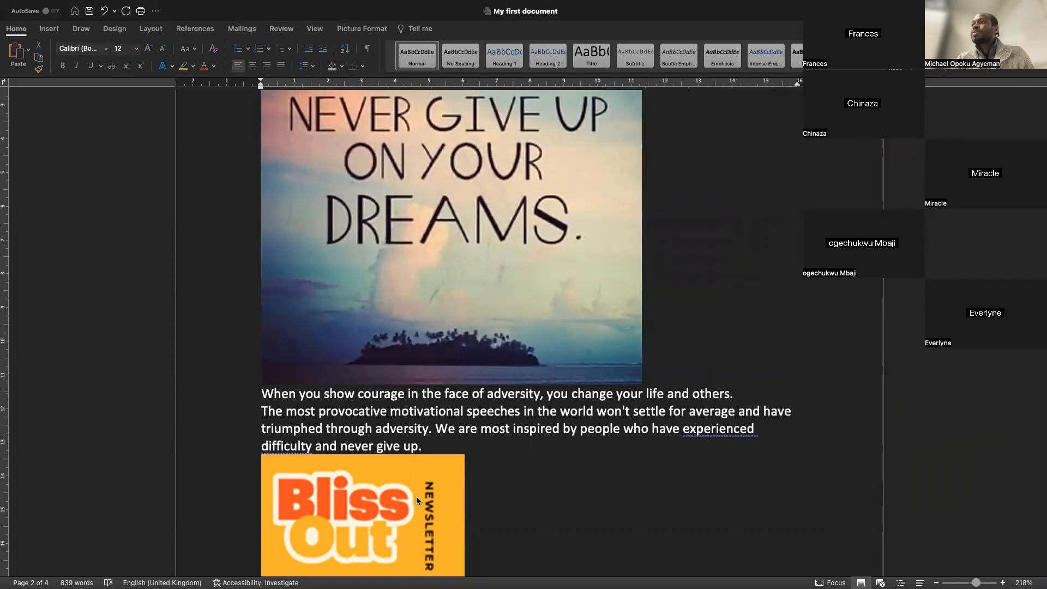
left_click(419, 498)
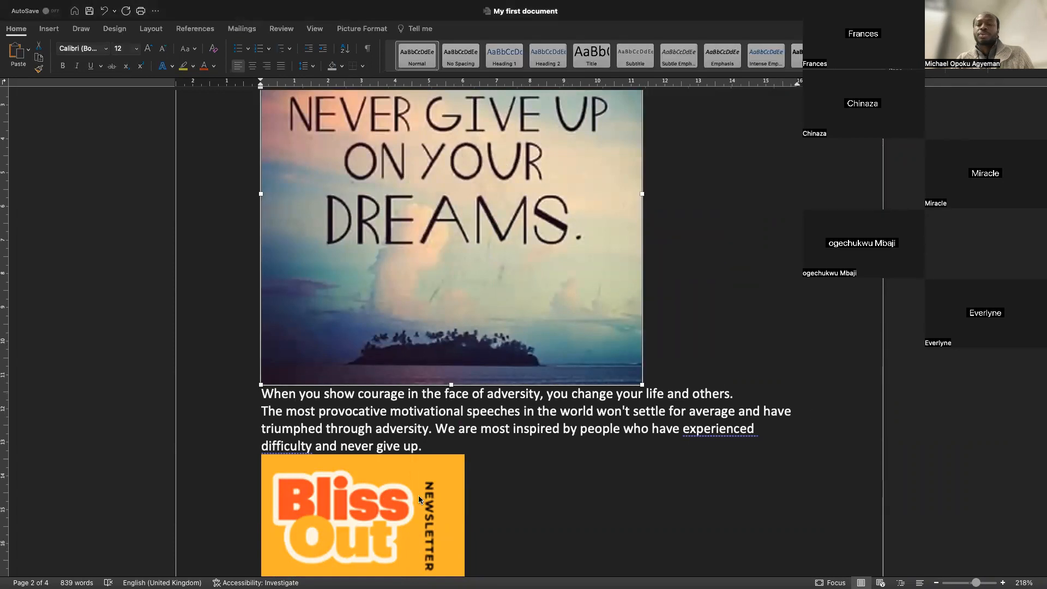
left_click_drag(507, 461, 458, 465)
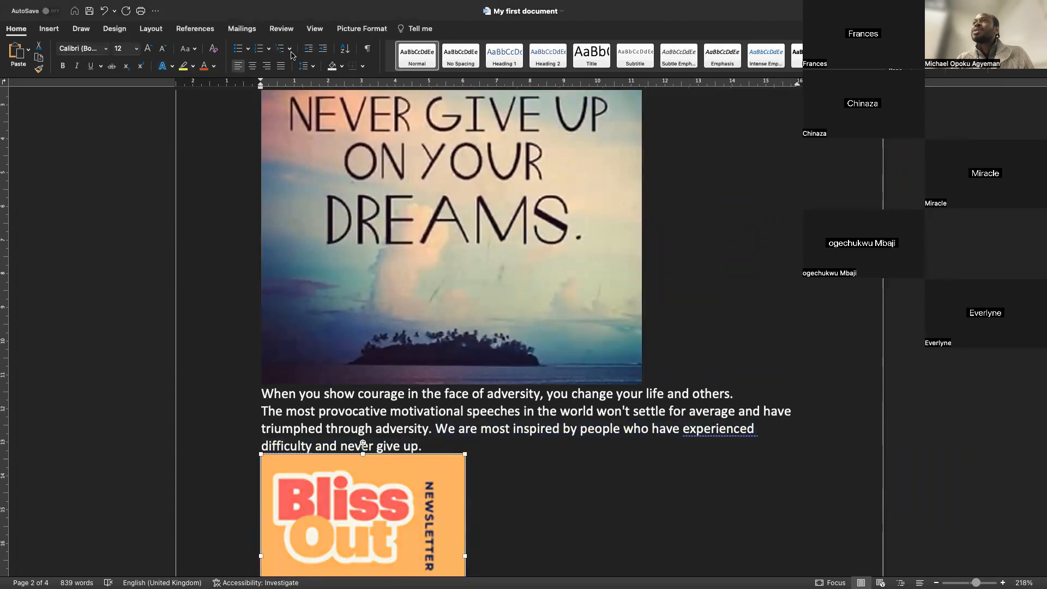
left_click(254, 66)
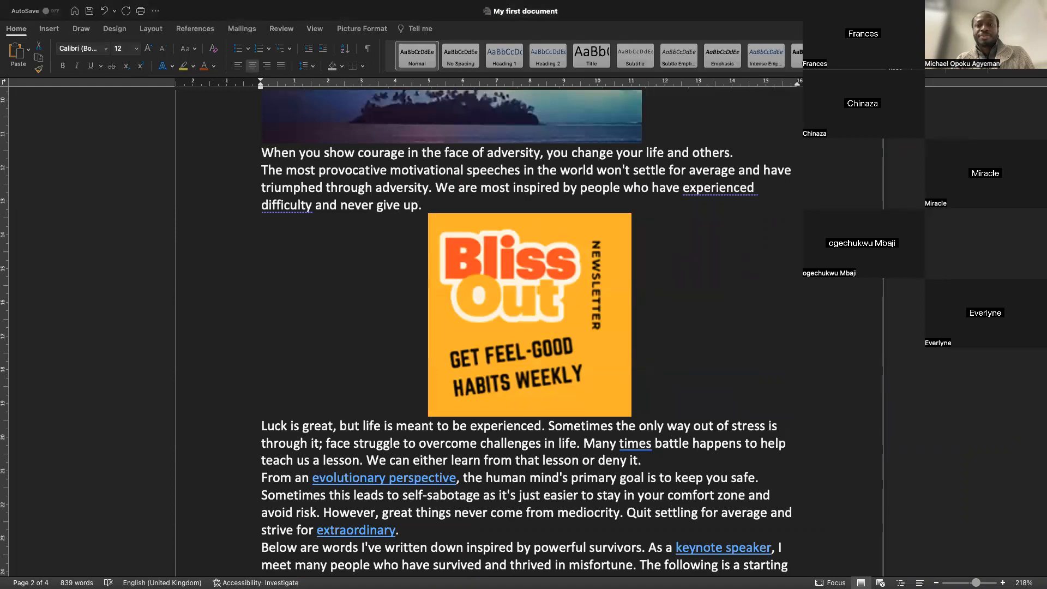
Justify the paragraph beneath the "Never Give Up on Your Dreams" image
scroll(721, 388, "down", 20)
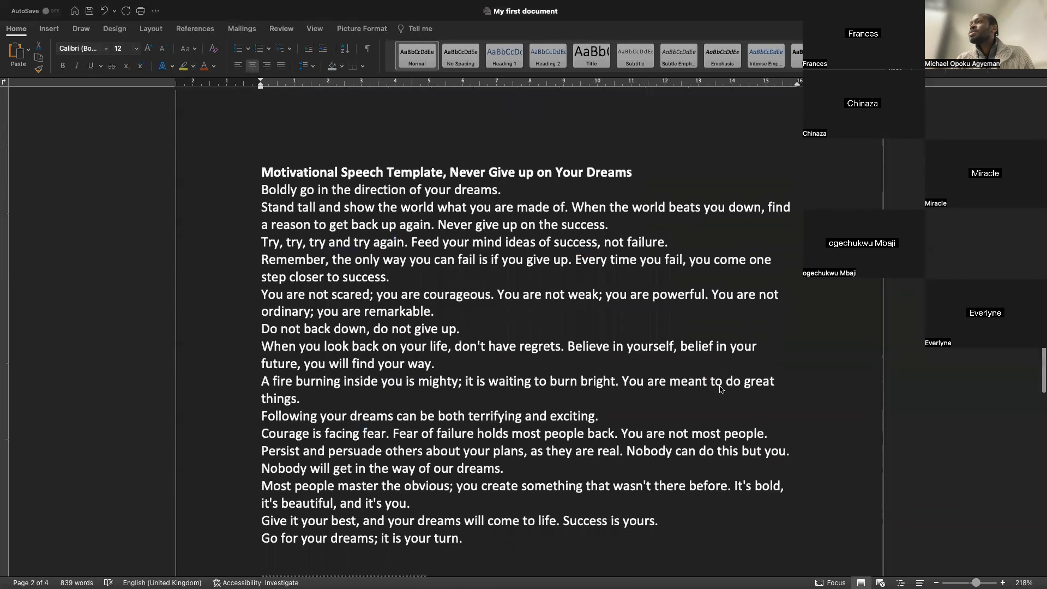
scroll(721, 389, "up", 1)
left_click(602, 241)
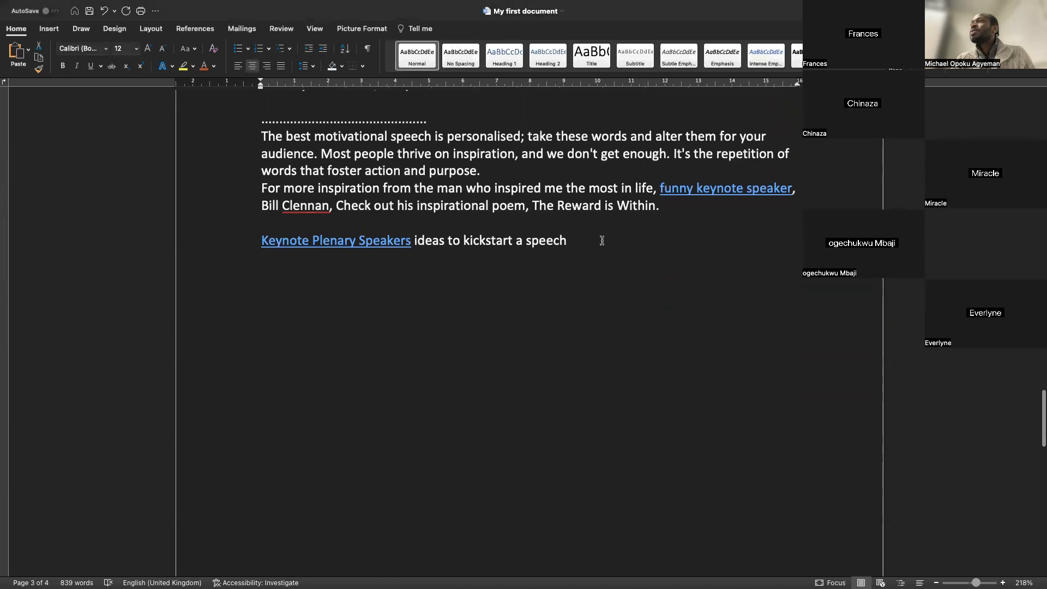
left_click_drag(567, 235, 401, 99)
left_click(391, 404)
scroll(391, 405, "down", 10)
left_click_drag(373, 471, 264, 313)
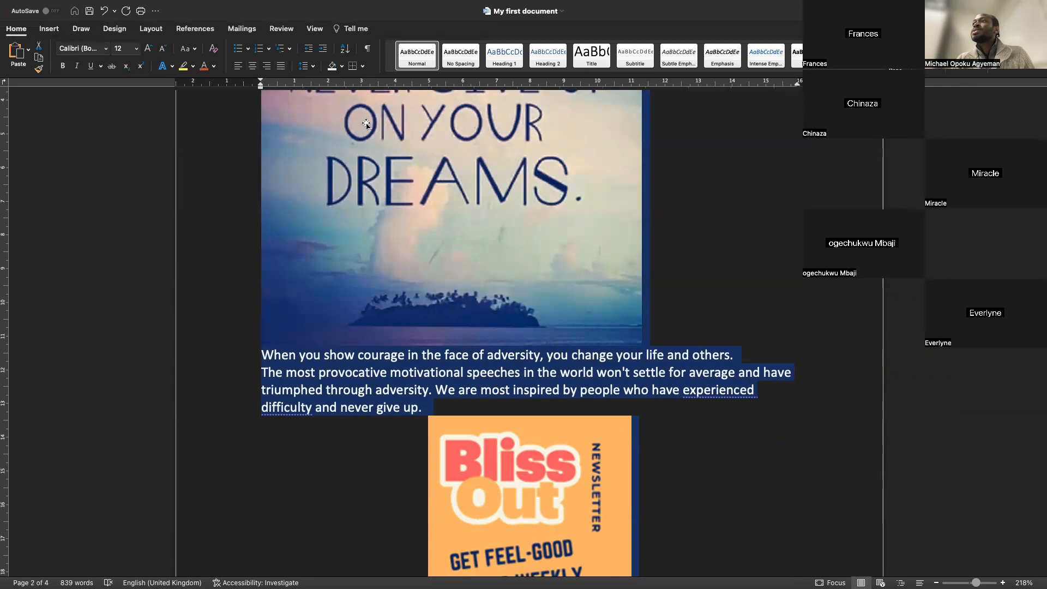
left_click(282, 66)
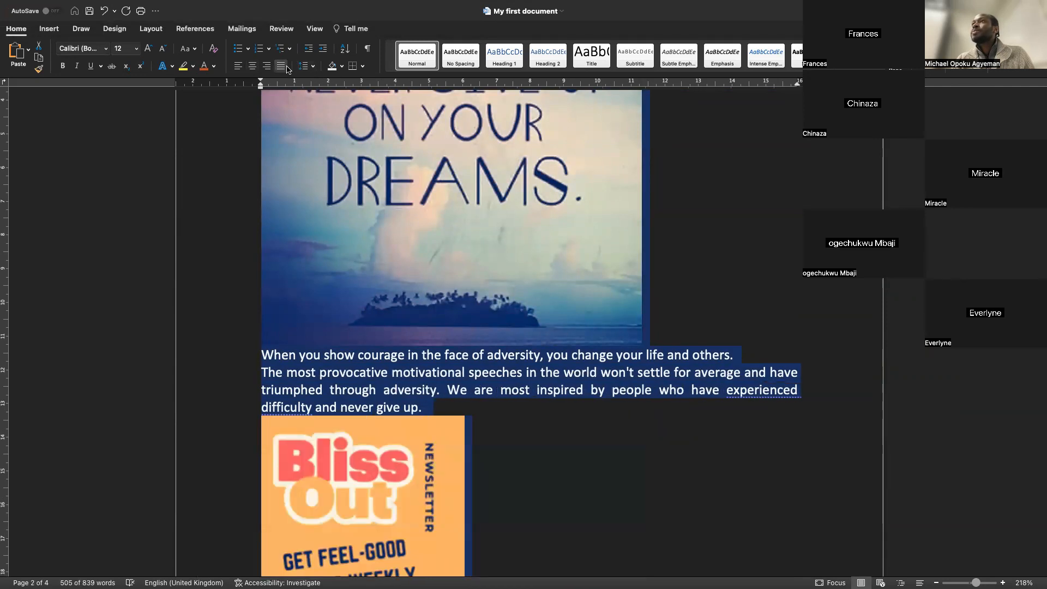
left_click(281, 68)
left_click(283, 70)
Center the "Never Give Up on Your Dreams" image on the page
left_click(346, 306)
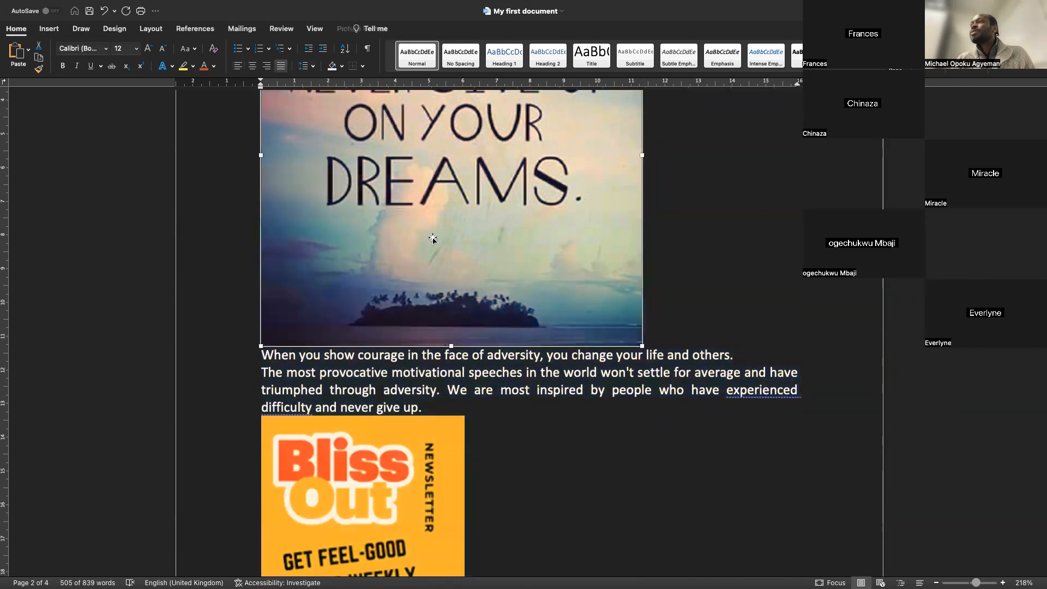
left_click(394, 482)
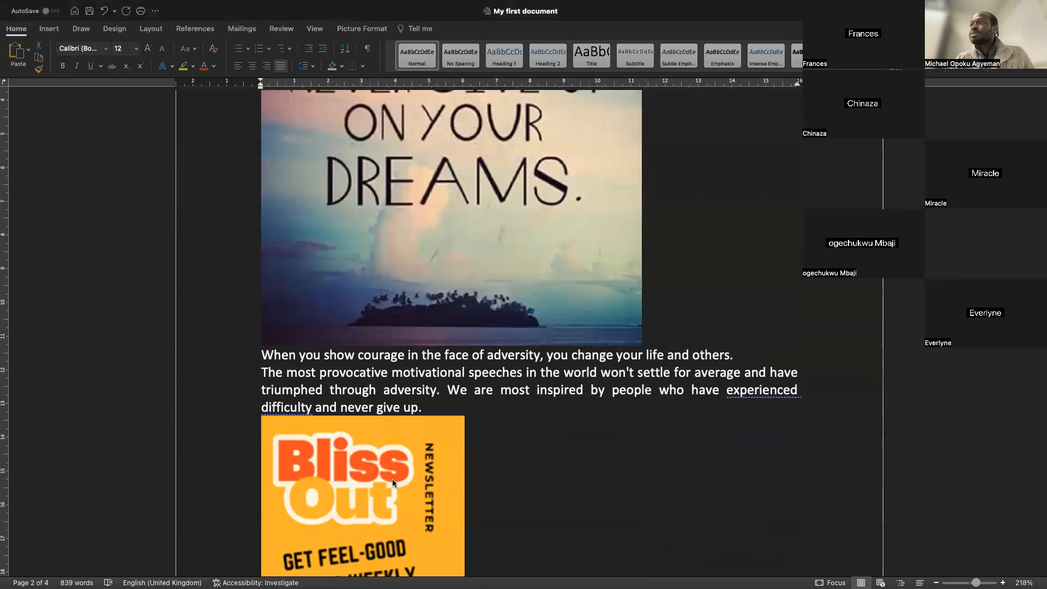
left_click(544, 405)
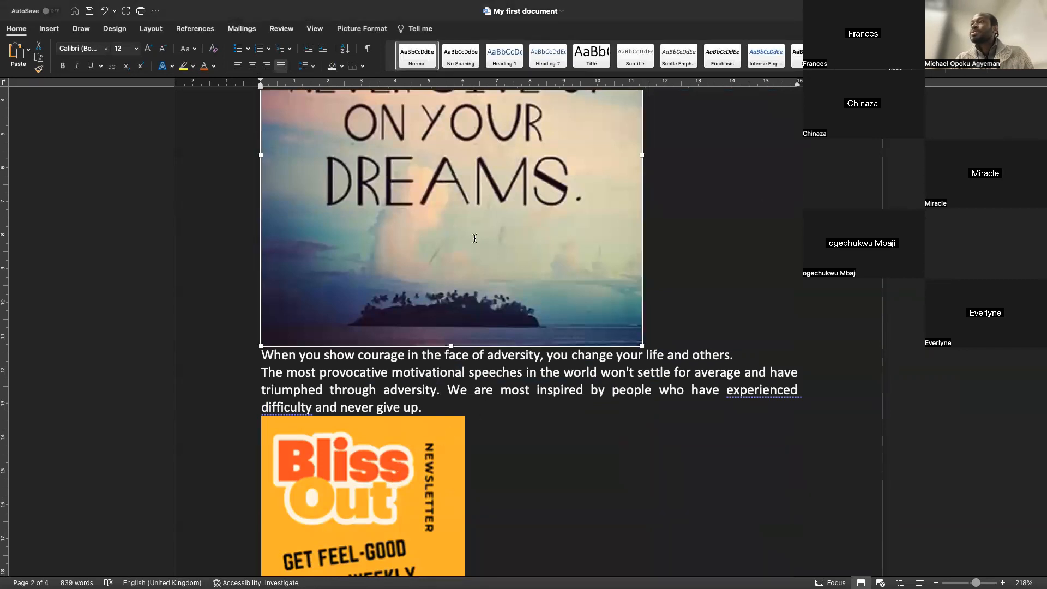
left_click(253, 65)
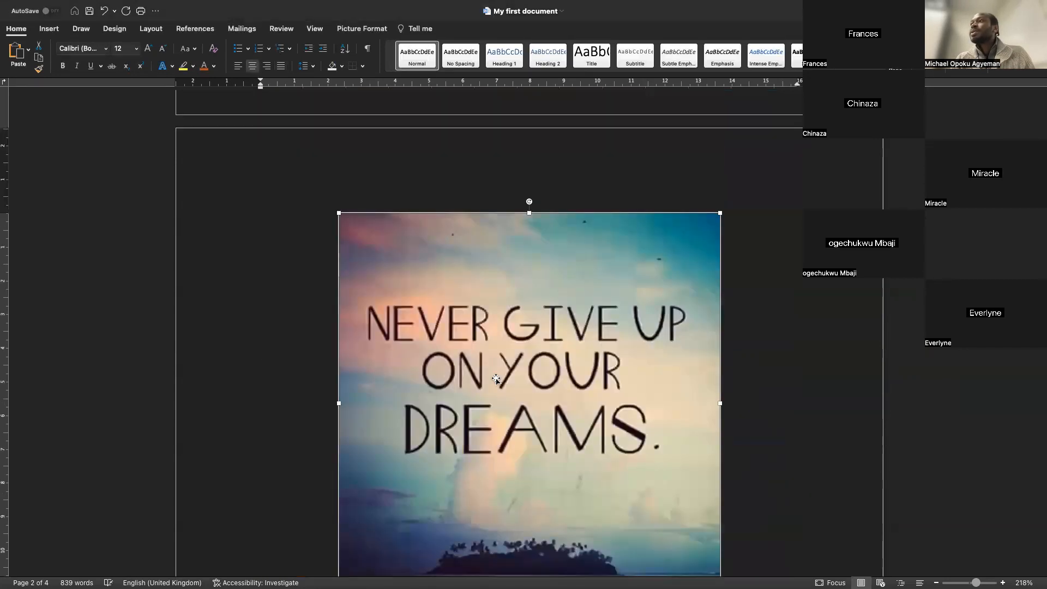
Center the Bliss Out newsletter image again
scroll(496, 378, "down", 8)
left_click(368, 320)
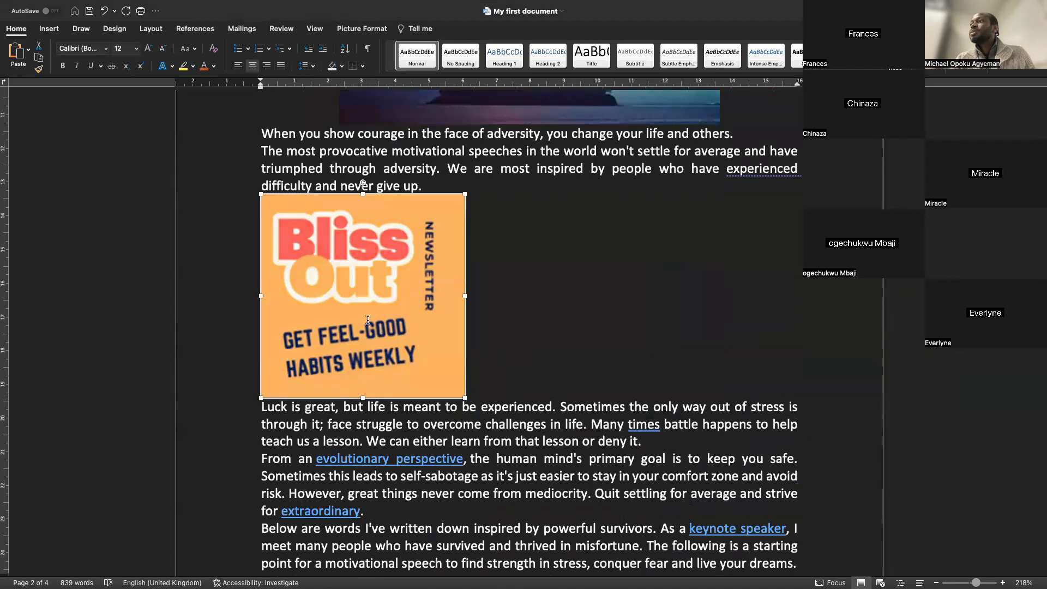
left_click(281, 66)
left_click(253, 65)
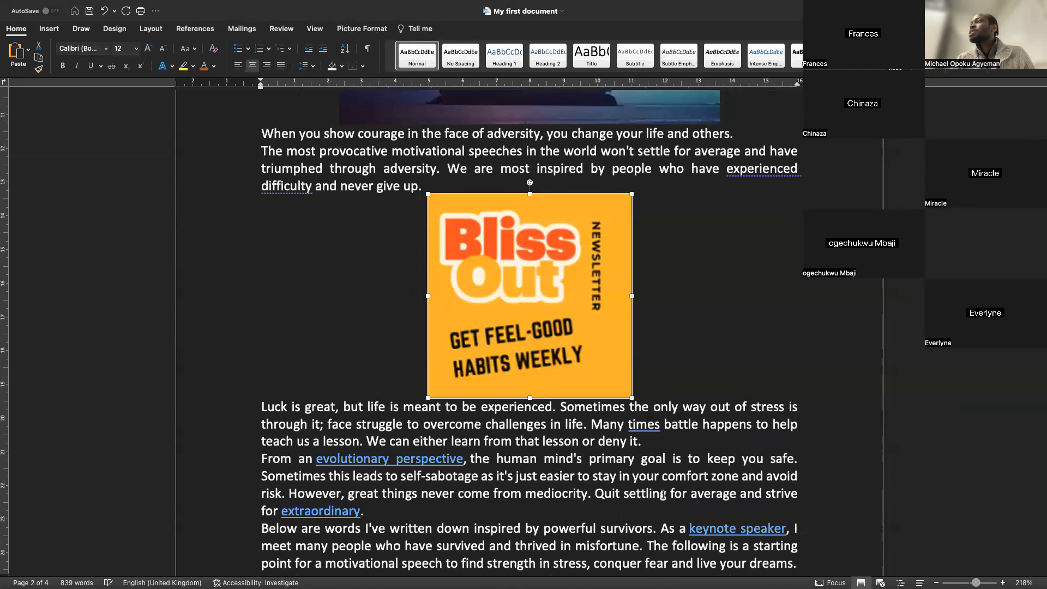
Scroll through the document to review the alignment of the pasted article and its images
scroll(663, 495, "down", 5)
scroll(663, 495, "up", 6)
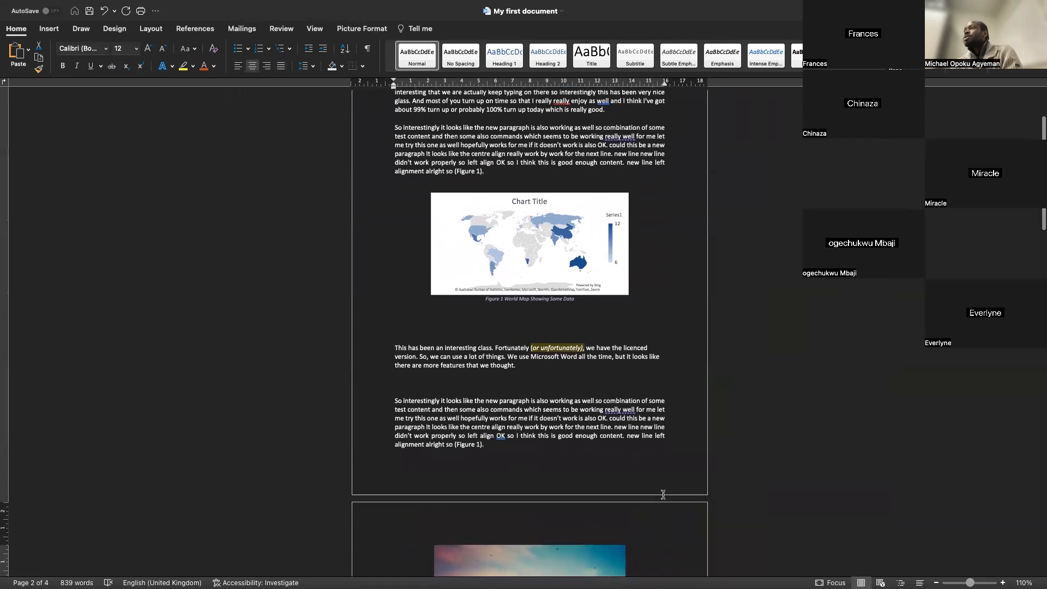
scroll(663, 494, "down", 10)
scroll(662, 494, "down", 8)
scroll(663, 494, "up", 8)
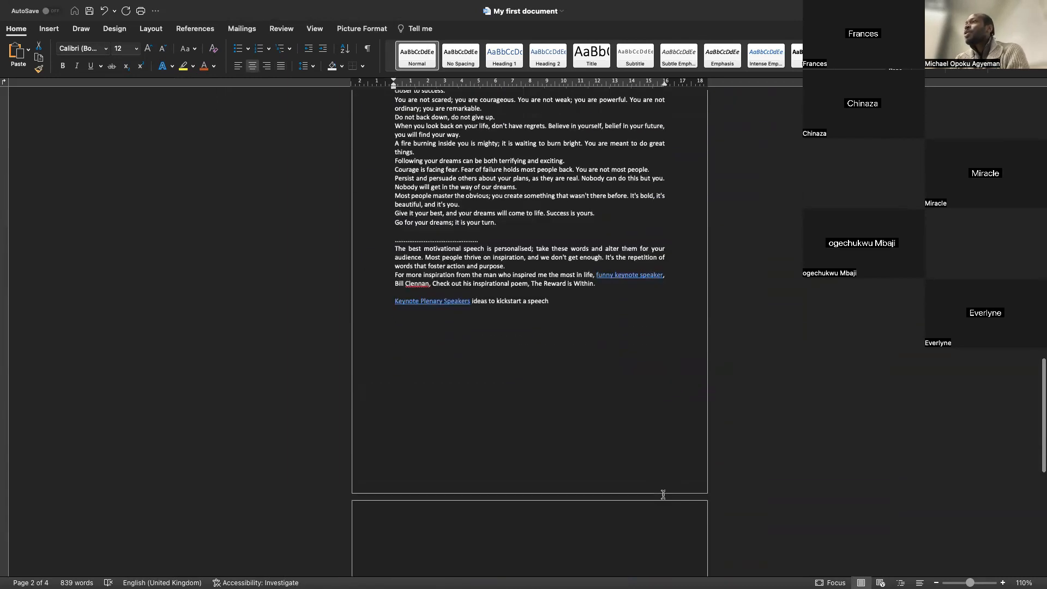
scroll(663, 494, "up", 1)
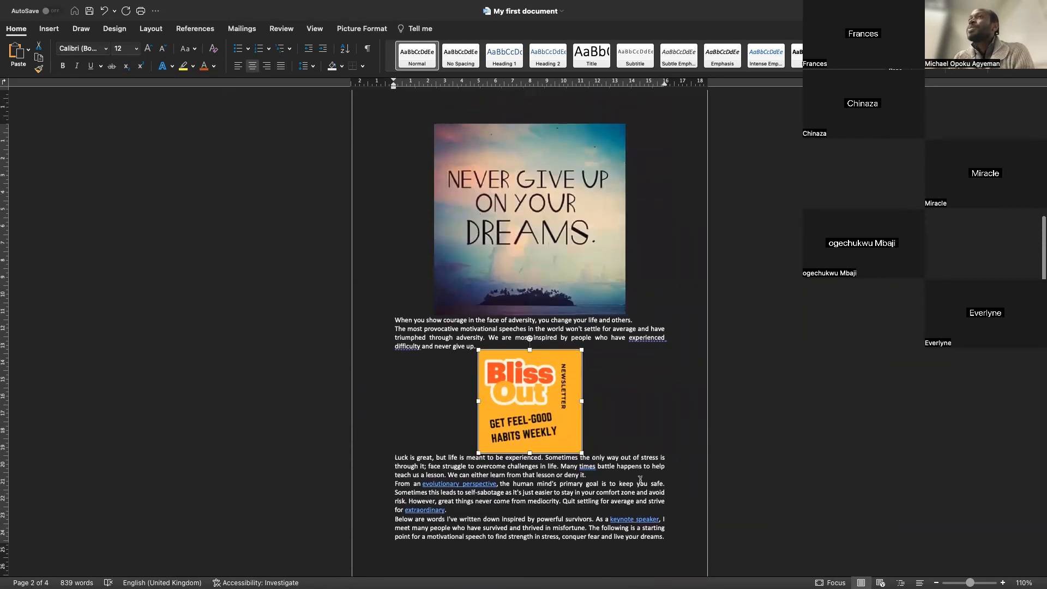
scroll(371, 235, "up", 15)
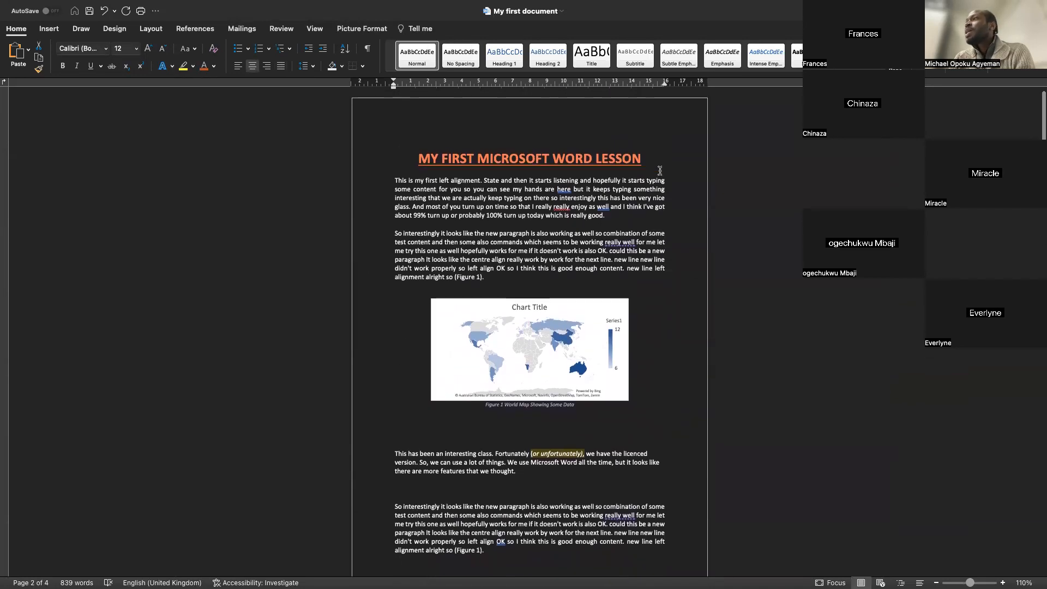
scroll(639, 163, "down", 20)
scroll(462, 386, "up", 12)
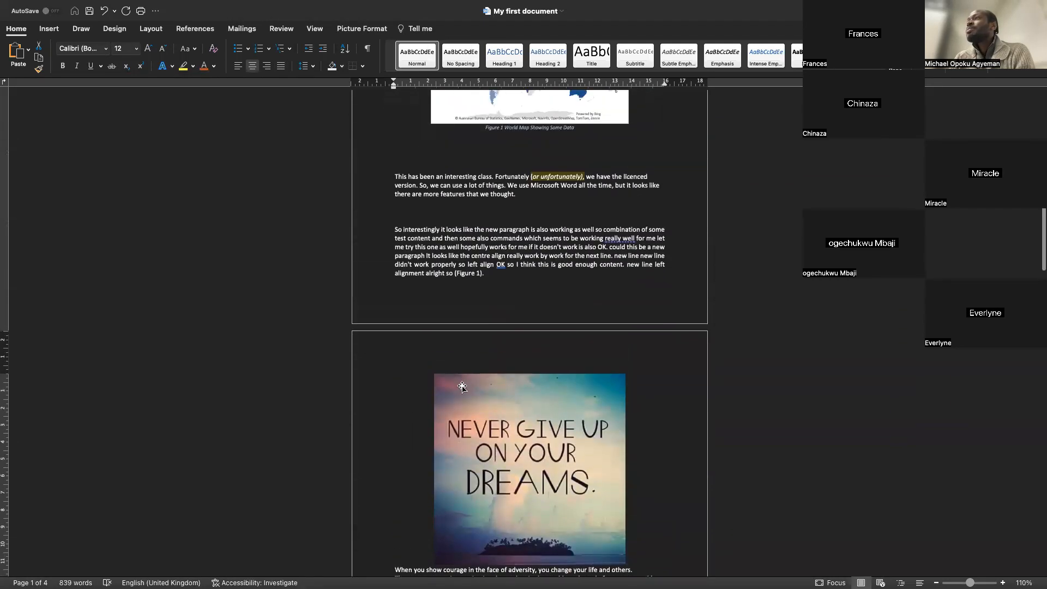
Add a new line above the article reading "Motivational Speech Copied from a Web Source"
key("Return")
type("Mot")
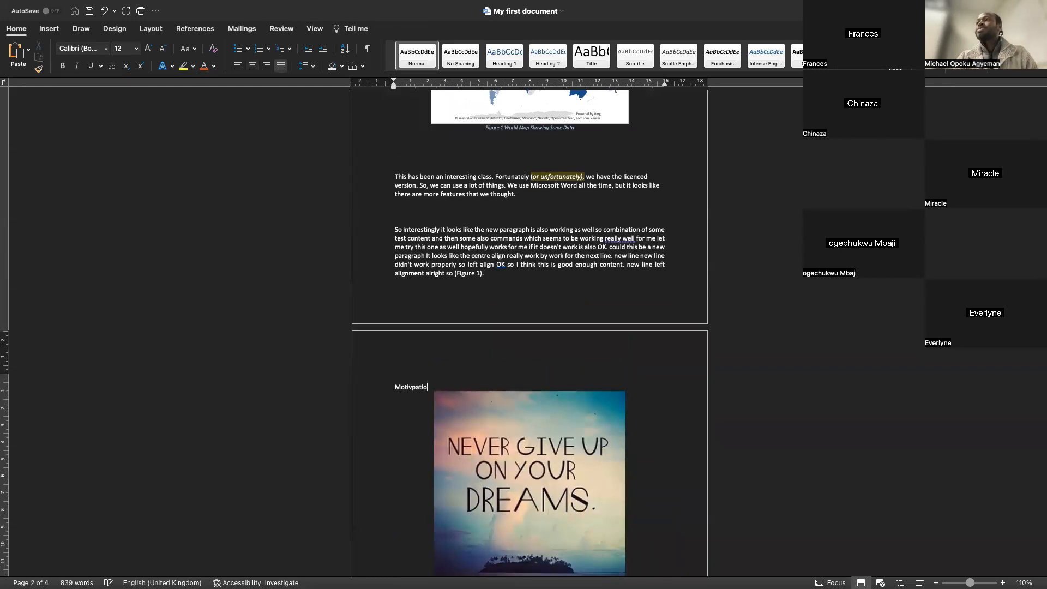
type("ivational Speech Copied from a Wr")
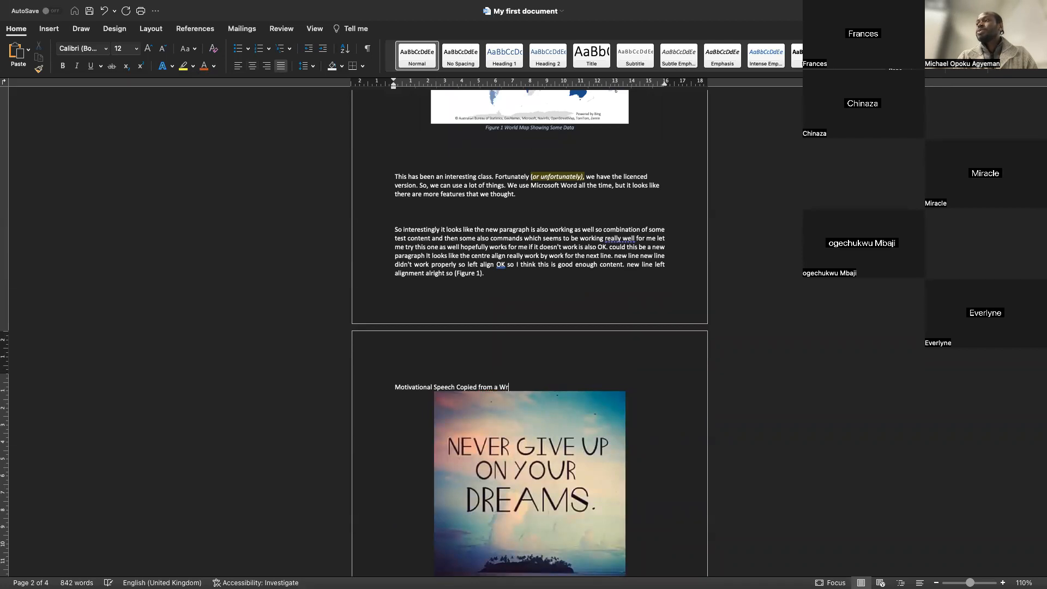
key("BackSpace")
type("eb Source")
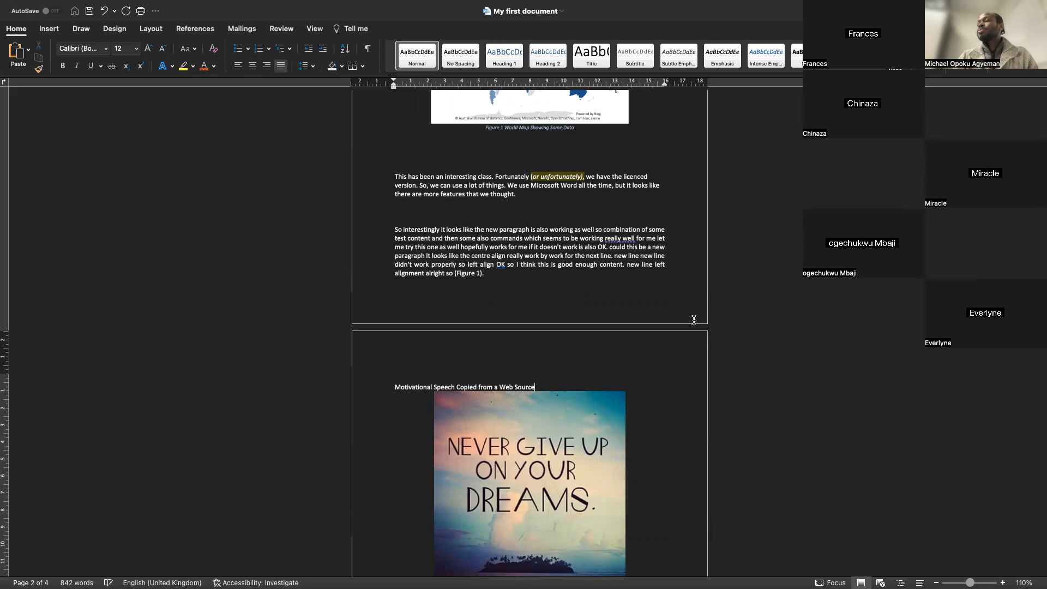
Copy the document title's formatting onto the new "Motivational Speech Copied from a Web Source" line with Format Painter
scroll(556, 363, "up", 5)
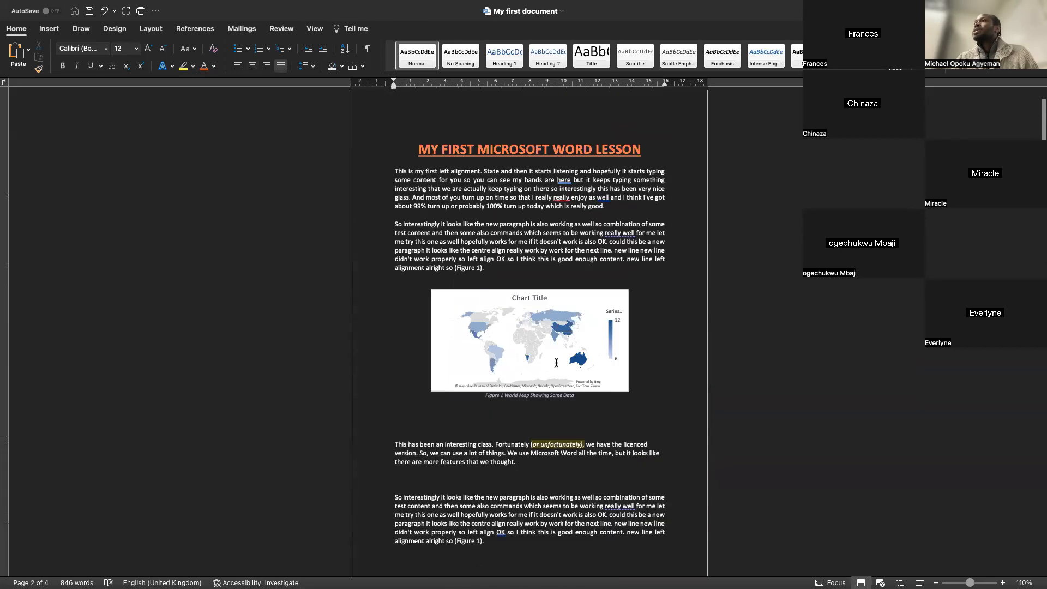
left_click_drag(652, 155, 411, 163)
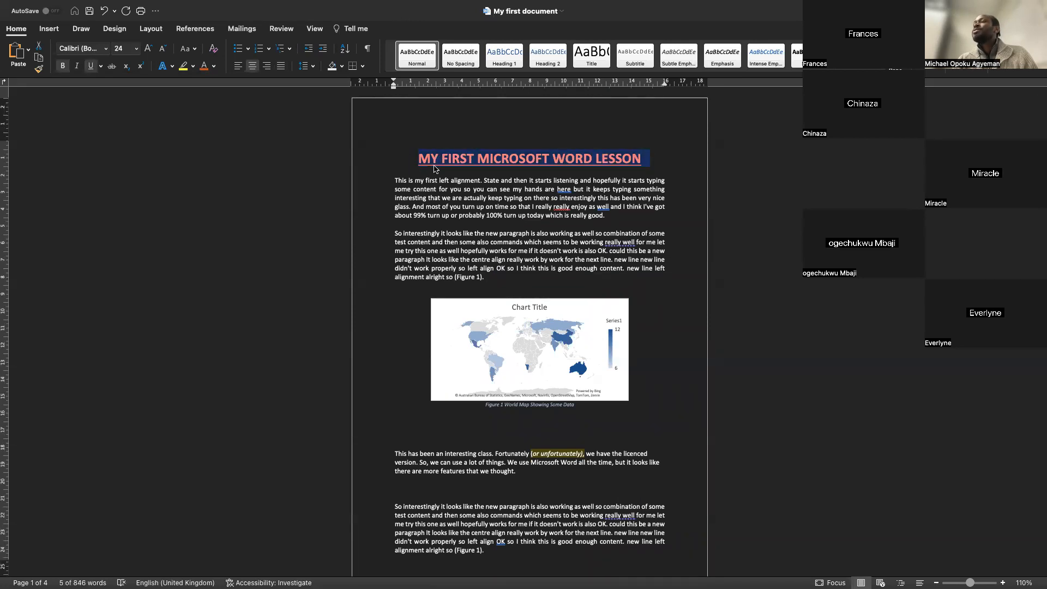
scroll(433, 169, "down", 1)
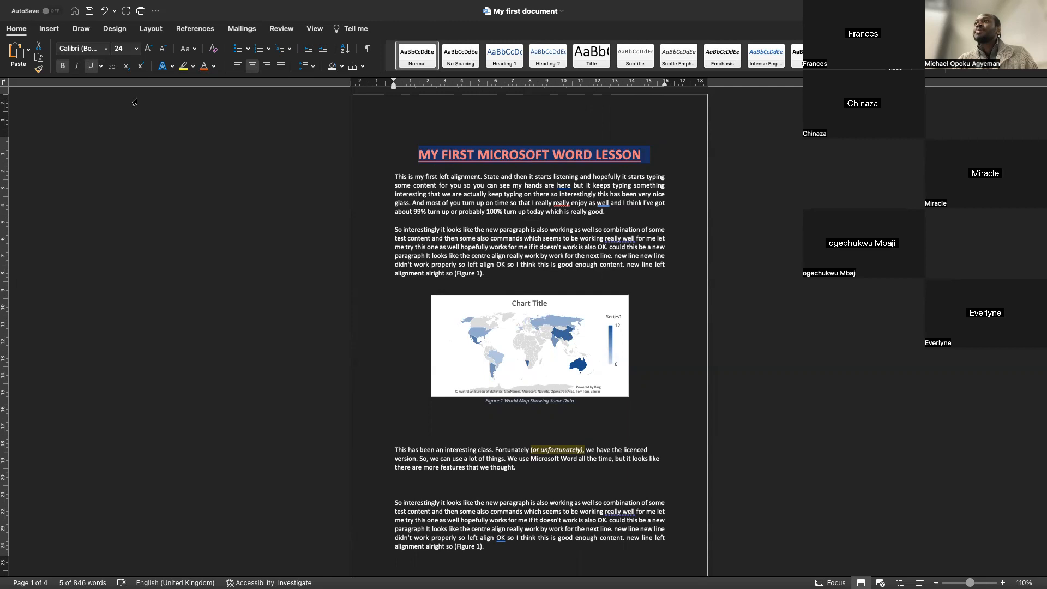
left_click(38, 68)
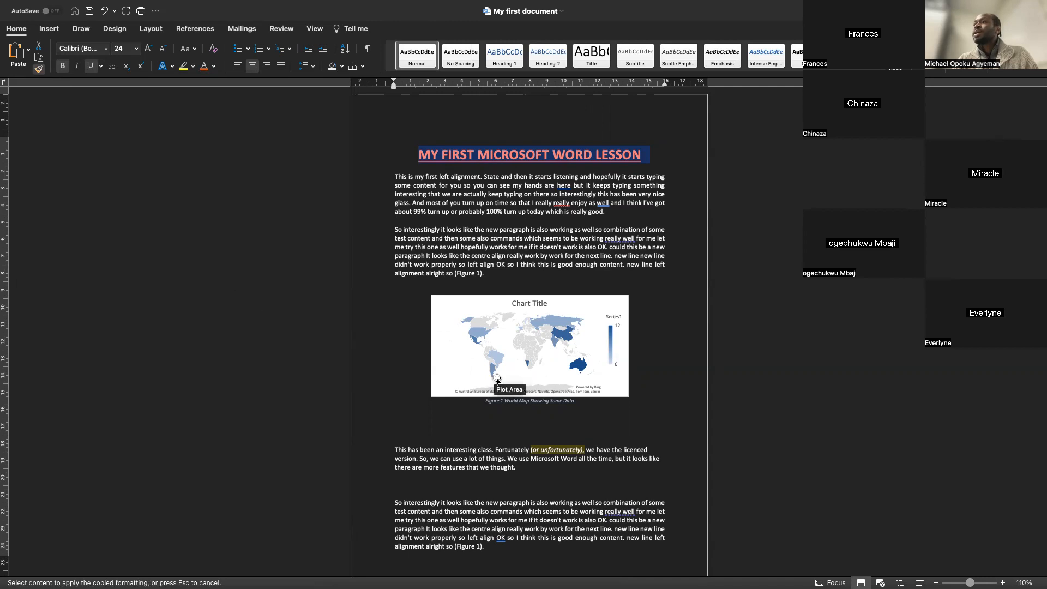
scroll(497, 379, "down", 10)
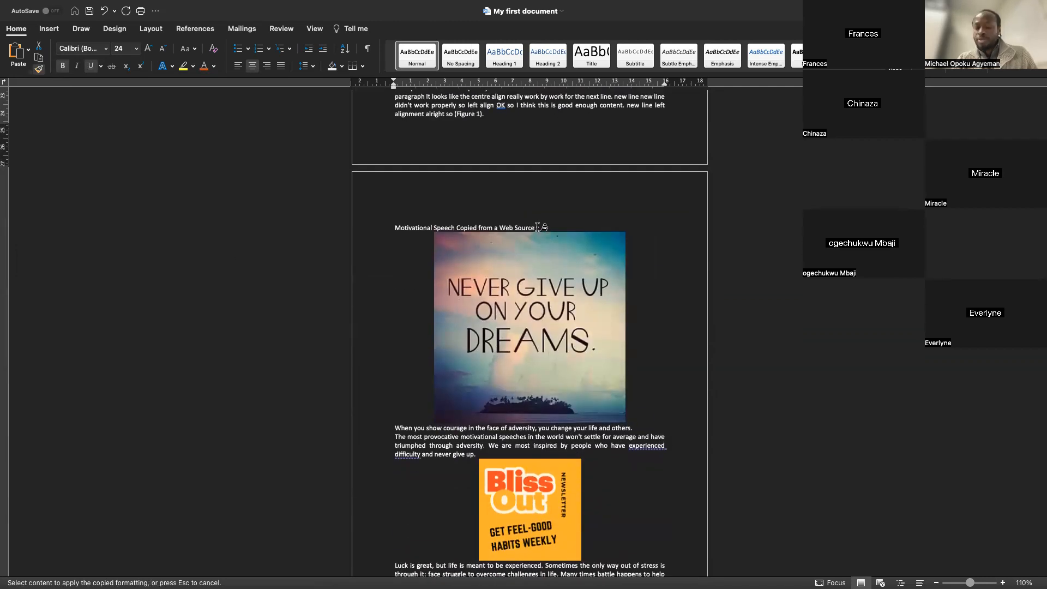
left_click_drag(537, 226, 393, 227)
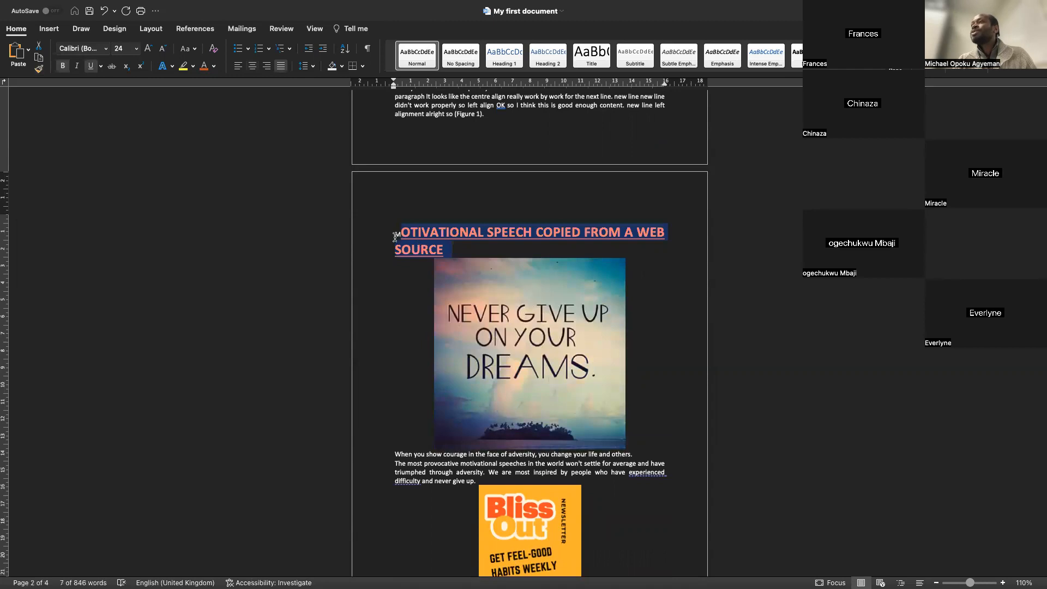
left_click(38, 68)
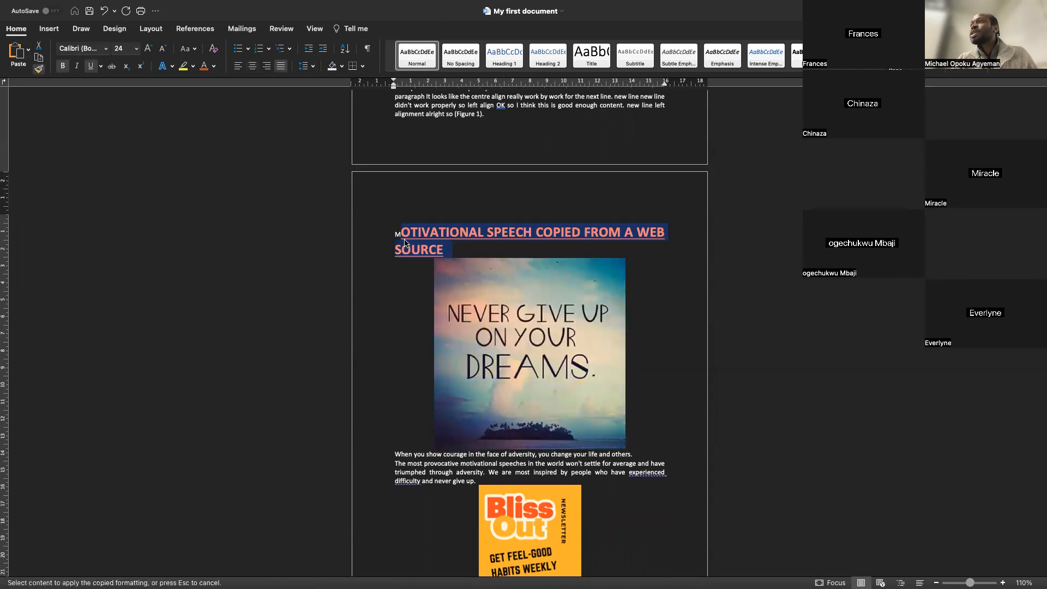
left_click_drag(391, 236, 404, 236)
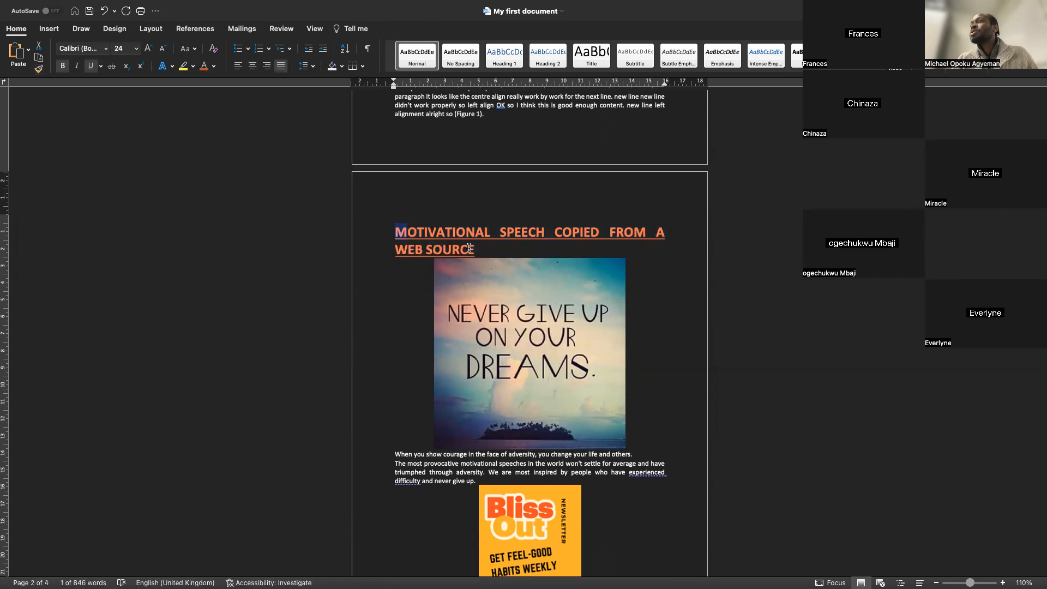
Center the "Motivational Speech Copied from a Web Source" heading
left_click_drag(481, 248, 425, 225)
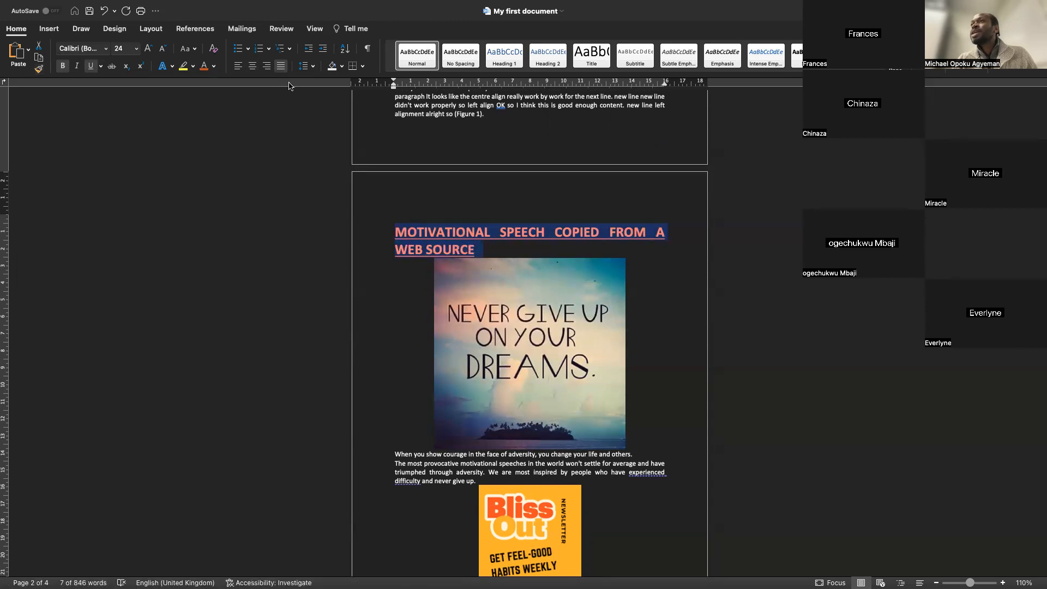
left_click(252, 65)
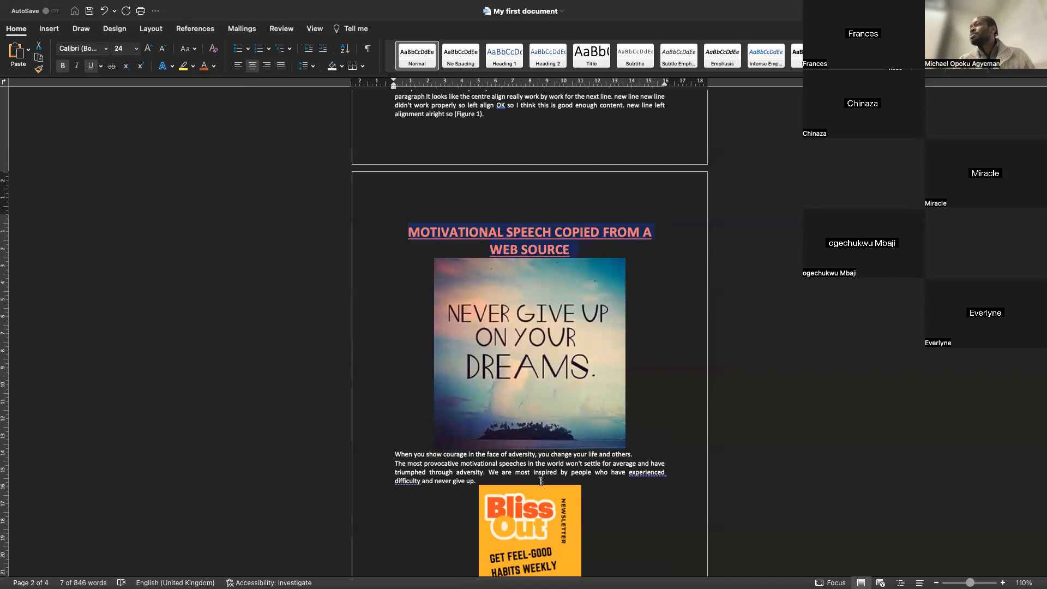
left_click(561, 509)
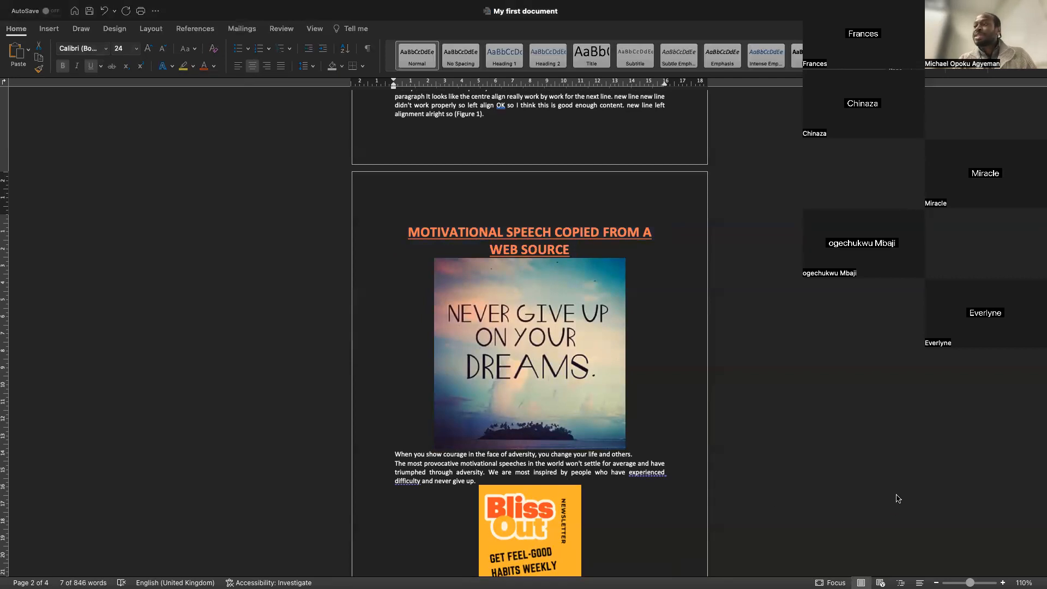
Delete the Bliss Out newsletter image from the article
left_click(631, 532)
left_click(615, 529)
left_click(555, 532)
key("Delete")
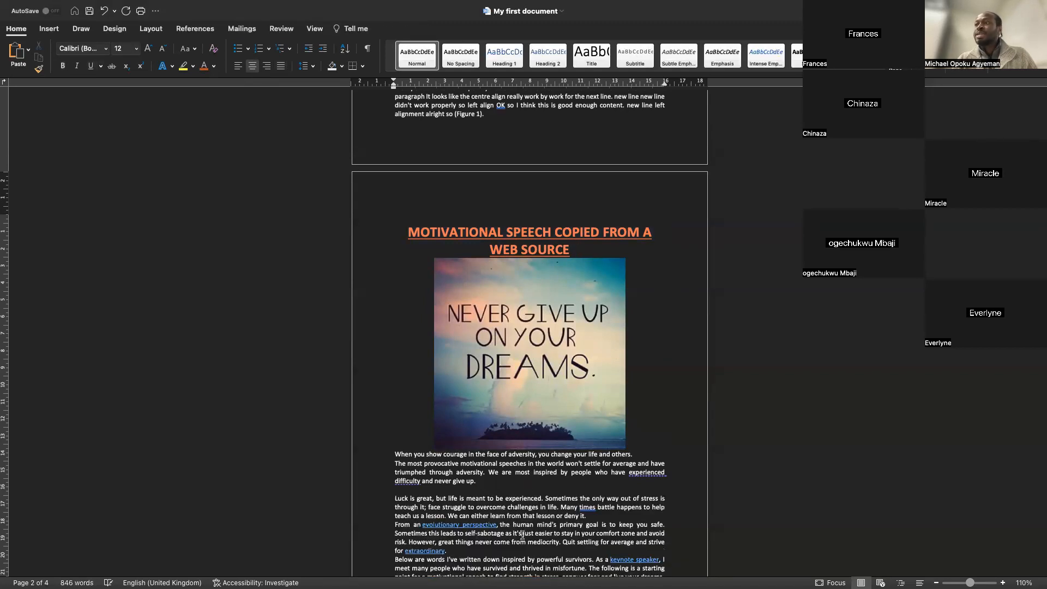
key("super+Tab")
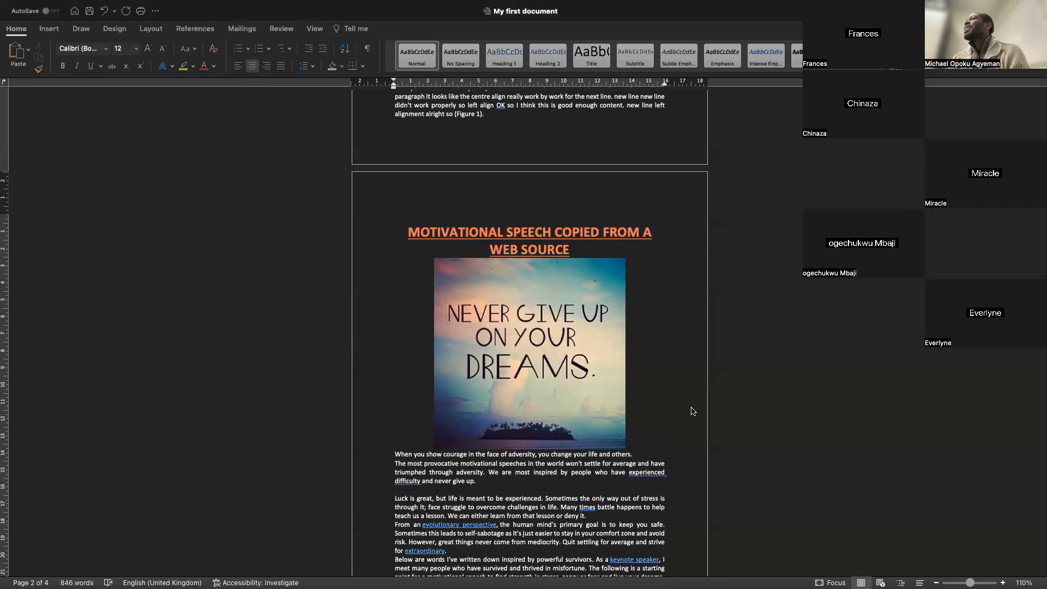
Highlight the word "alignment." in the first paragraph under the document title
scroll(688, 418, "down", 3)
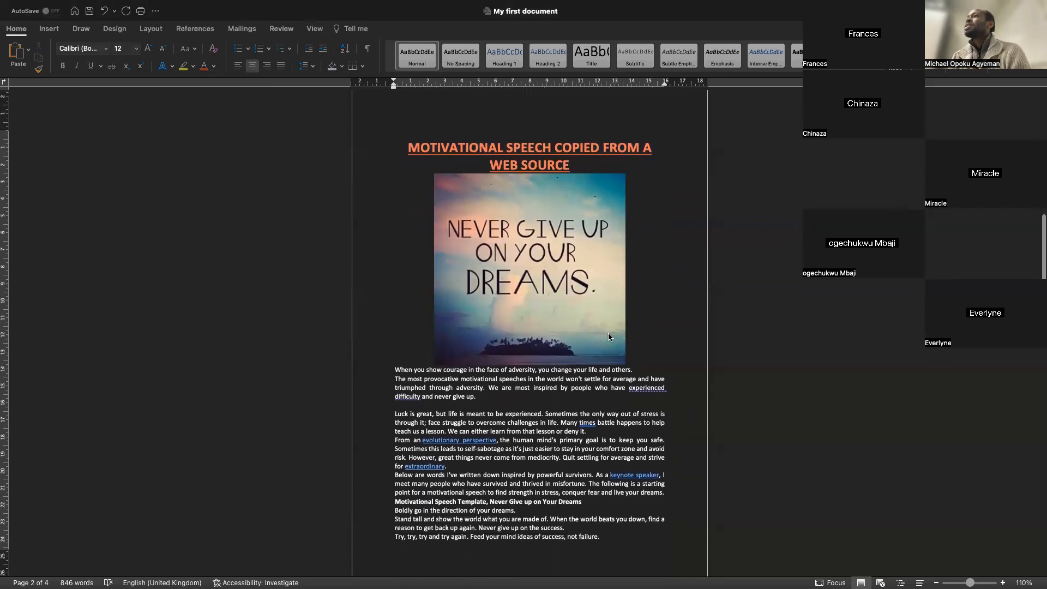
scroll(607, 332, "down", 5)
scroll(609, 336, "up", 15)
scroll(608, 337, "up", 2)
scroll(609, 336, "down", 5)
scroll(608, 336, "up", 6)
scroll(608, 336, "down", 2)
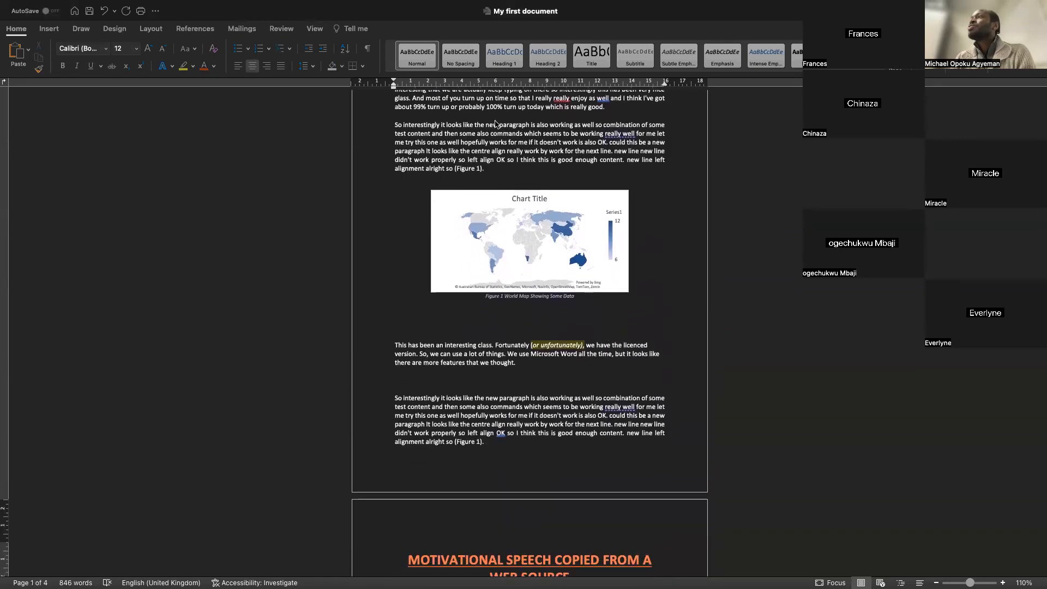
scroll(498, 127, "up", 5)
scroll(500, 130, "down", 10)
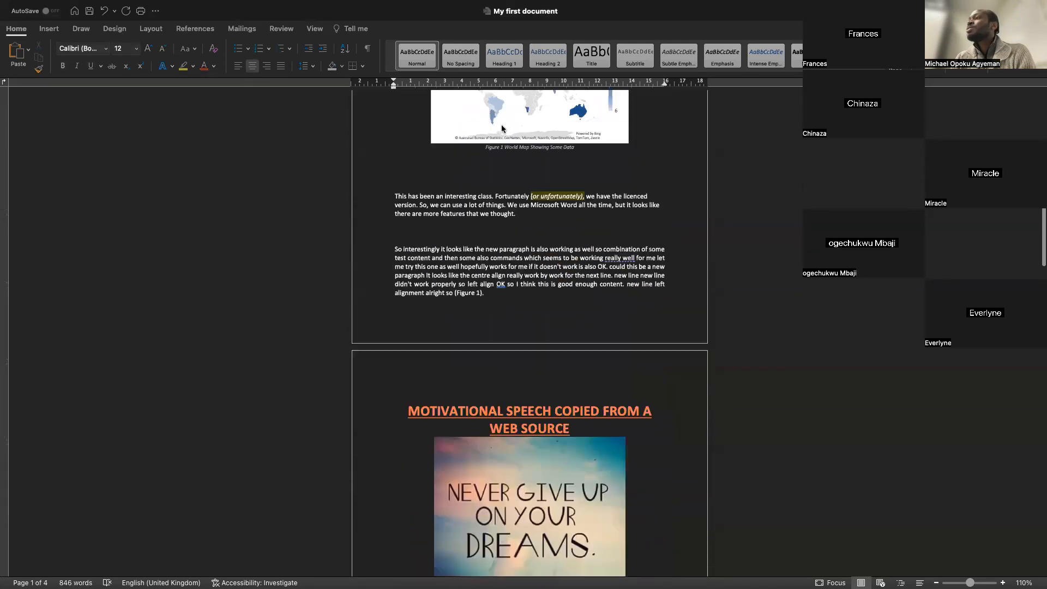
scroll(500, 131, "up", 8)
double_click(475, 180)
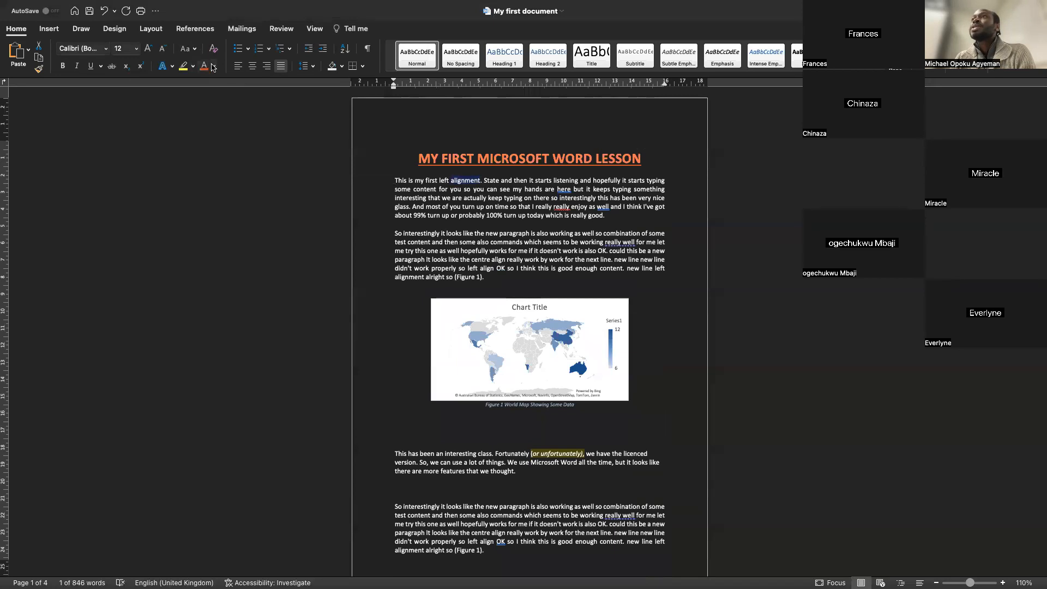
left_click(183, 66)
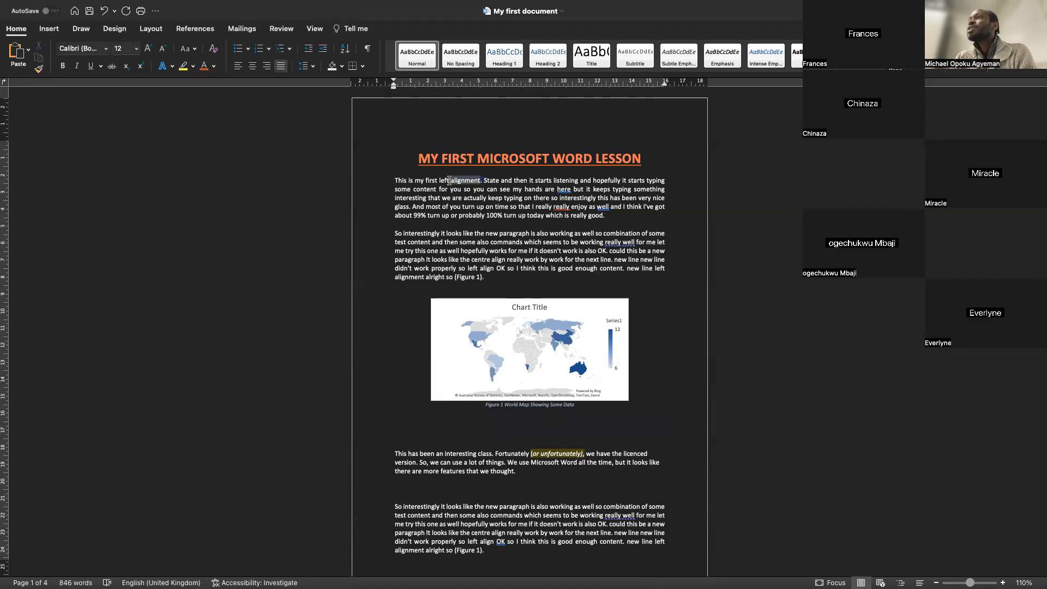
Change the selected word's font to AkayaTelivigala at 16 pt
scroll(449, 180, "up", 10)
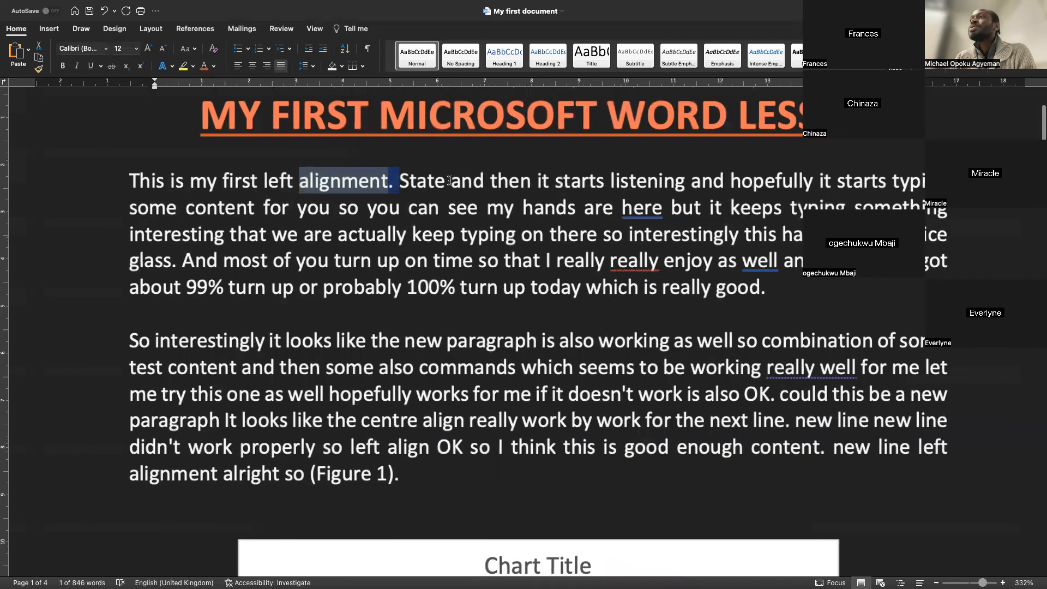
left_click(105, 49)
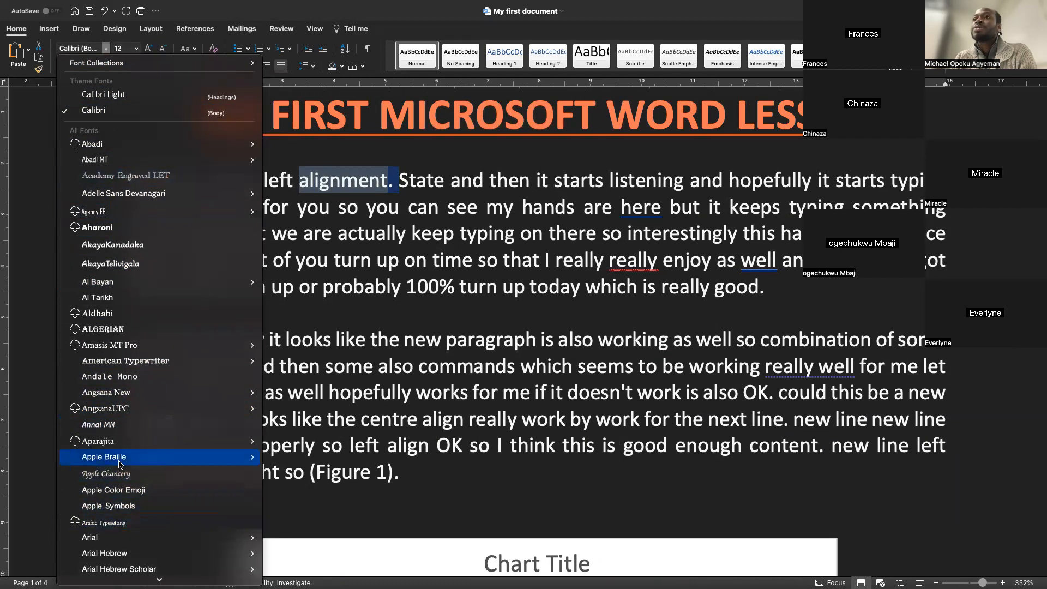
mouse_move(121, 461)
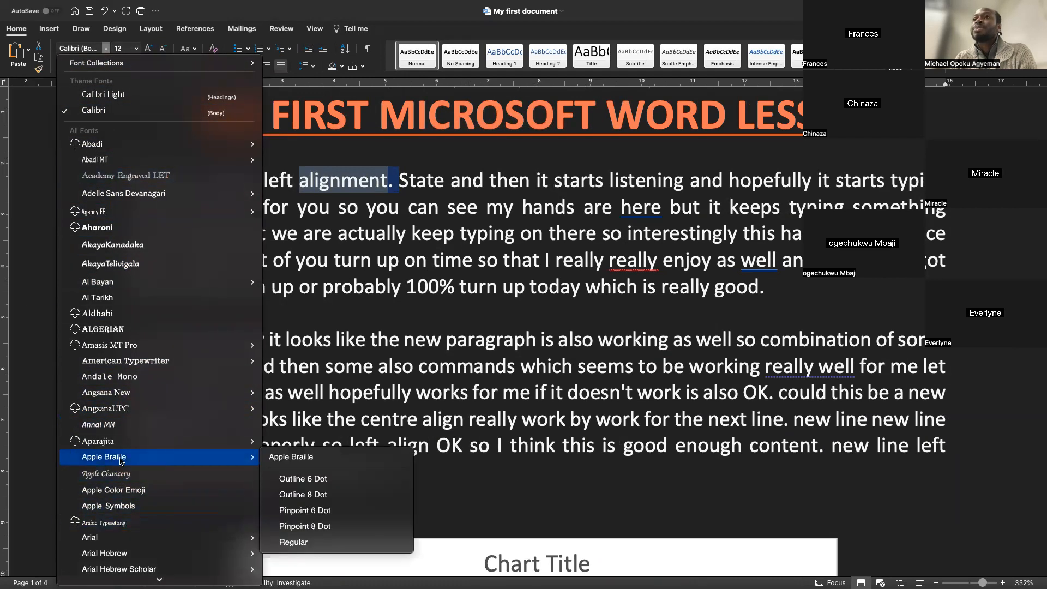
left_click(134, 376)
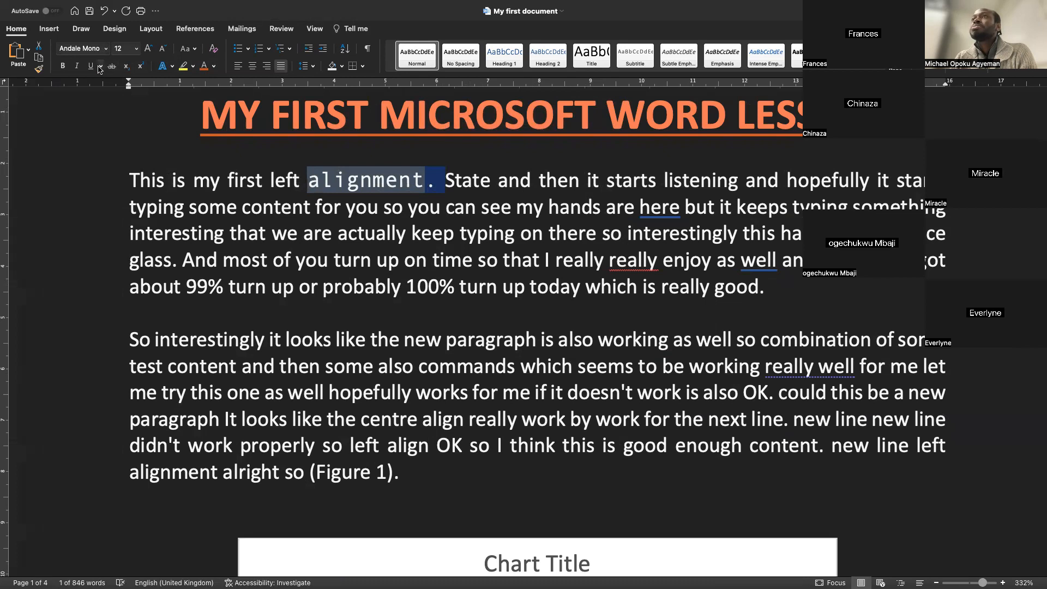
left_click(136, 48)
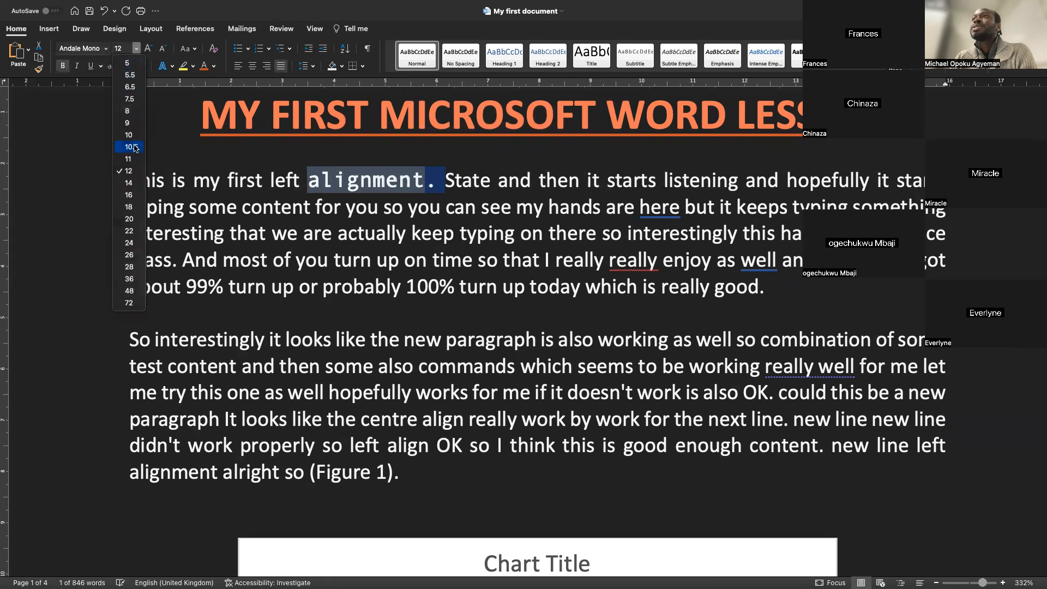
left_click(128, 195)
left_click(106, 49)
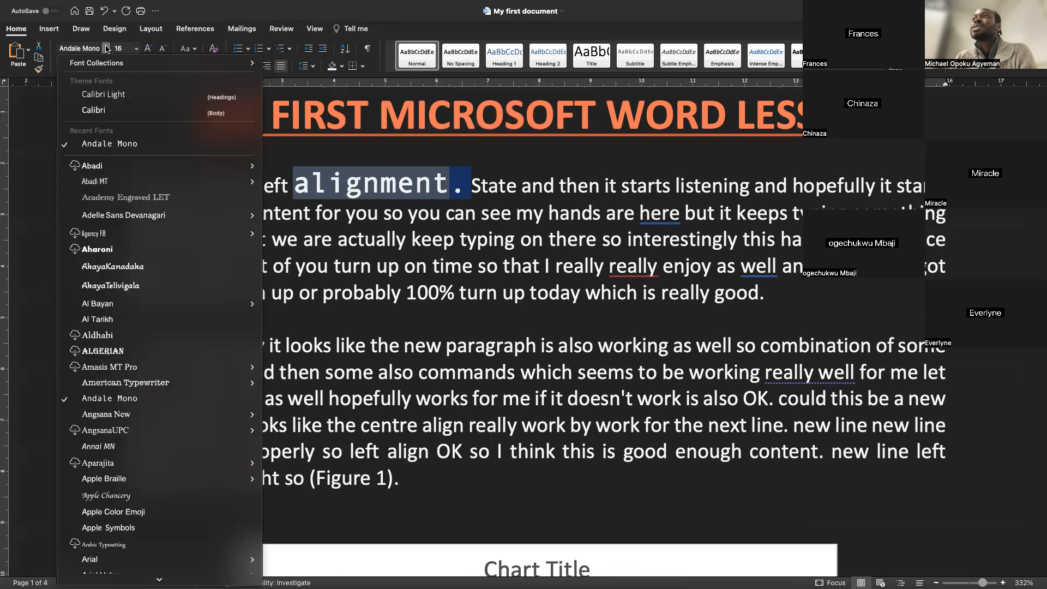
left_click(133, 286)
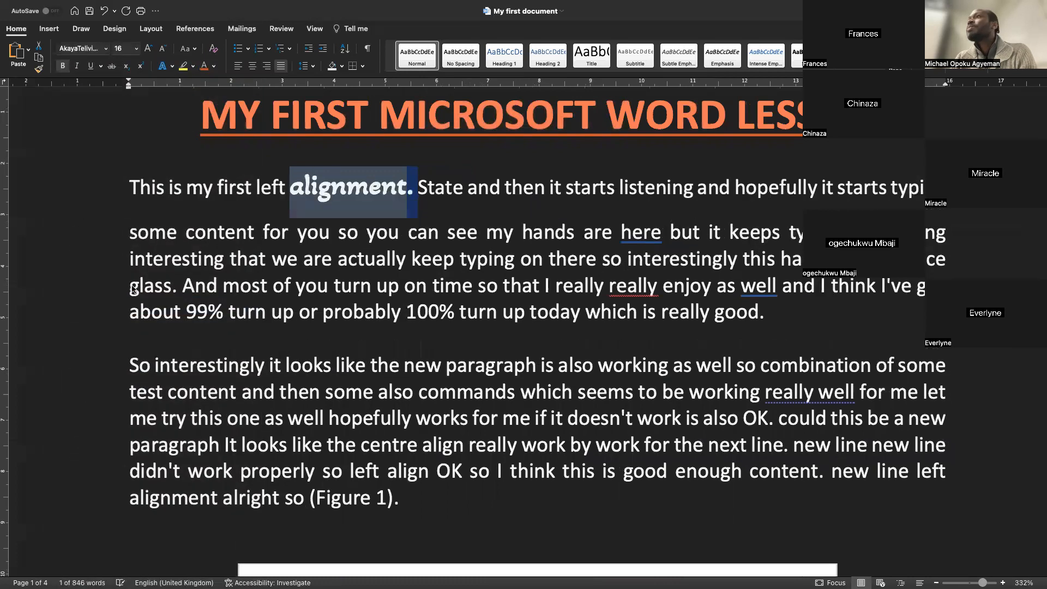
Copy the formatting of "alignment." onto the word "commands" in the second paragraph with Format Painter
left_click(429, 209)
left_click_drag(410, 188, 288, 188)
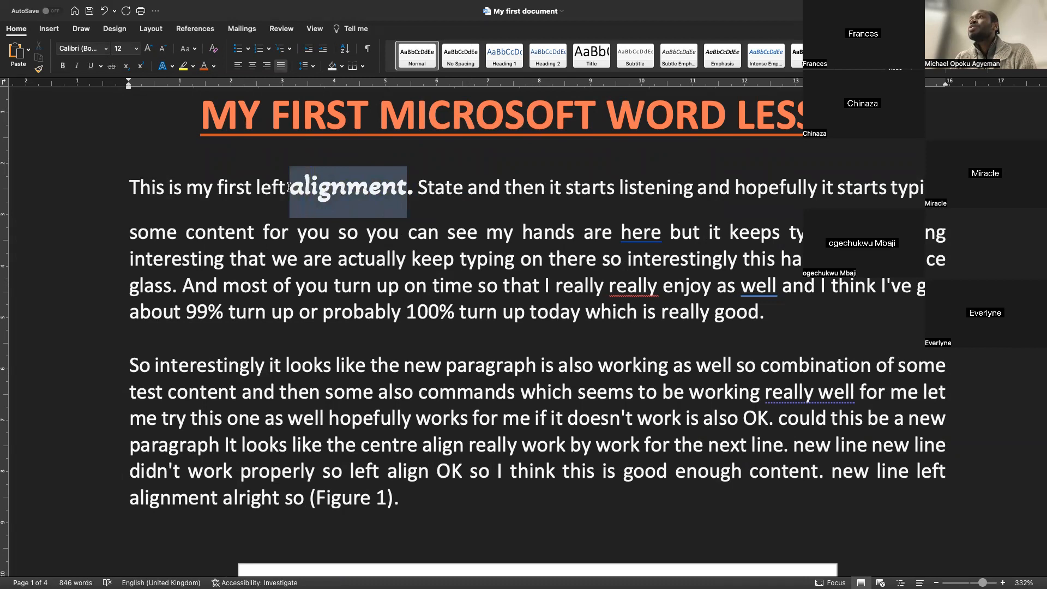
left_click(39, 68)
left_click_drag(515, 391, 423, 393)
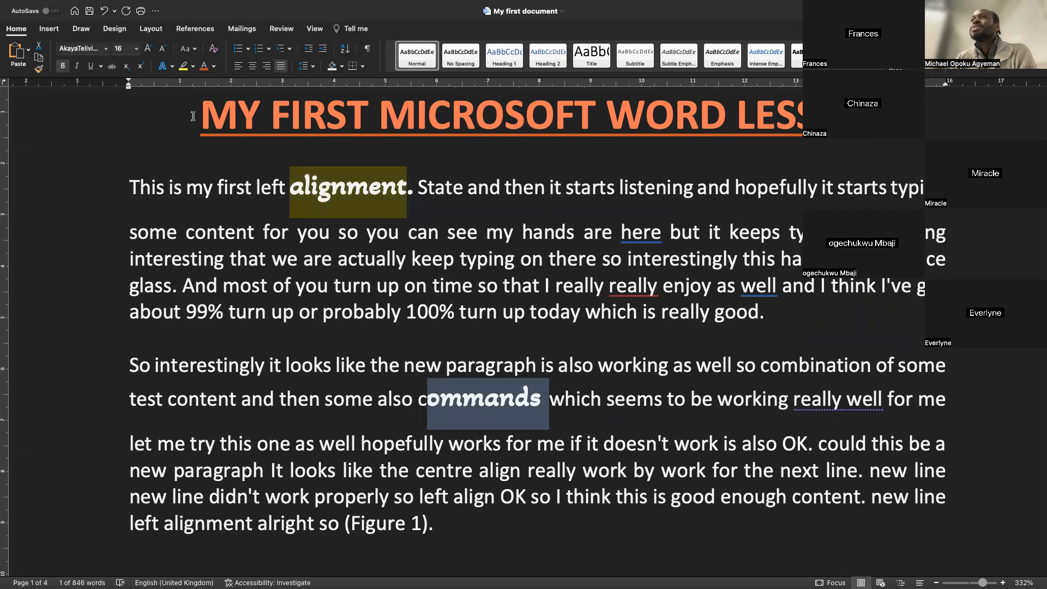
left_click(39, 70)
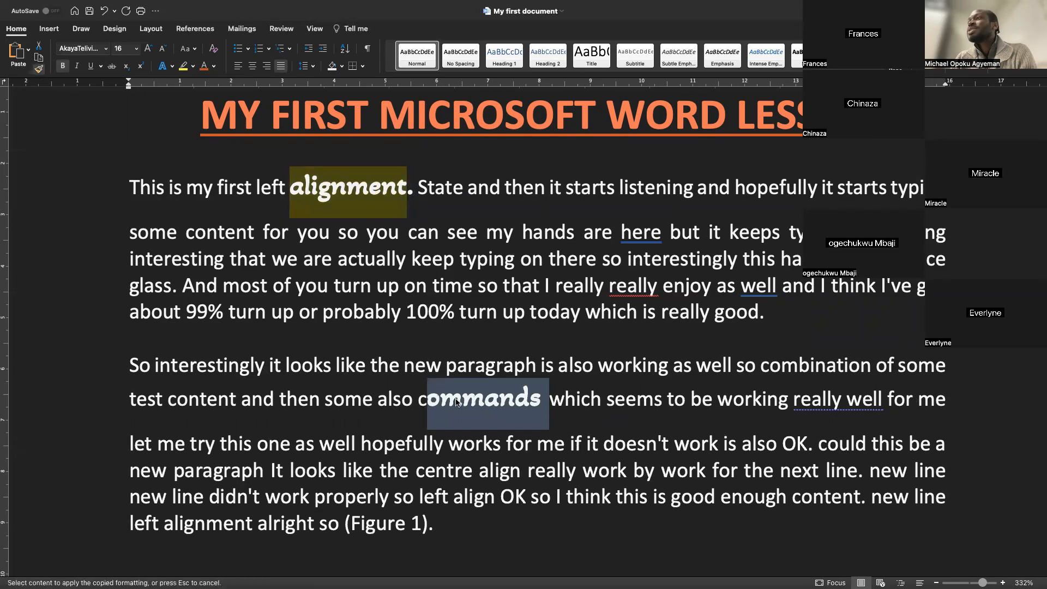
left_click_drag(418, 394, 436, 397)
left_click(629, 324)
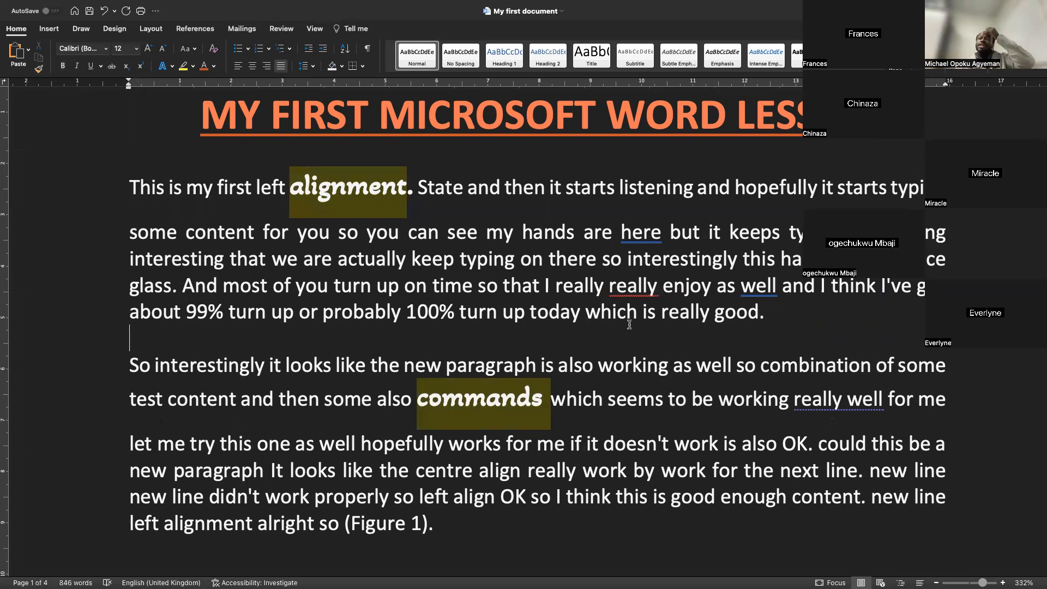
Start two new lines after the "Keynote Plenary Speakers ideas to kickstart a speech" line at the article's end
scroll(629, 325, "down", 2)
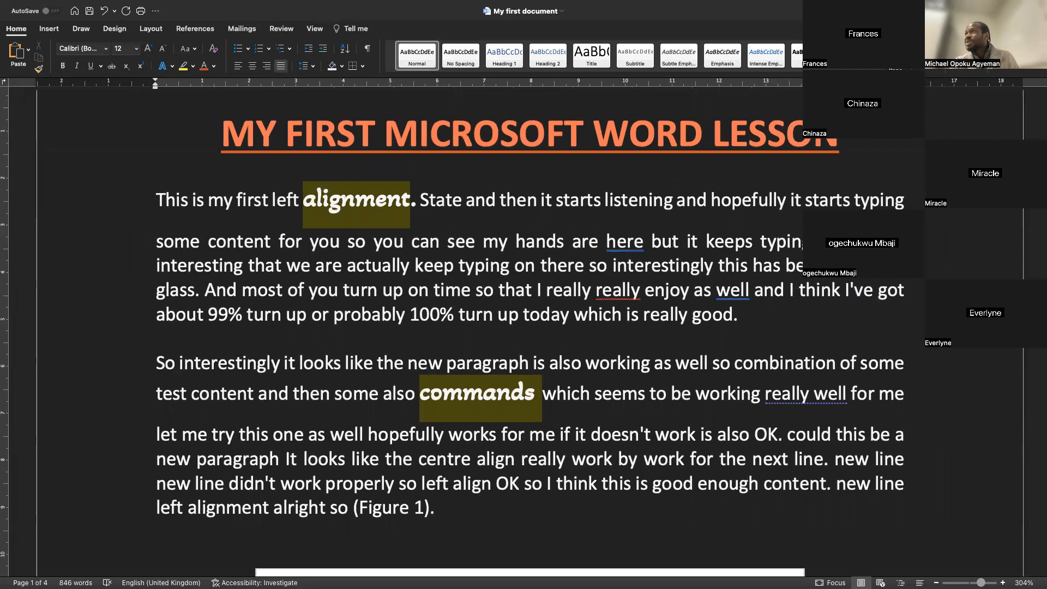
mouse_move(566, 5)
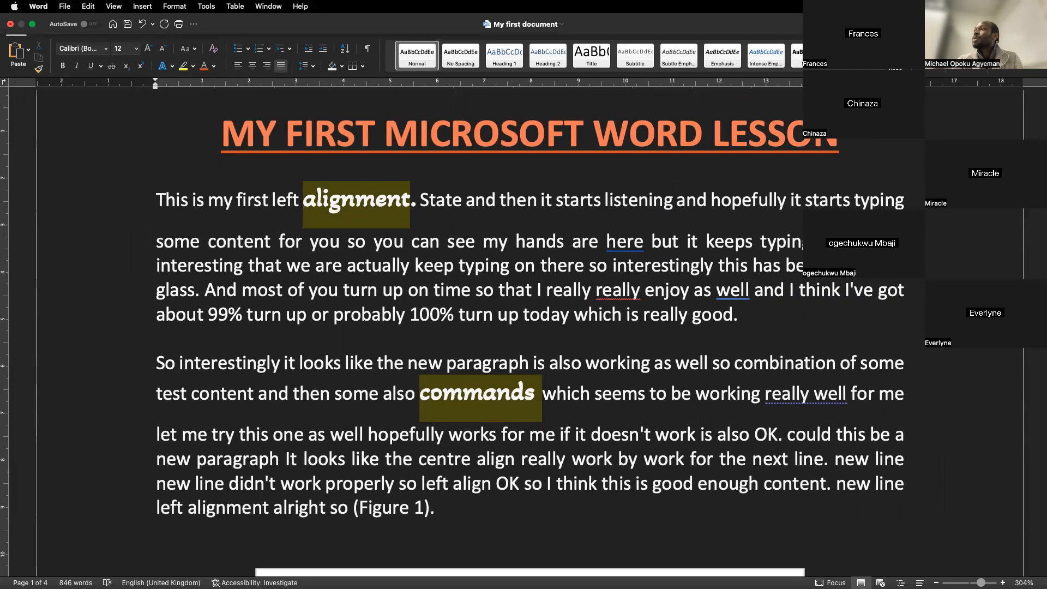
scroll(529, 332, "up", 2)
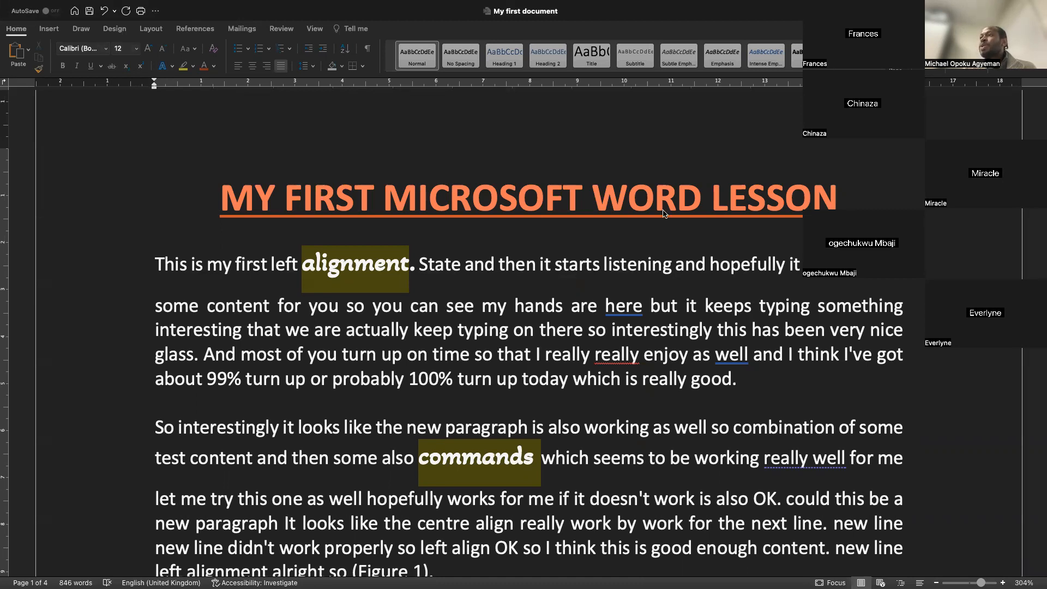
scroll(402, 362, "down", 15)
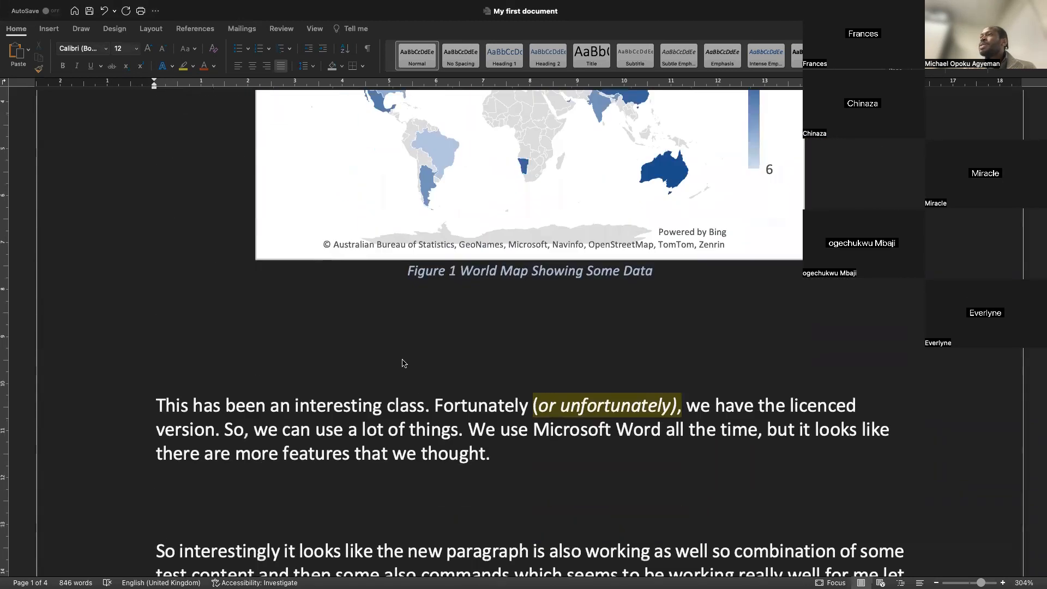
scroll(402, 362, "down", 3)
scroll(402, 362, "up", 6)
scroll(402, 361, "down", 10)
scroll(403, 362, "down", 15)
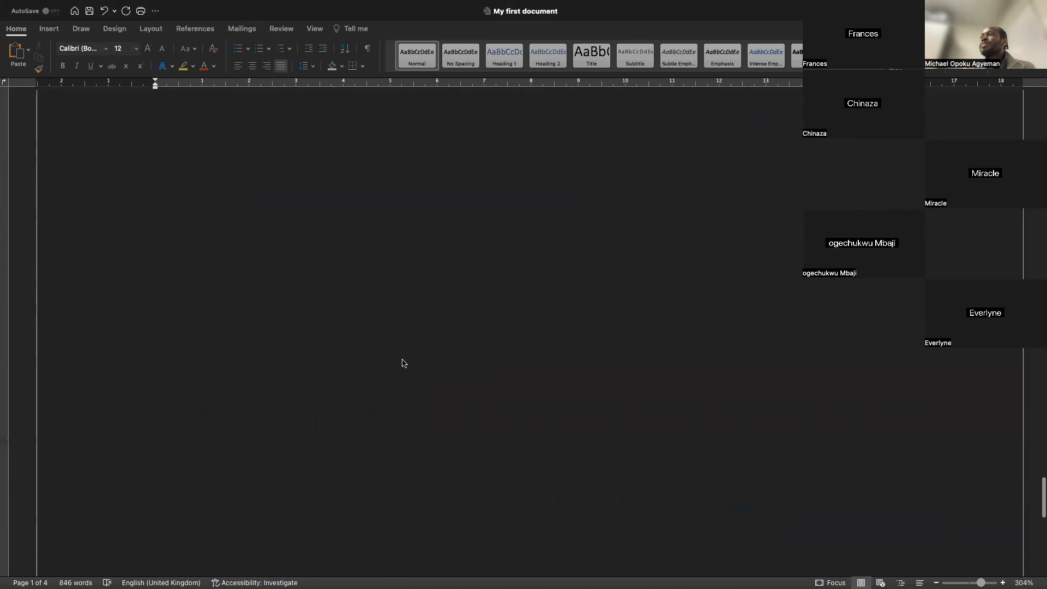
scroll(403, 362, "up", 8)
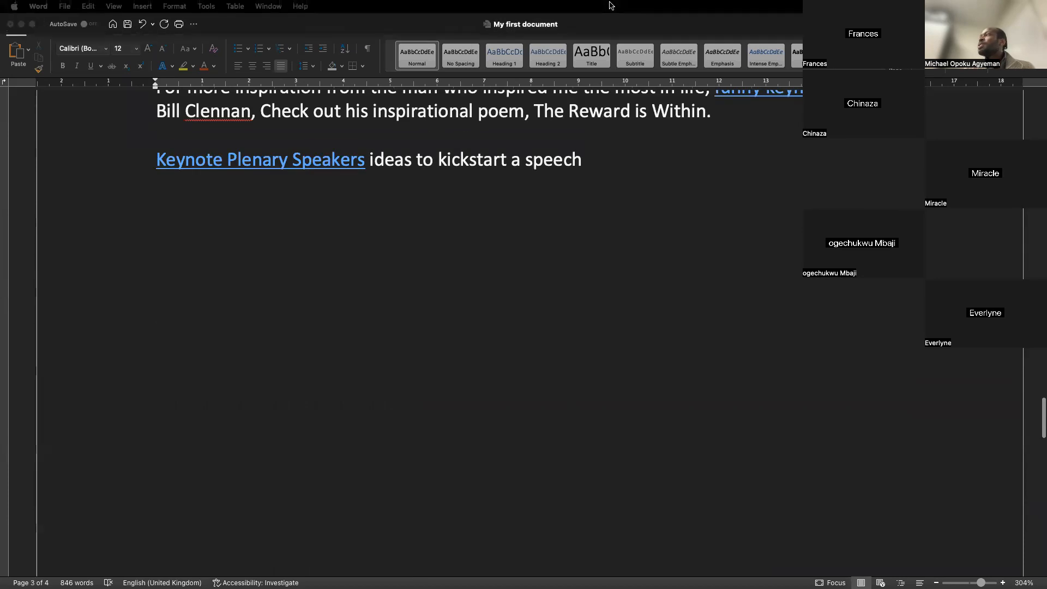
left_click(665, 187)
key("Return")
key("Return")
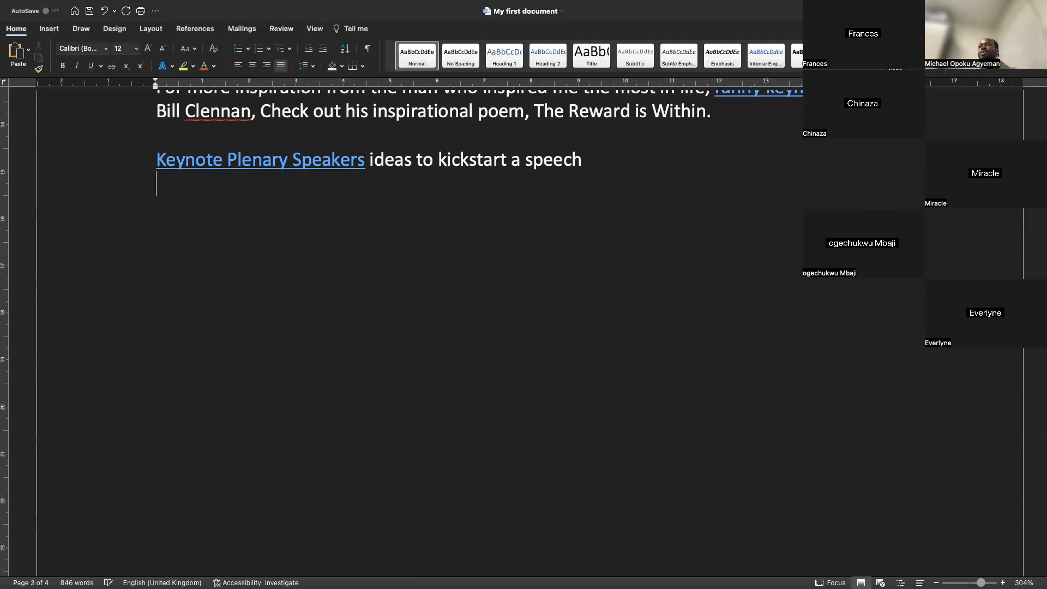
Type the date "3rd December" on the new line and begin a further line
type("3")
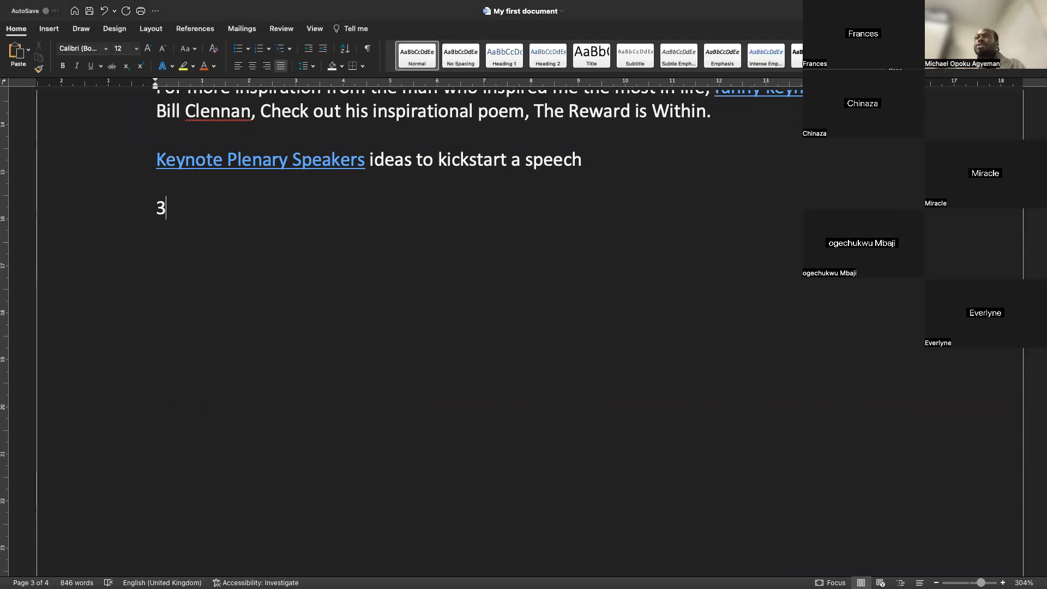
type("rd ")
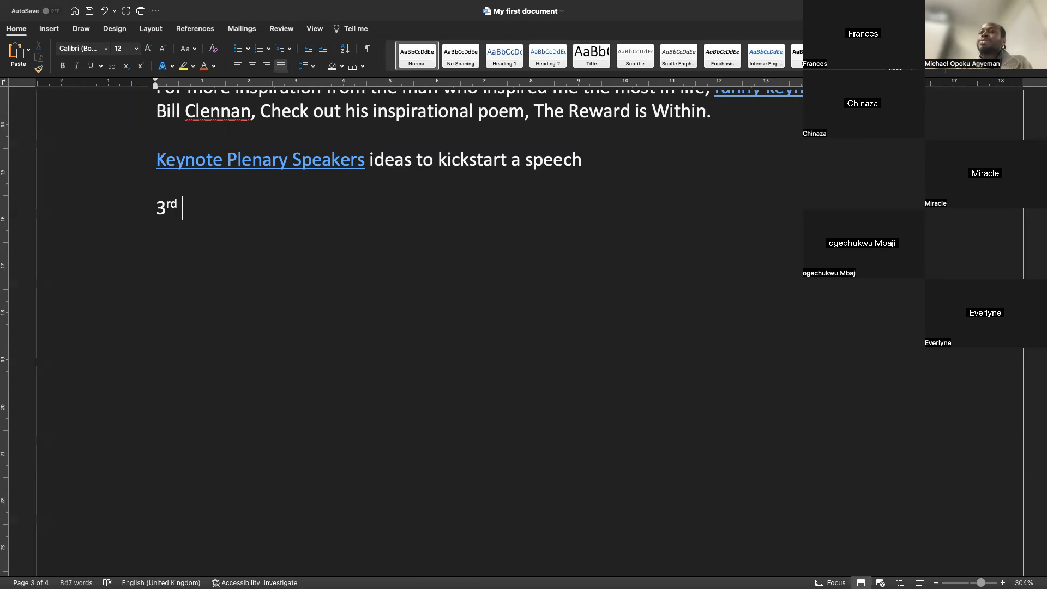
type("Decem")
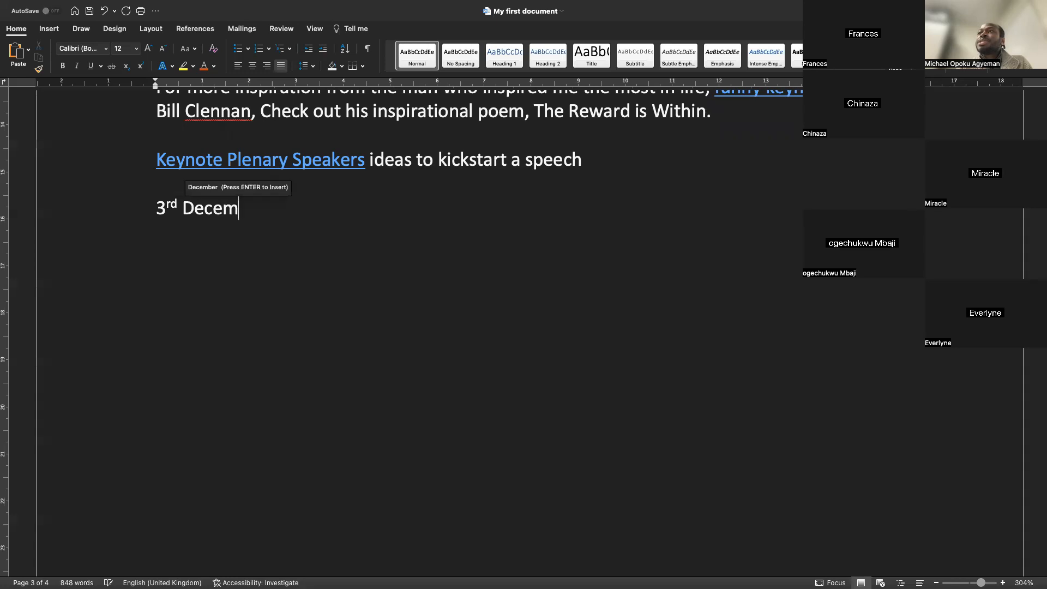
type("ber Feb")
key("BackSpace")
key("BackSpace")
key("BackSpace")
key("Return")
Type "2nd February" on the next line and start another new line
type("2nds")
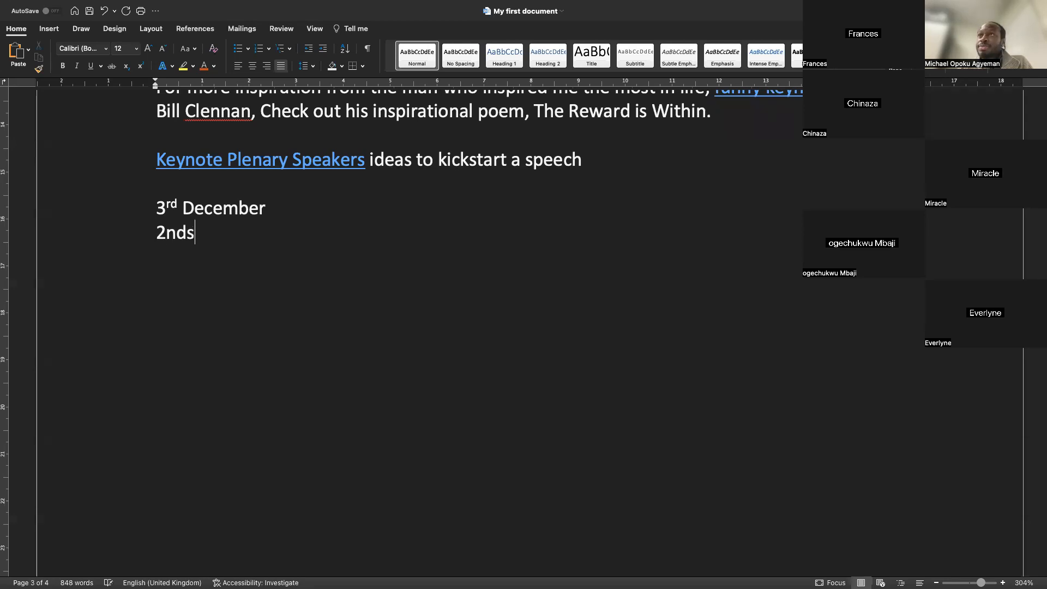
key("BackSpace")
type("D")
key("BackSpace")
type("Fru")
key("BackSpace")
key("BackSpace")
type("ebruar")
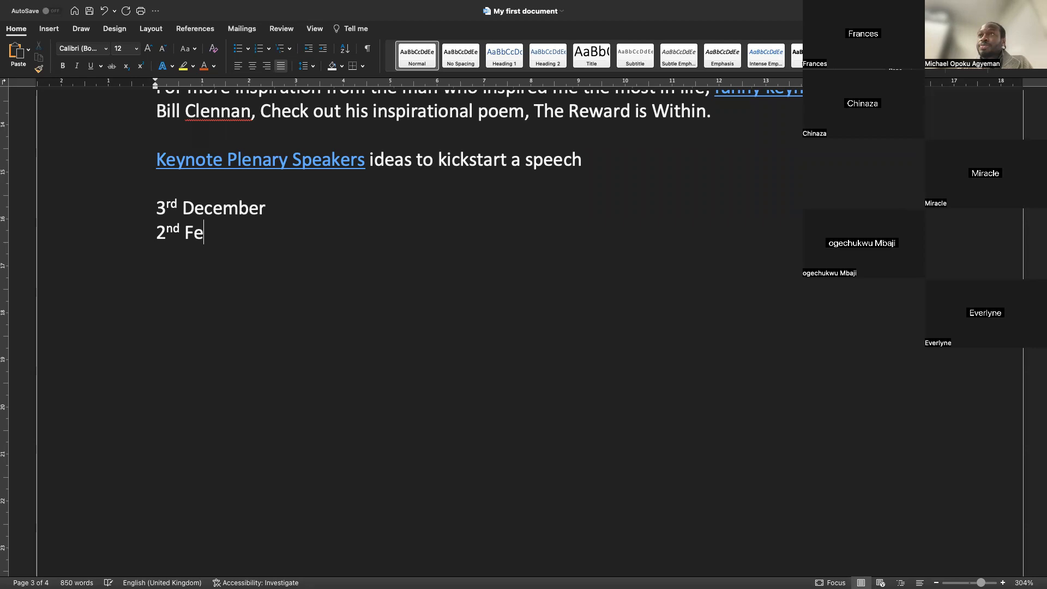
type("y")
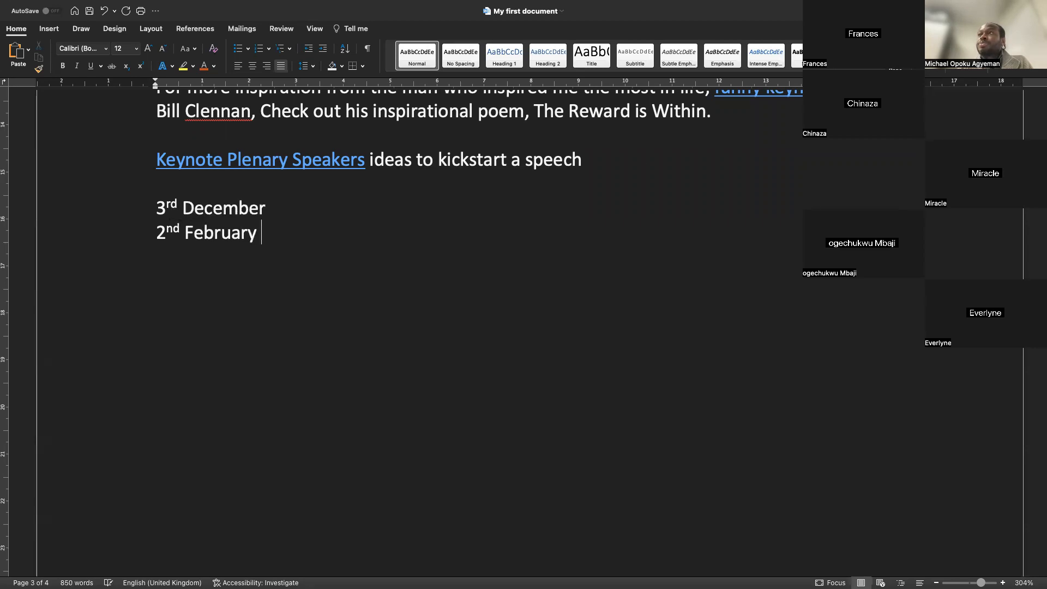
key("Return")
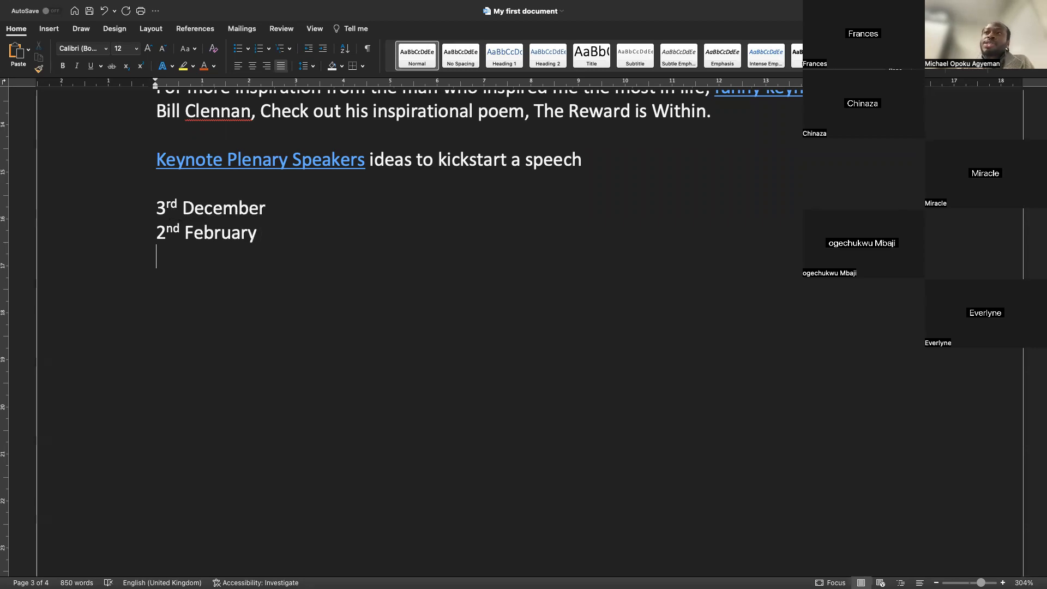
Select the ordinal suffixes "rd" and "nd" in the two date lines to examine their formatting
scroll(414, 236, "up", 5)
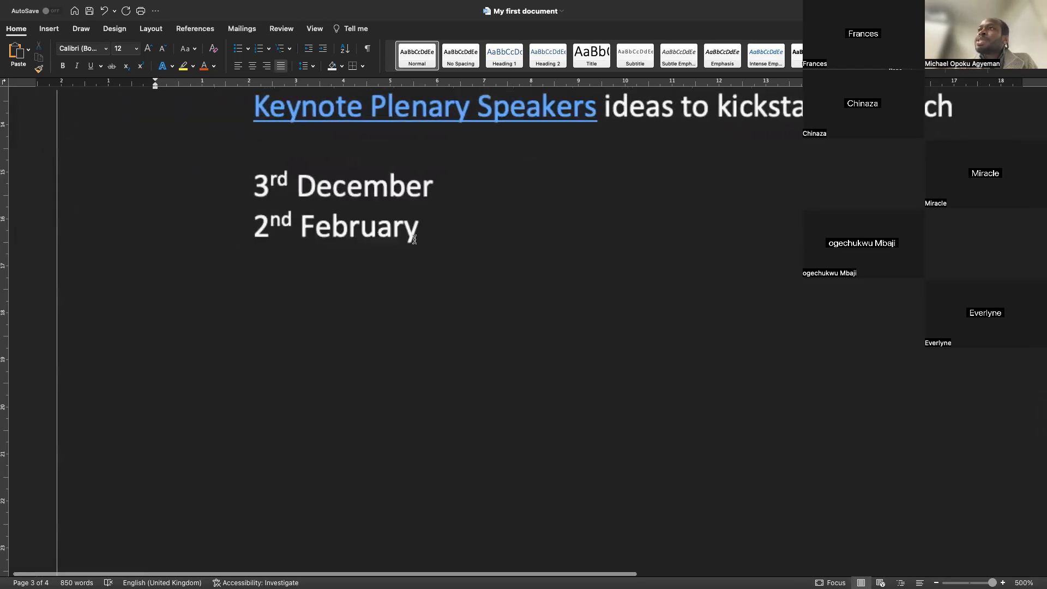
left_click_drag(266, 181, 284, 184)
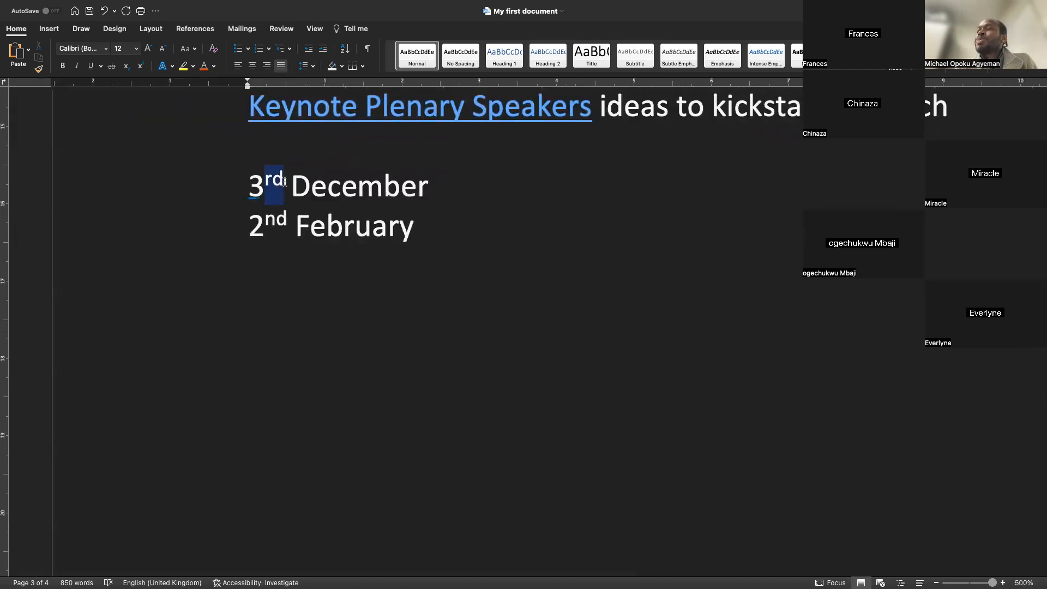
left_click_drag(266, 228, 274, 228)
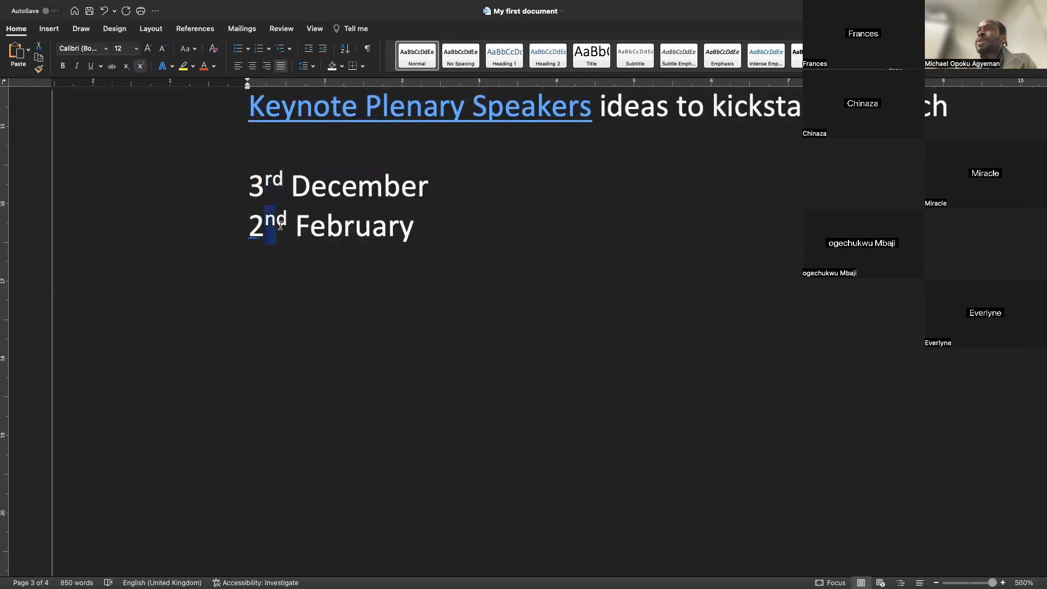
Append 22 to the end of the "2nd February" line
left_click(462, 230)
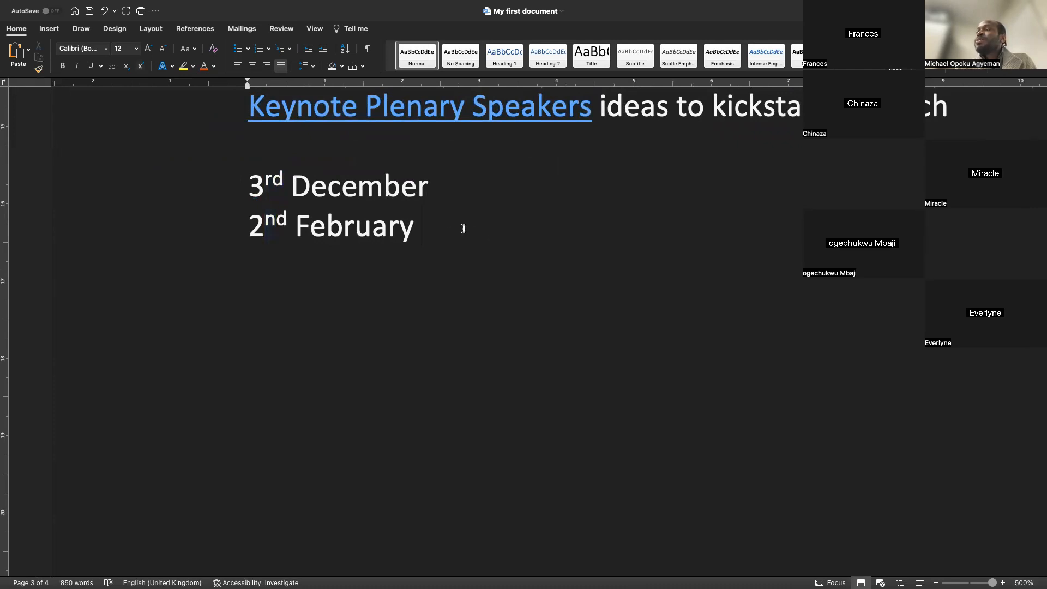
type("22")
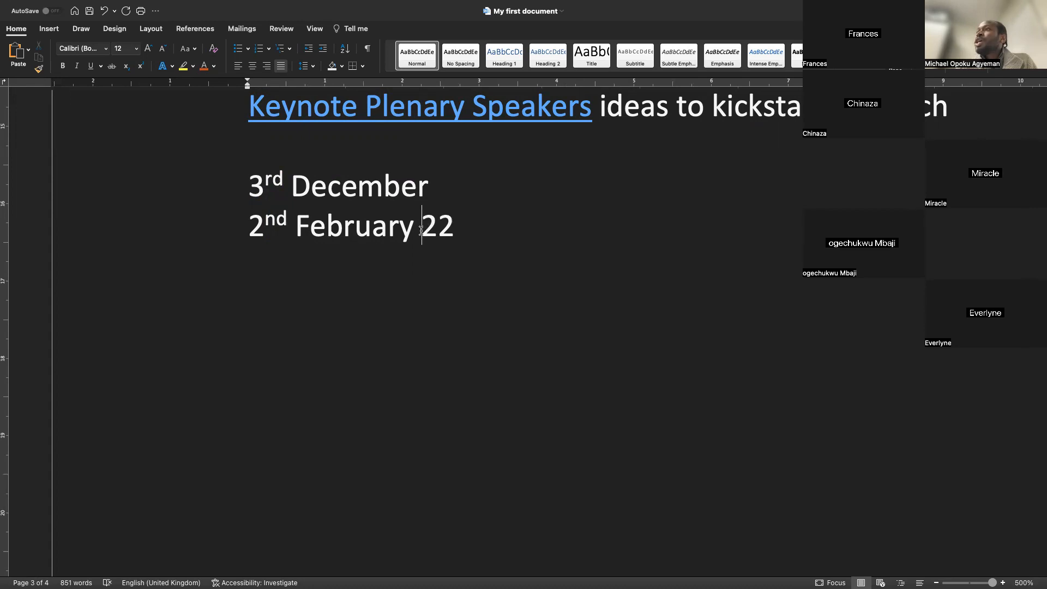
Move the trailing "22" onto its own line and change it to 23
key("Return")
left_click(258, 255)
left_click(280, 265)
key("BackSpace")
type("3")
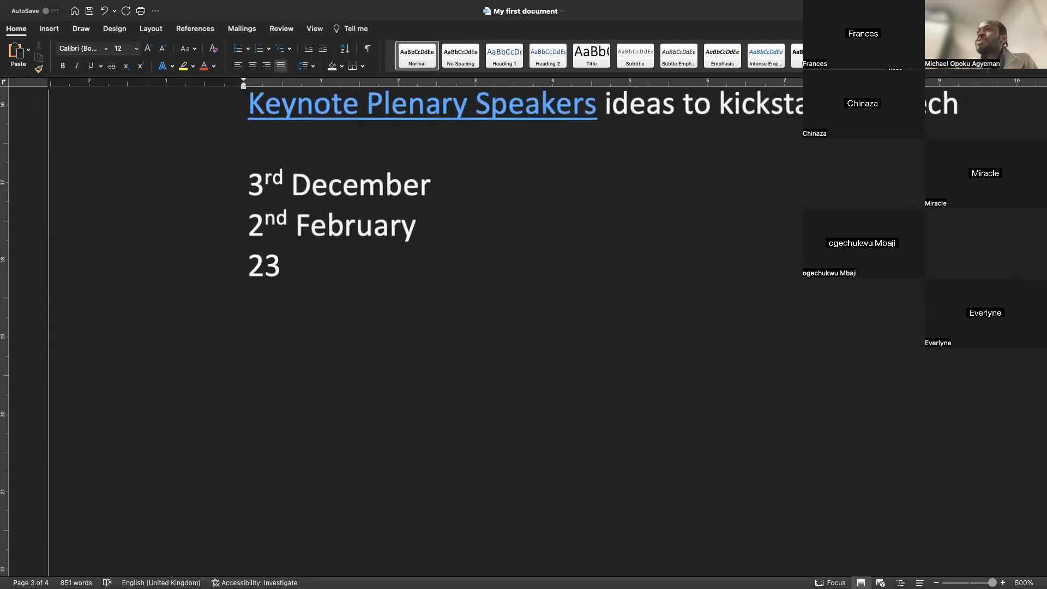
Format the 3 in "23" as superscript
left_click_drag(278, 263, 267, 266)
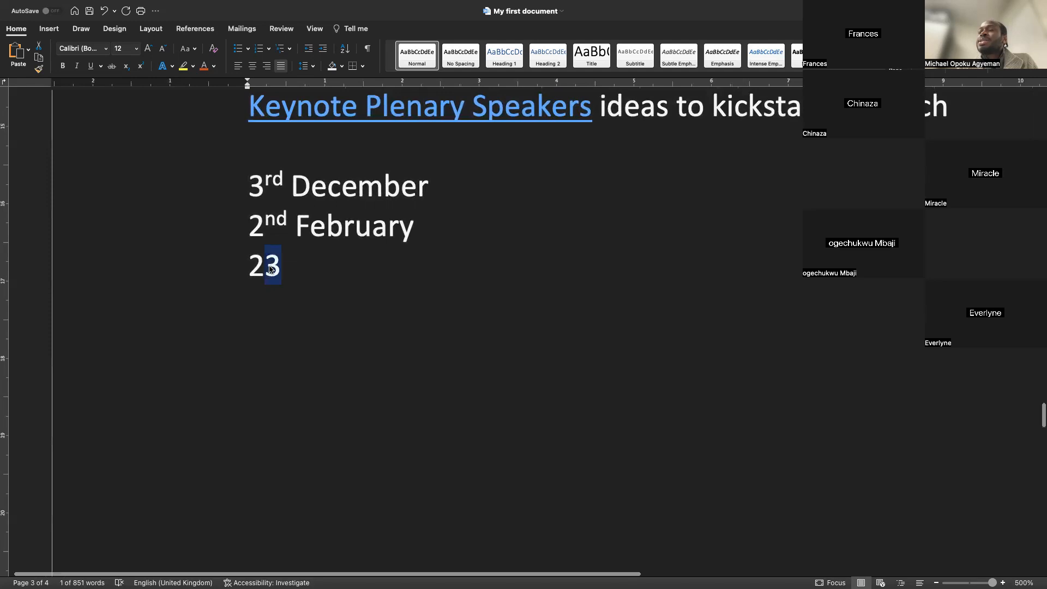
right_click(267, 266)
left_click(296, 368)
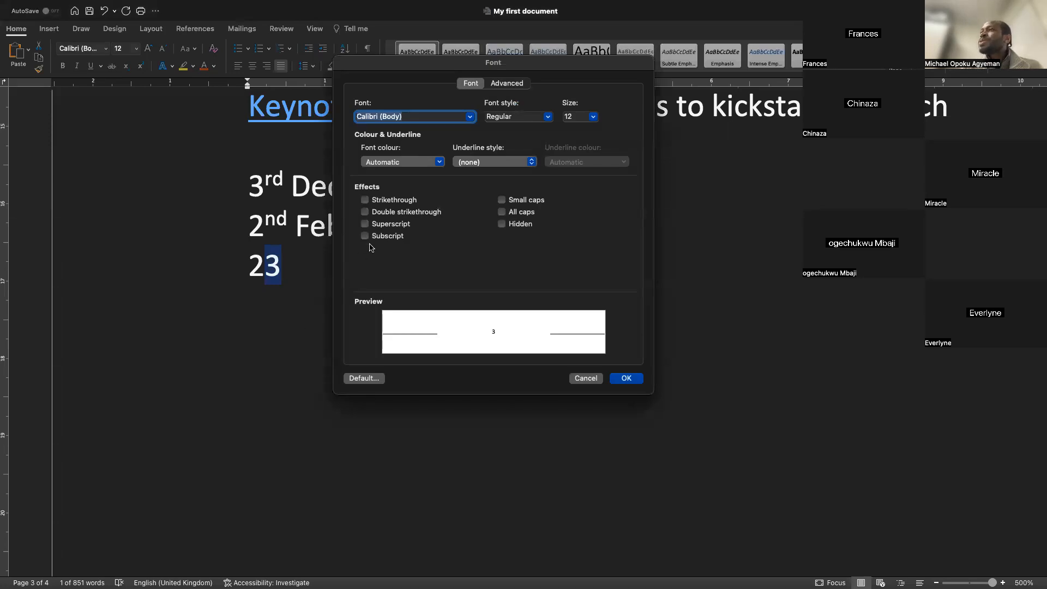
left_click(396, 224)
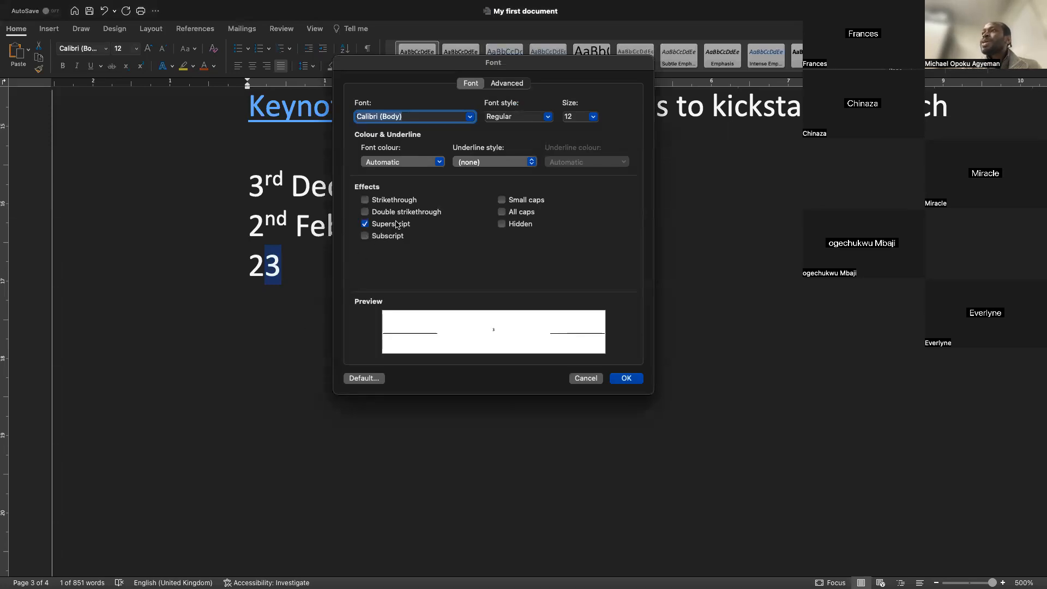
left_click(622, 378)
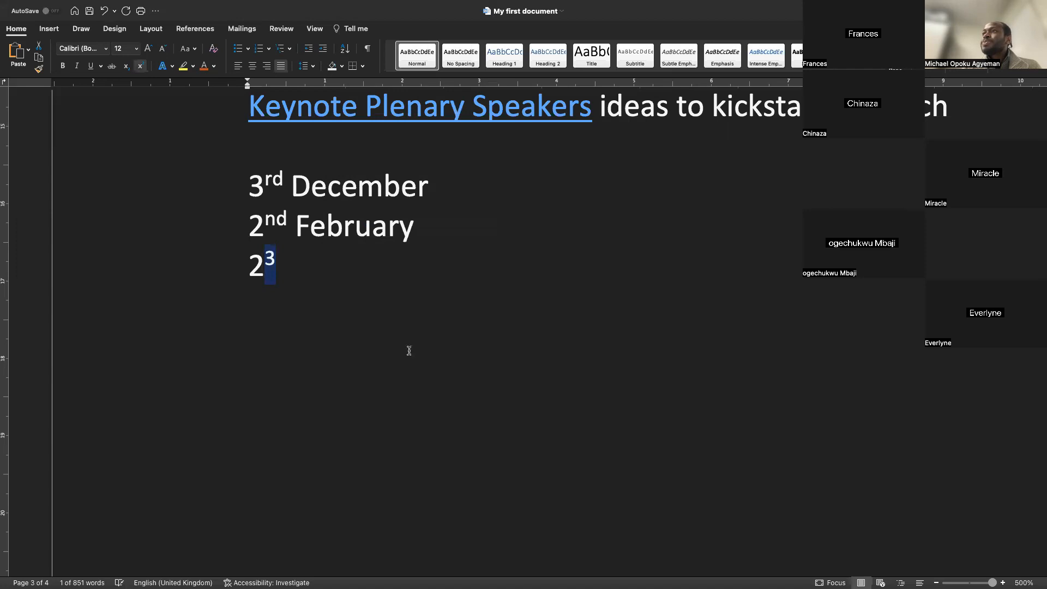
Type 102 on the next line
left_click(335, 321)
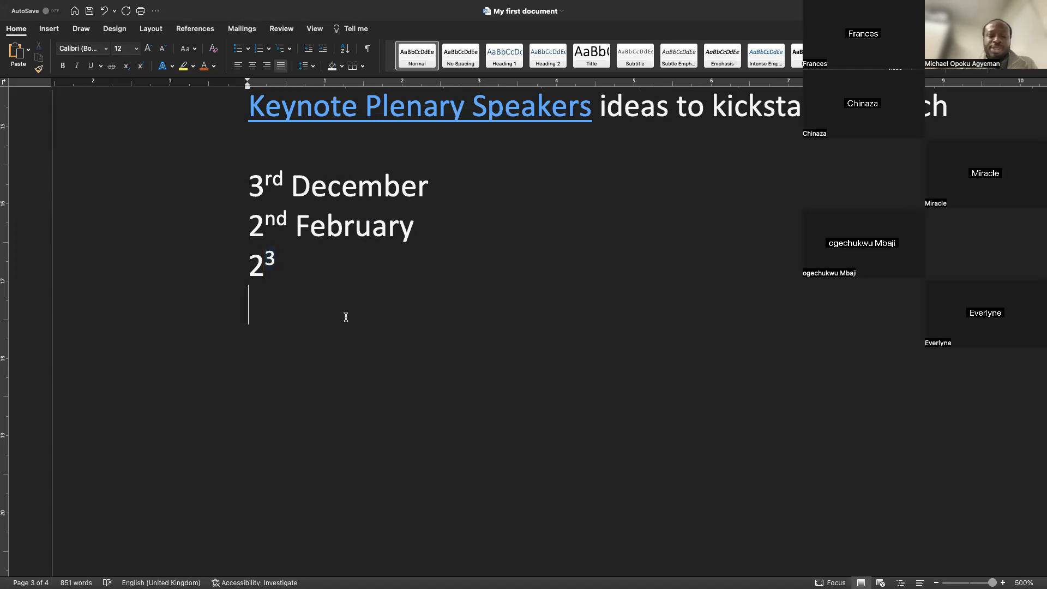
type("2")
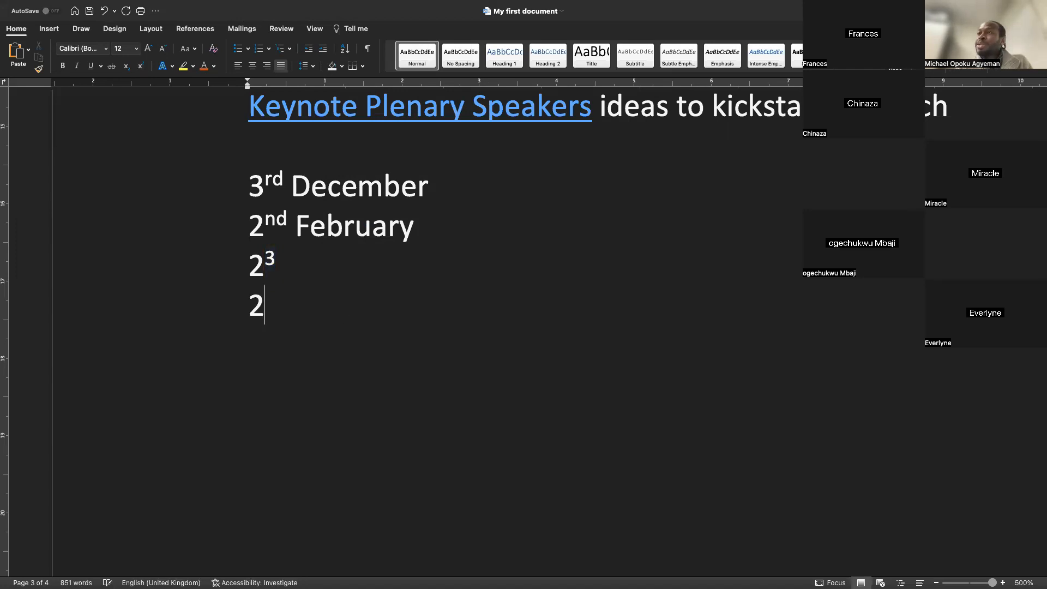
type("³ 19")
key("BackSpace")
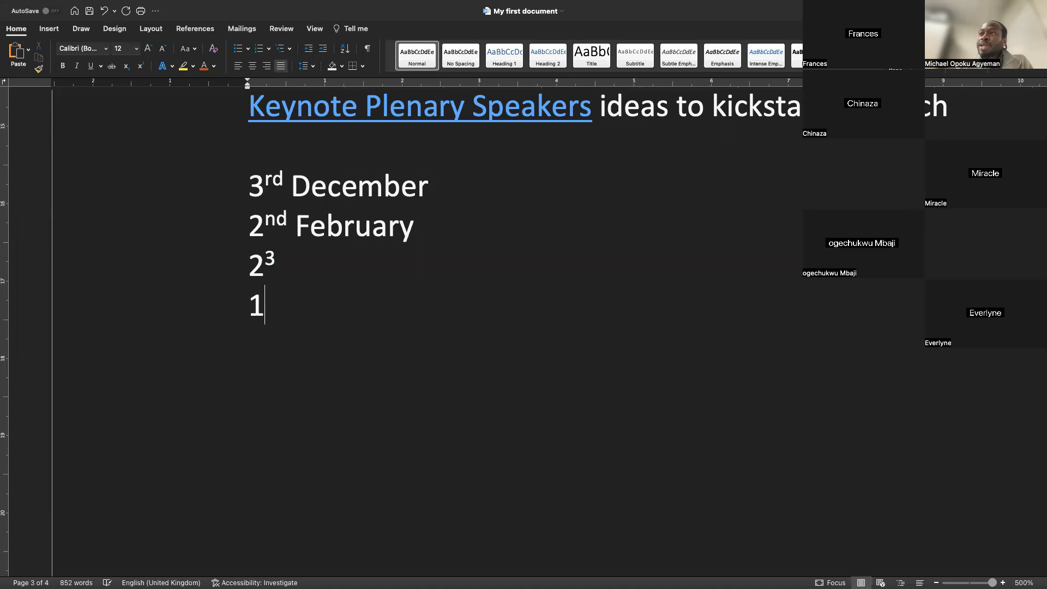
type("0")
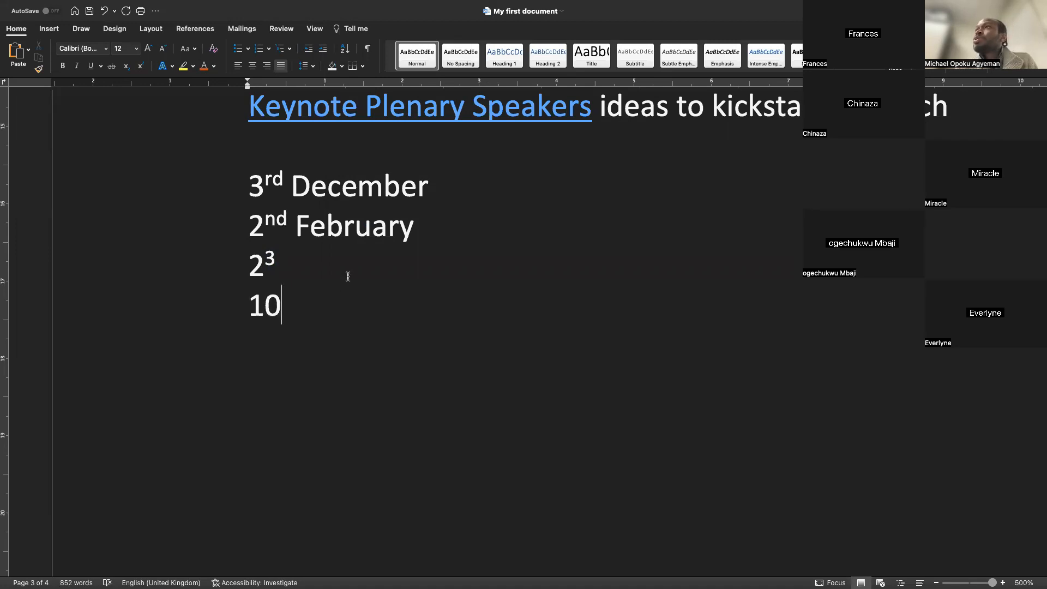
type("2")
Format the final 2 of "102" as subscript
key("shift+Left")
right_click(289, 314)
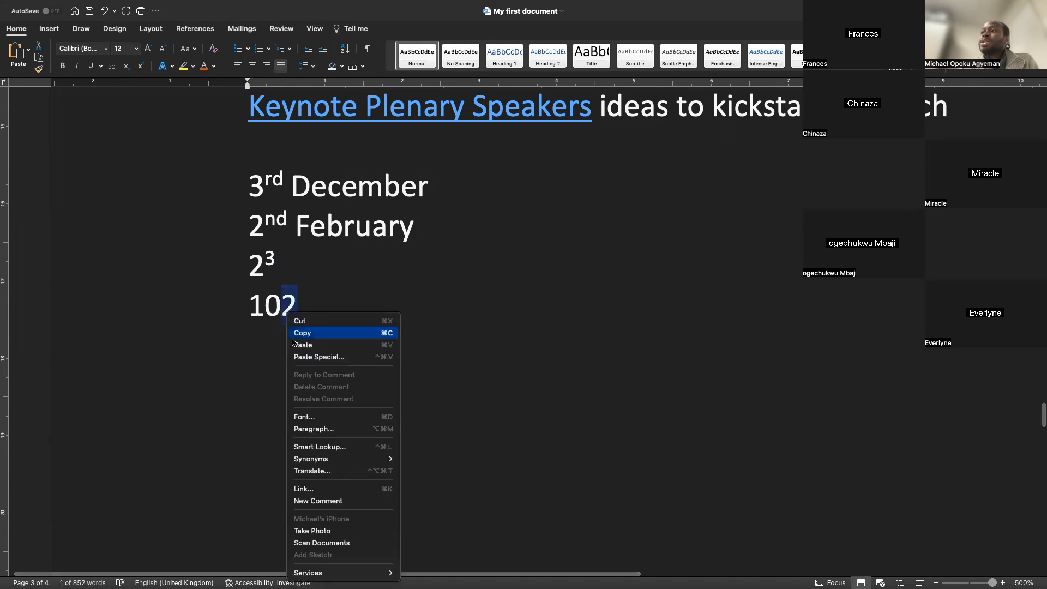
left_click(313, 417)
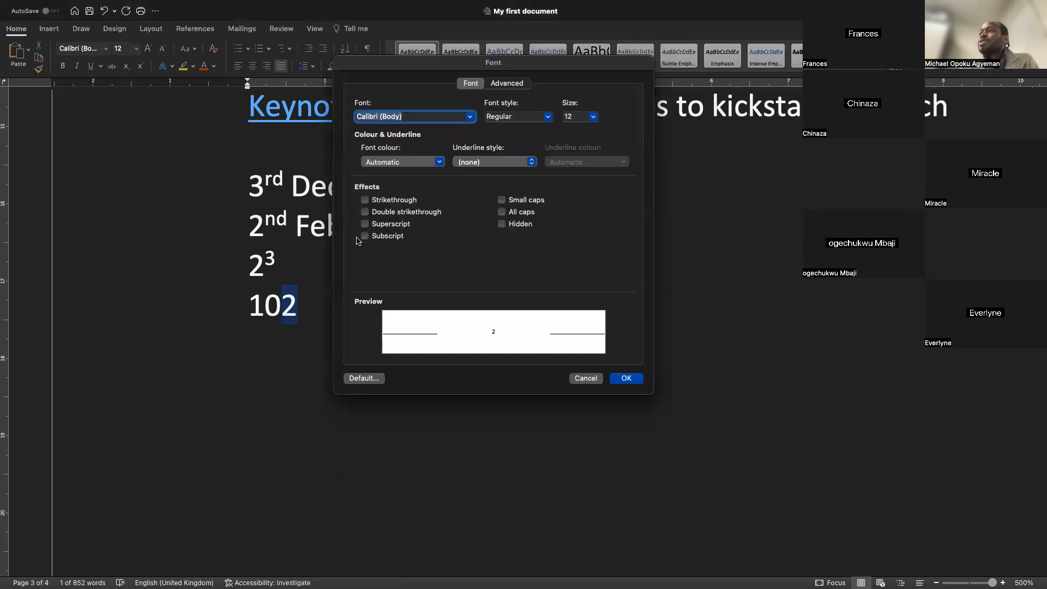
left_click(381, 238)
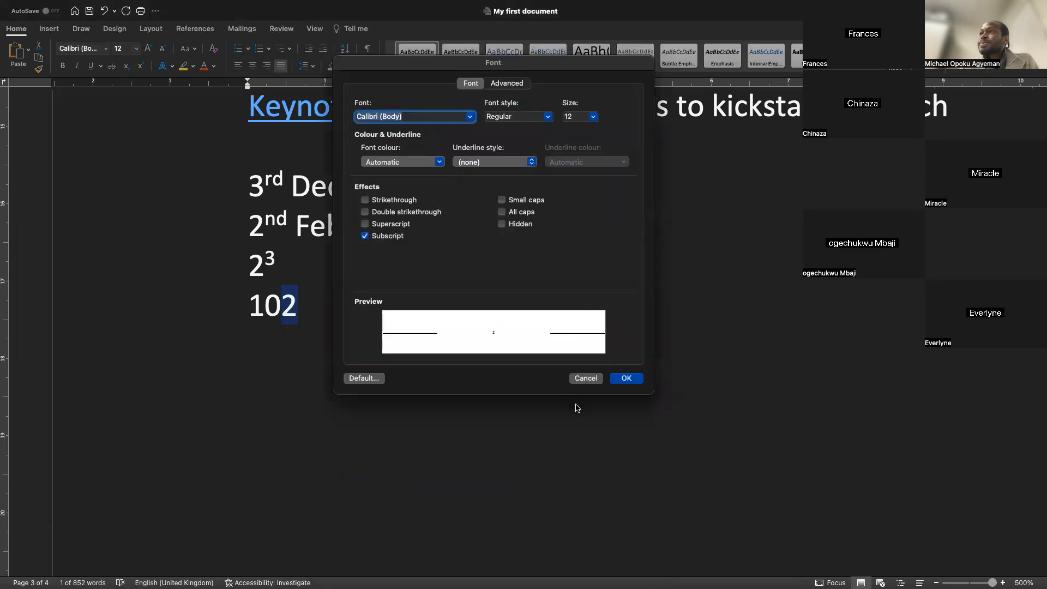
left_click(627, 378)
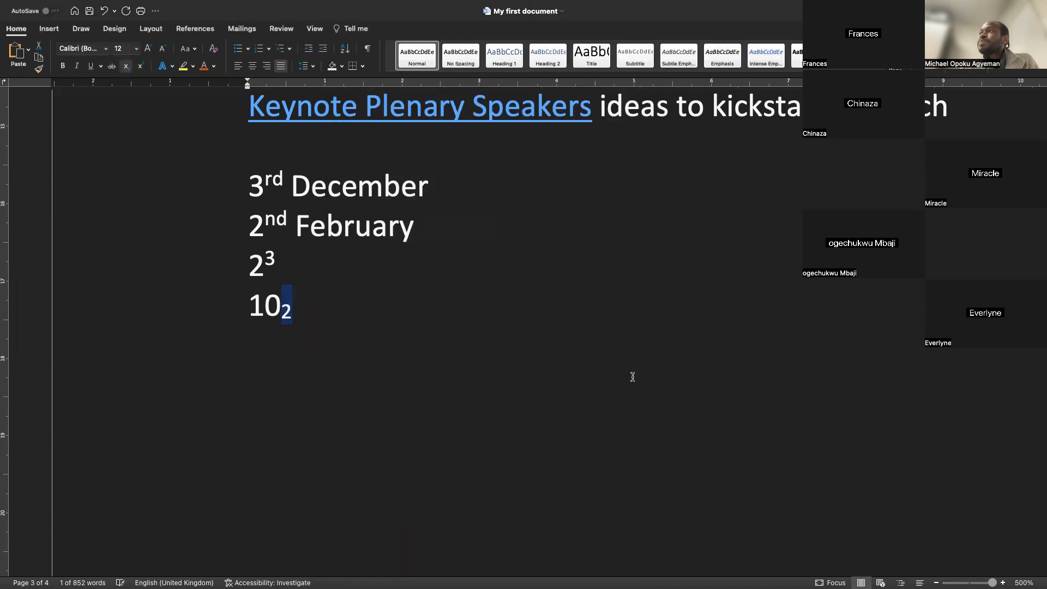
left_click(311, 313)
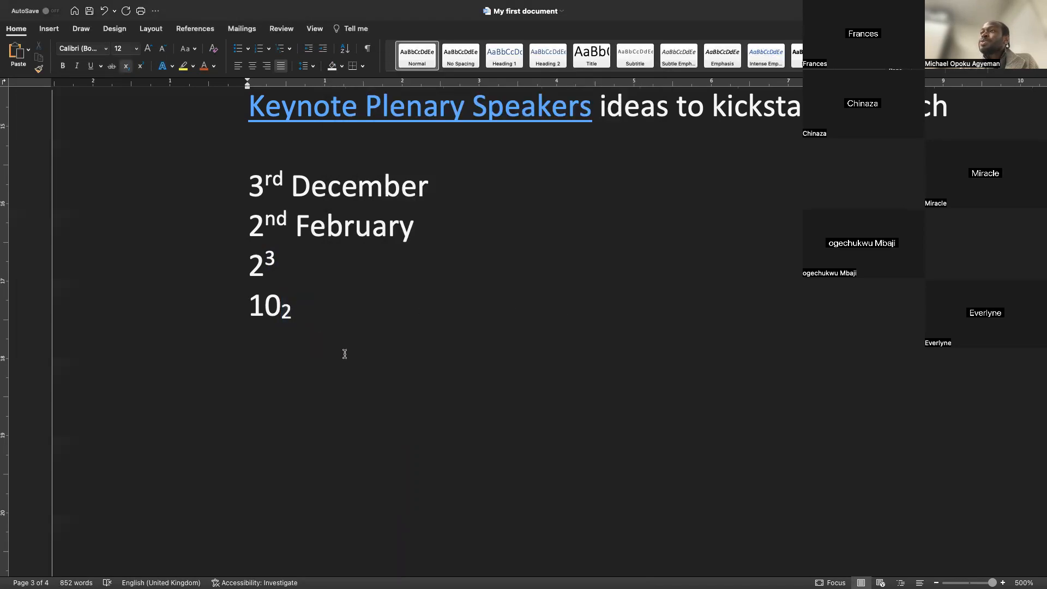
Open the font settings for the word "February" and examine its advanced character spacing options
double_click(261, 377)
left_click_drag(436, 233, 318, 238)
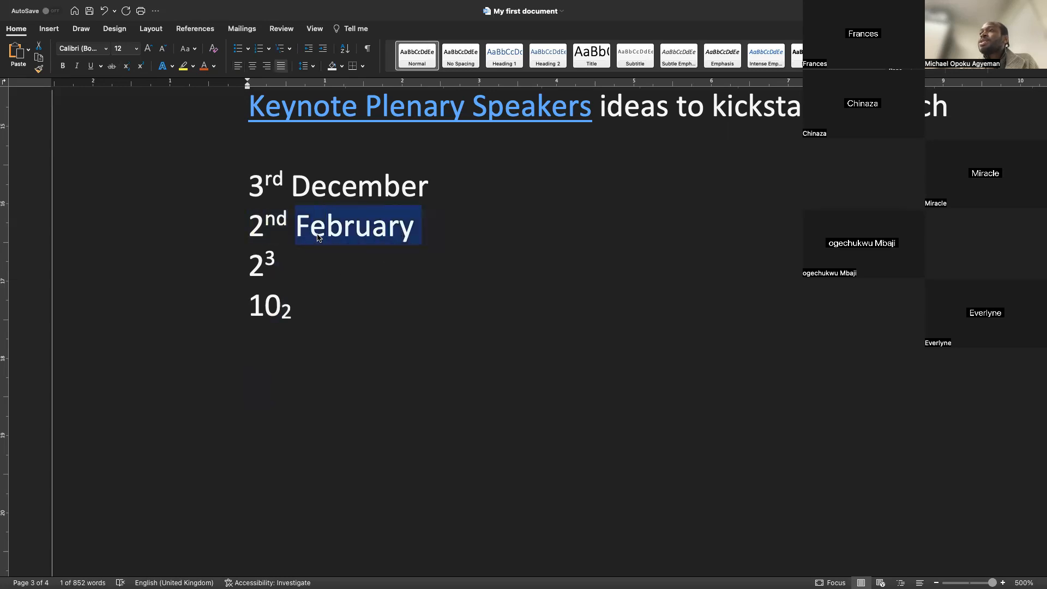
right_click(319, 237)
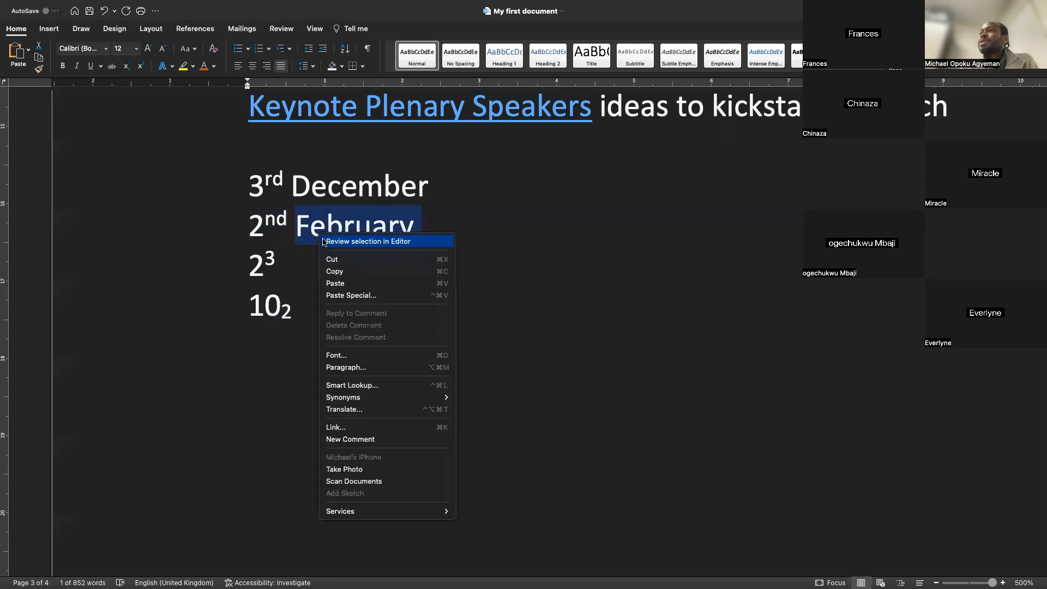
left_click(354, 360)
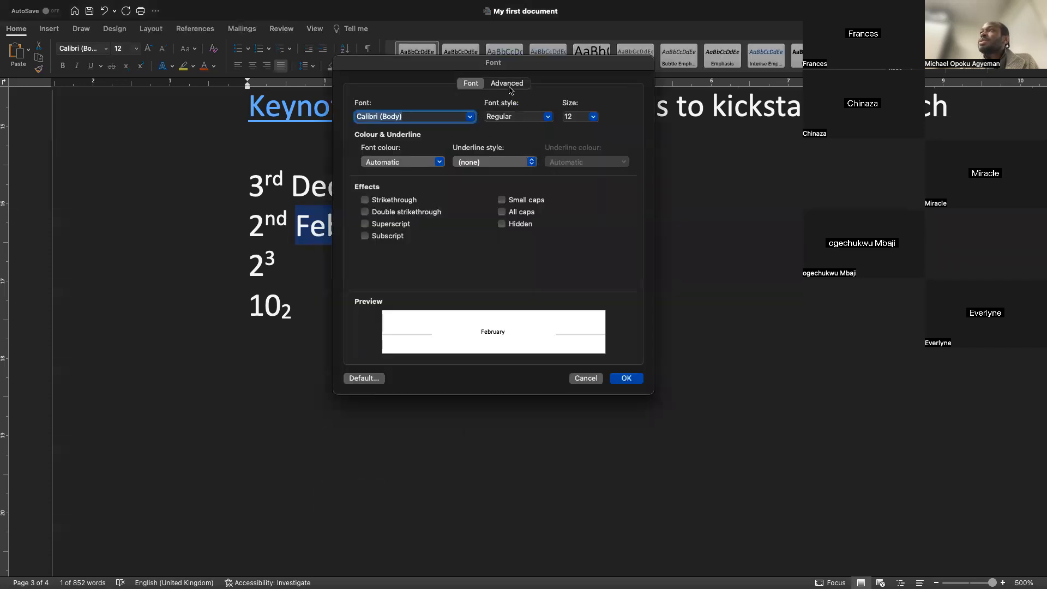
left_click(509, 87)
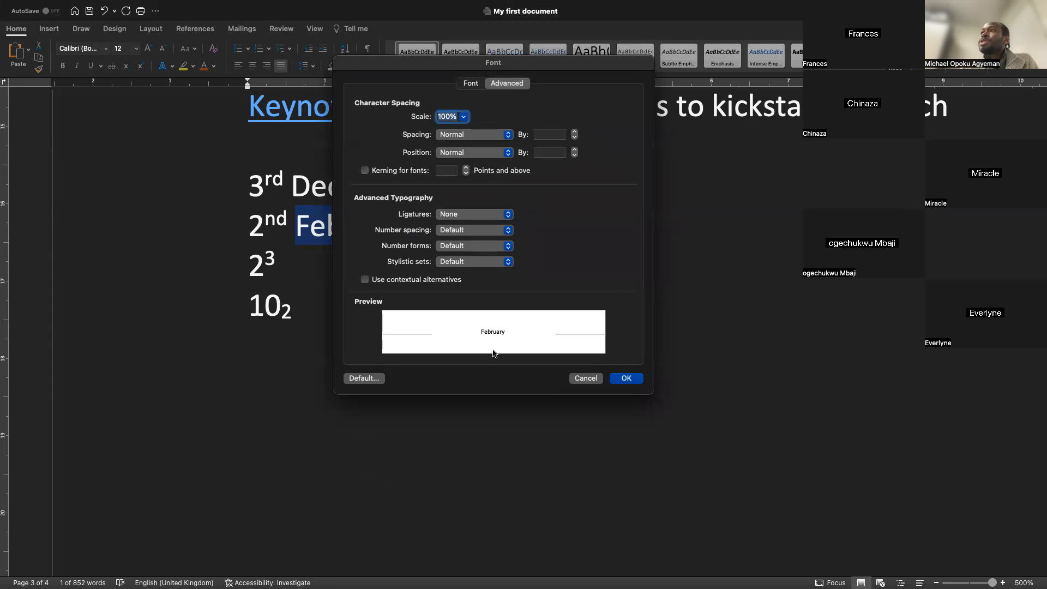
left_click(573, 380)
Change the case of the heading "MY FIRST MICROSOFT WORD LESSON" to Sentence case
scroll(325, 296, "up", 7)
scroll(326, 296, "down", 10)
left_click(334, 222)
scroll(247, 161, "up", 2)
scroll(246, 161, "up", 15)
scroll(246, 159, "down", 2)
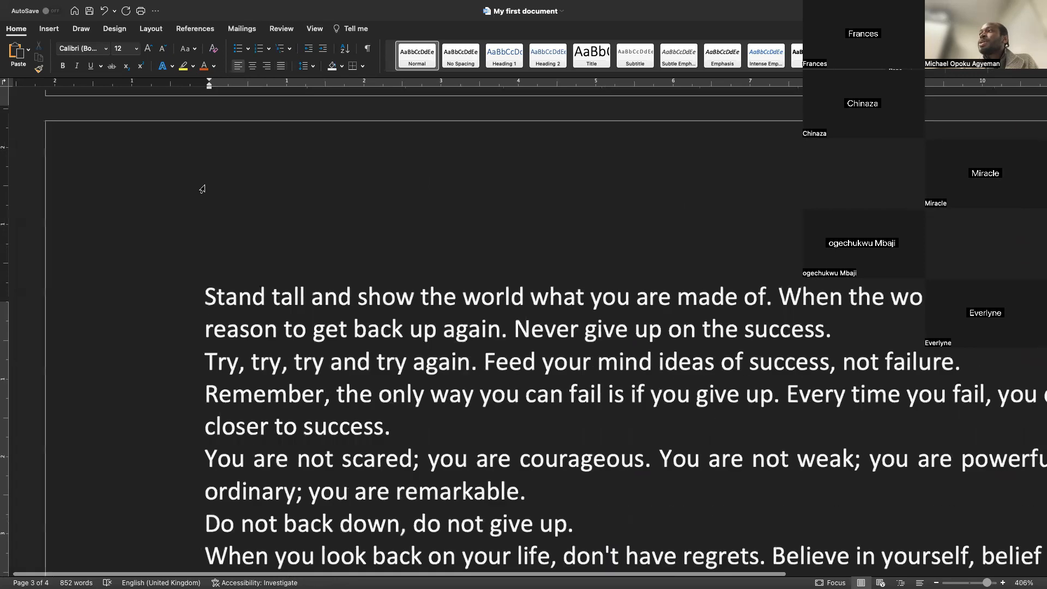
scroll(202, 189, "down", 4)
scroll(202, 188, "up", 20)
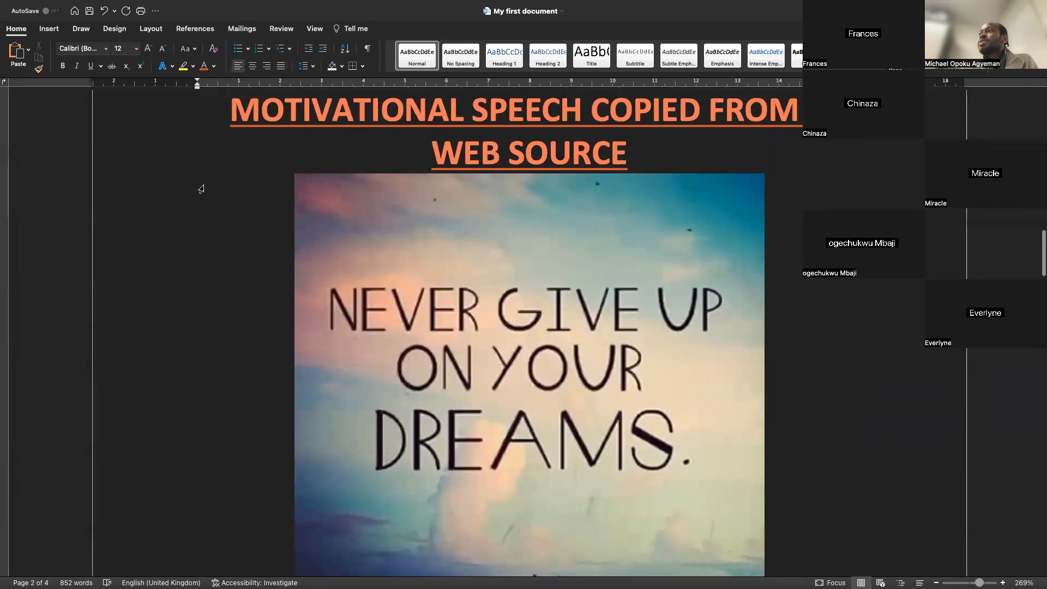
scroll(201, 189, "down", 3)
scroll(197, 206, "up", 6)
scroll(197, 207, "up", 5)
left_click_drag(750, 212, 333, 217)
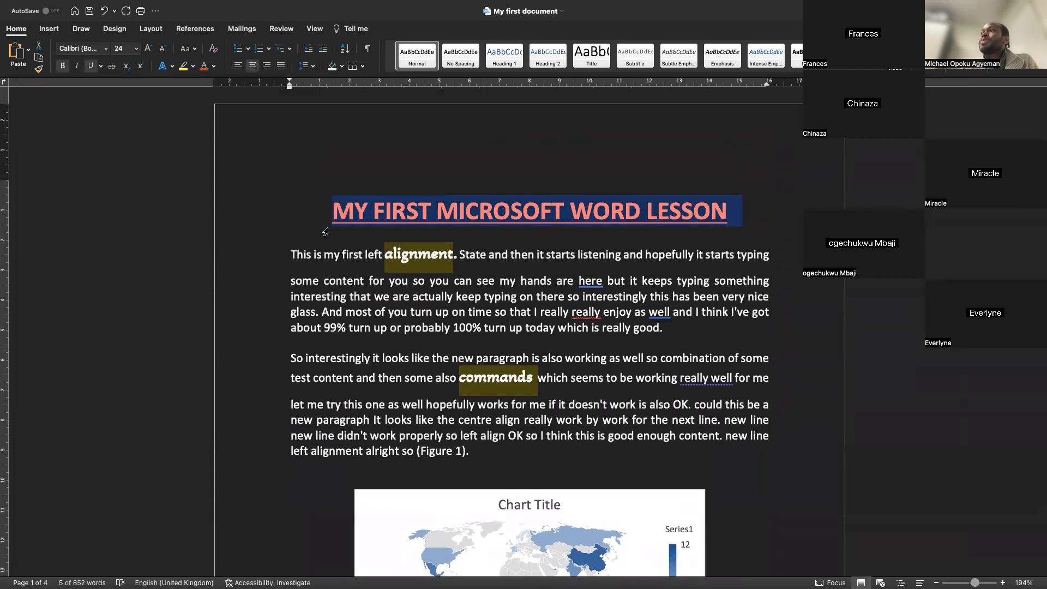
left_click(196, 50)
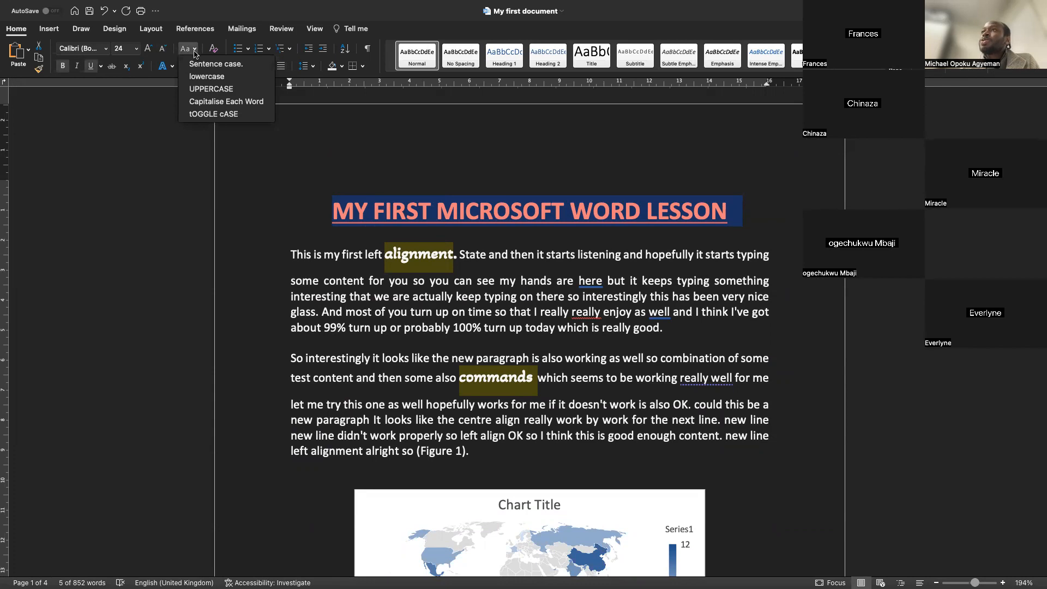
left_click(197, 64)
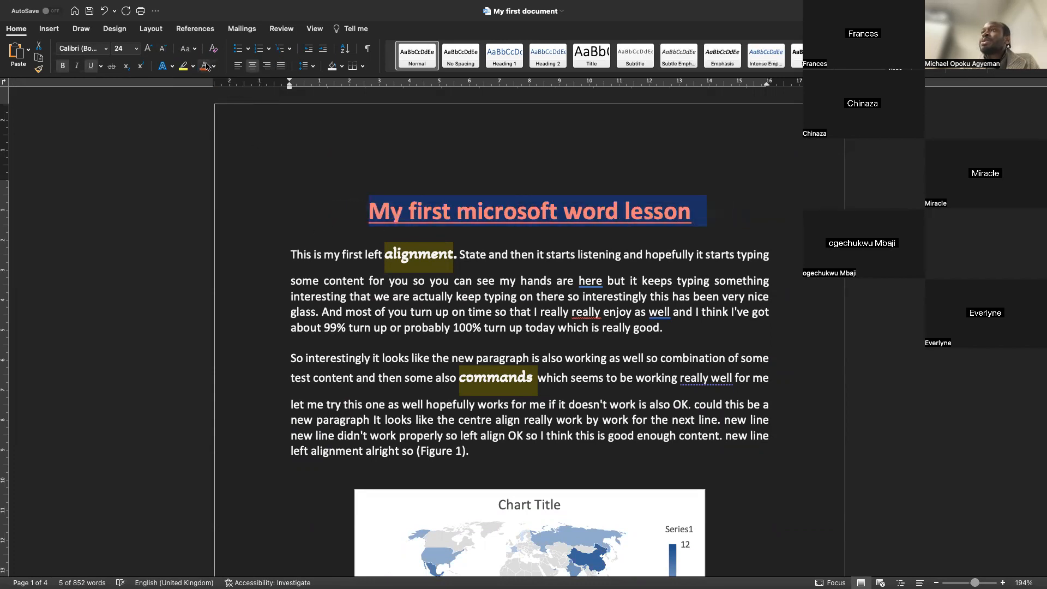
left_click(187, 49)
left_click(199, 64)
left_click(315, 254)
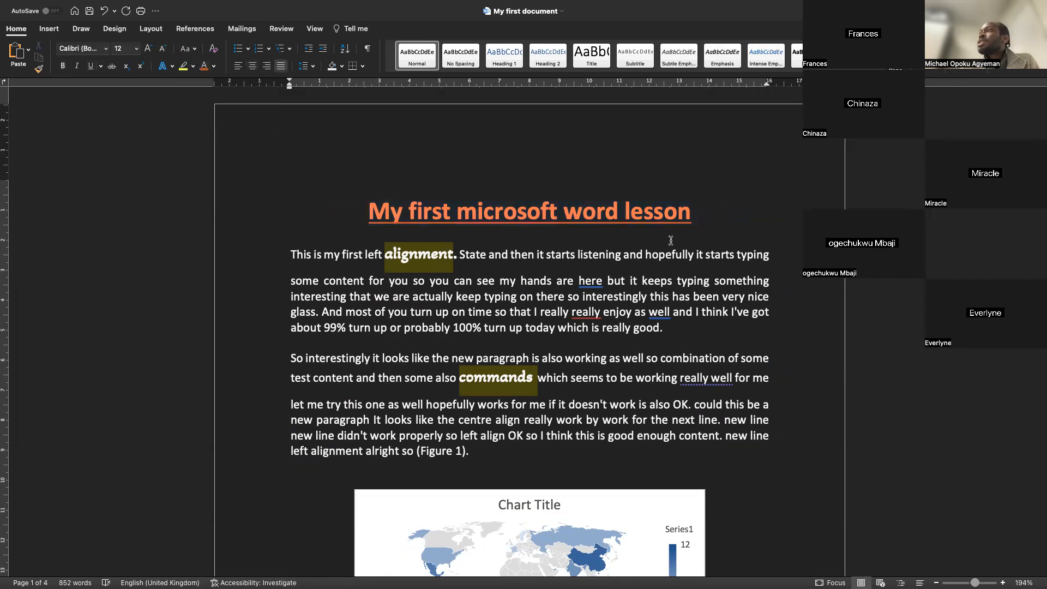
Change the heading's case to Capitalise Each Word
left_click_drag(696, 212, 368, 213)
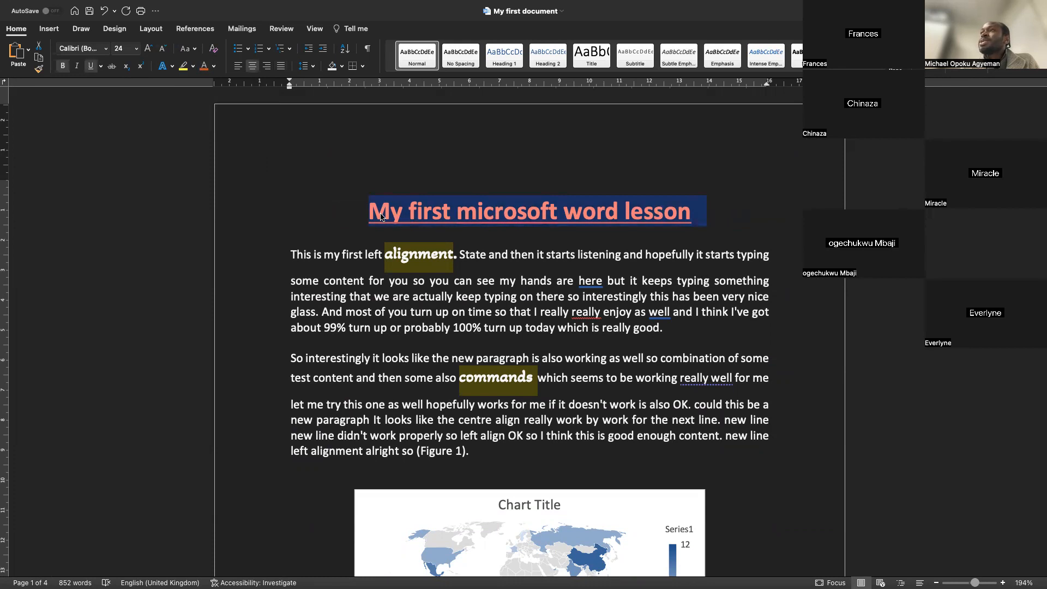
left_click(196, 50)
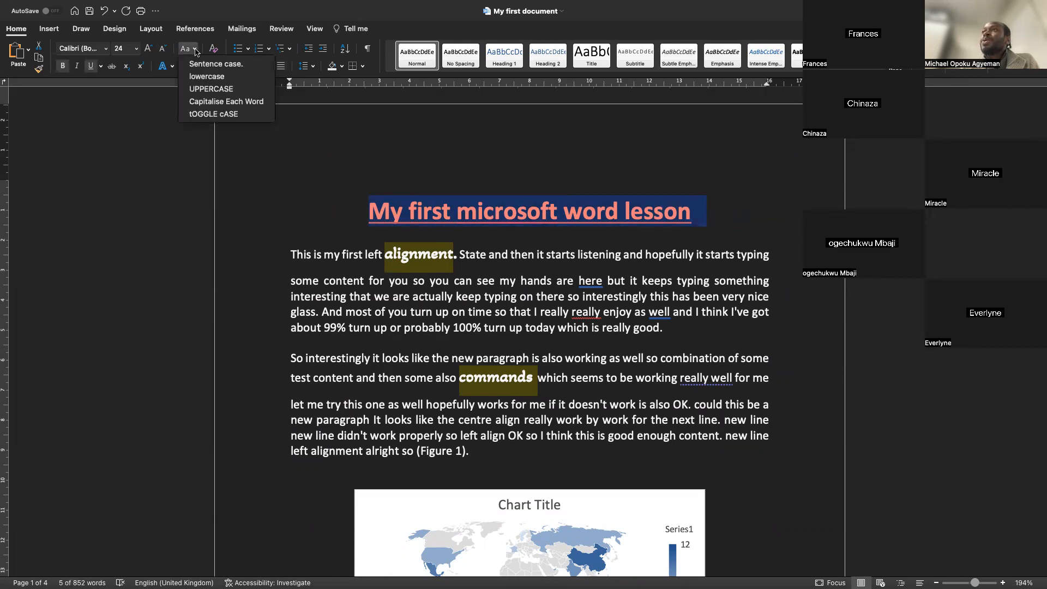
left_click(201, 103)
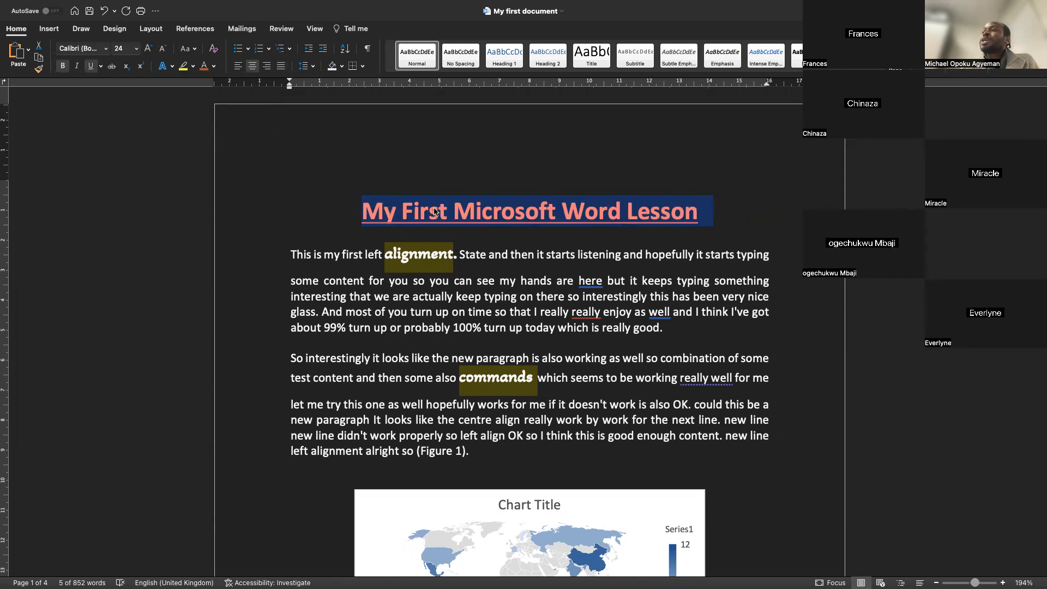
Copy the heading's formatting with Format Painter onto the "MOTIVATIONAL SPEECH COPIED FROM A WEB SOURCE" heading
left_click(39, 70)
scroll(299, 278, "down", 15)
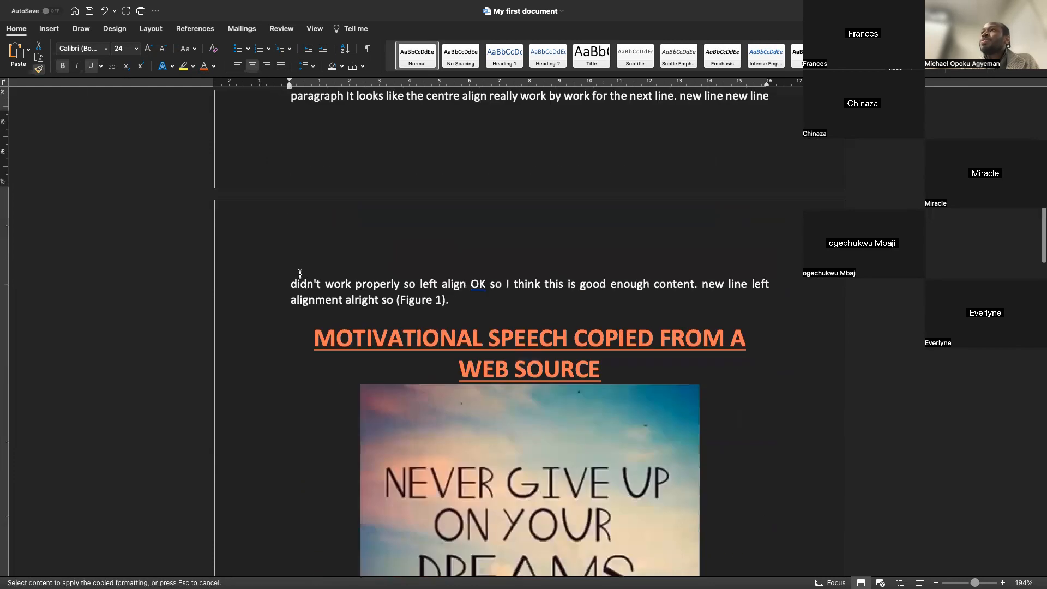
scroll(298, 278, "up", 5)
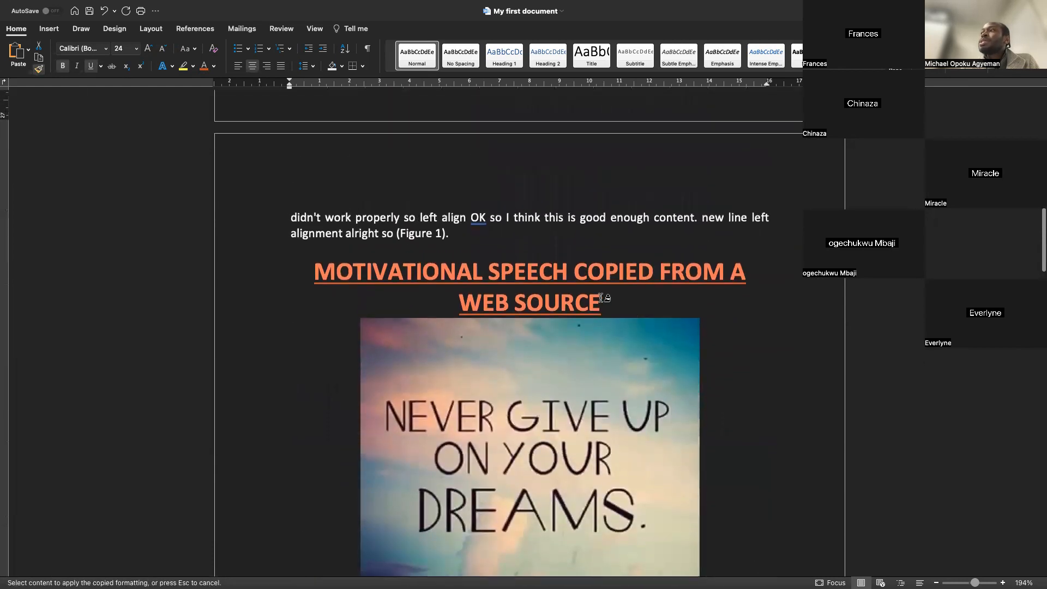
left_click_drag(601, 300, 309, 274)
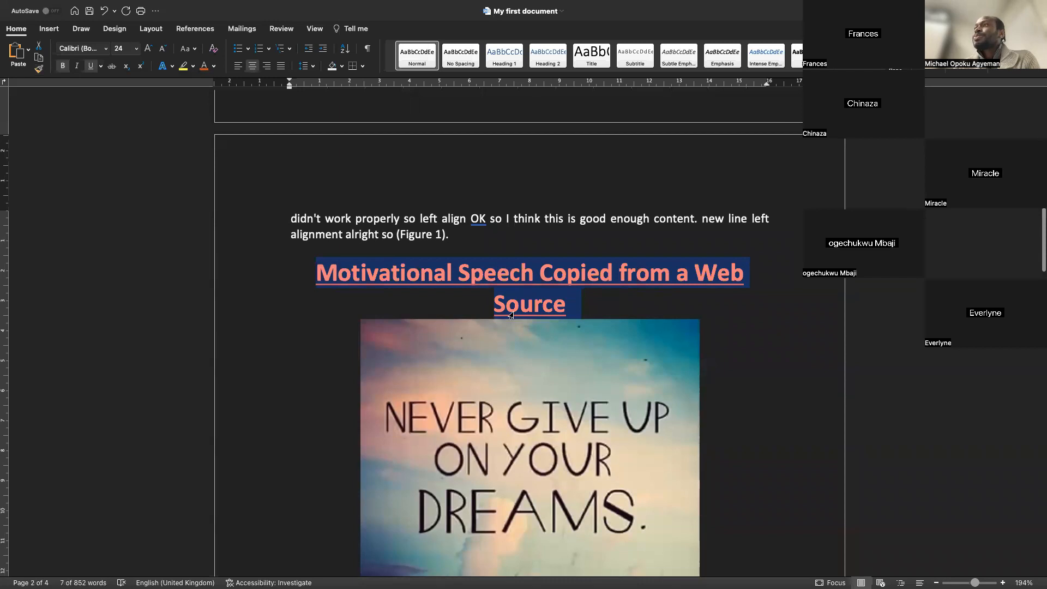
scroll(562, 239, "up", 15)
left_click(562, 239)
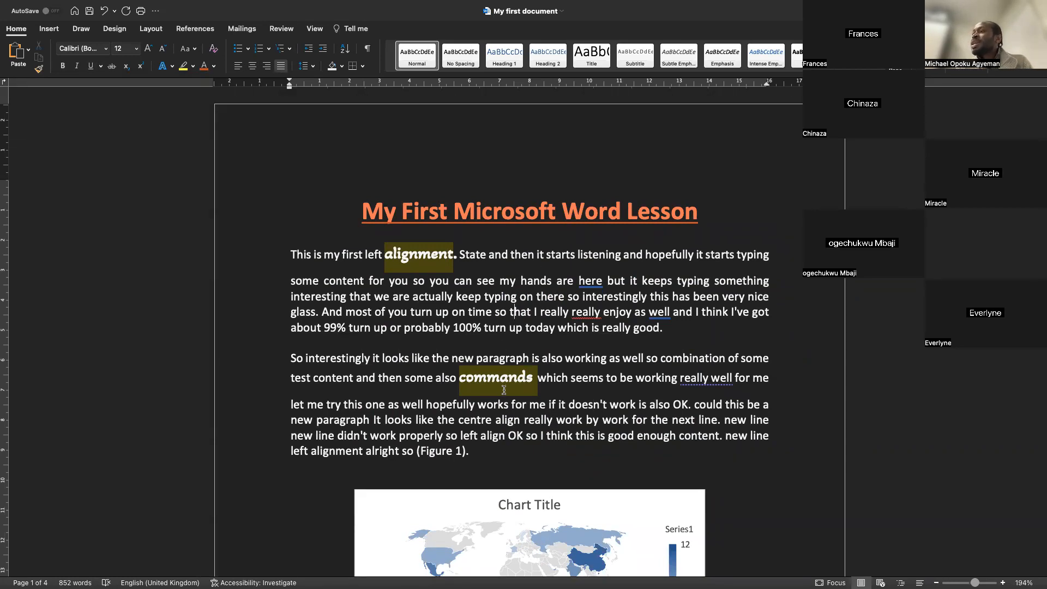
Turn the four date and number lines into a bulleted list
scroll(510, 383, "down", 13)
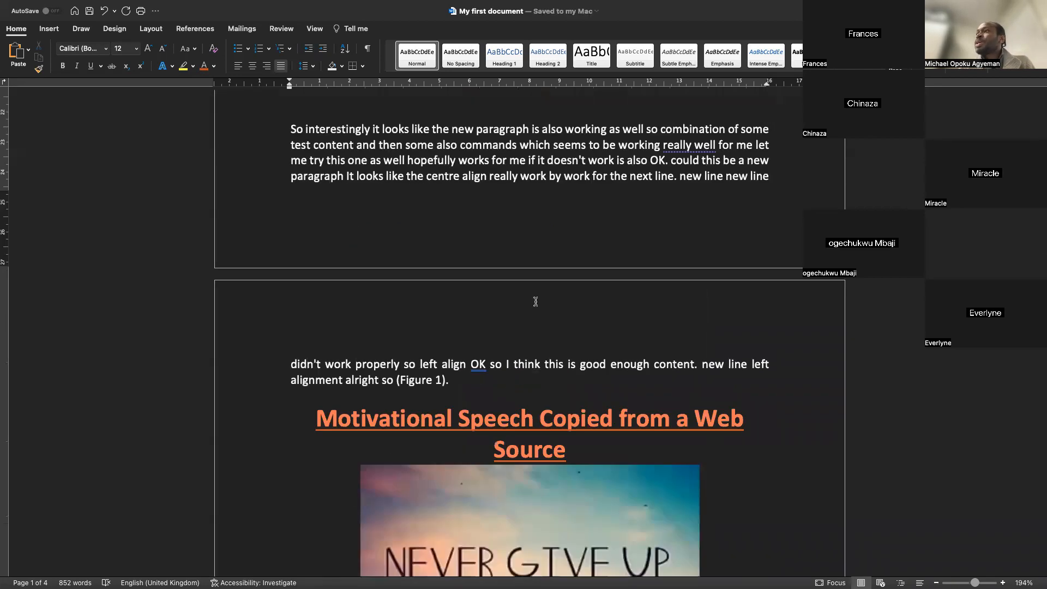
scroll(535, 298, "down", 20)
scroll(535, 301, "up", 8)
scroll(535, 302, "down", 2)
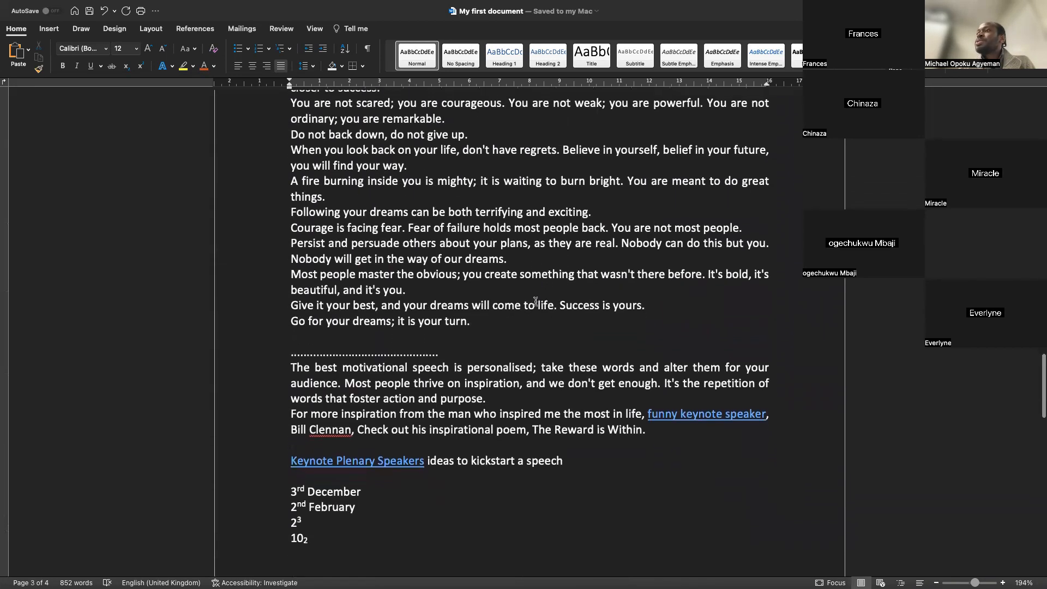
left_click_drag(312, 532, 293, 471)
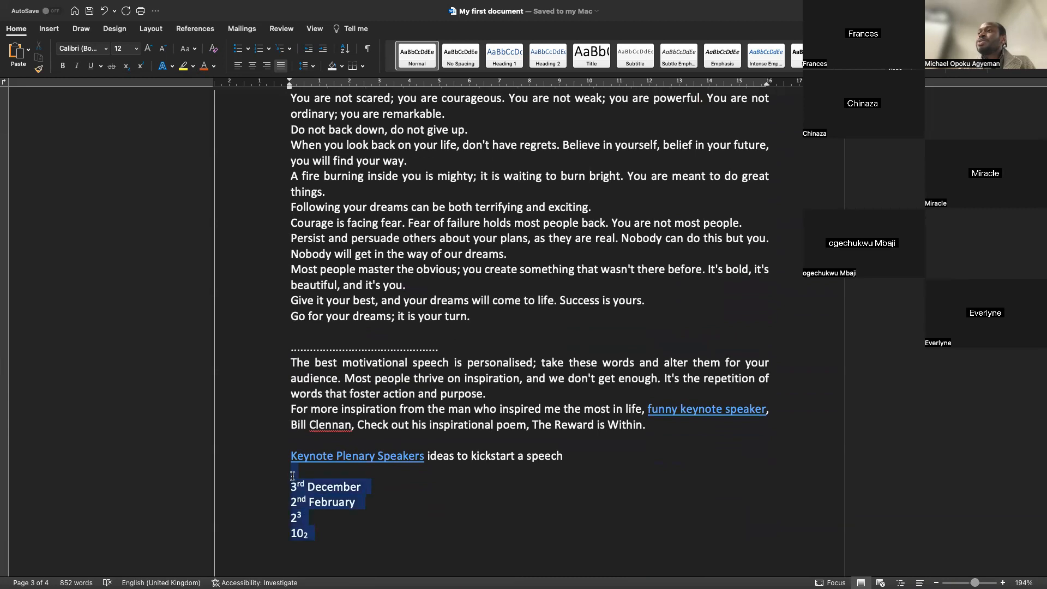
left_click(237, 48)
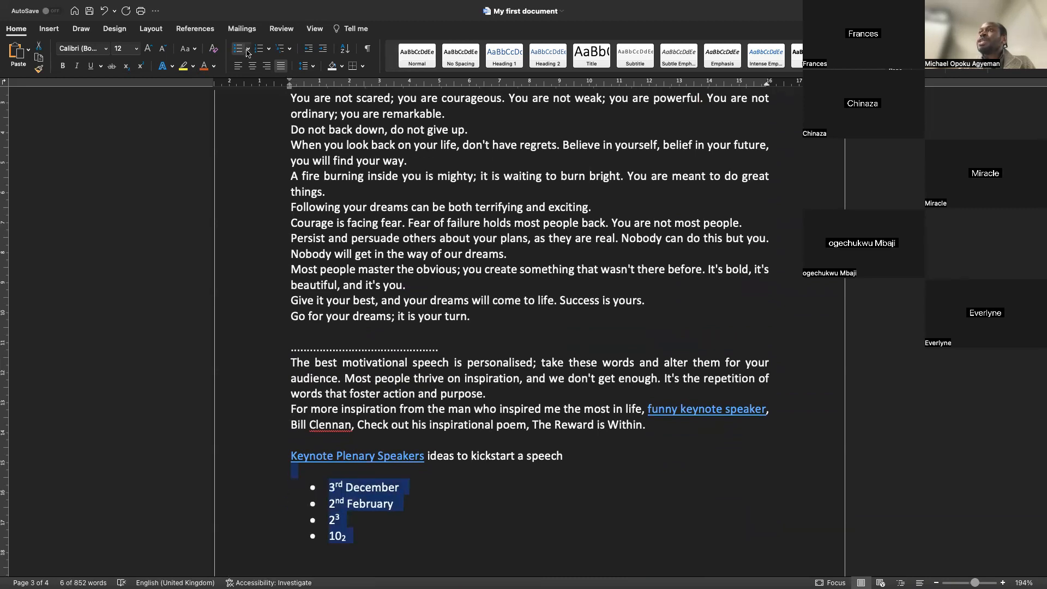
left_click(247, 49)
scroll(316, 419, "down", 6)
scroll(315, 419, "up", 2)
scroll(315, 419, "up", 2)
scroll(316, 419, "up", 4)
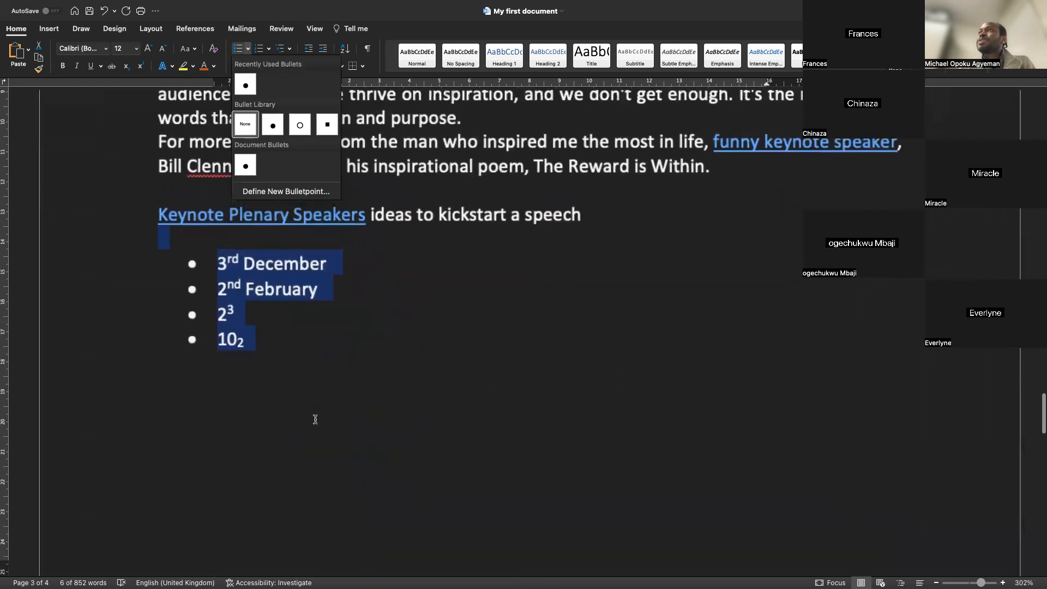
left_click(271, 191)
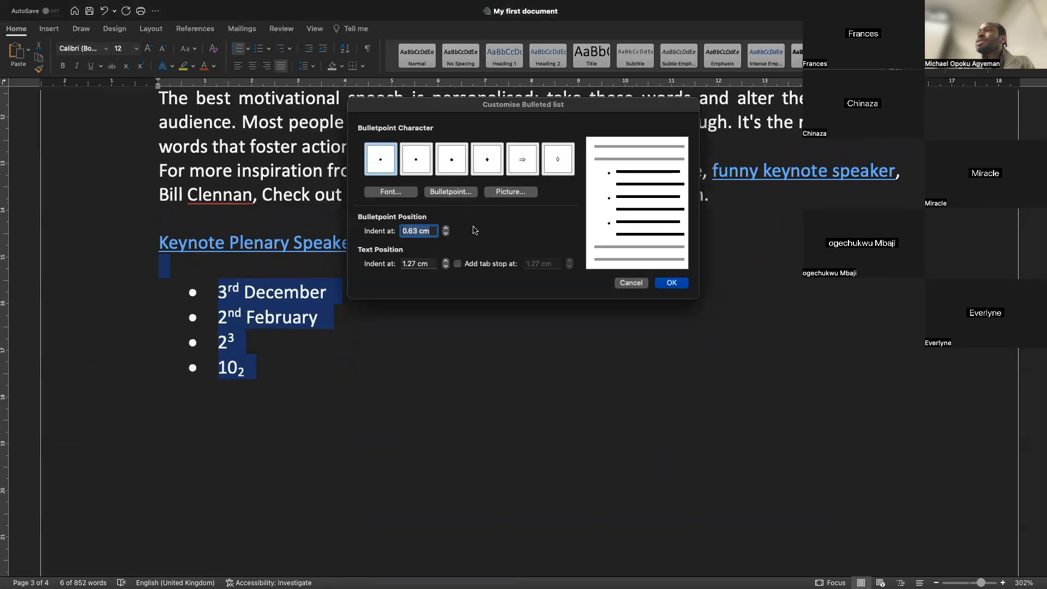
left_click(628, 283)
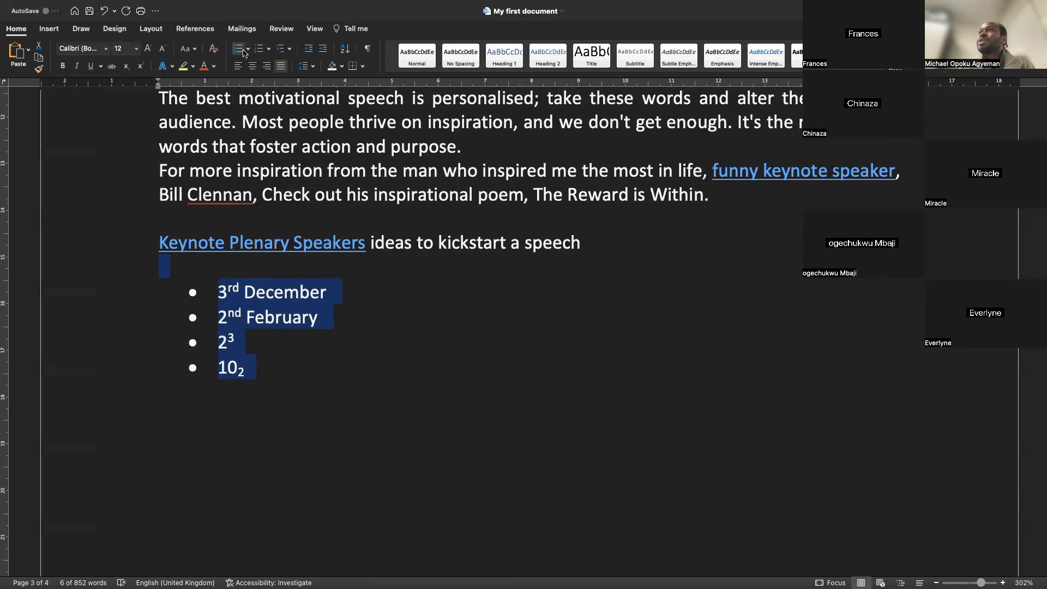
Change the bullet style of the four date and number lines to hollow circle bullets
left_click(227, 304)
left_click(319, 301)
left_click_drag(274, 375, 219, 295)
left_click(248, 49)
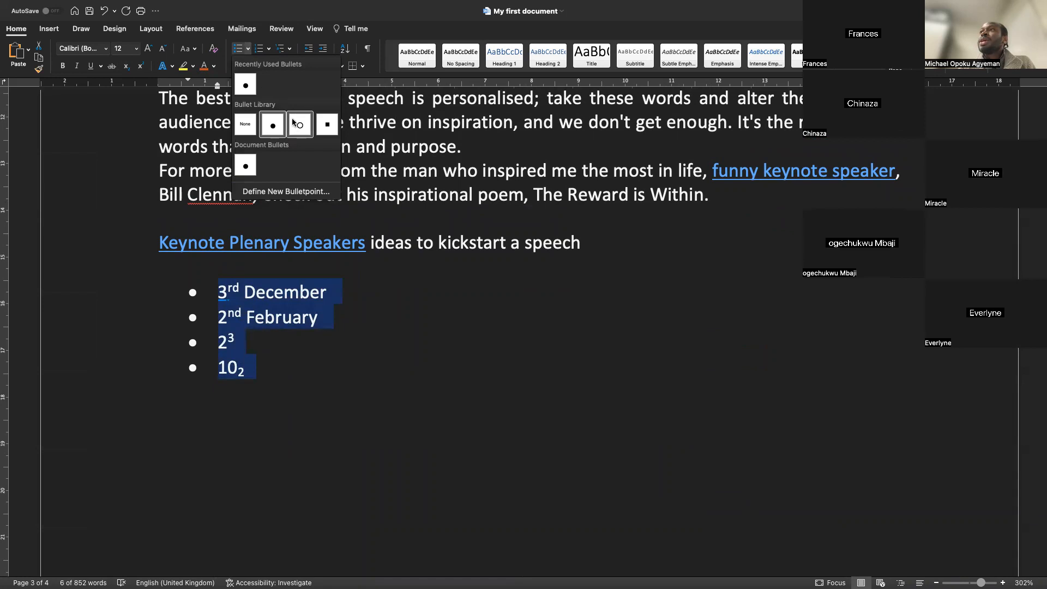
left_click(301, 129)
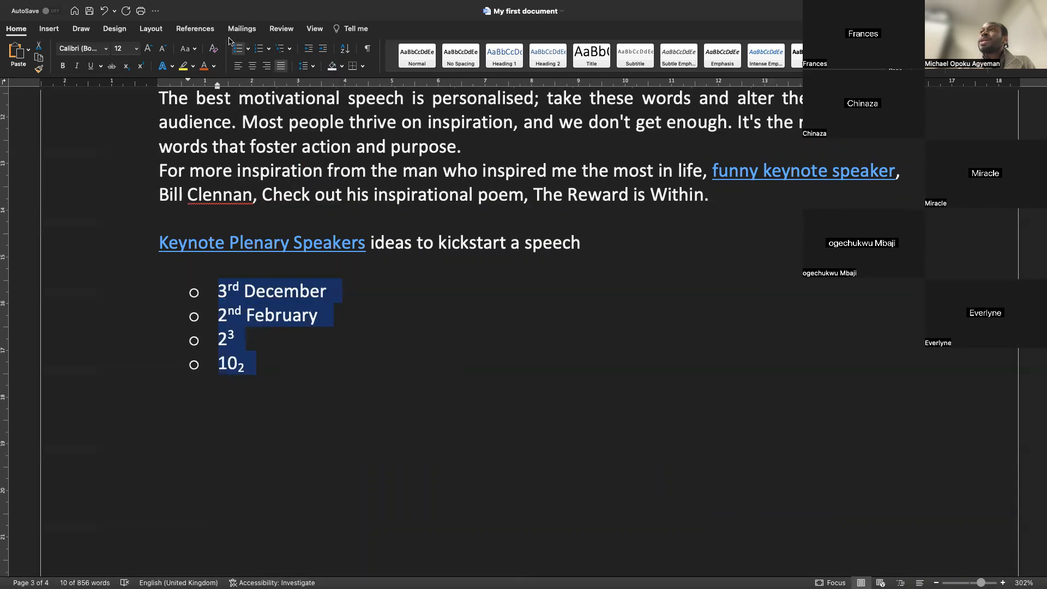
Add bullet items "Vegetables" and "Fruits" after the "10₂" line
left_click(343, 297)
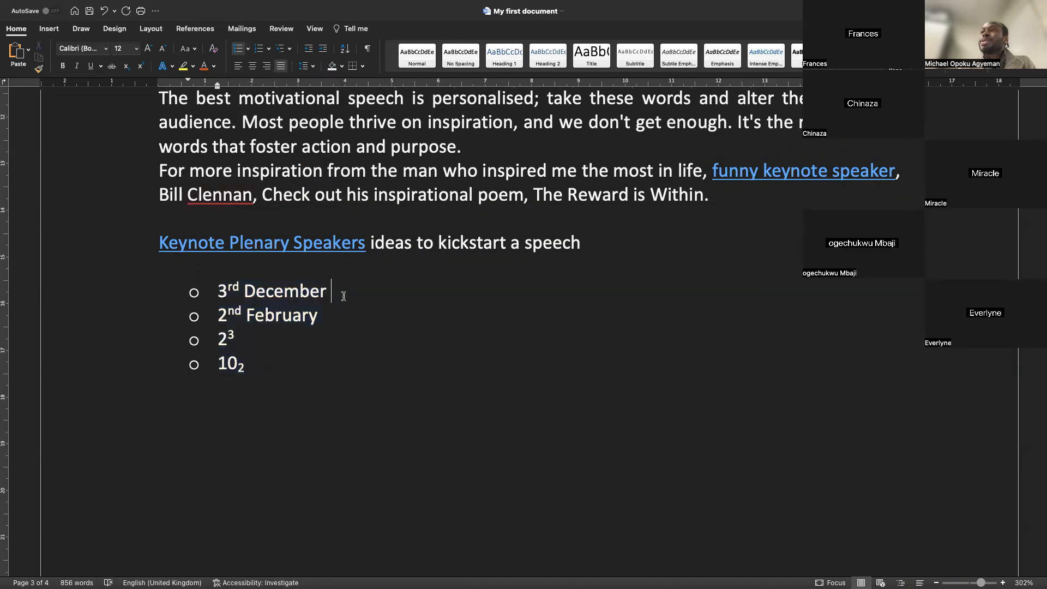
key("Down")
key("Down")
key("Down")
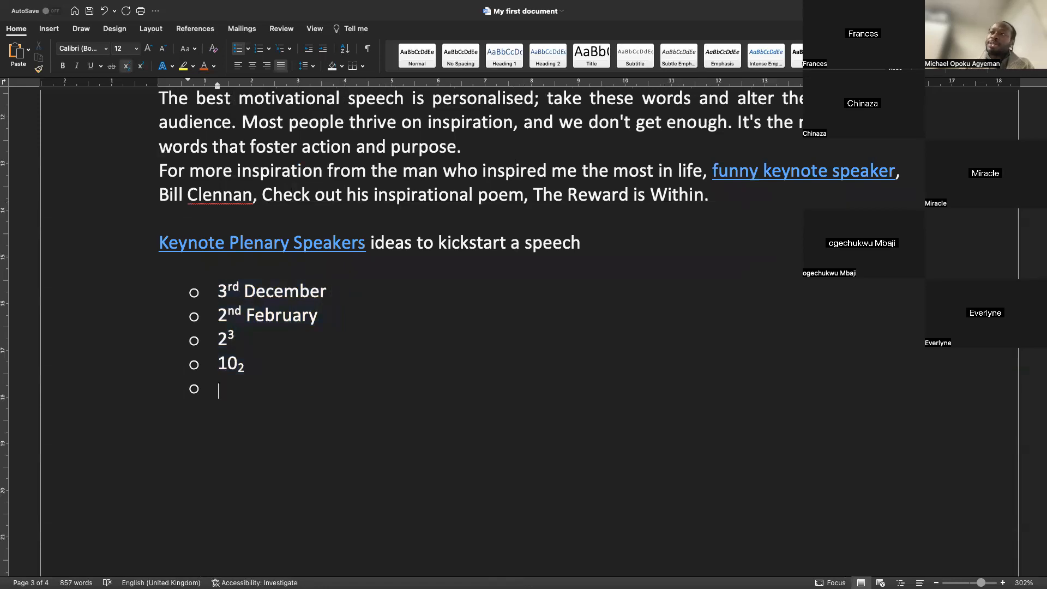
type("Ver")
key("BackSpace")
type("getables")
key("Return")
type("Fru")
type("ites")
key("BackSpace")
key("BackSpace")
type("st")
key("BackSpace")
key("Return")
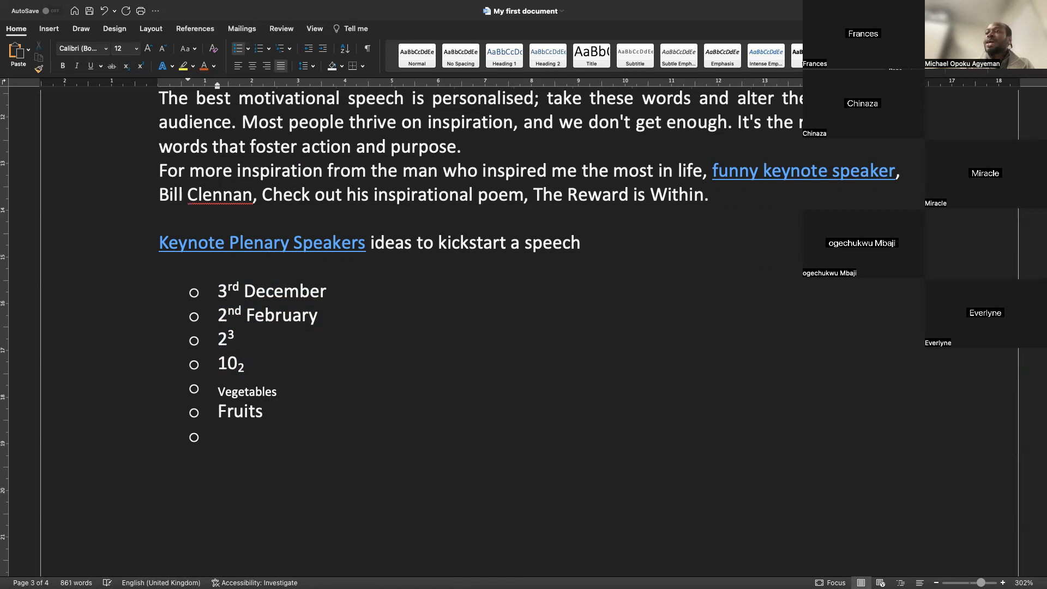
Add the bullet items "Books" and "Movies" at the end of the list
type("Books")
key("Return")
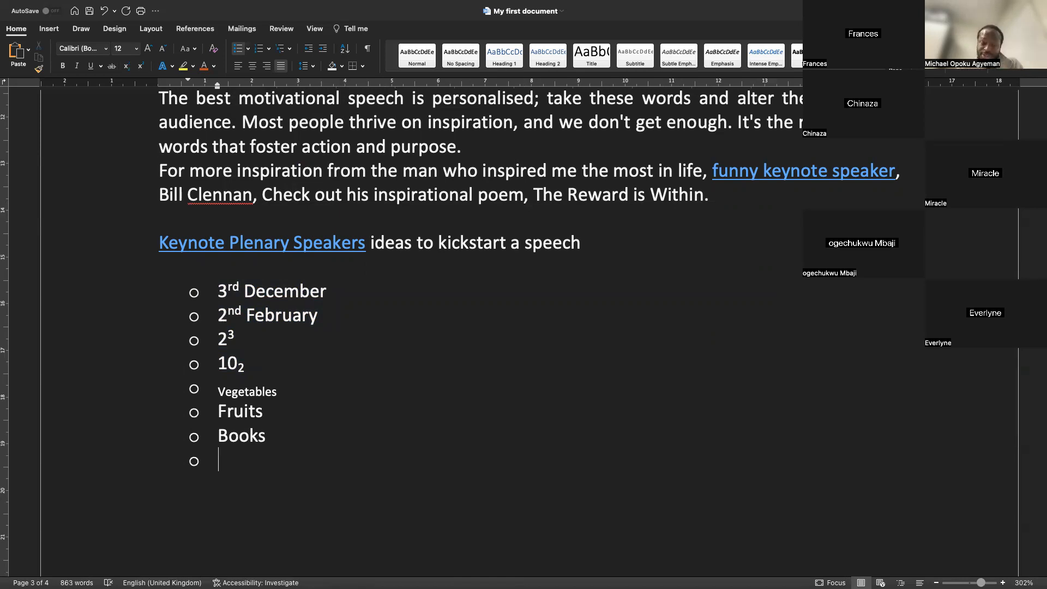
type("Movies")
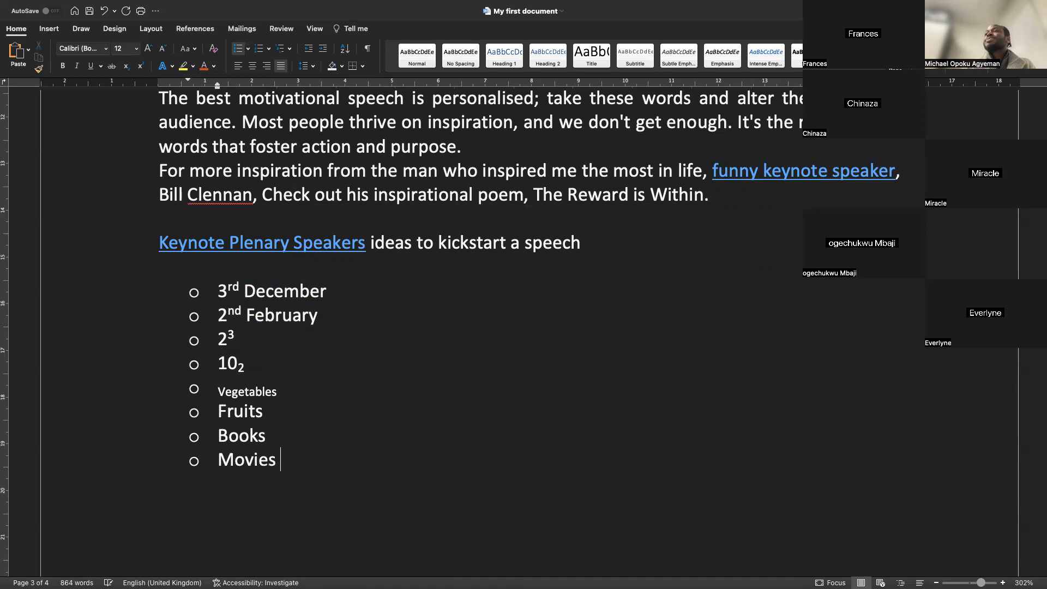
Insert an unbulleted line "List of items" between the "10₂" line and "Vegetables"
left_click_drag(286, 459, 183, 285)
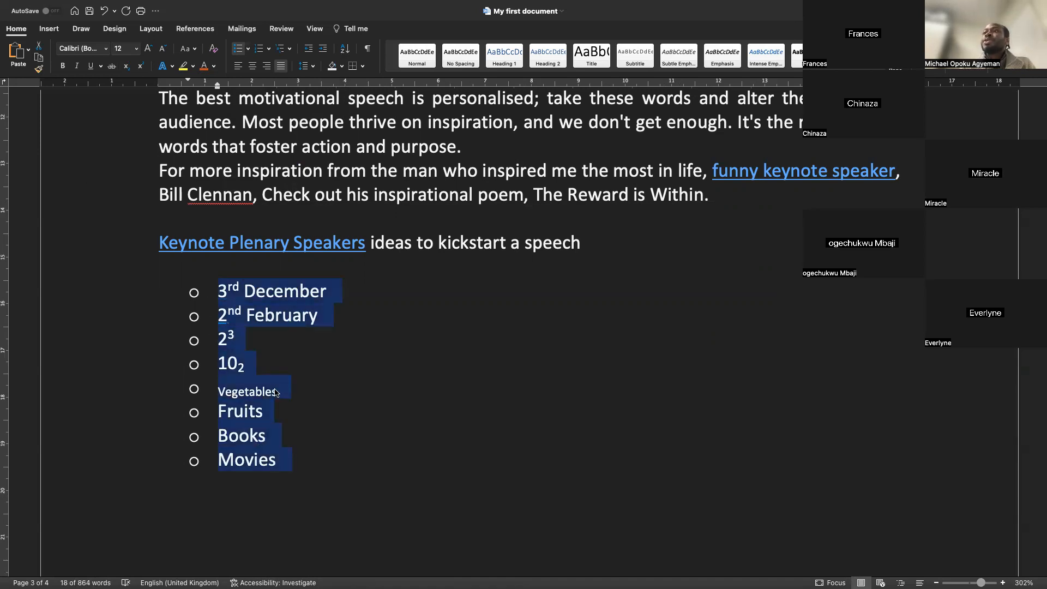
left_click(265, 372)
key("Return")
key("BackSpace")
key("BackSpace")
type("Loi")
key("BackSpace")
key("BackSpace")
type("ist ")
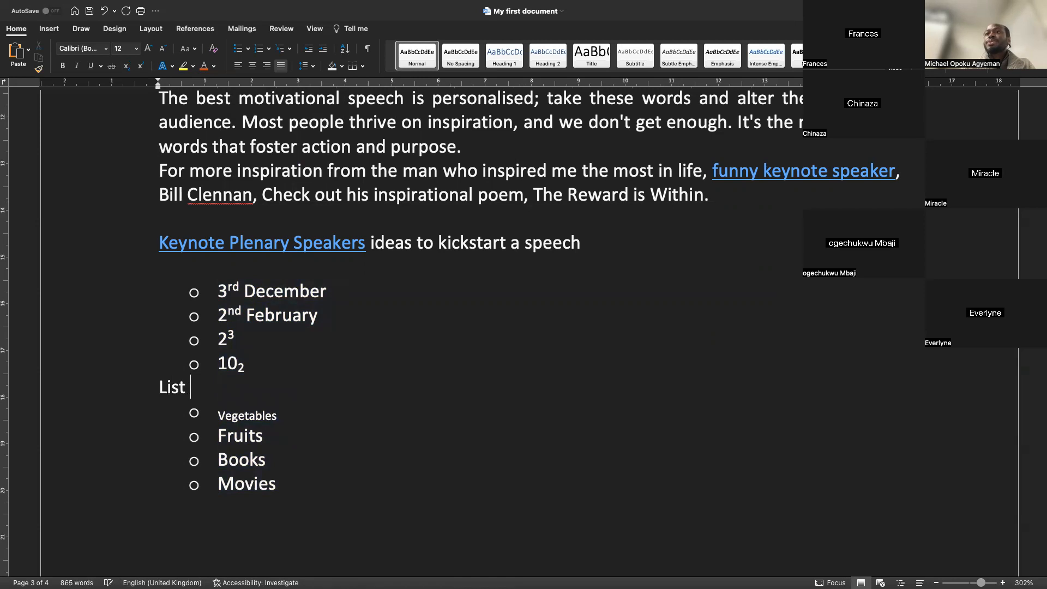
type("of Ite")
key("BackSpace")
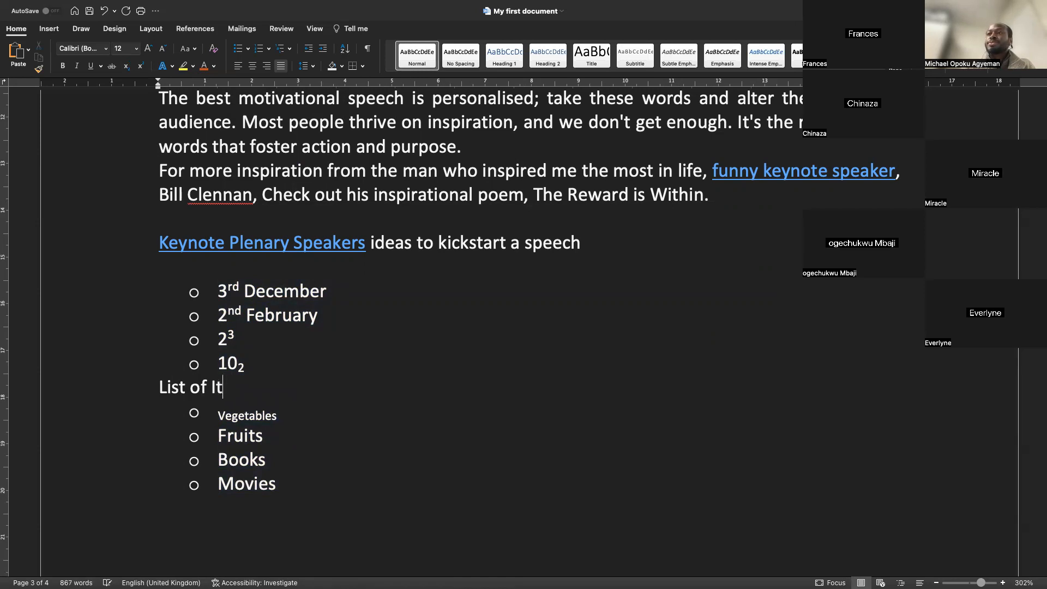
type("tems")
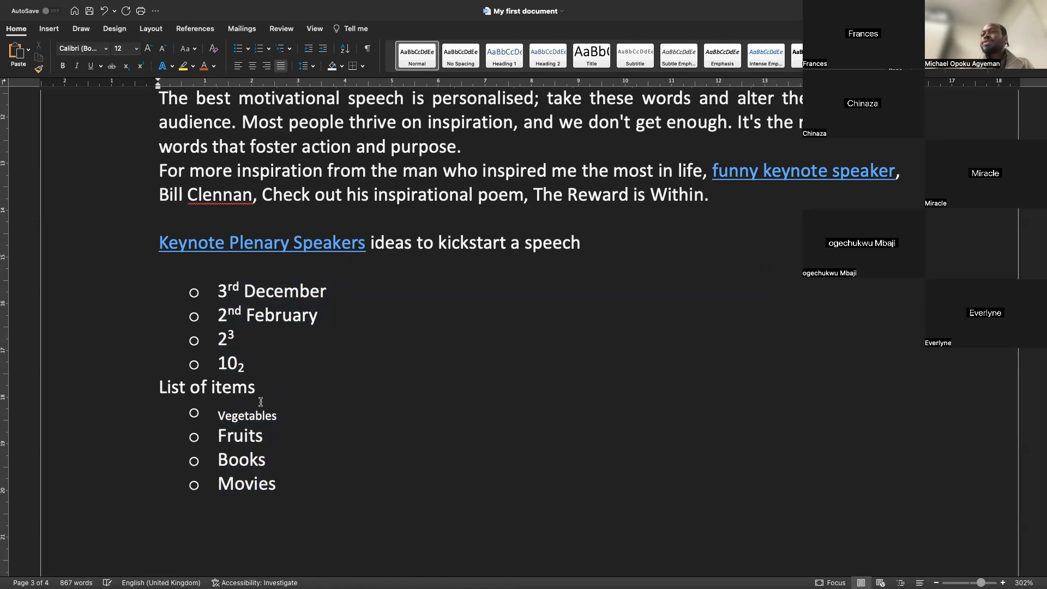
Make the "List of items" line bold and underlined
left_click(123, 389)
key("super+u")
key("super+b")
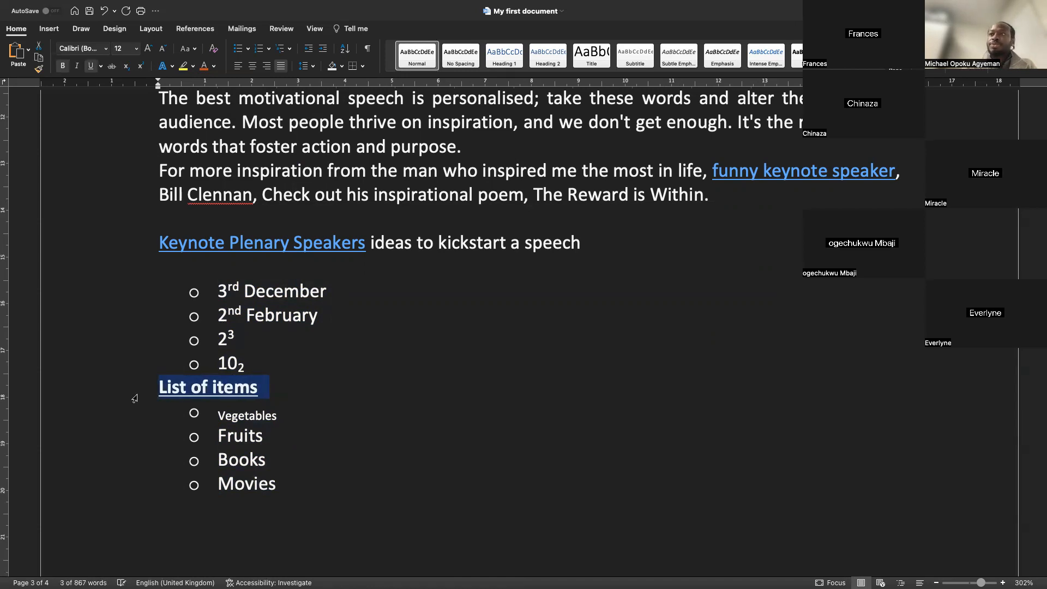
Change the font of the Vegetables, Fruits, Books and Movies items to Times New Roman
left_click(276, 430)
left_click_drag(276, 430, 217, 430)
left_click_drag(283, 481, 252, 453)
scroll(252, 453, "down", 7)
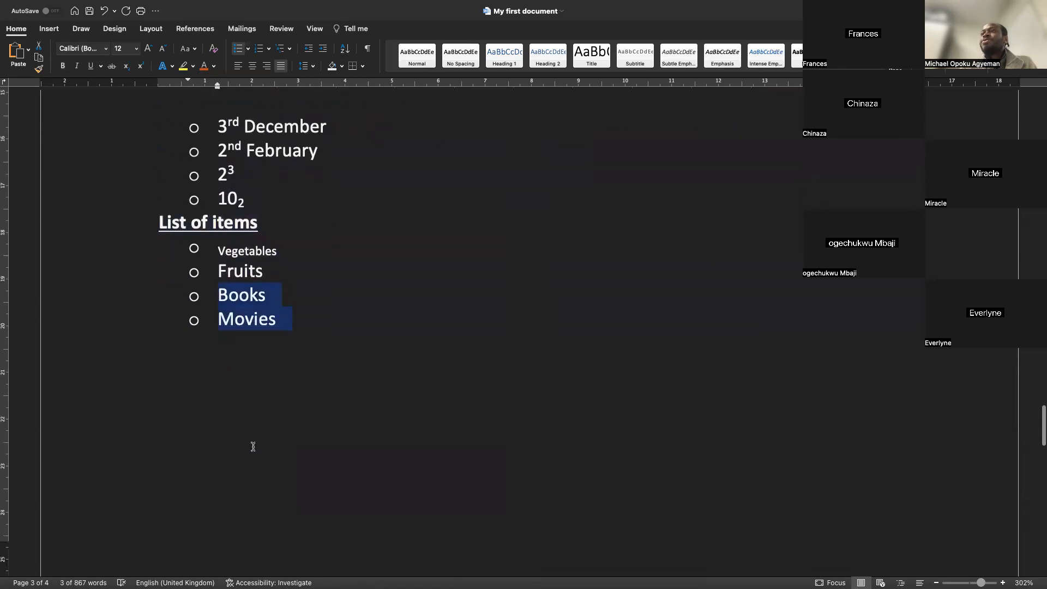
scroll(281, 191, "up", 3)
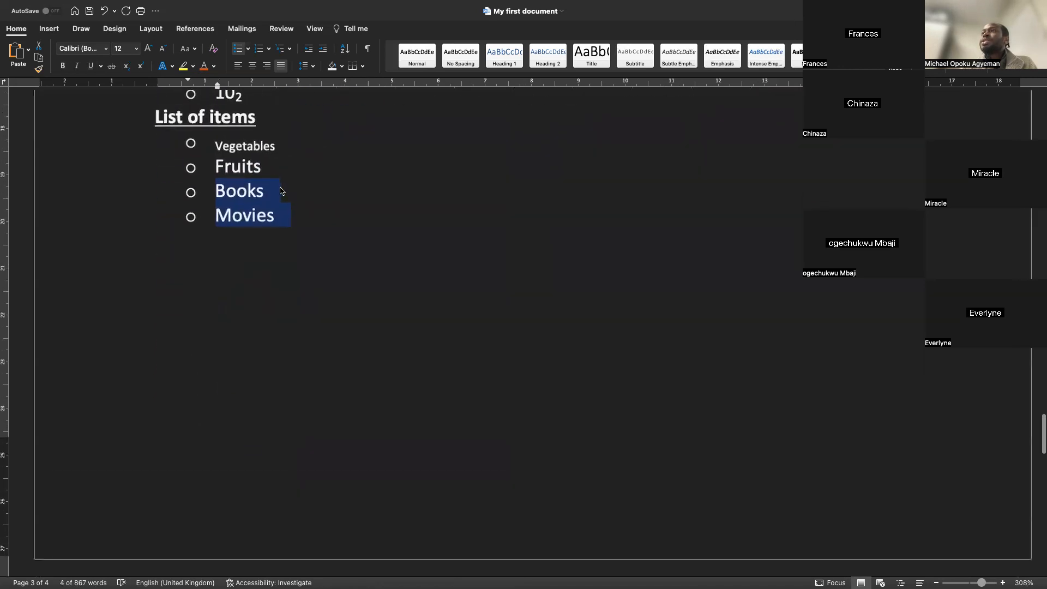
left_click(297, 234)
left_click_drag(297, 234, 193, 142)
left_click(106, 50)
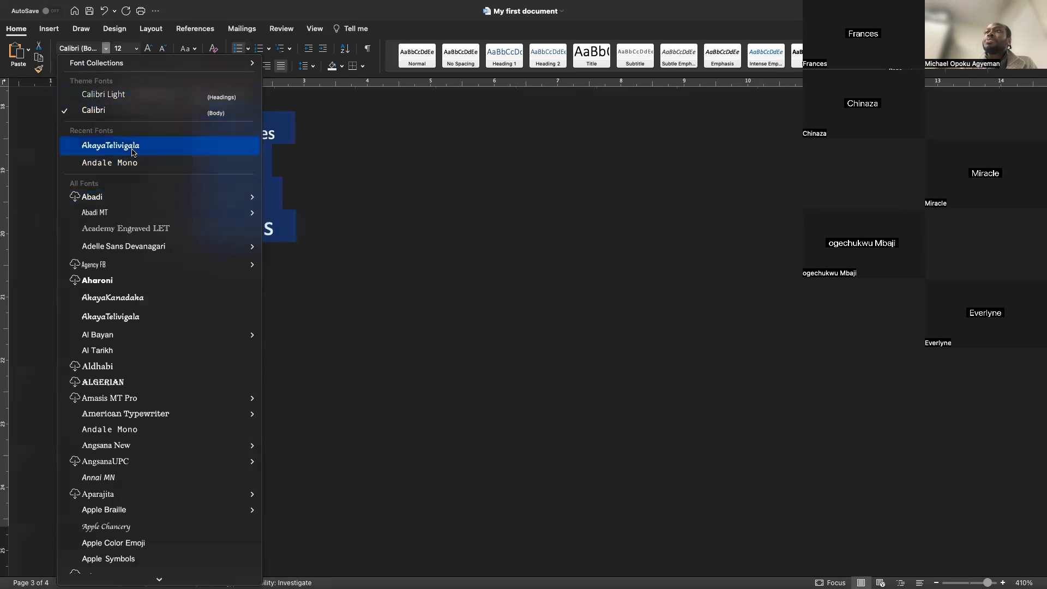
mouse_move(115, 341)
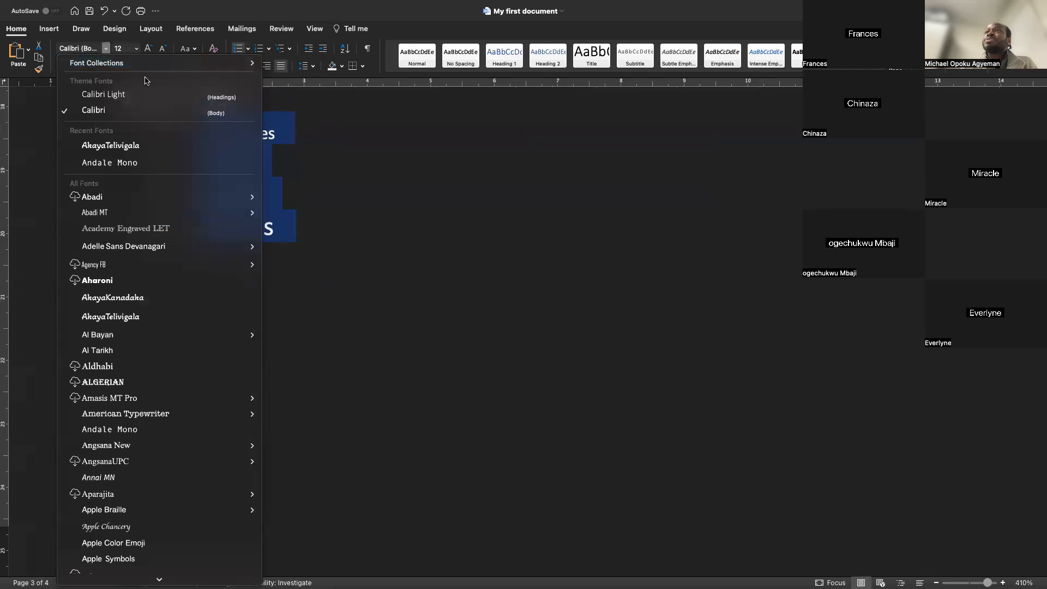
mouse_move(225, 66)
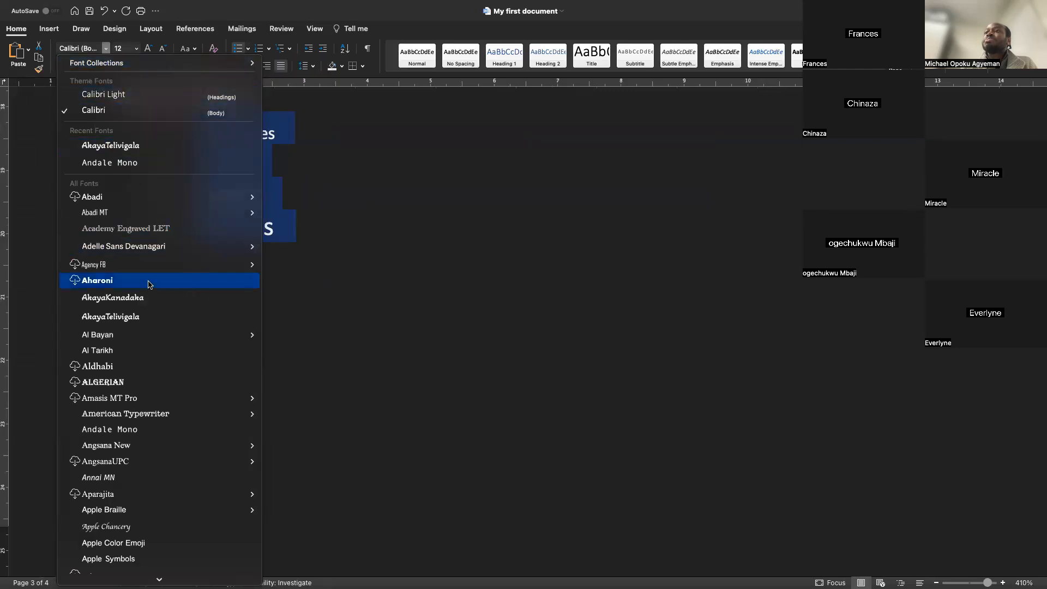
scroll(148, 283, "down", 20)
scroll(149, 284, "down", 20)
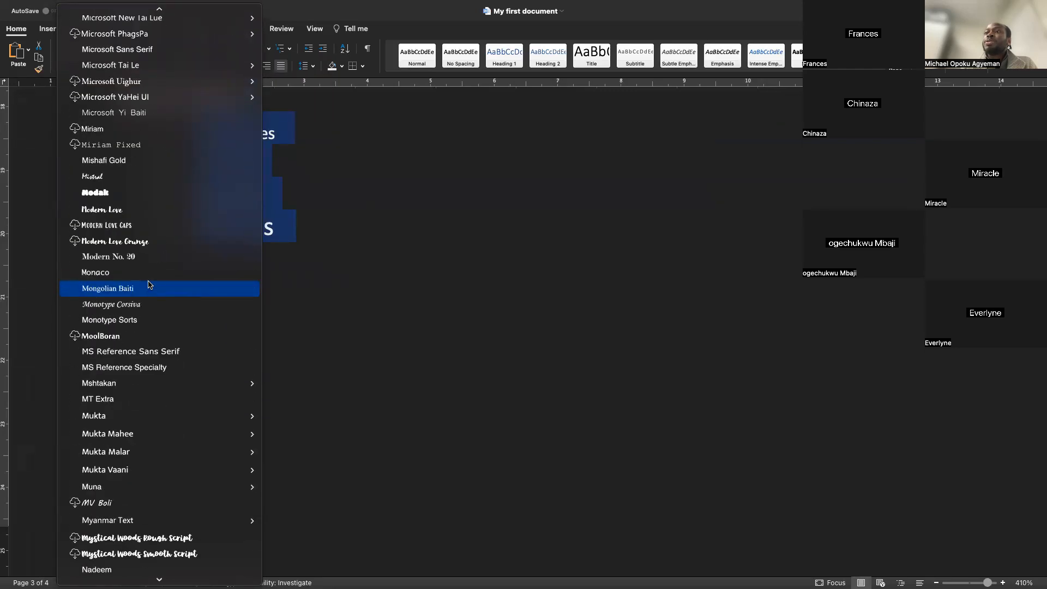
scroll(148, 284, "down", 12)
scroll(148, 284, "down", 15)
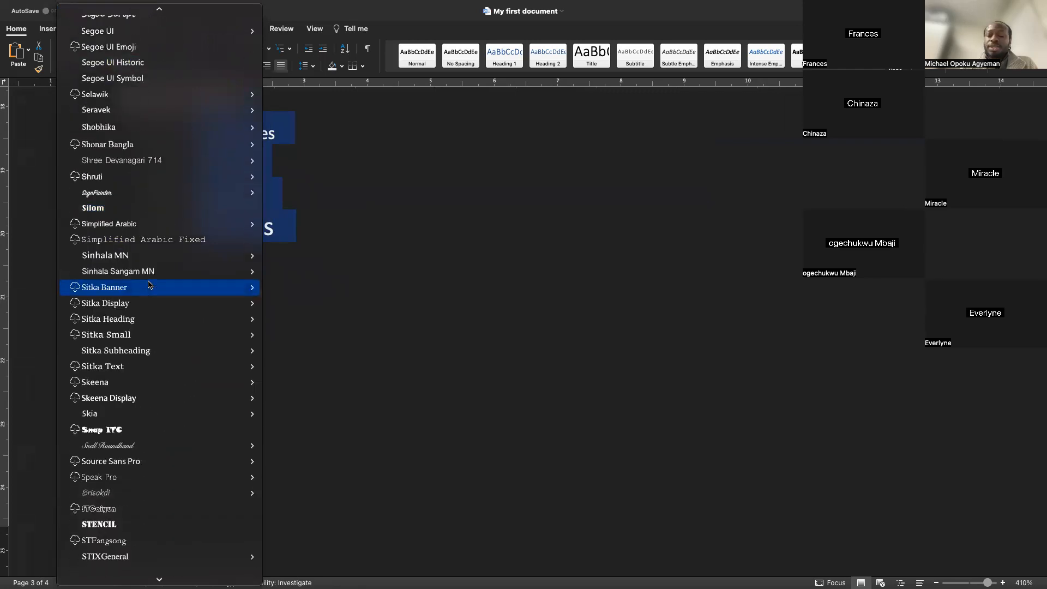
key("t")
key("i")
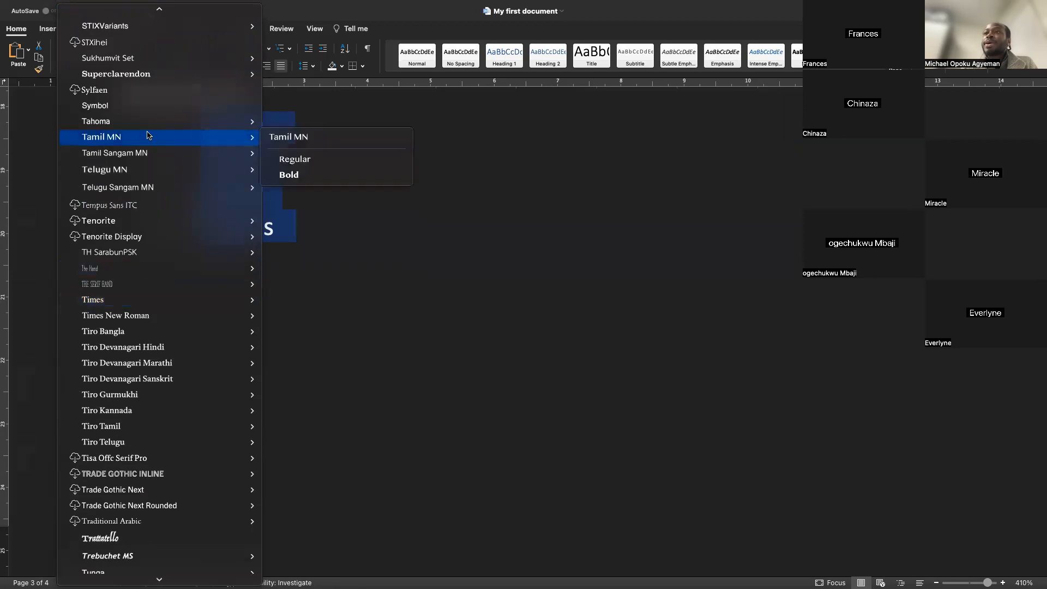
mouse_move(141, 254)
scroll(141, 254, "down", 3)
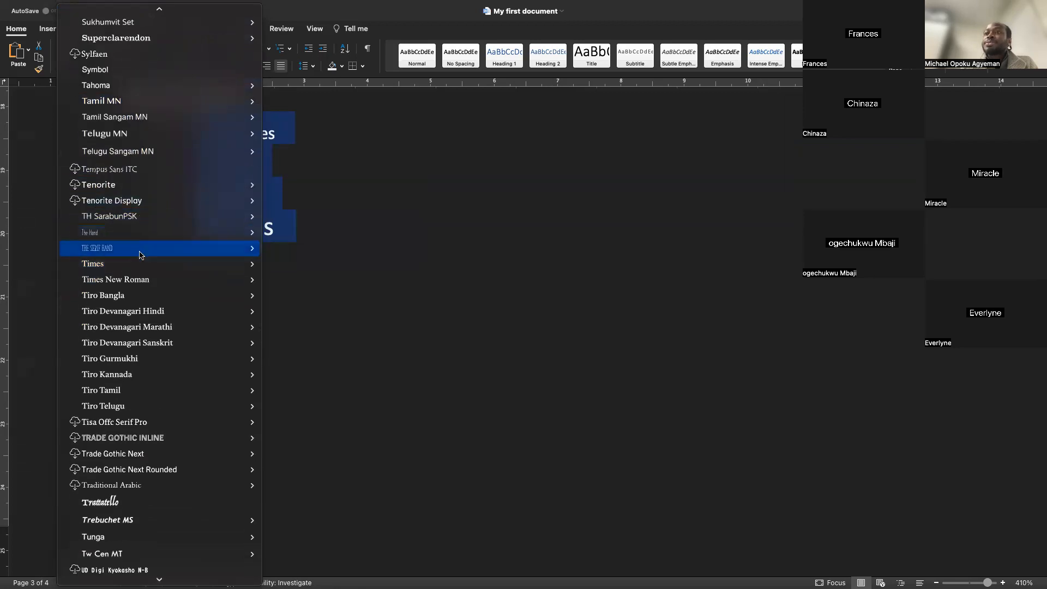
scroll(136, 284, "down", 7)
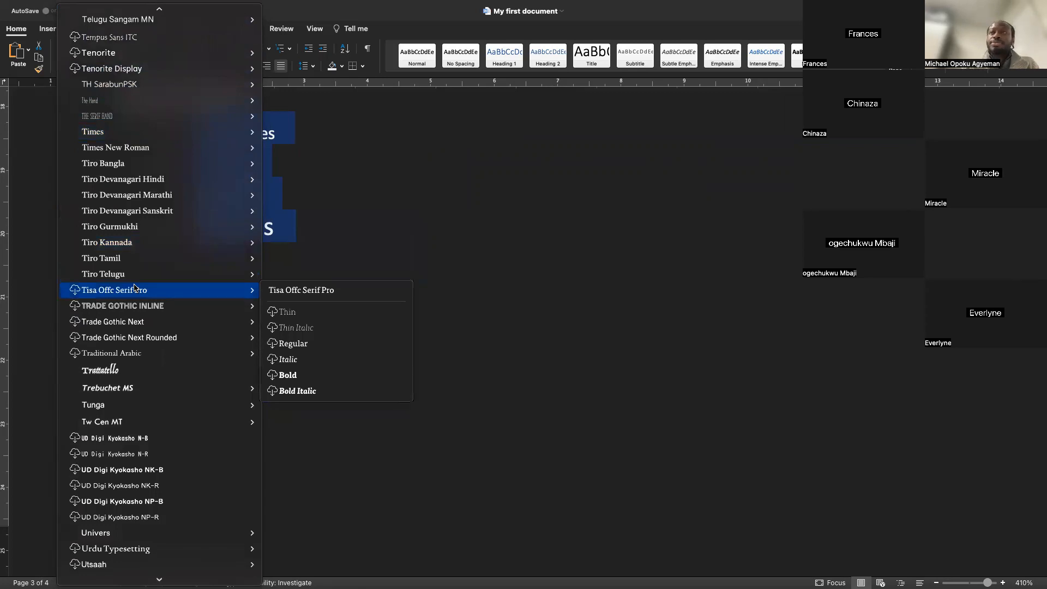
scroll(136, 287, "up", 4)
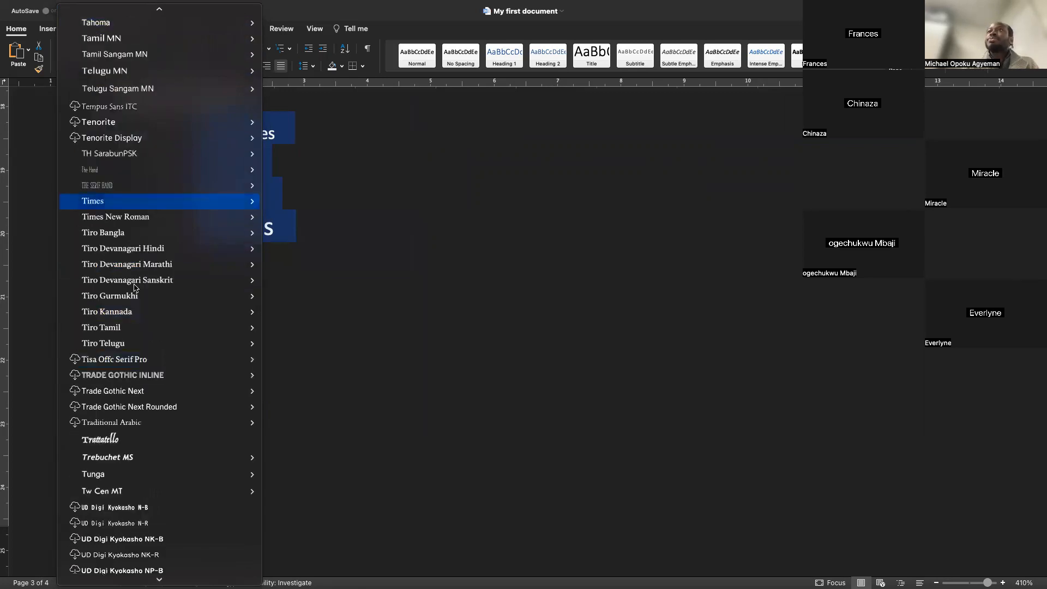
left_click(134, 217)
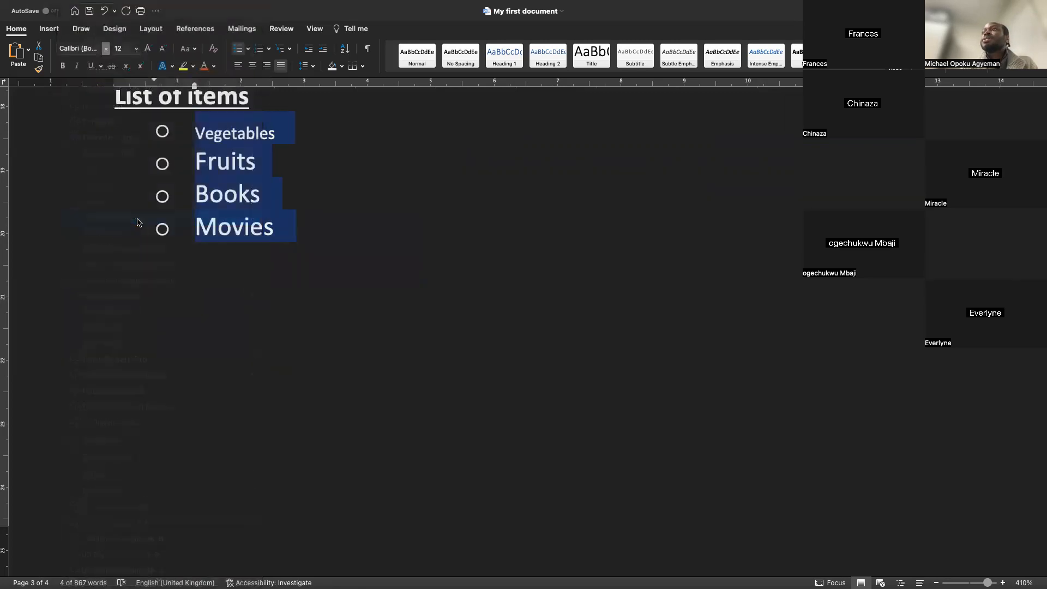
Bold the four list items, then remove the bold again
left_click(236, 162)
left_click_drag(280, 220, 200, 149)
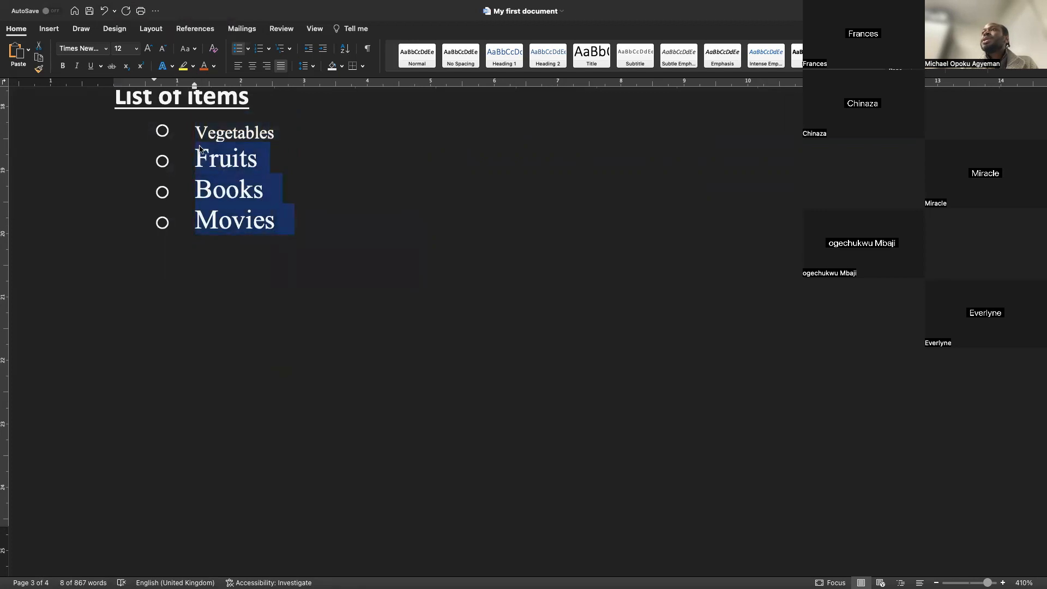
left_click(213, 136)
scroll(246, 190, "up", 1)
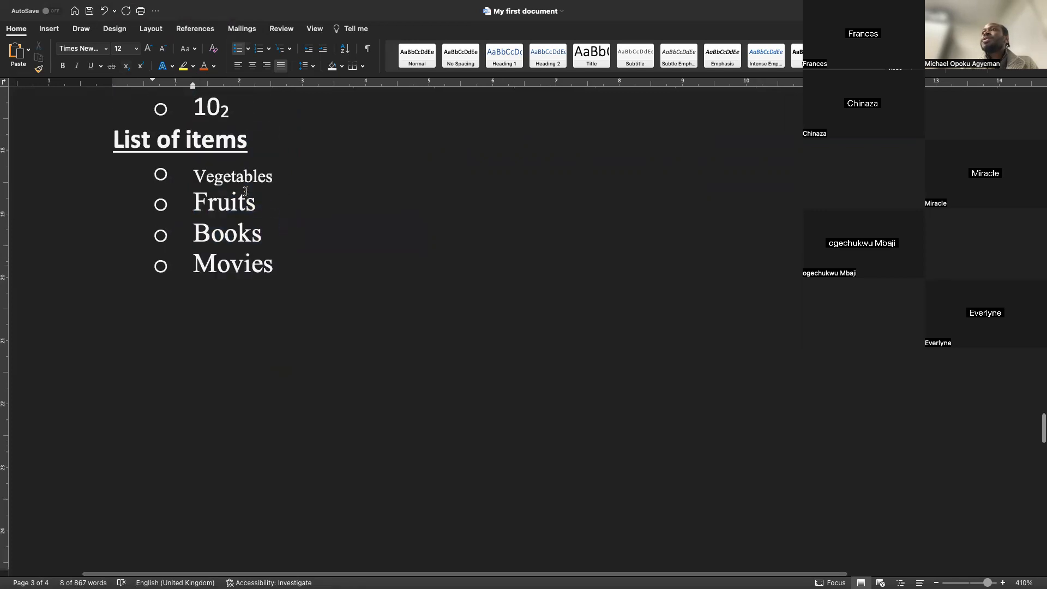
scroll(245, 191, "up", 4)
left_click_drag(285, 450, 181, 338)
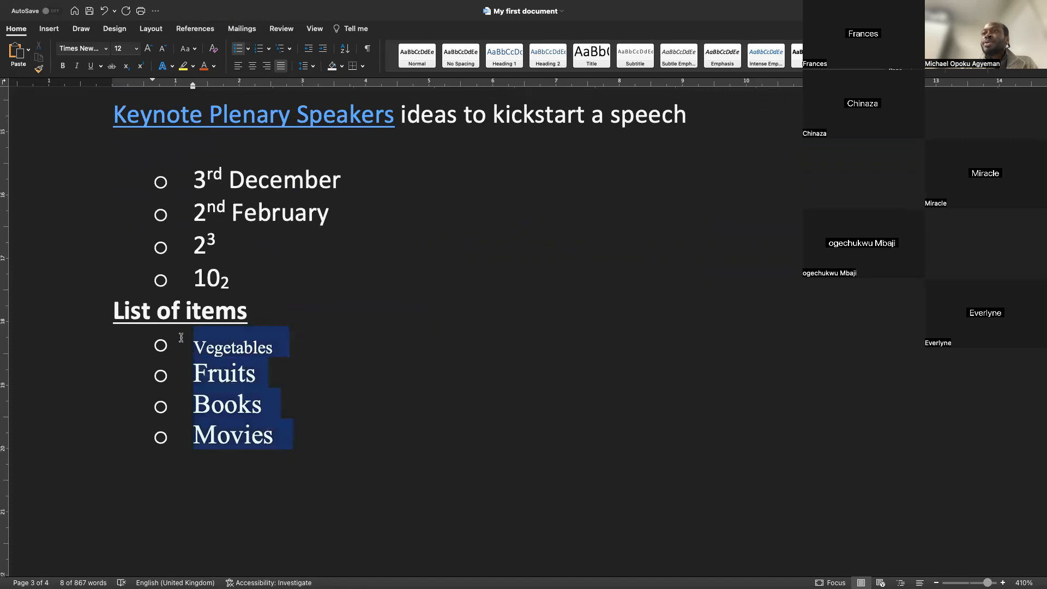
key("super+b")
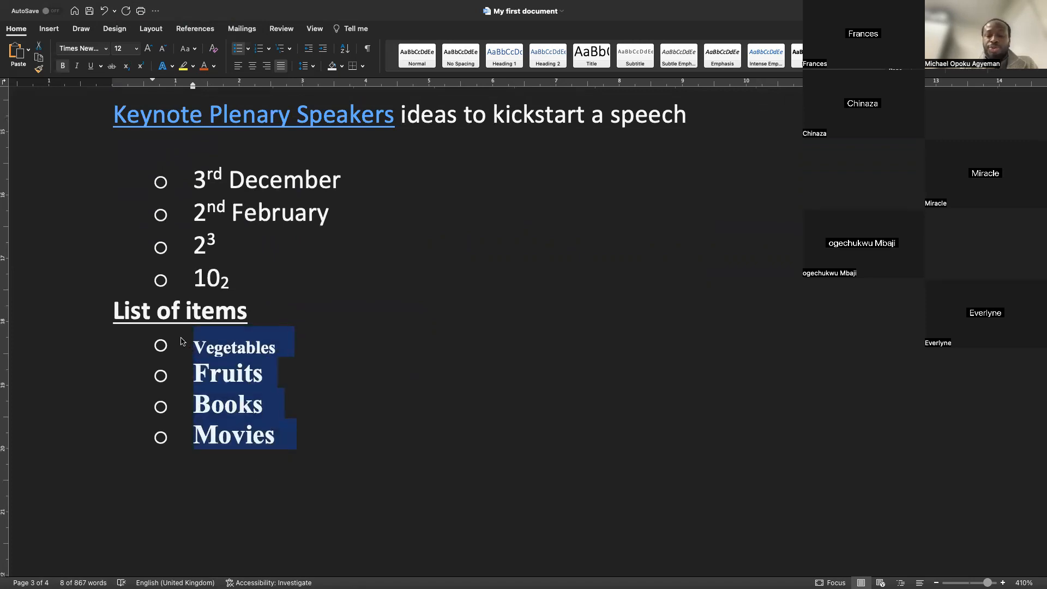
key("super+b")
left_click(299, 391)
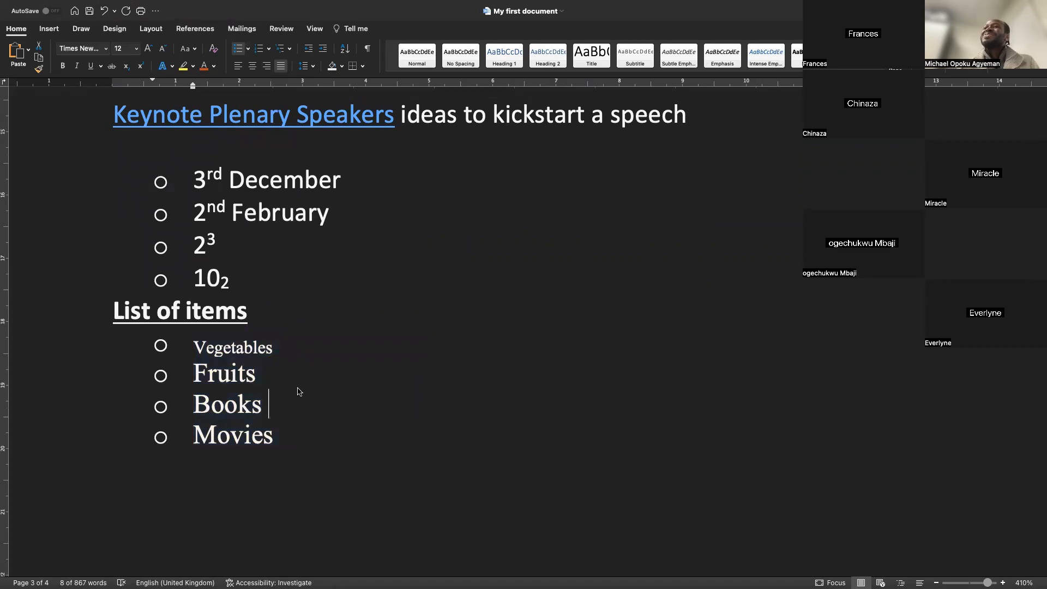
Add indented sub-items "Spider man" and "Titanic" under Movies
key("super+equal")
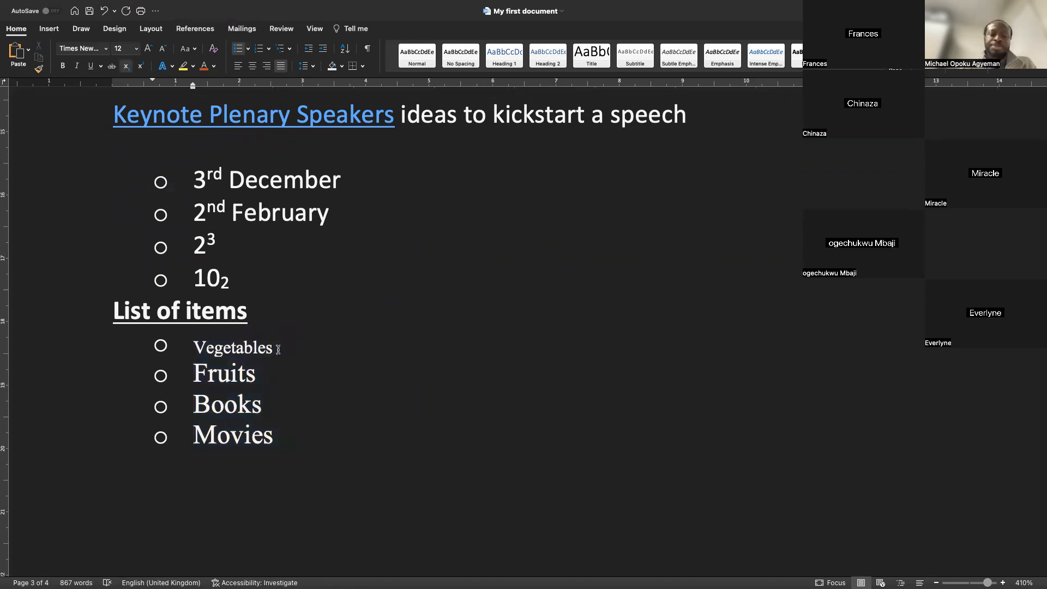
left_click(292, 432)
key("Return")
key("Tab")
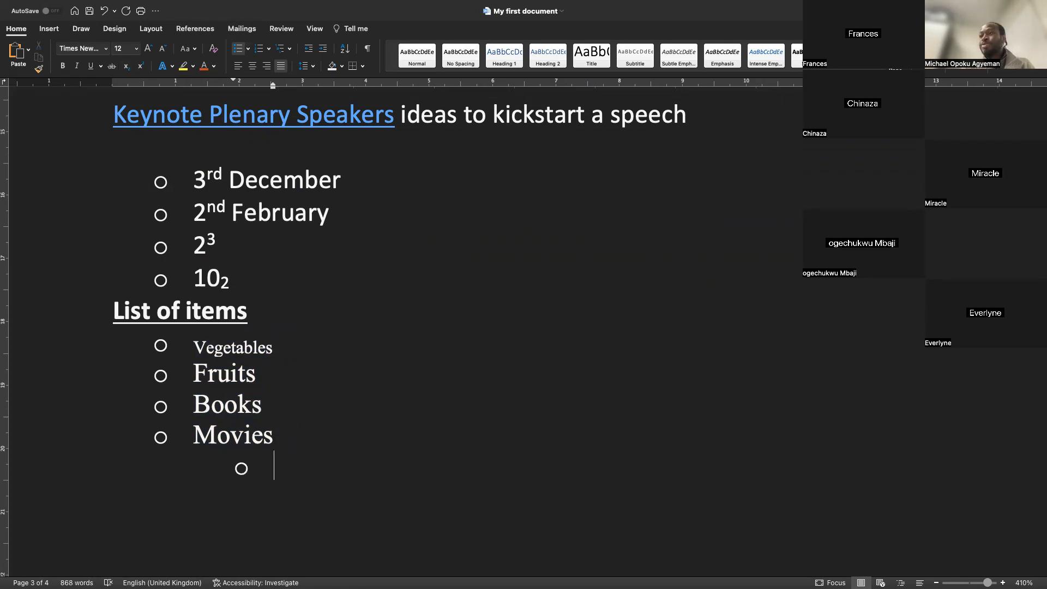
type("S")
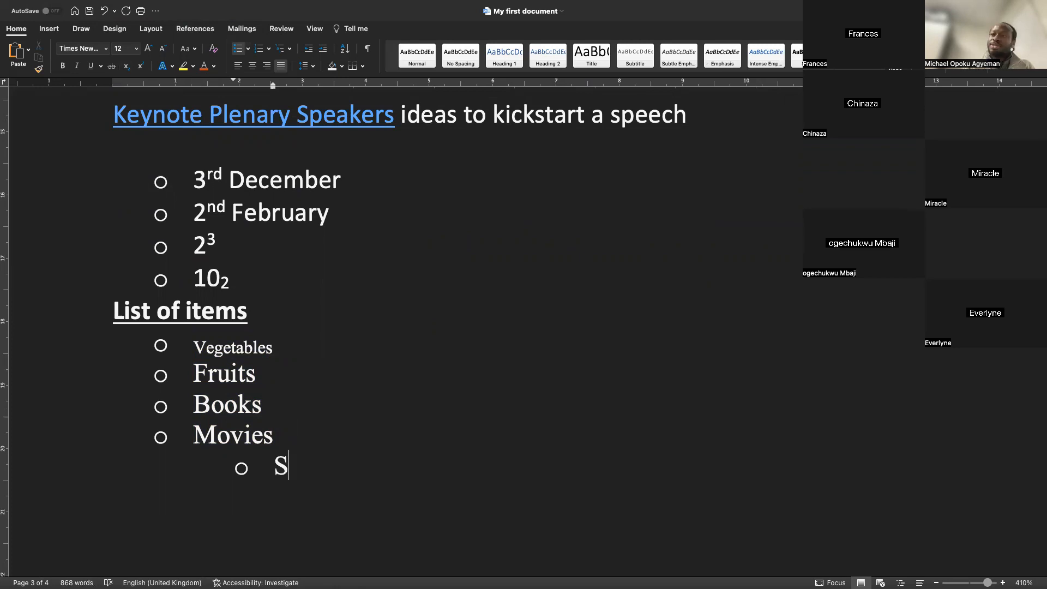
type("pider man")
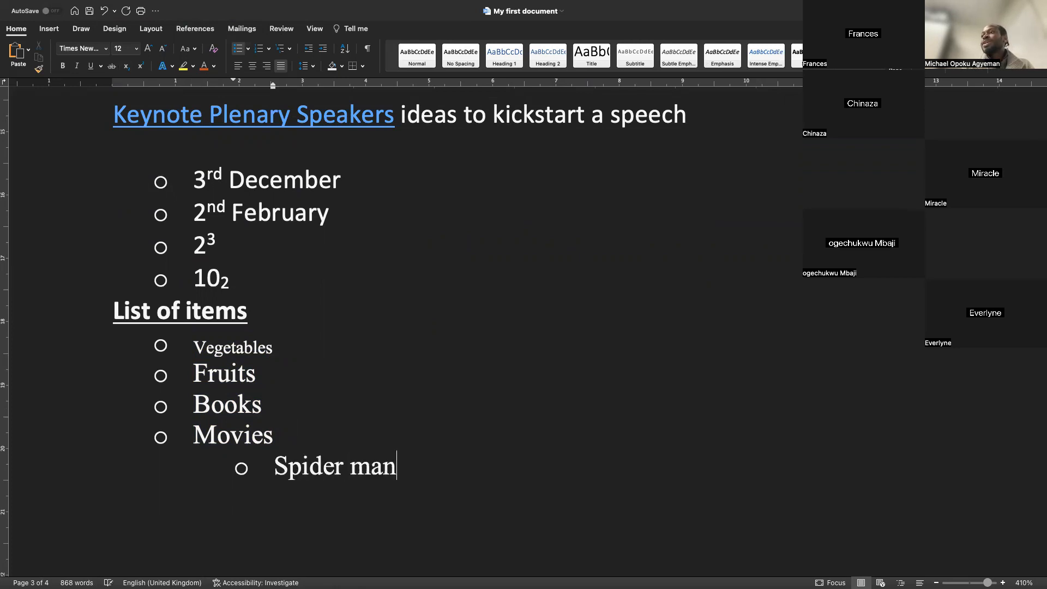
key("Return")
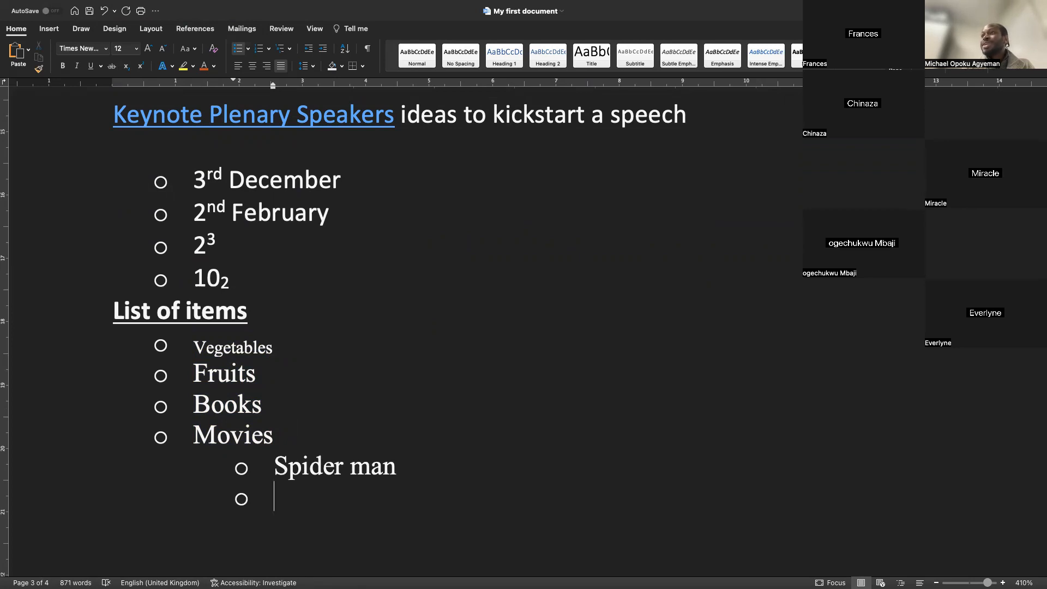
type("Titanic")
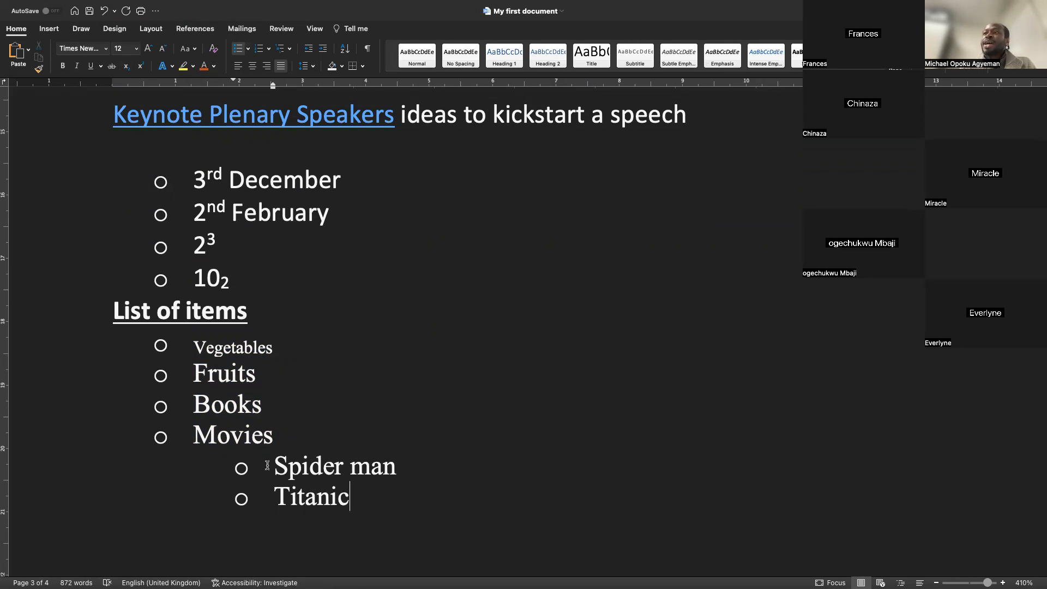
left_click(277, 350)
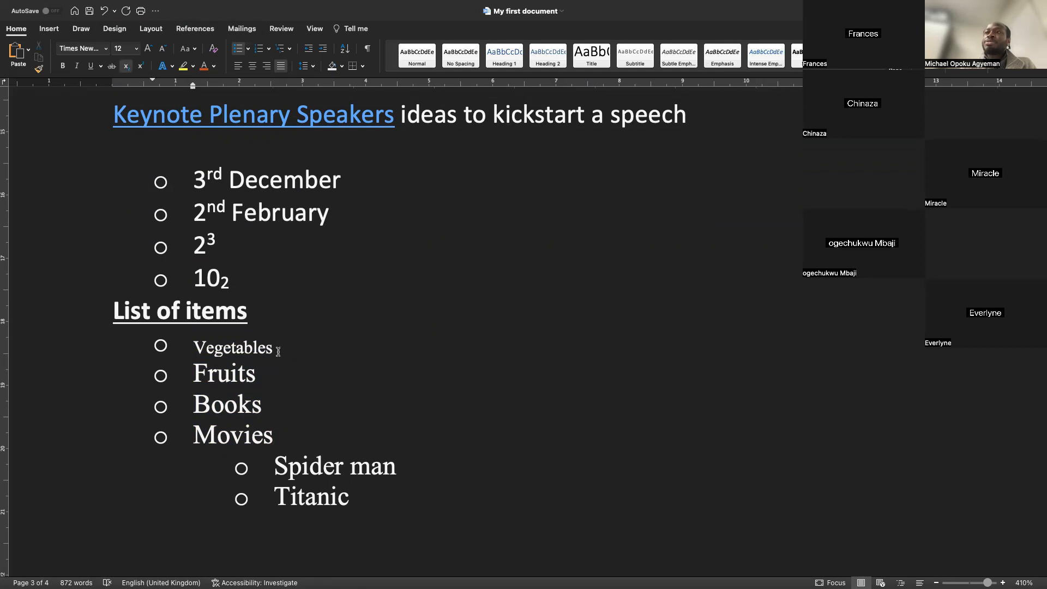
key("Return")
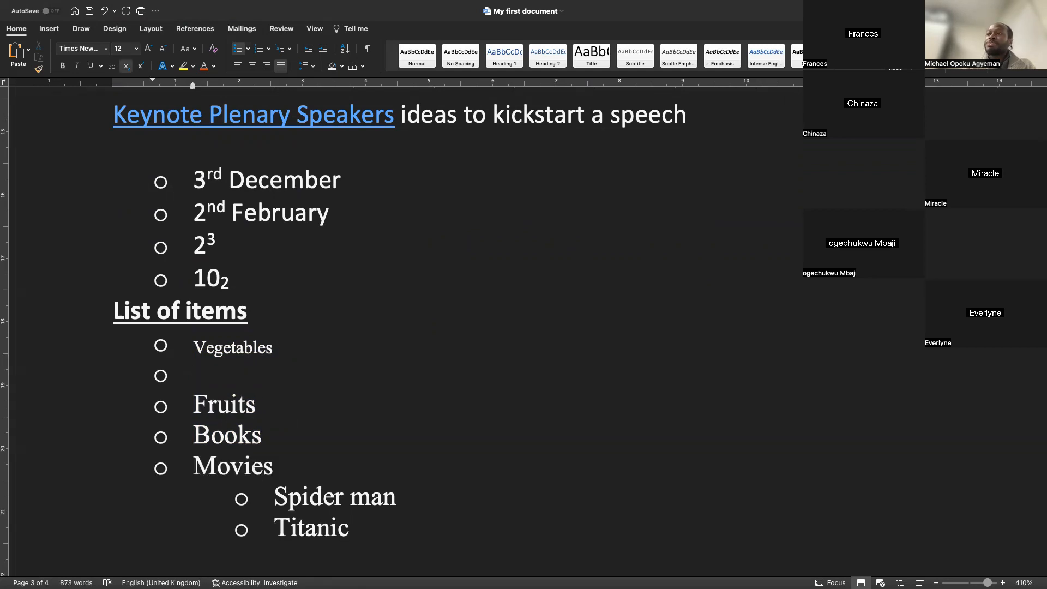
type("Onion")
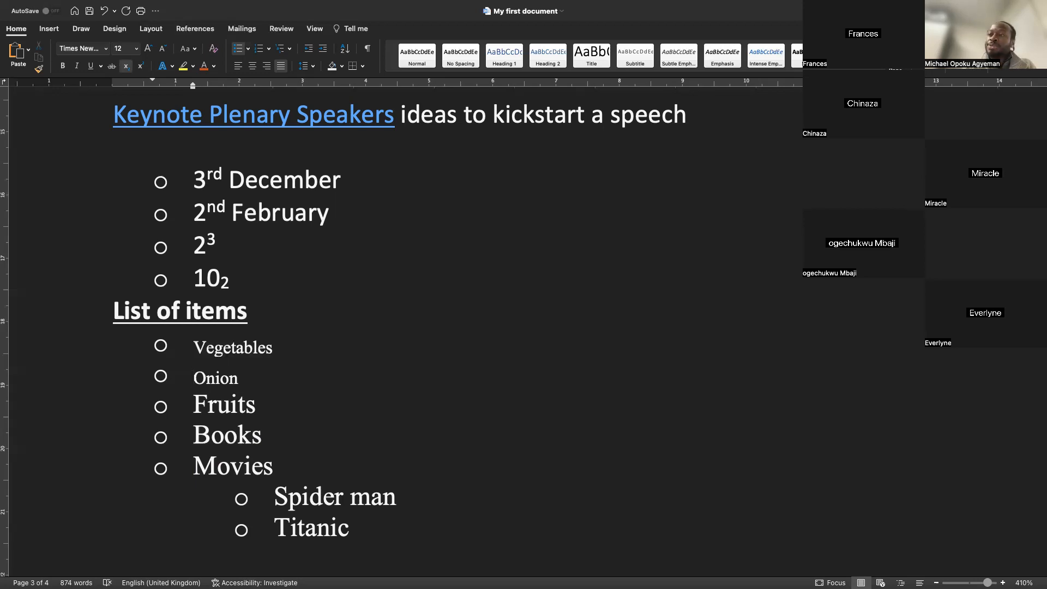
key("Tab")
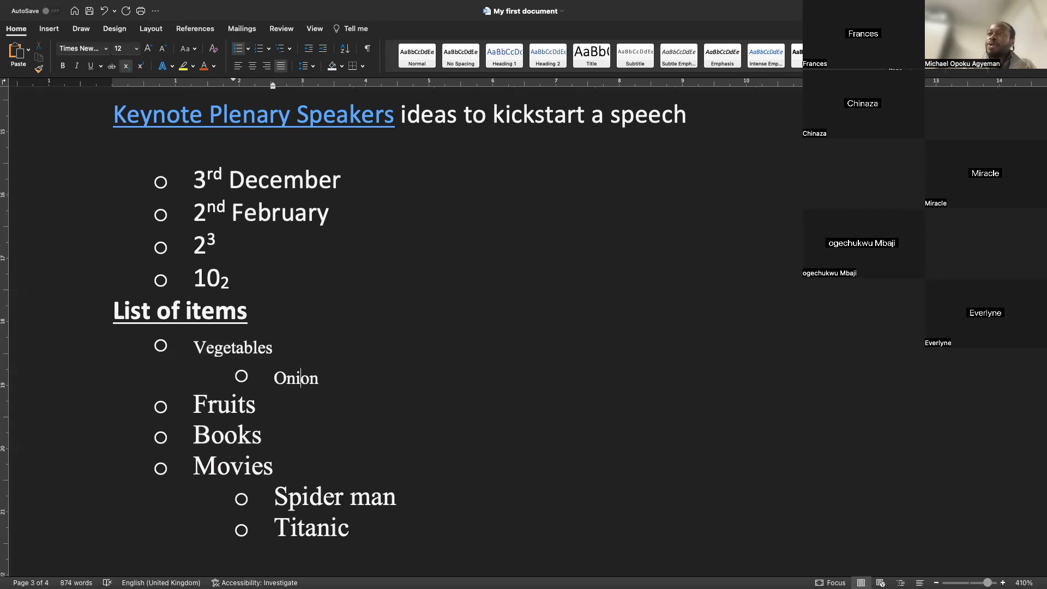
key("super+z")
key("super+z")
key("super+z")
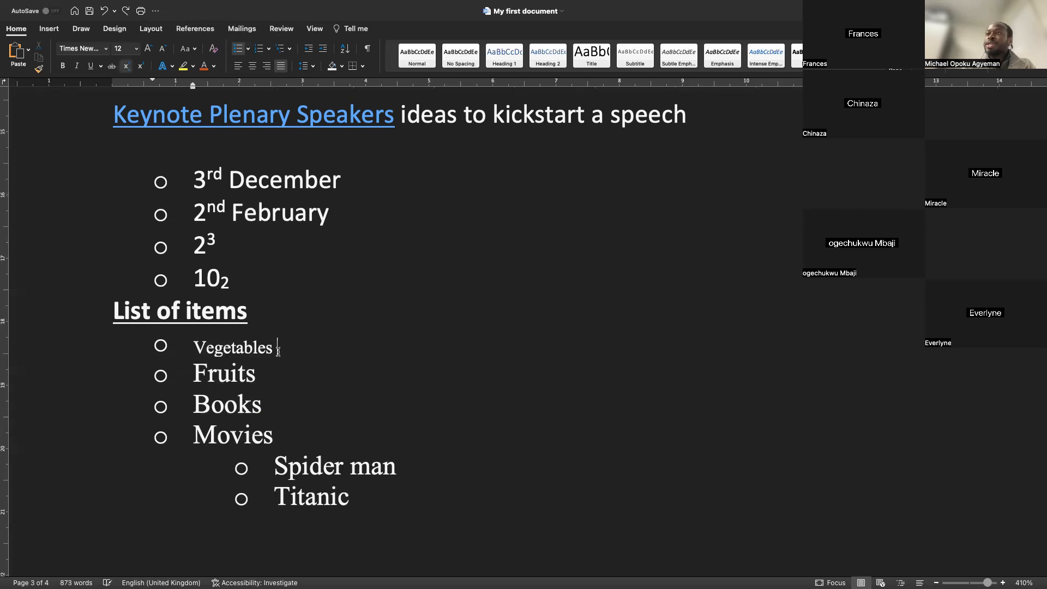
Add an indented sub-item "Onion" under Vegetables
key("Return")
key("Tab")
type("Onion")
key("Return")
type("Pe")
key("BackSpace")
key("BackSpace")
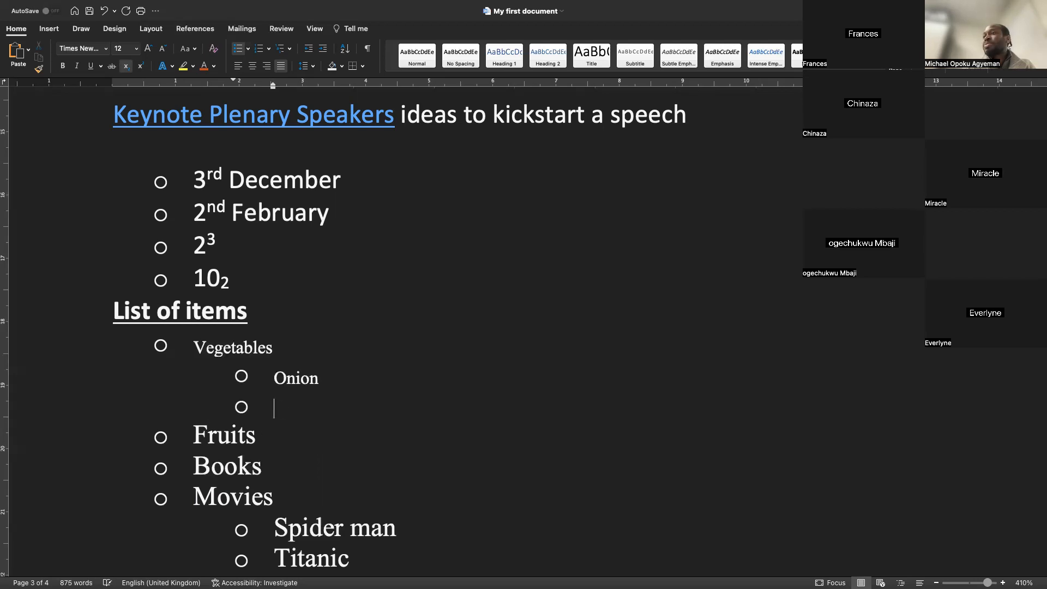
key("BackSpace")
key("BackSpace")
Add an indented sub-item "Mango" under Fruits
key("Down")
key("Return")
key("Tab")
type("Mango")
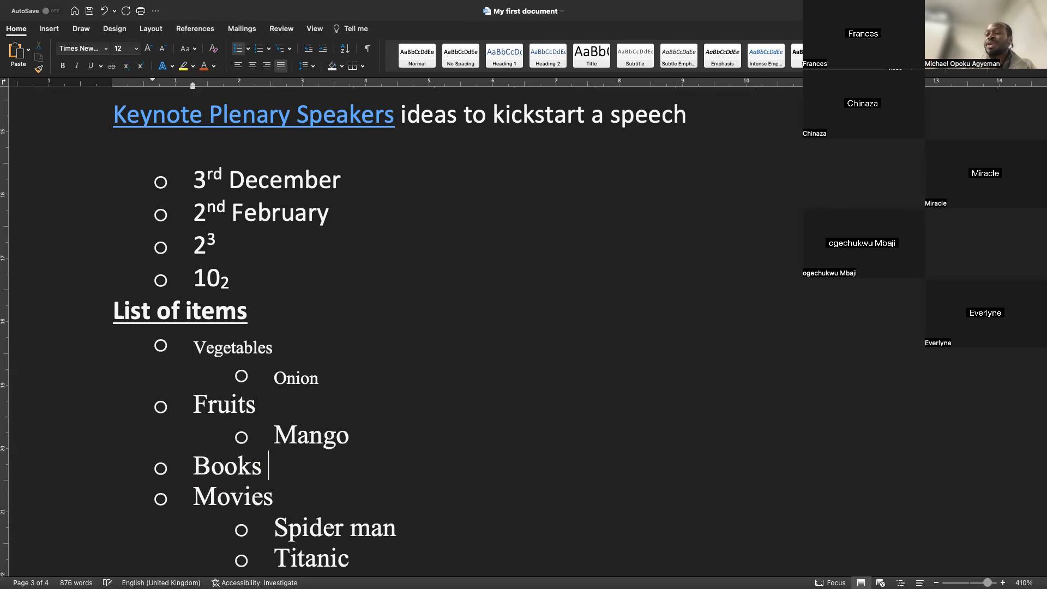
Add an indented sub-item "A story I like" under Books
key("Return")
key("Tab")
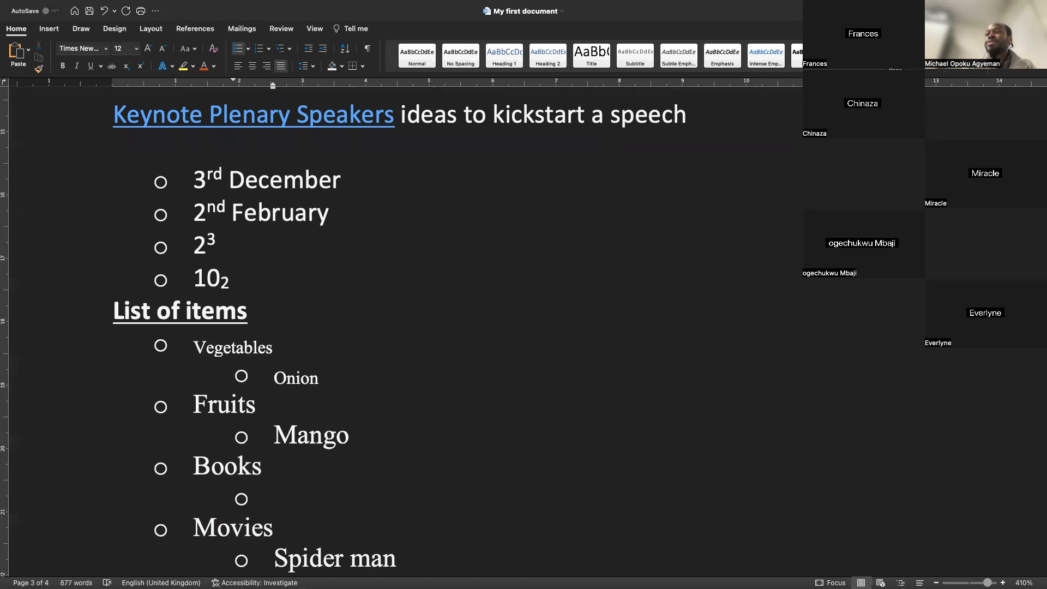
type("A stor")
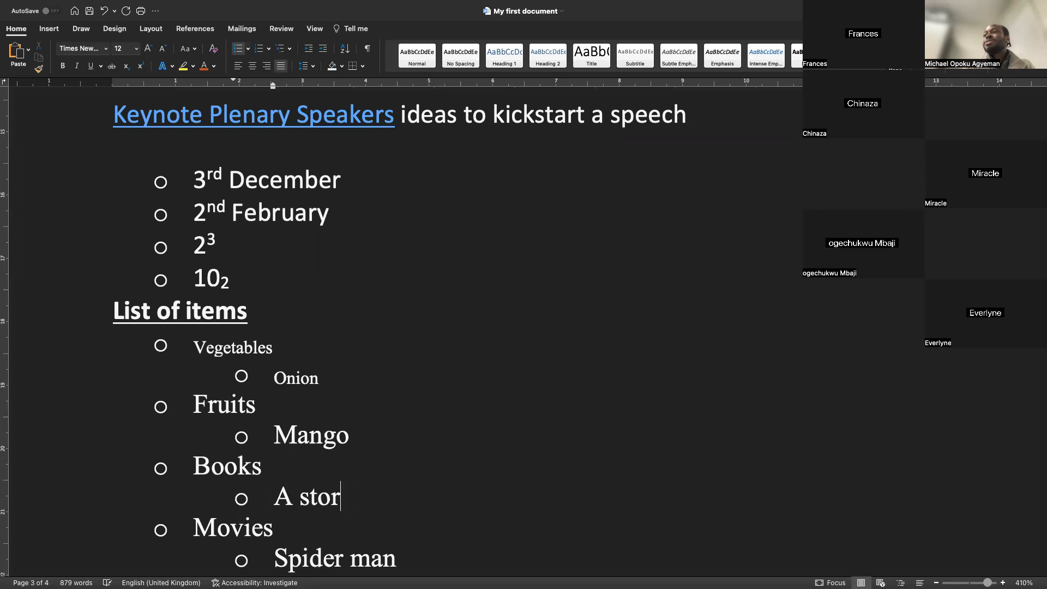
type("y I like")
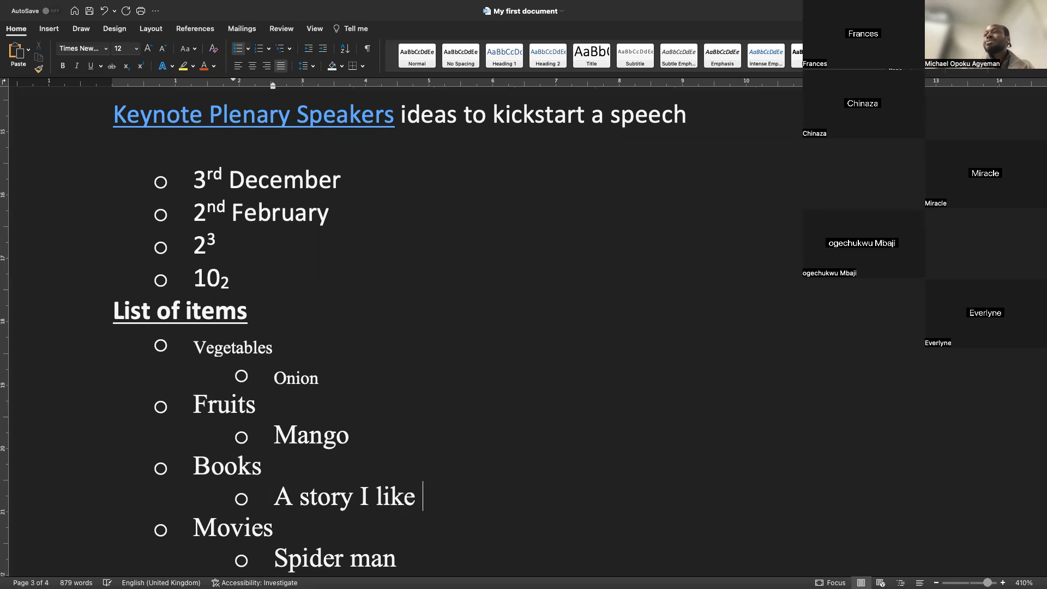
Add a sub-item "2nd Fruit" below Mango
key("Up")
key("Up")
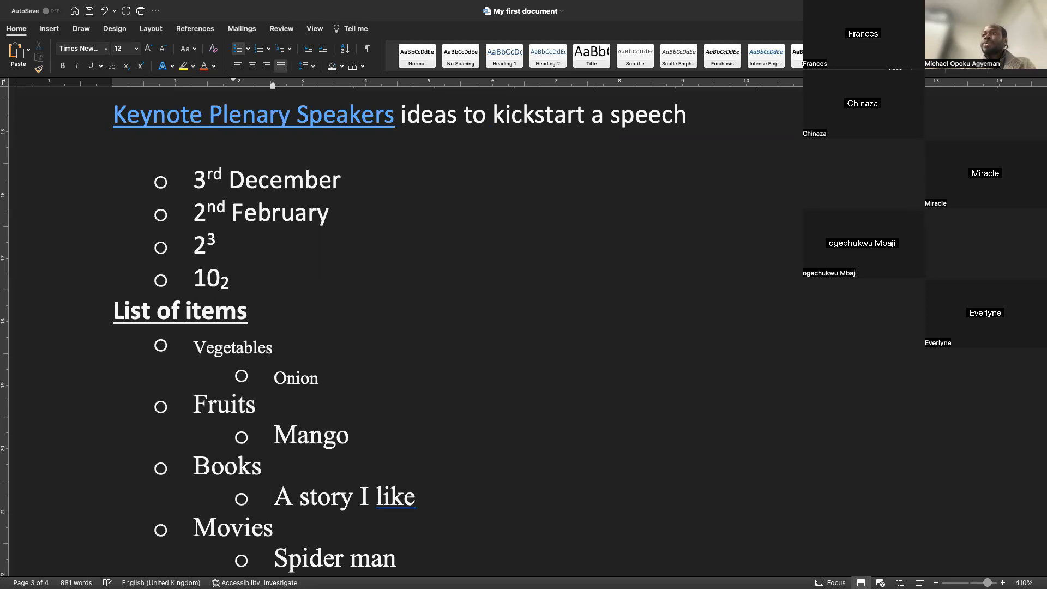
scroll(273, 327, "down", 3)
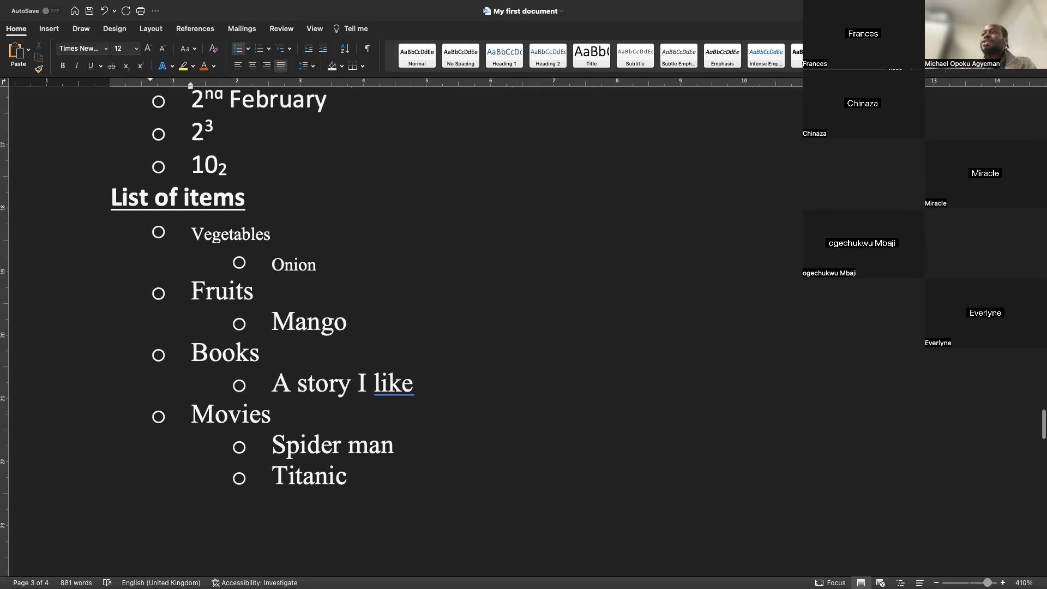
key("Up")
key("Return")
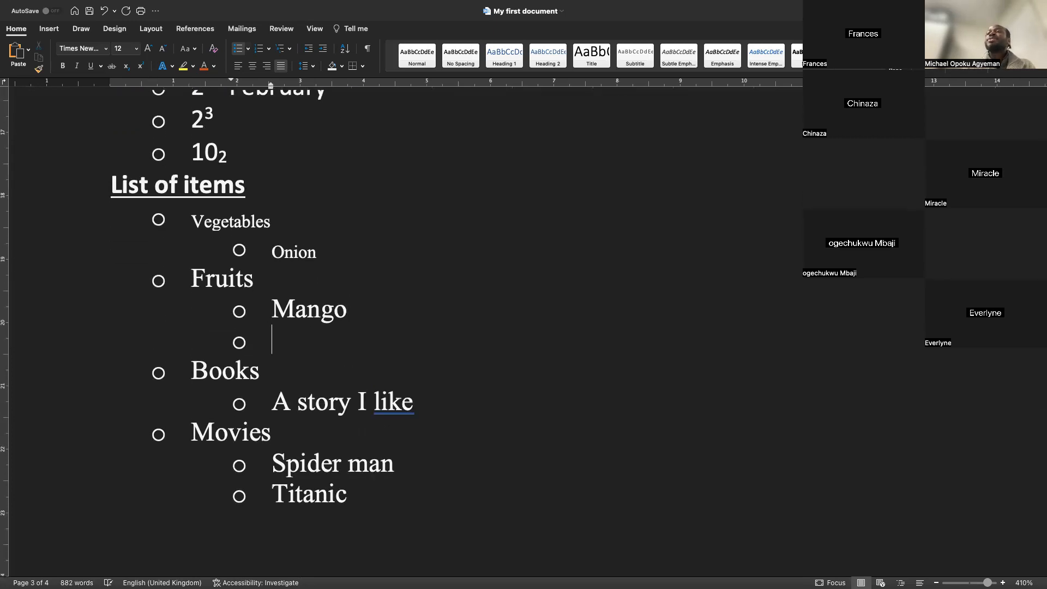
type("2nd Fruit")
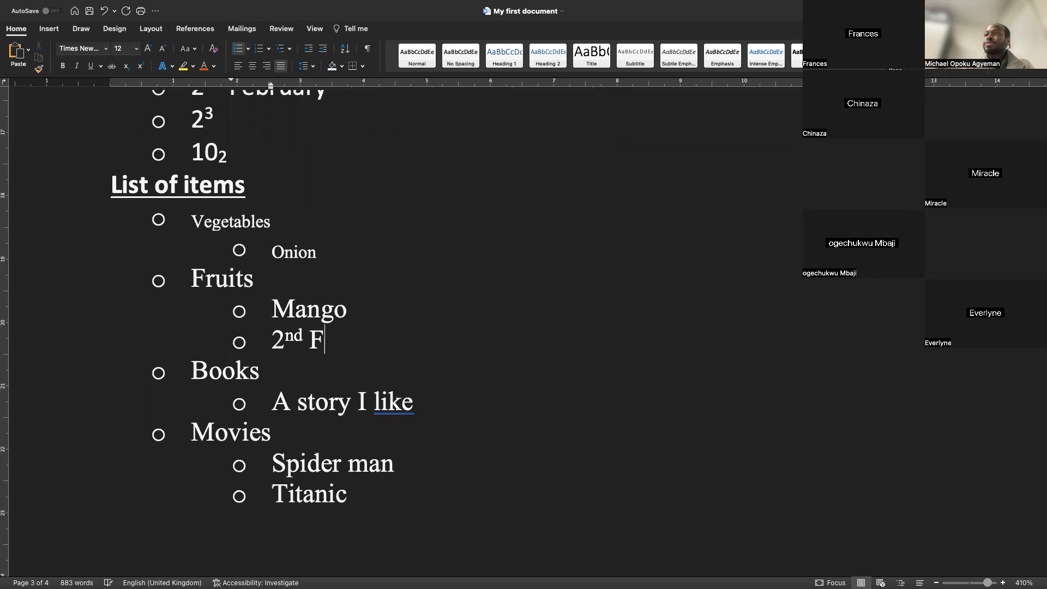
Add a sub-item "2nd vegetable" below Onion
left_click(333, 248)
key("Return")
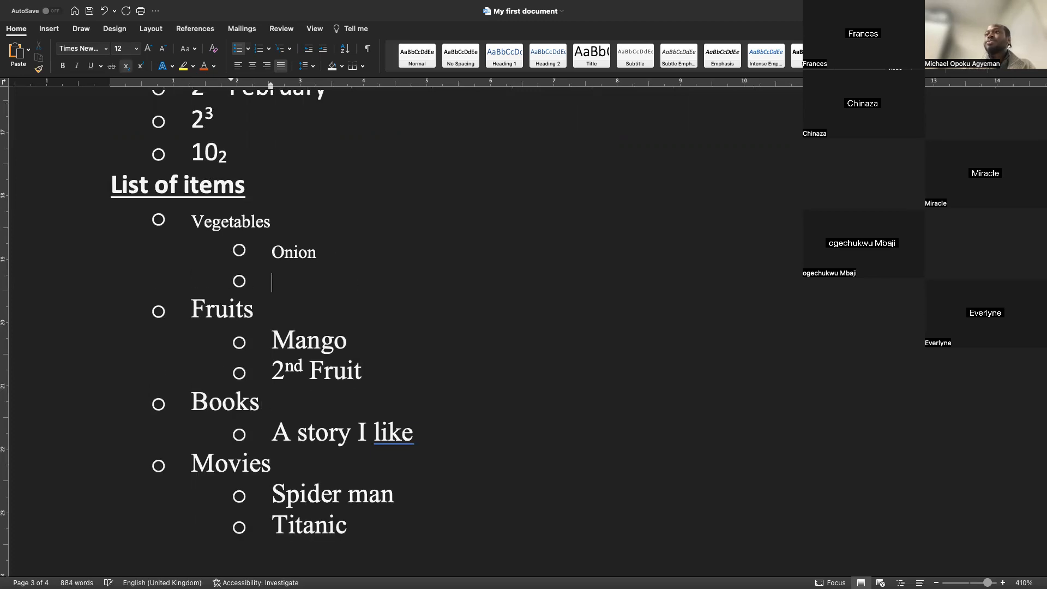
type("2nd ve")
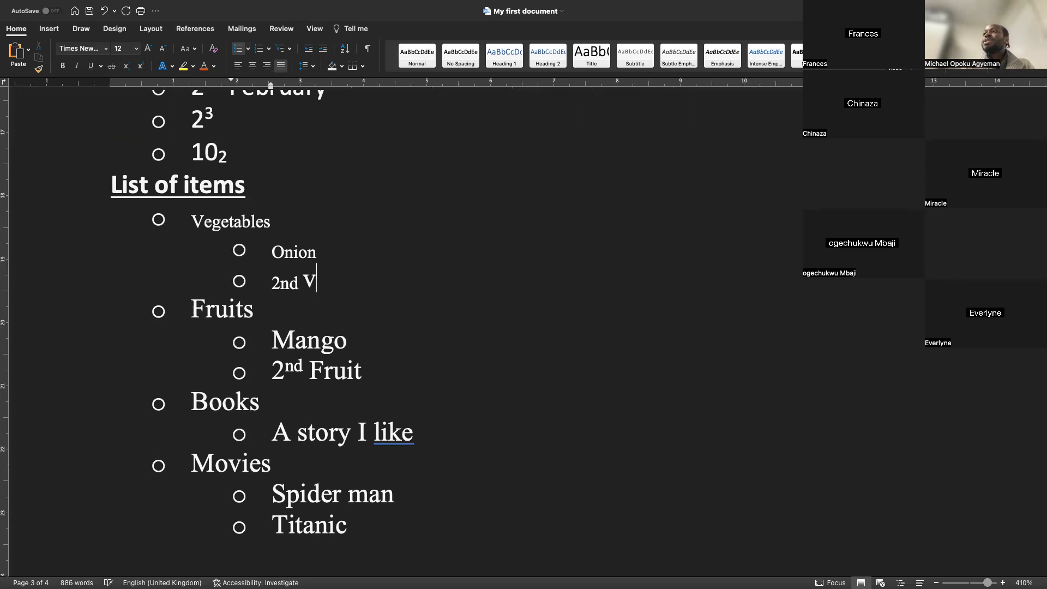
key("BackSpace")
key("BackSpace")
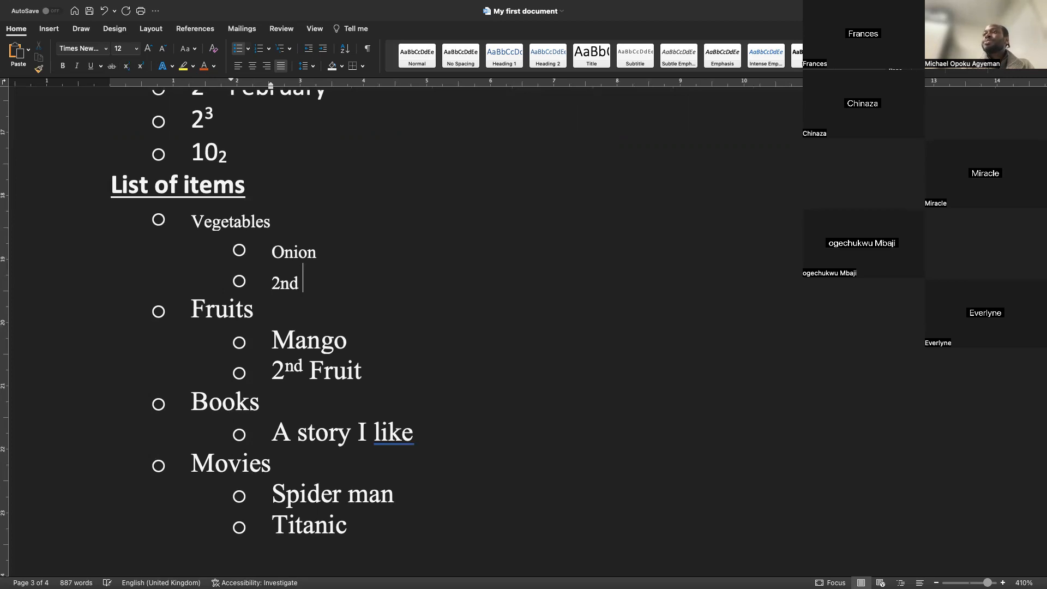
type("ven")
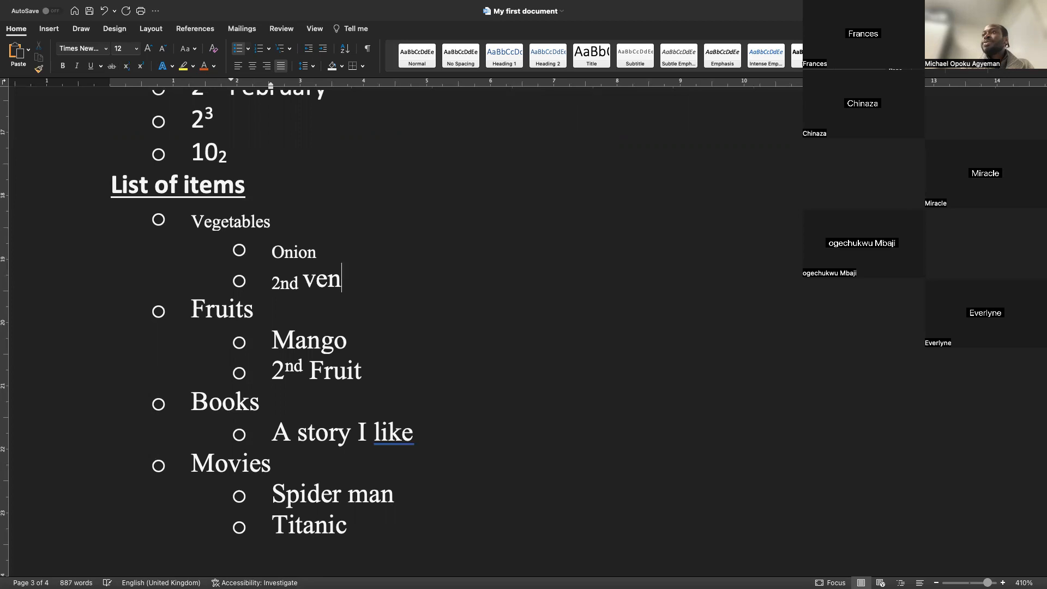
key("BackSpace")
key("BackSpace")
key("BackSpace")
key("BackSpace")
key("super+equal")
key("BackSpace")
key("BackSpace")
key("BackSpace")
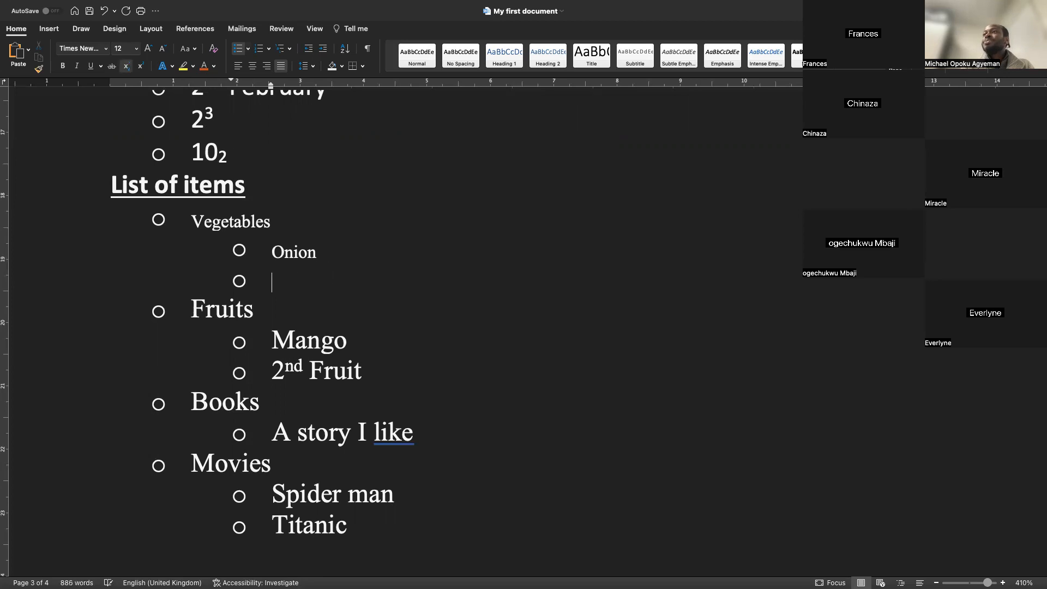
type("2nd")
key("super+equal")
type("vegetable")
Copy the superscript formatting of "nd" in "2nd Fruit" onto "nd" in "2nd vegetable" with Format Painter
left_click_drag(302, 365, 272, 371)
left_click(39, 68)
mouse_move(303, 273)
left_mouse_down()
mouse_move(267, 282)
mouse_move(284, 279)
left_mouse_up()
key("Down")
left_click_drag(302, 365, 285, 366)
left_click(40, 68)
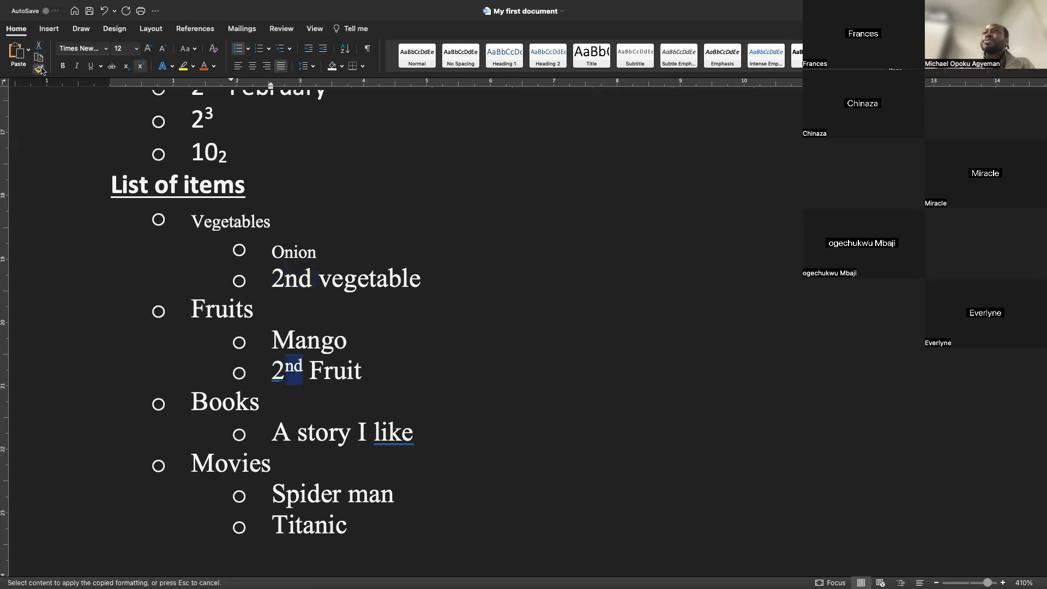
left_click_drag(317, 280, 289, 285)
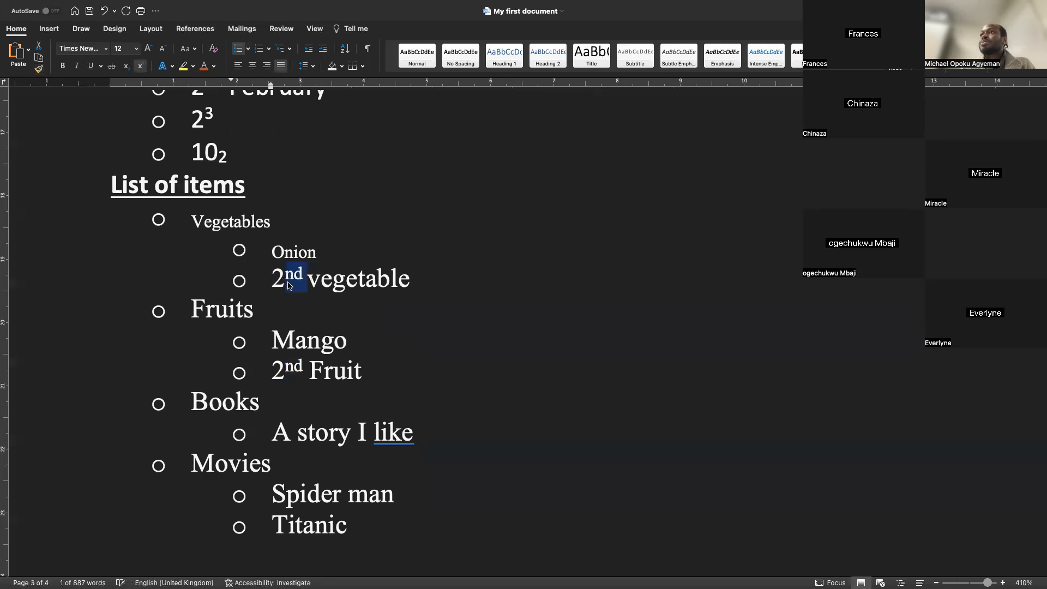
left_click(317, 289)
left_click(434, 299)
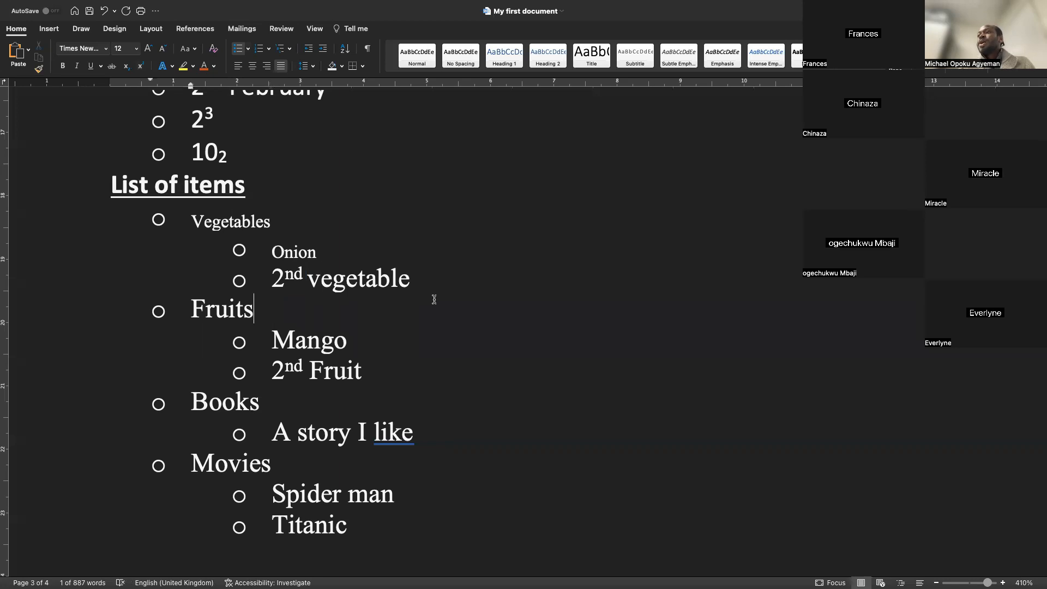
Select the whole list of items and change its top-level bullets to square bullets
scroll(434, 299, "down", 1)
scroll(434, 299, "down", 1)
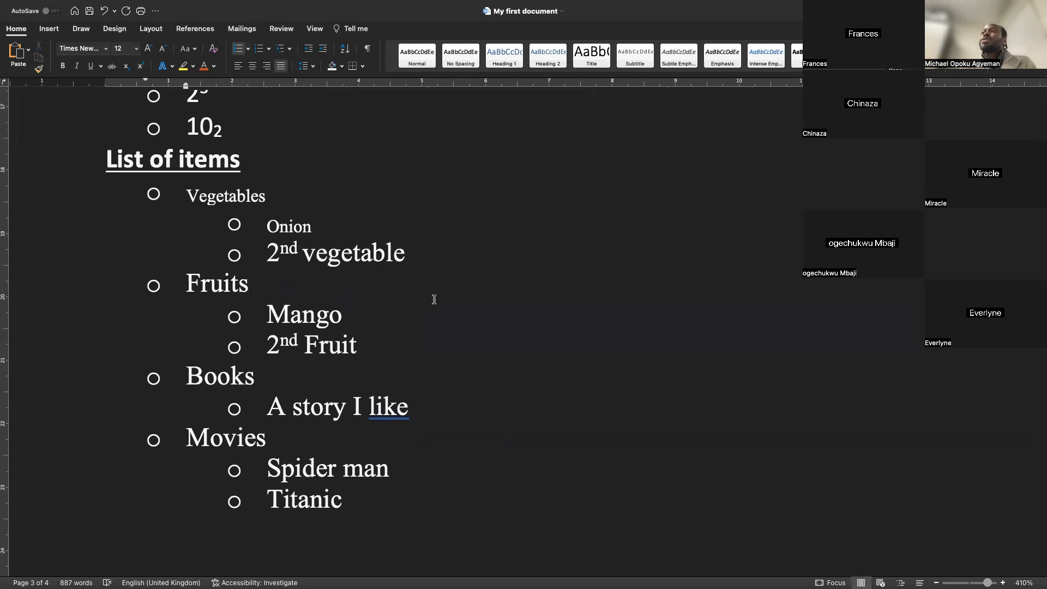
left_click(272, 192)
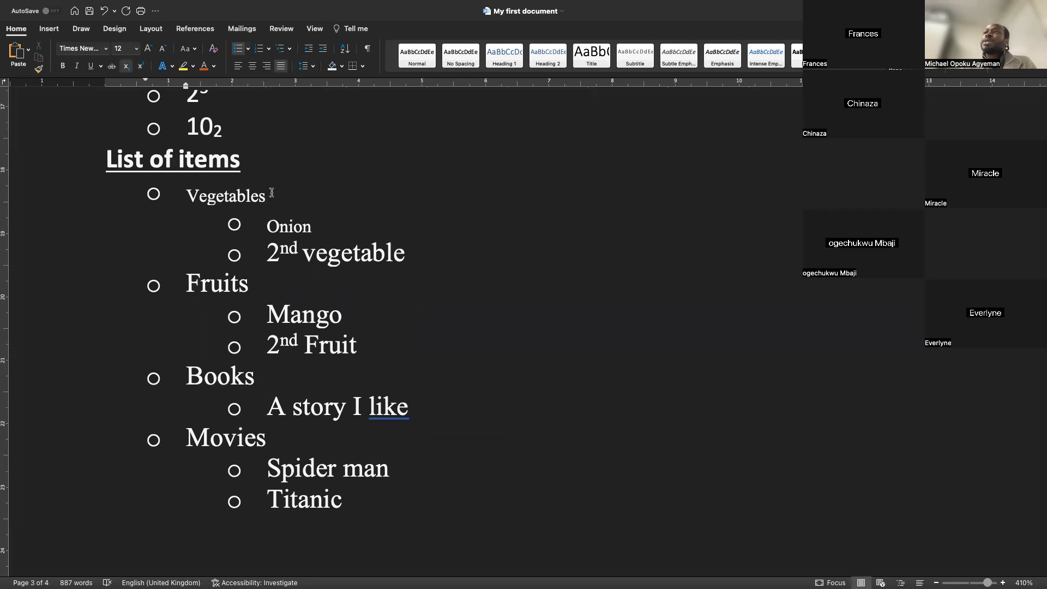
left_click_drag(188, 193, 311, 496)
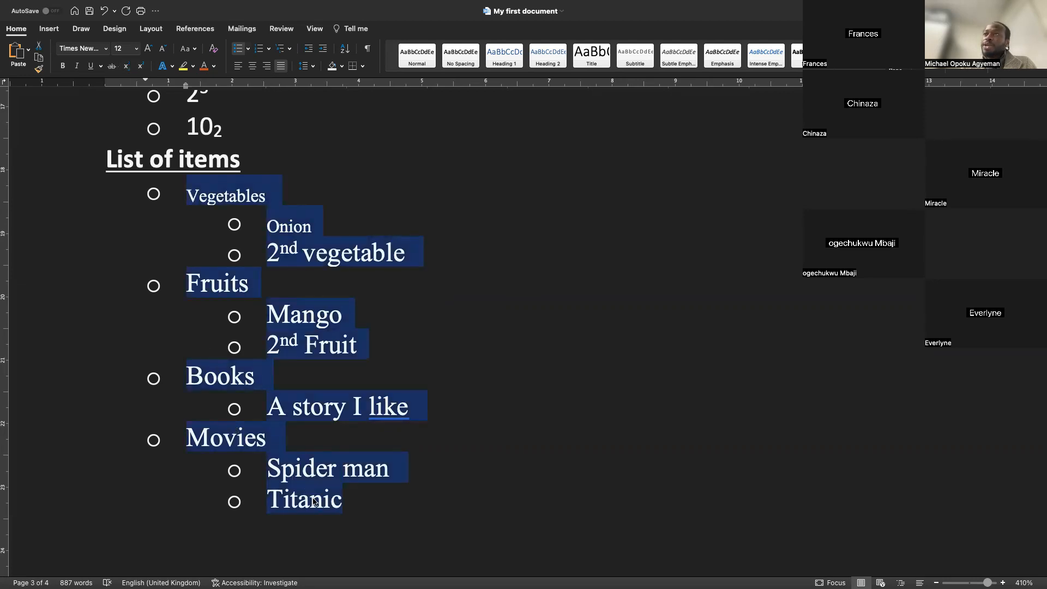
left_click(247, 49)
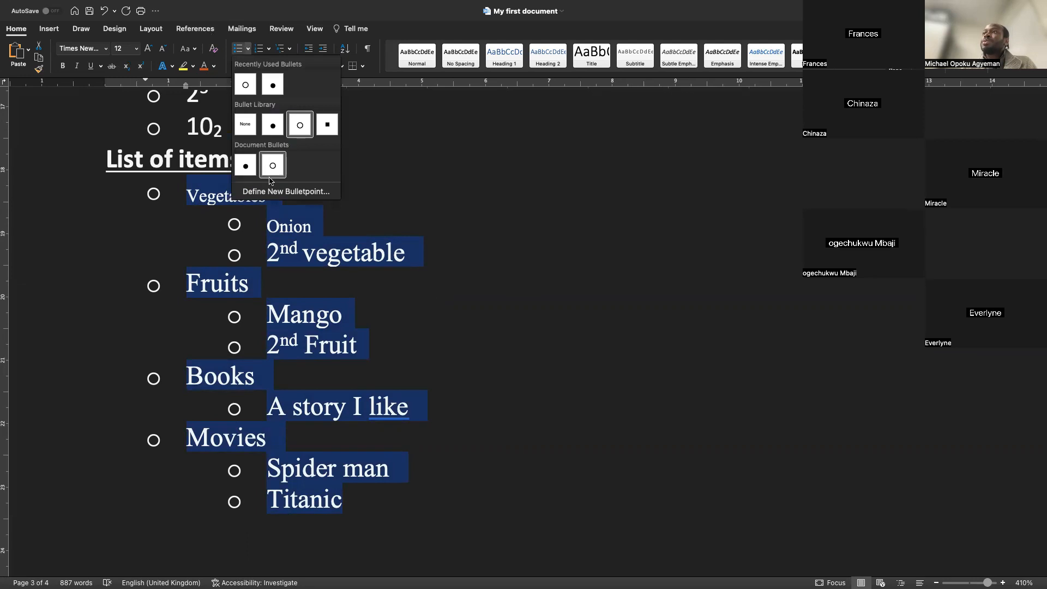
left_click(327, 126)
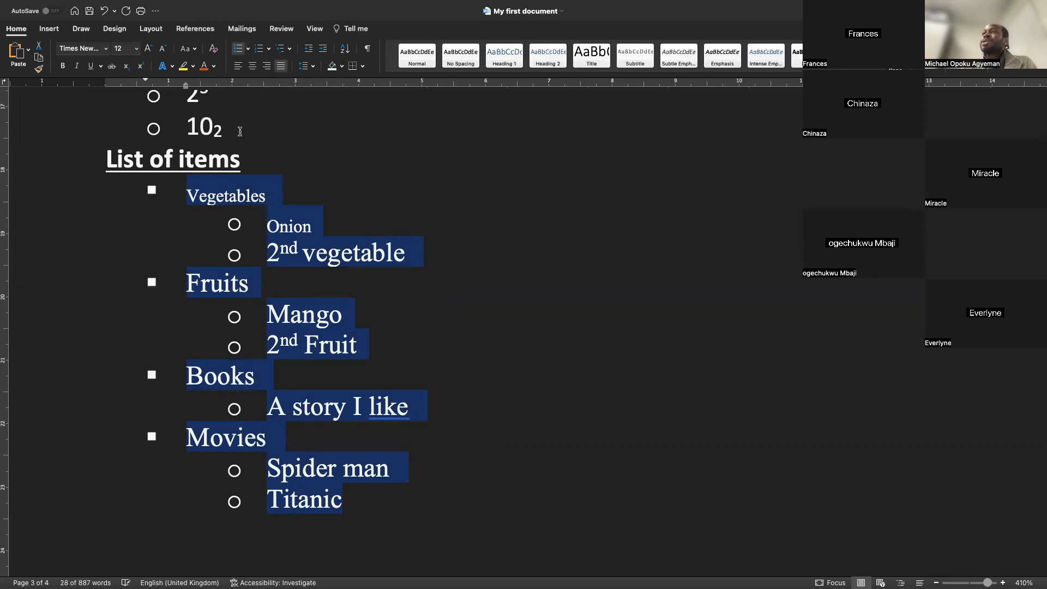
Convert the selected list to numbering and choose the "1)" number format
left_click(259, 50)
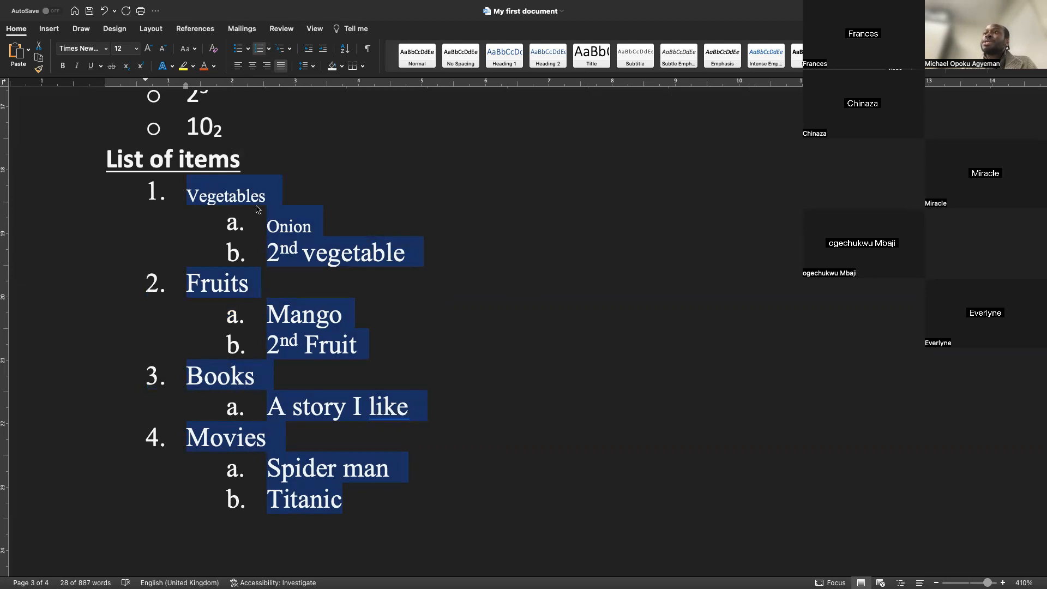
left_click(269, 49)
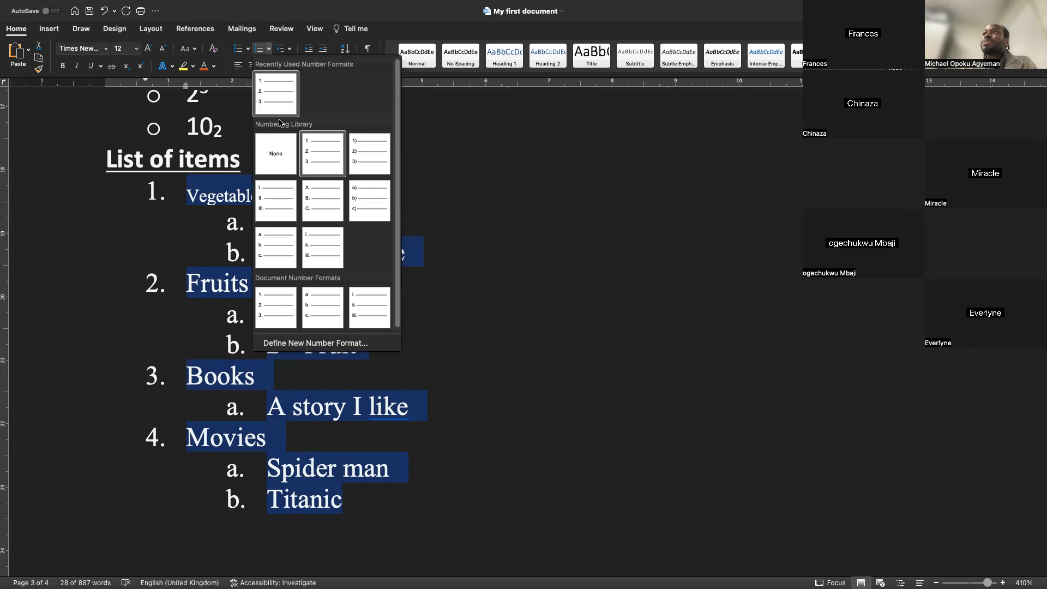
left_click(365, 158)
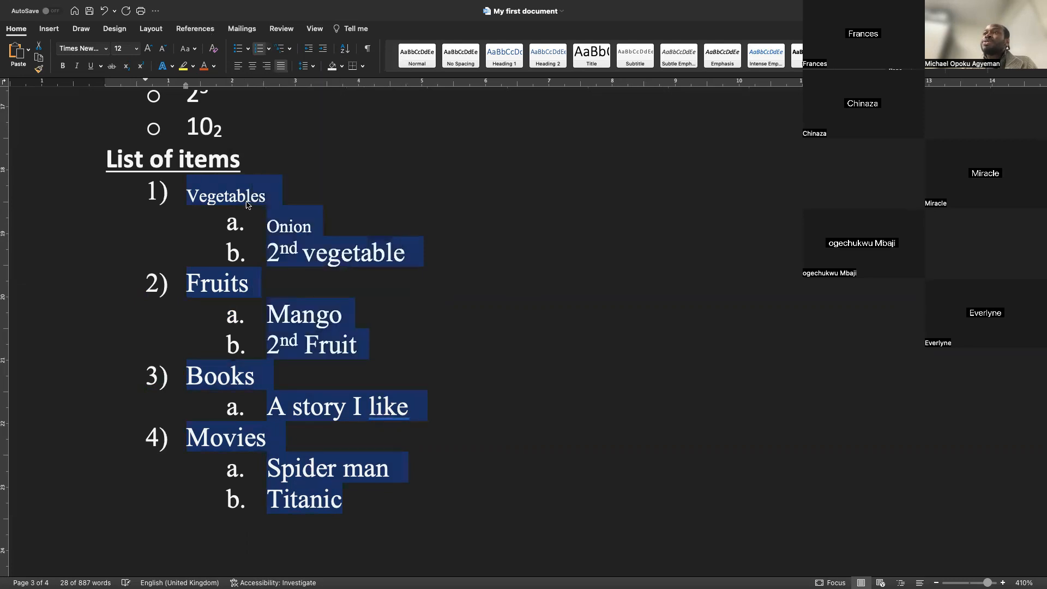
Change the top-level numbering of the selected list to the "1." number format
left_click(269, 49)
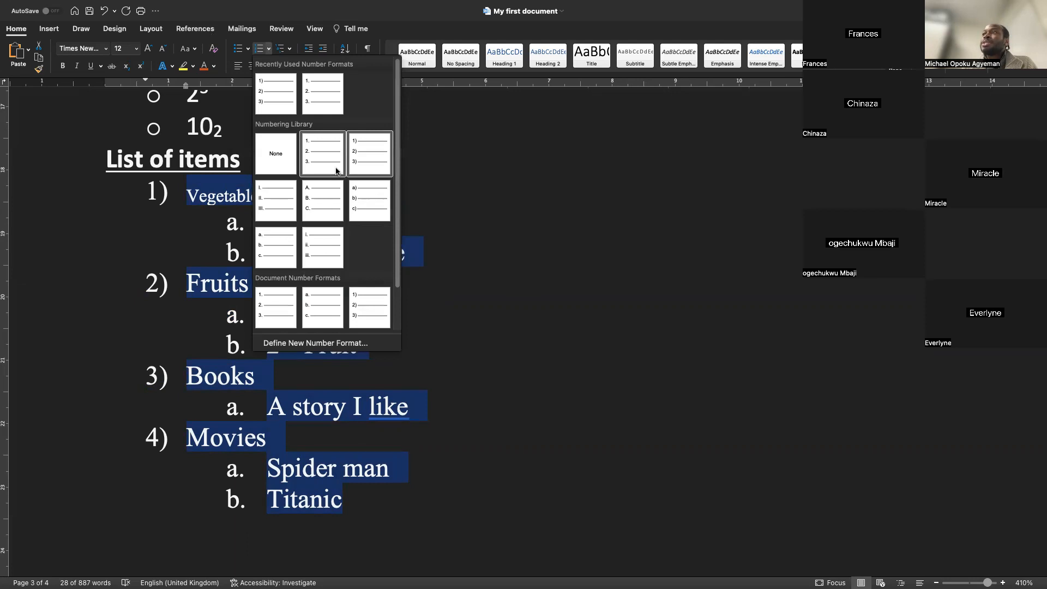
left_click(286, 112)
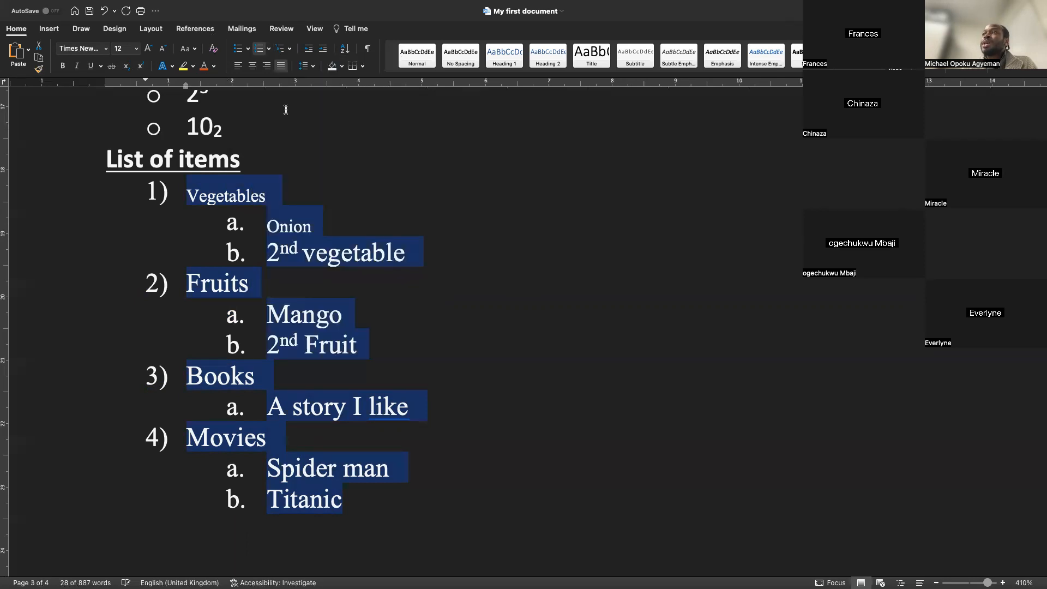
left_click(269, 49)
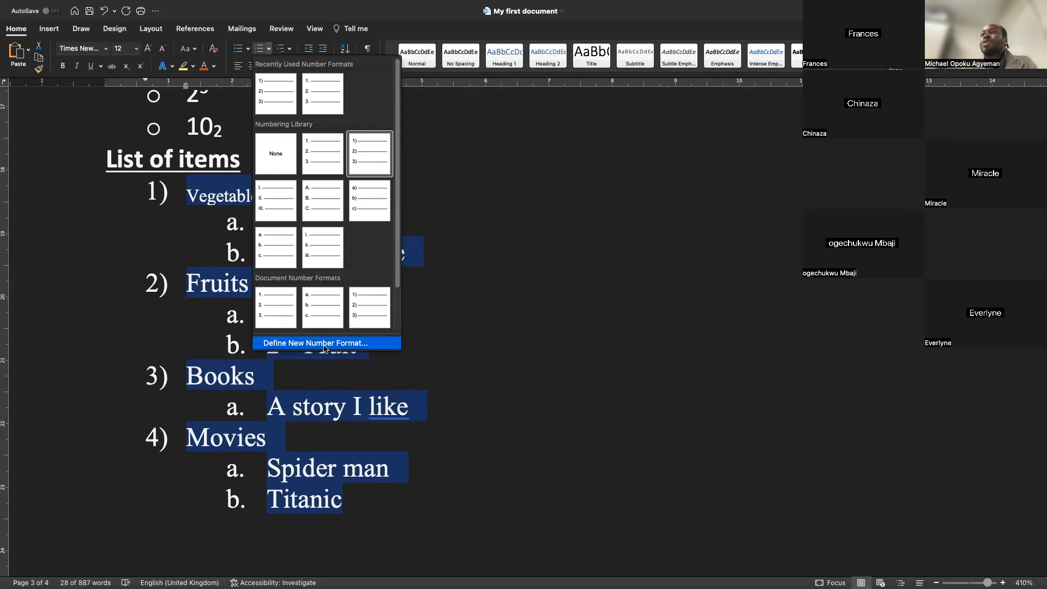
left_click(285, 208)
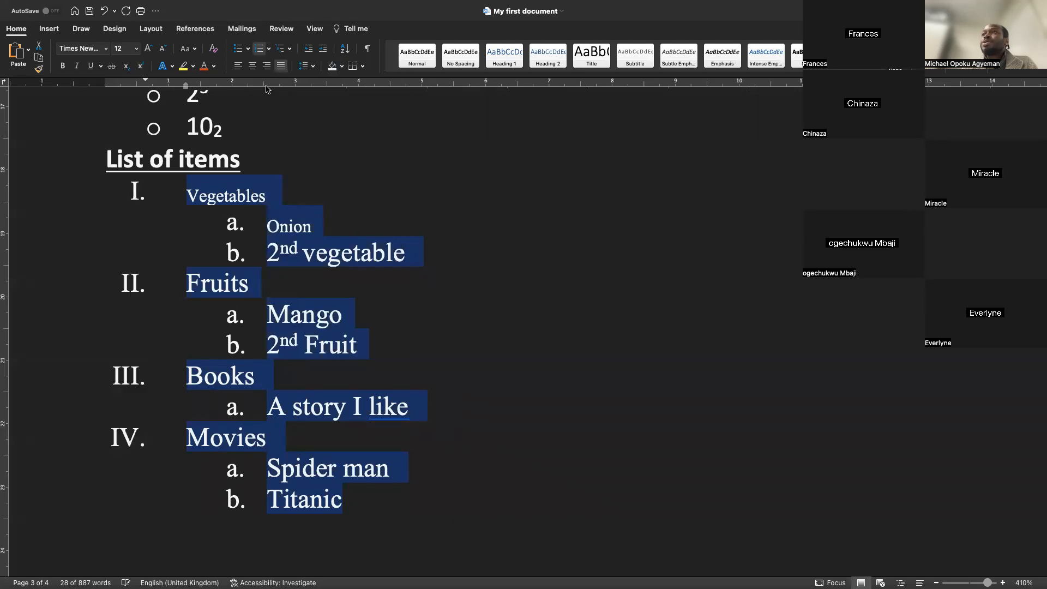
left_click(269, 49)
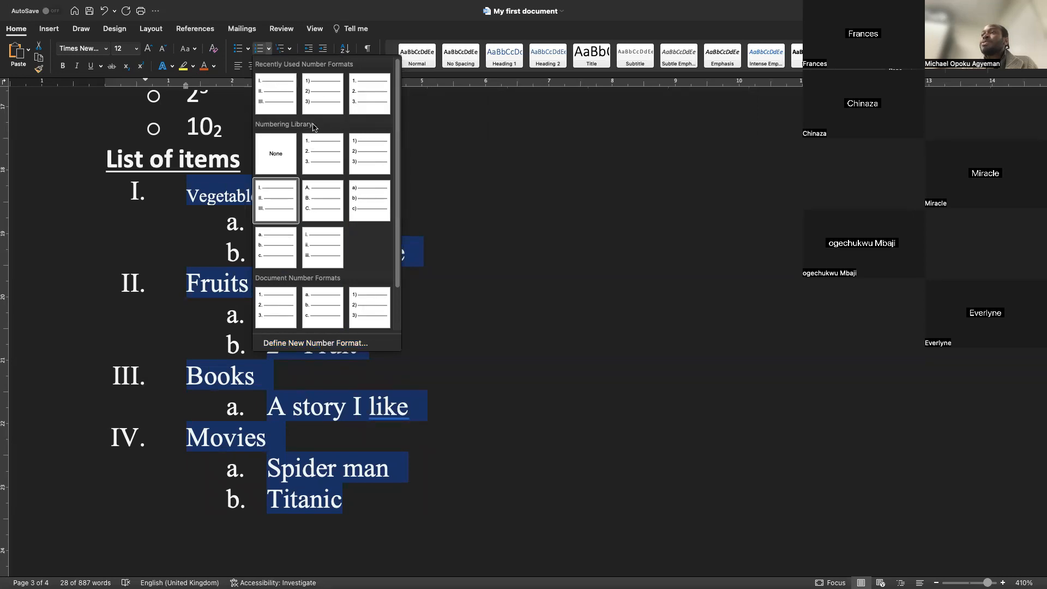
left_click(313, 155)
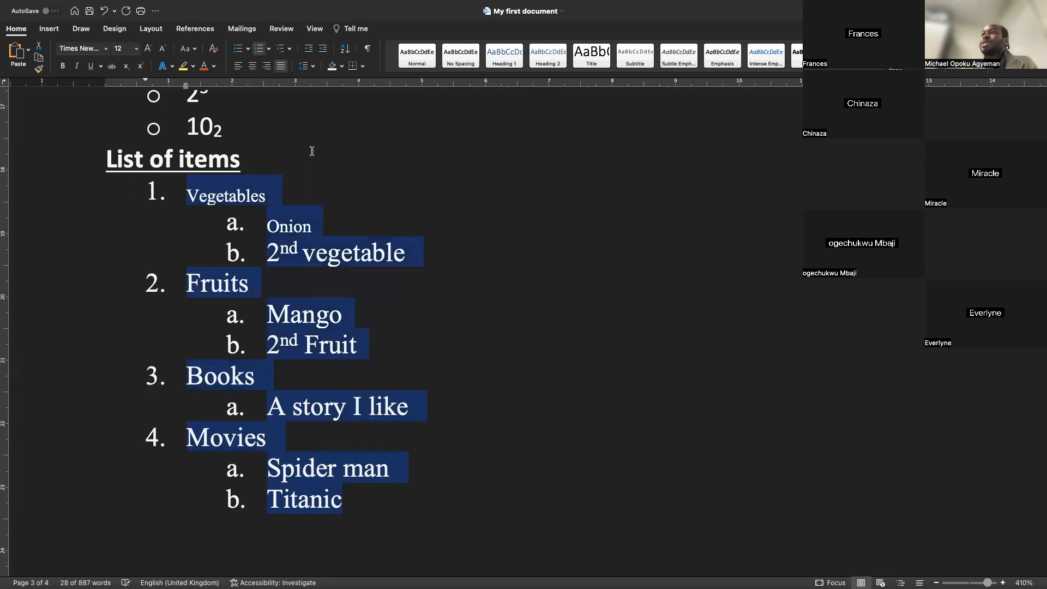
Try changing the numbering of the Onion and 2nd vegetable sub-items to a different format, then undo it
left_click_drag(409, 256, 267, 224)
left_click(269, 49)
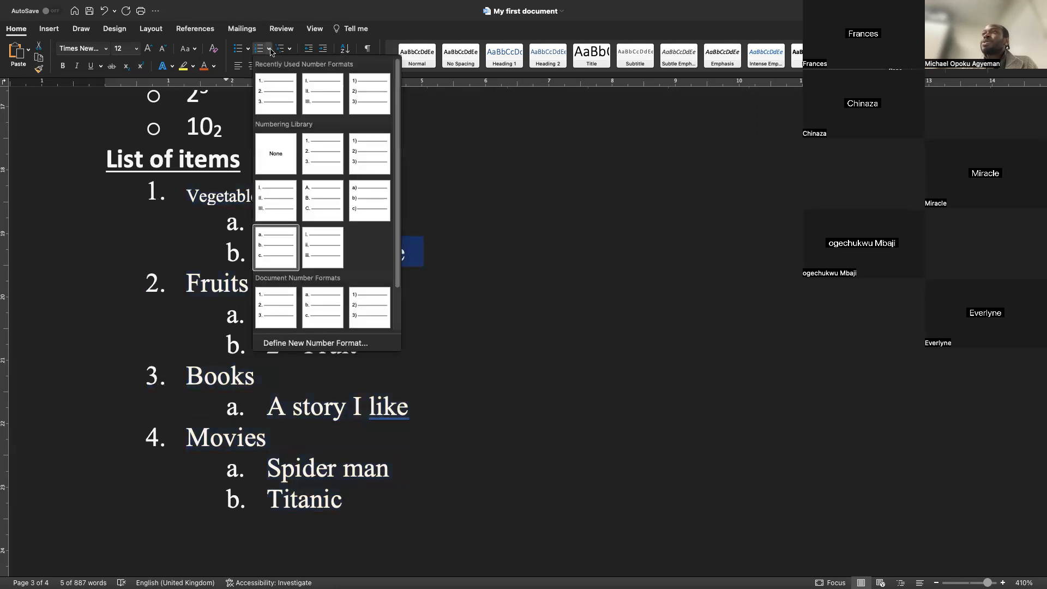
left_click(313, 266)
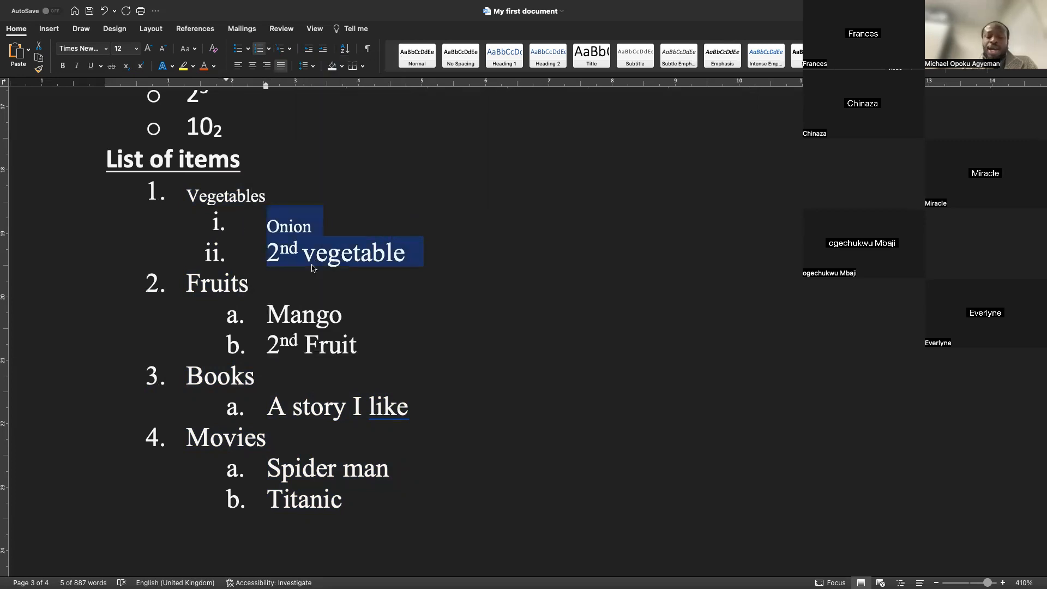
key("super+z")
Remove the subscript effect from "Vegetables" using the Font dialog
left_click_drag(353, 498, 187, 196)
left_click(267, 194)
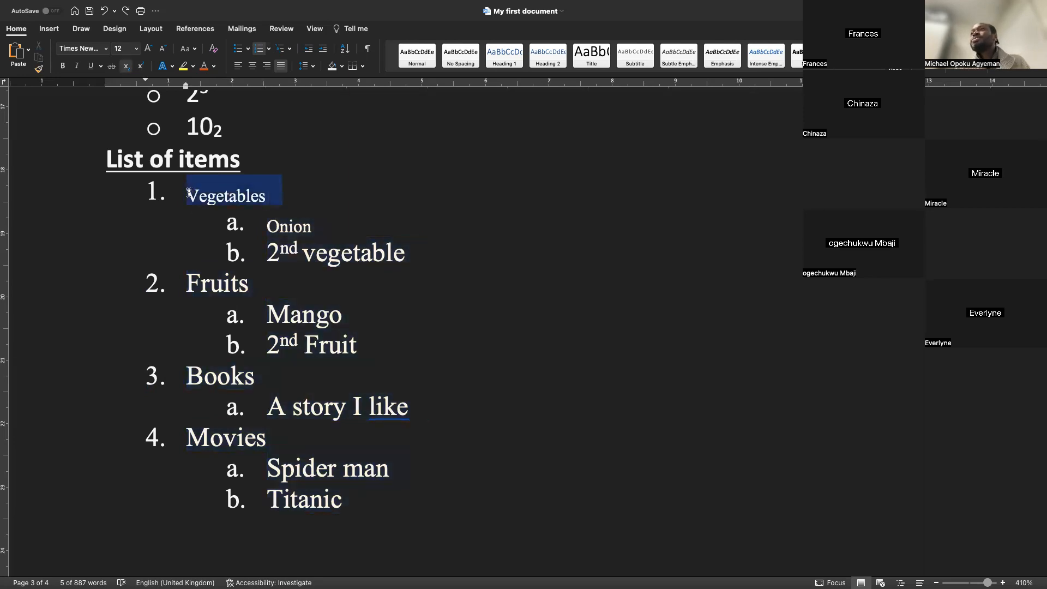
right_click(224, 195)
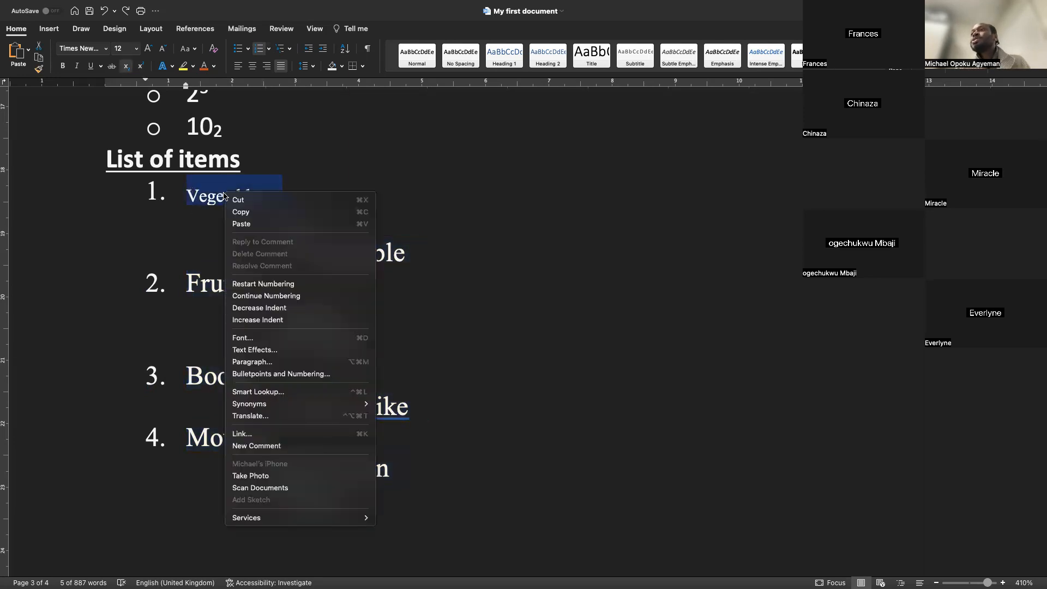
left_click(246, 337)
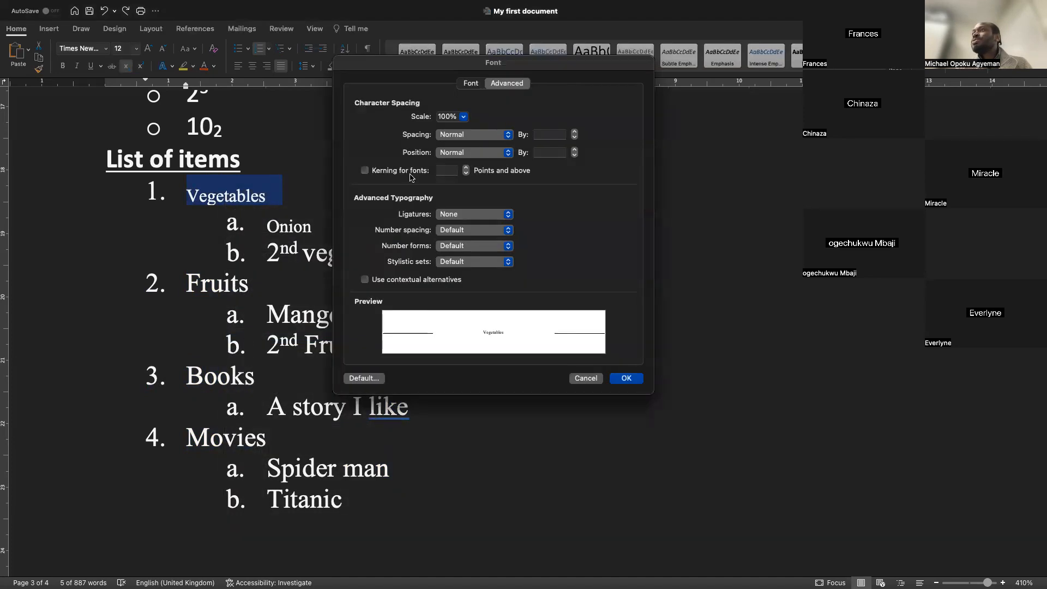
left_click(470, 84)
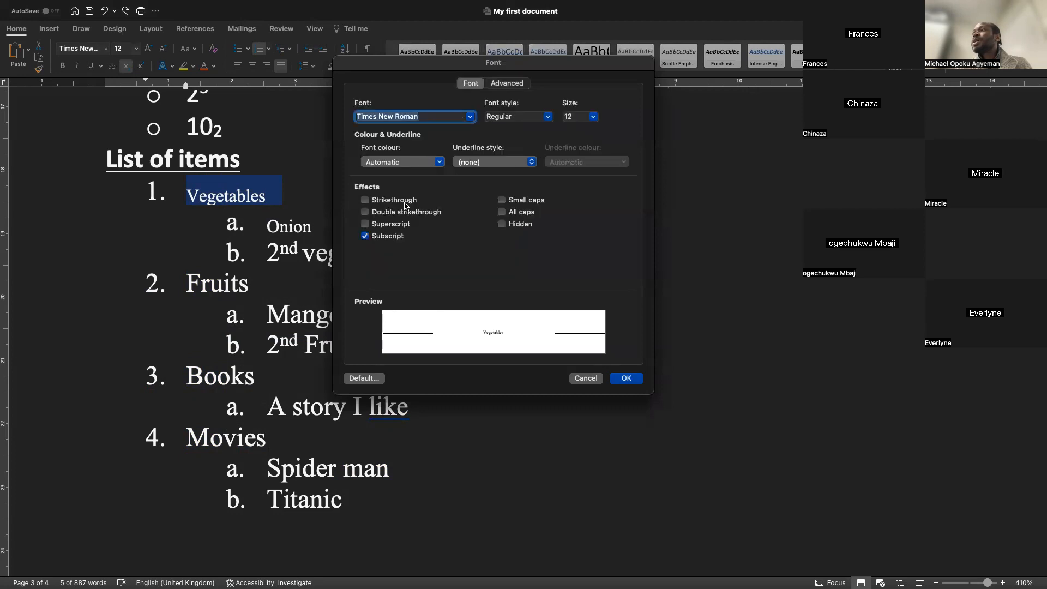
left_click(388, 236)
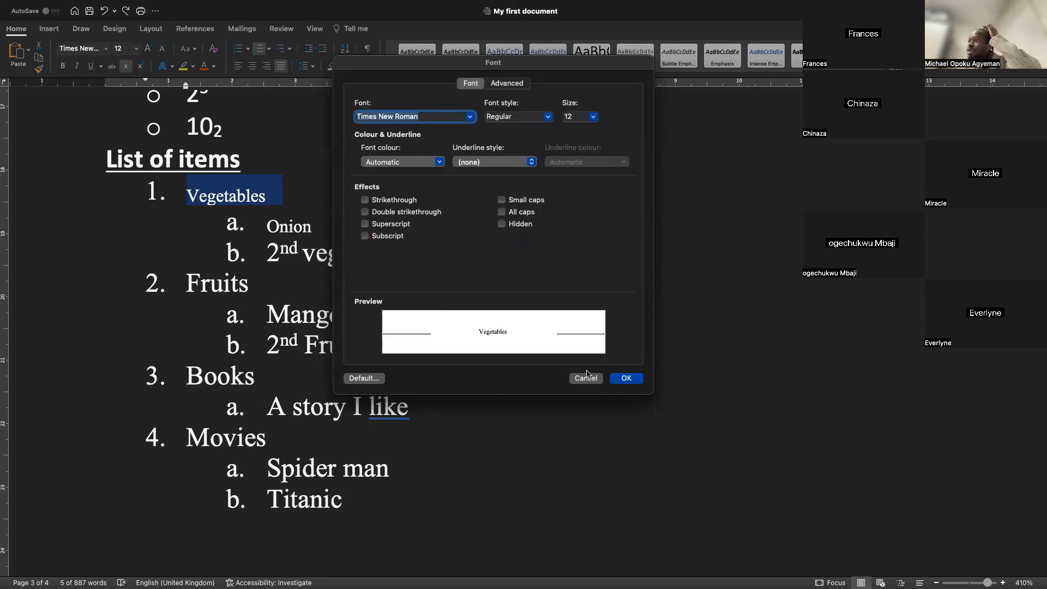
left_click(622, 381)
Try applying the "a)" numbering format to the whole list, then undo it
left_click(300, 234)
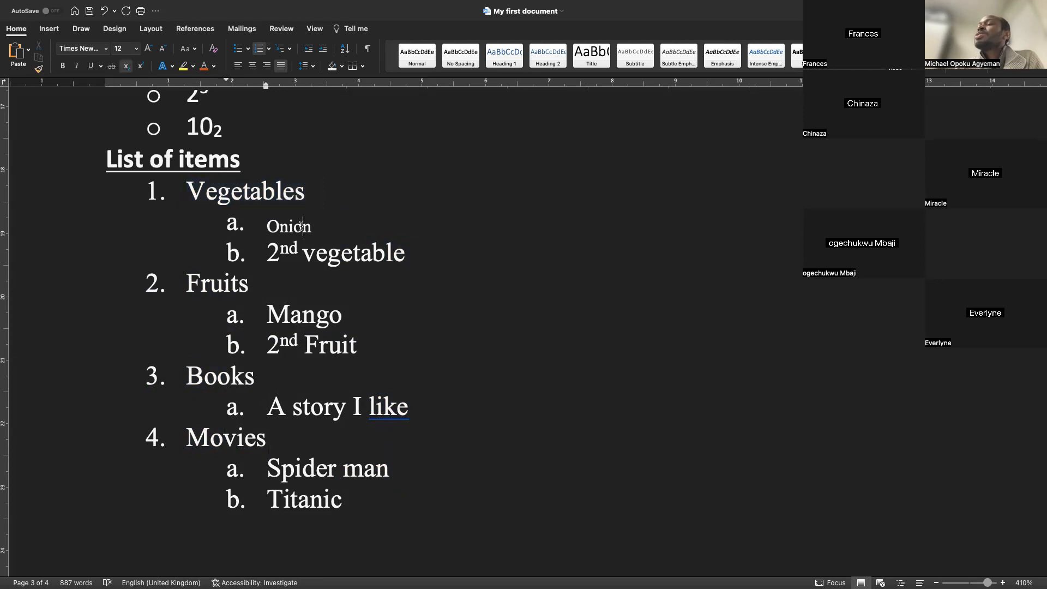
scroll(299, 234, "up", 1)
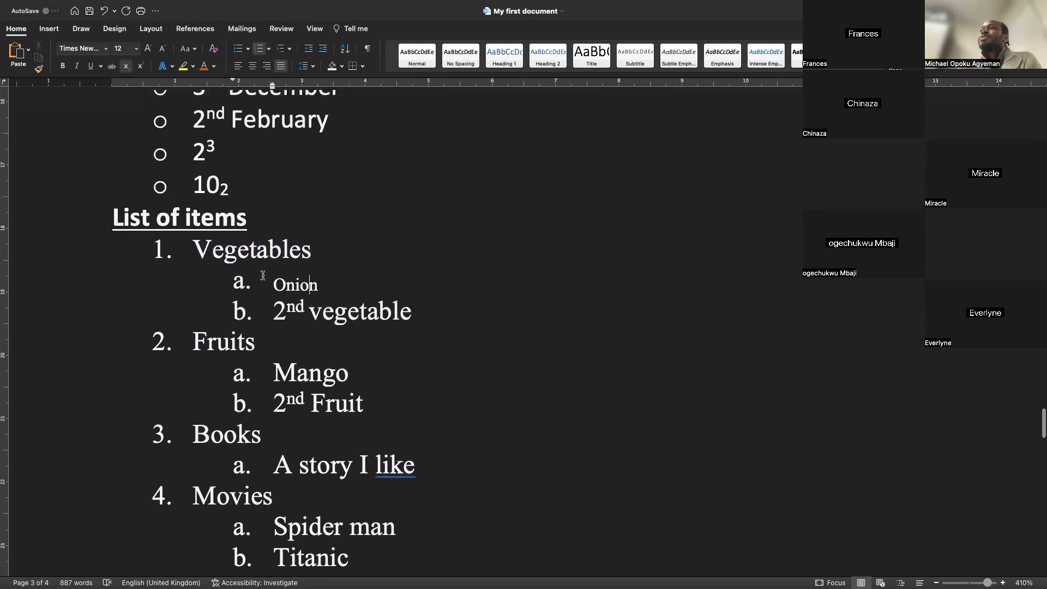
left_click_drag(194, 242, 352, 549)
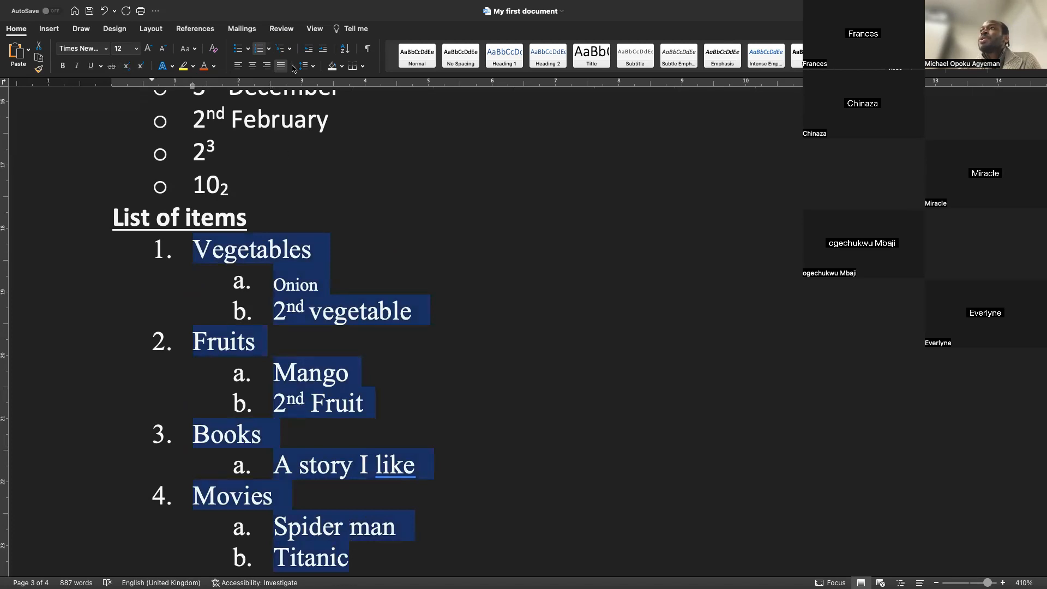
left_click(268, 48)
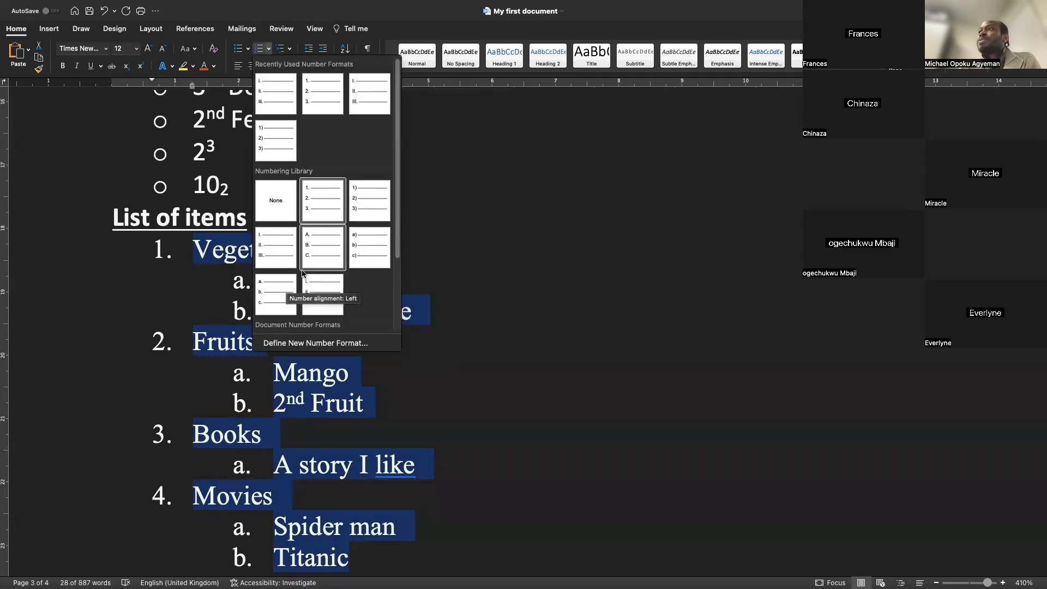
left_click(362, 248)
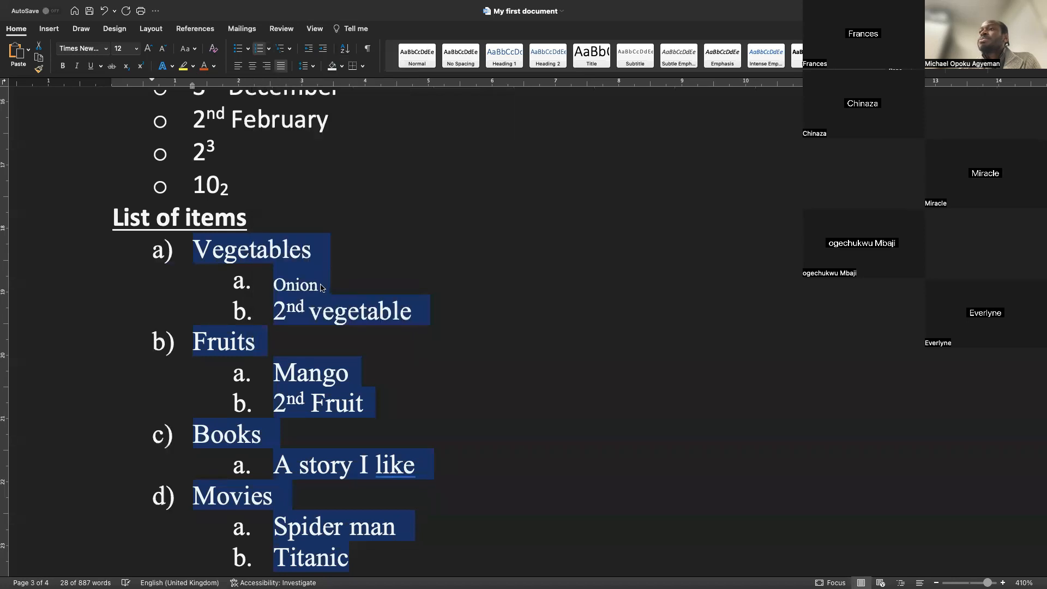
key("super+z")
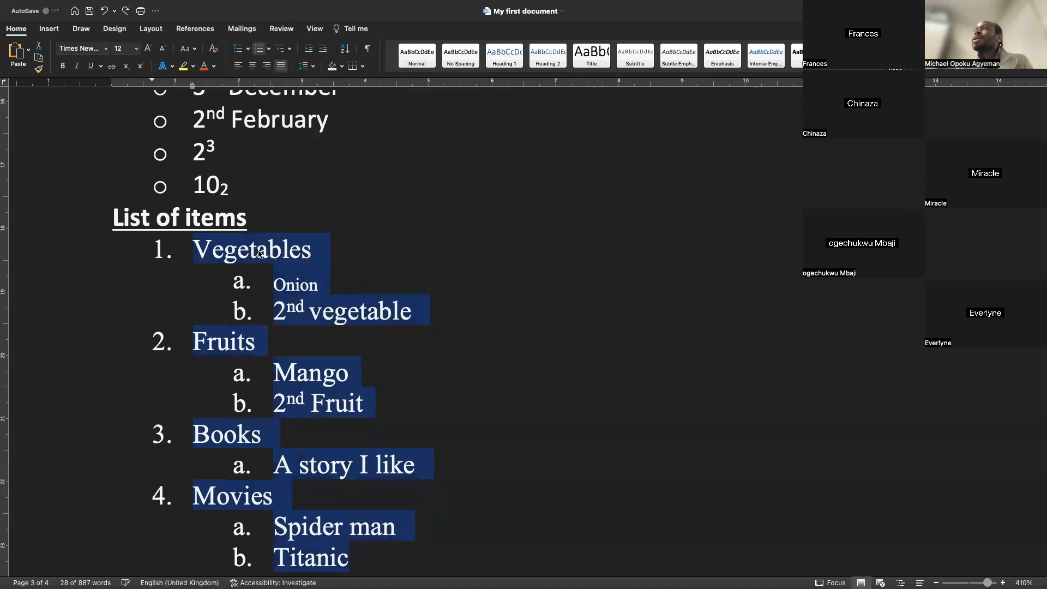
Try applying the 1., 1.1., 1.1.1. multilevel list style to the whole list, then undo it
left_click(272, 283)
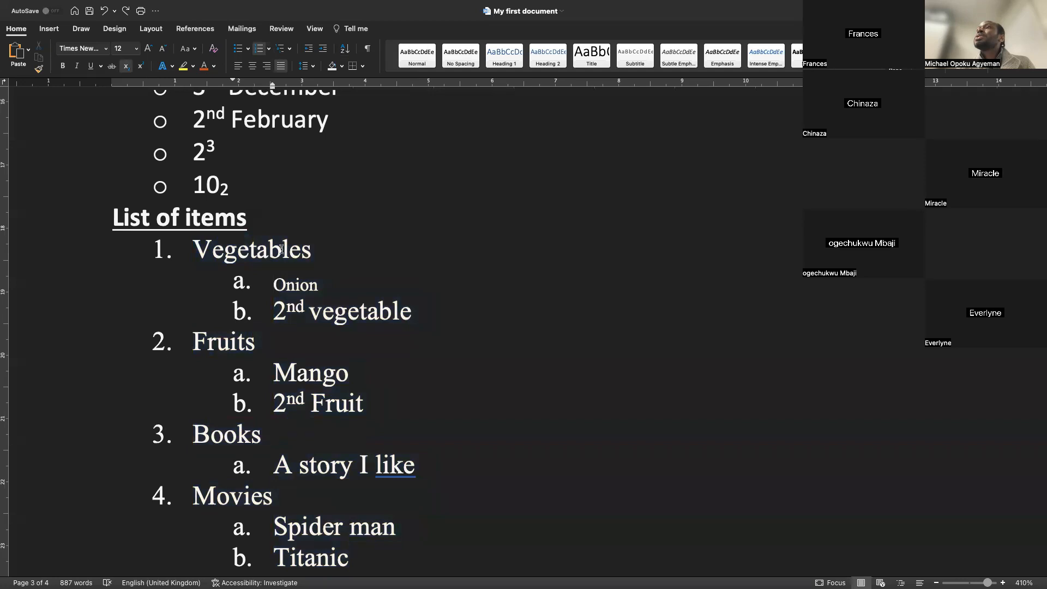
left_click_drag(195, 244, 425, 538)
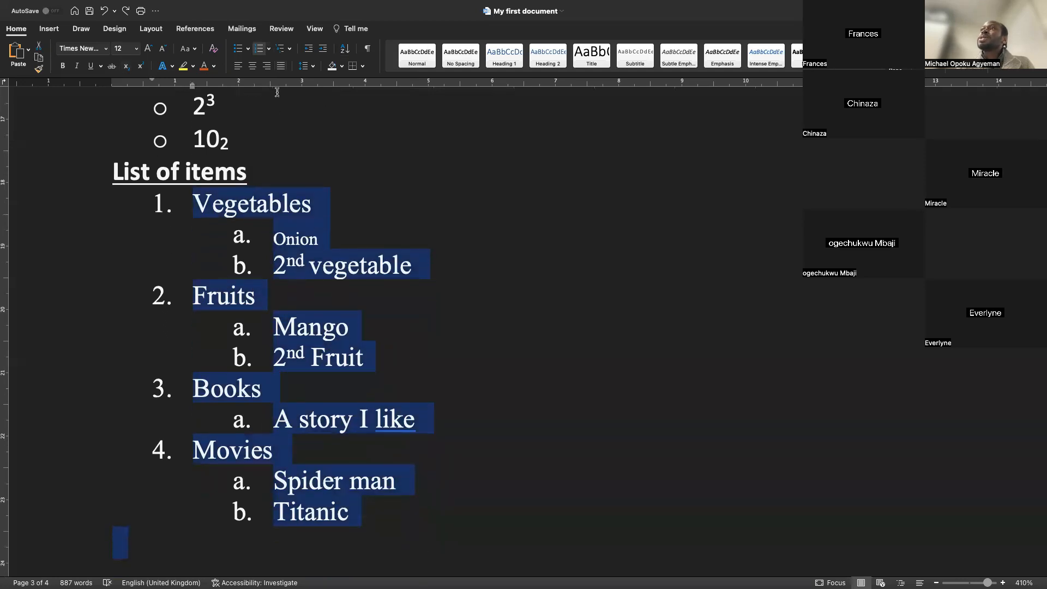
left_click(289, 52)
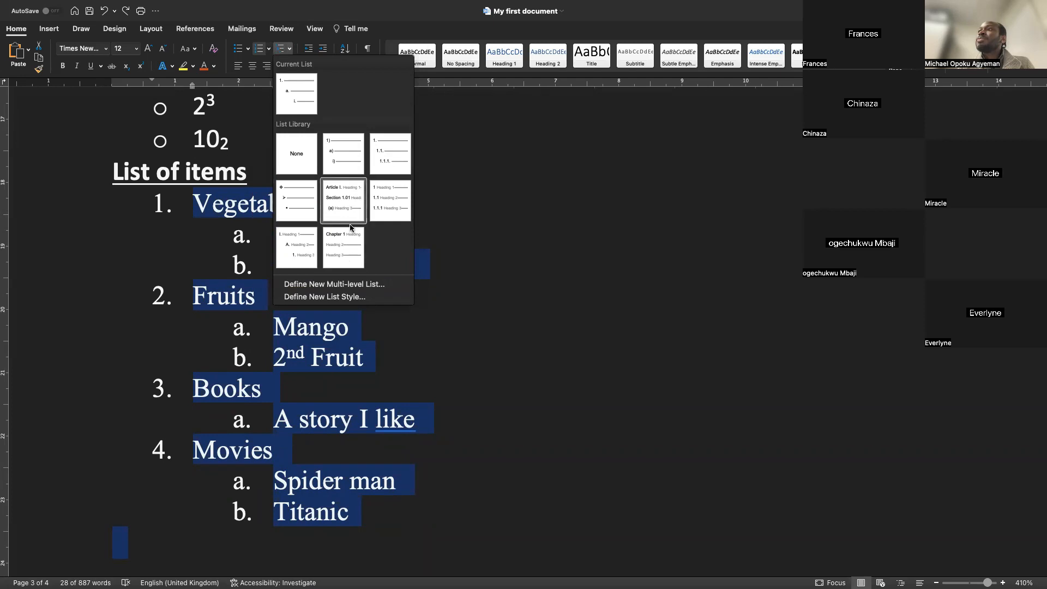
left_click(388, 152)
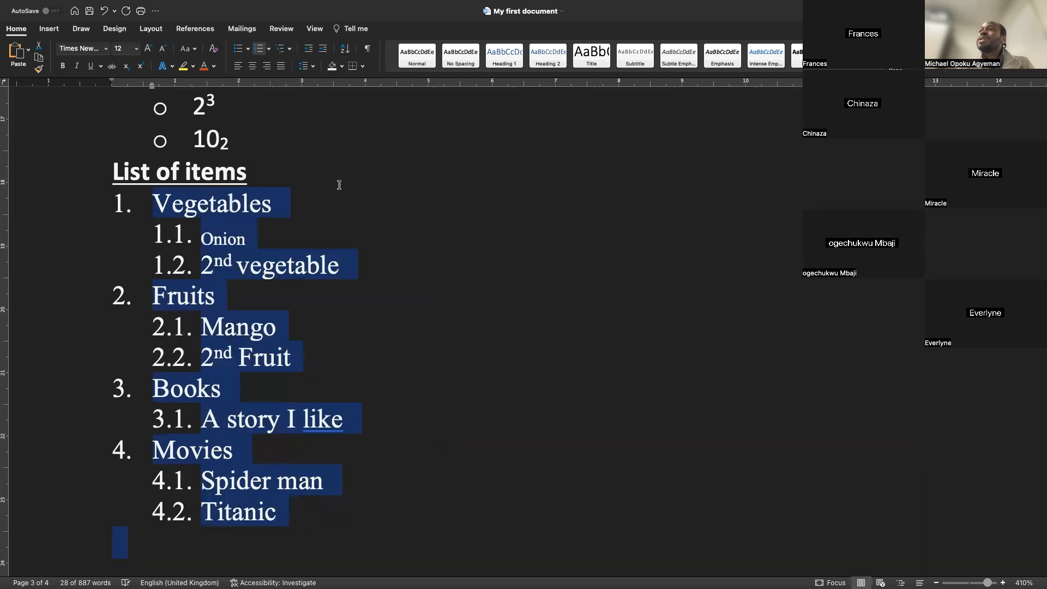
key("super+z")
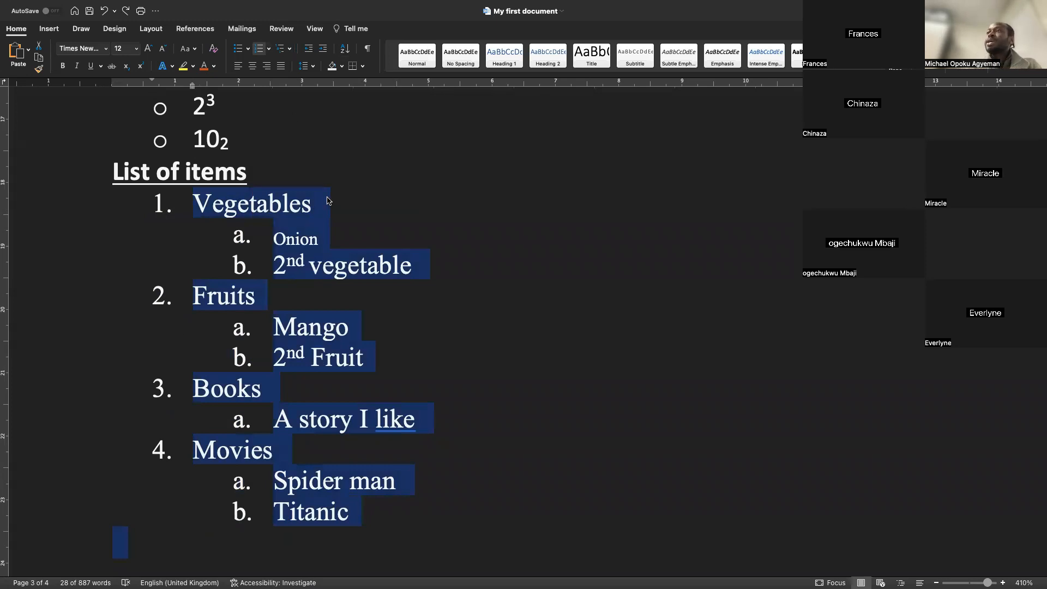
Add a third-level sub-item "Interesting vegetable 1" under "2nd vegetable"
left_click(442, 260)
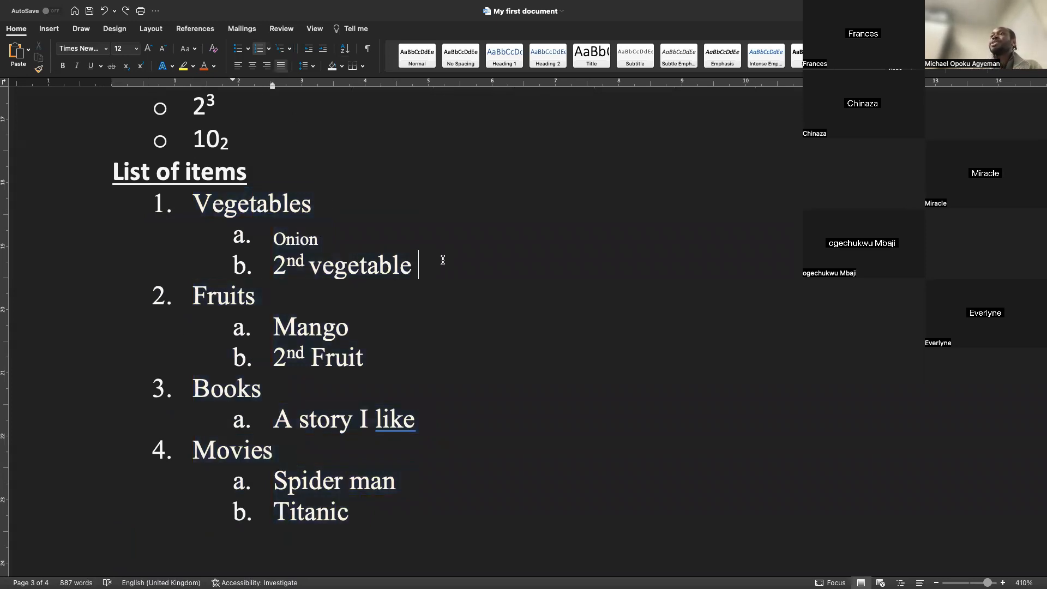
key("Return")
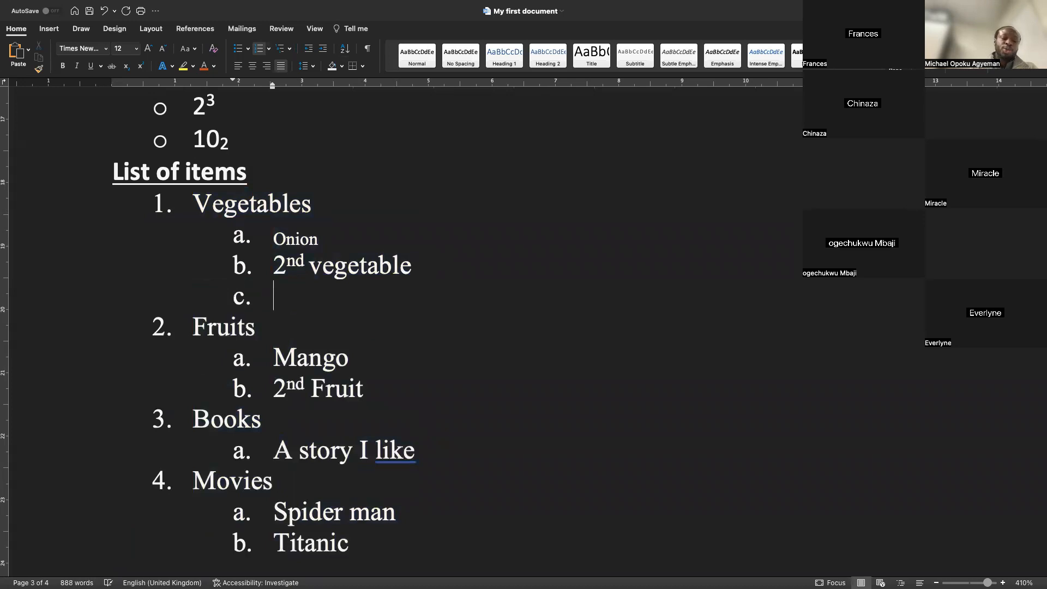
key("Tab")
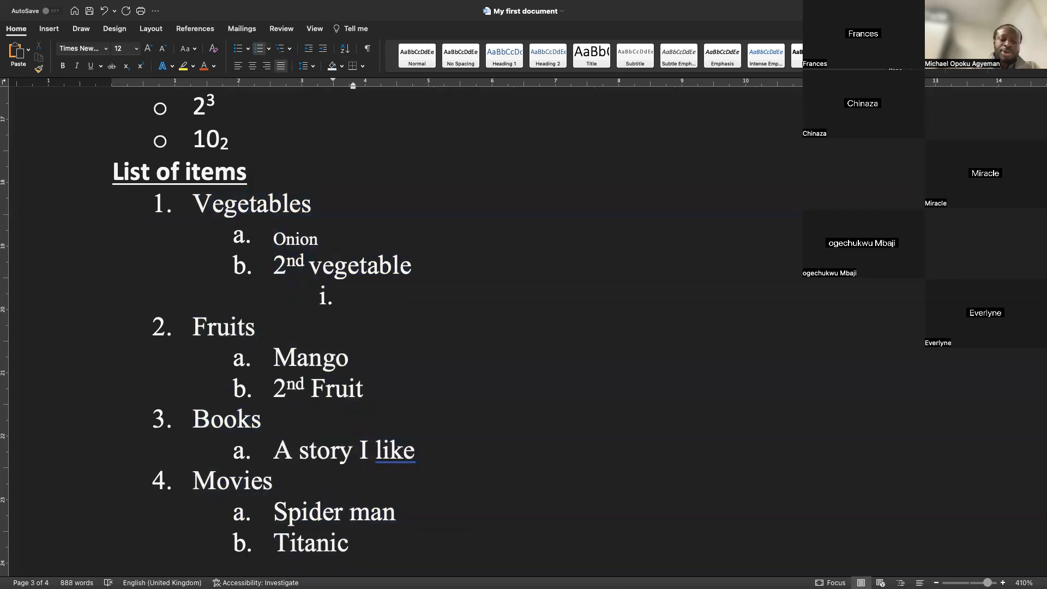
type("Interes")
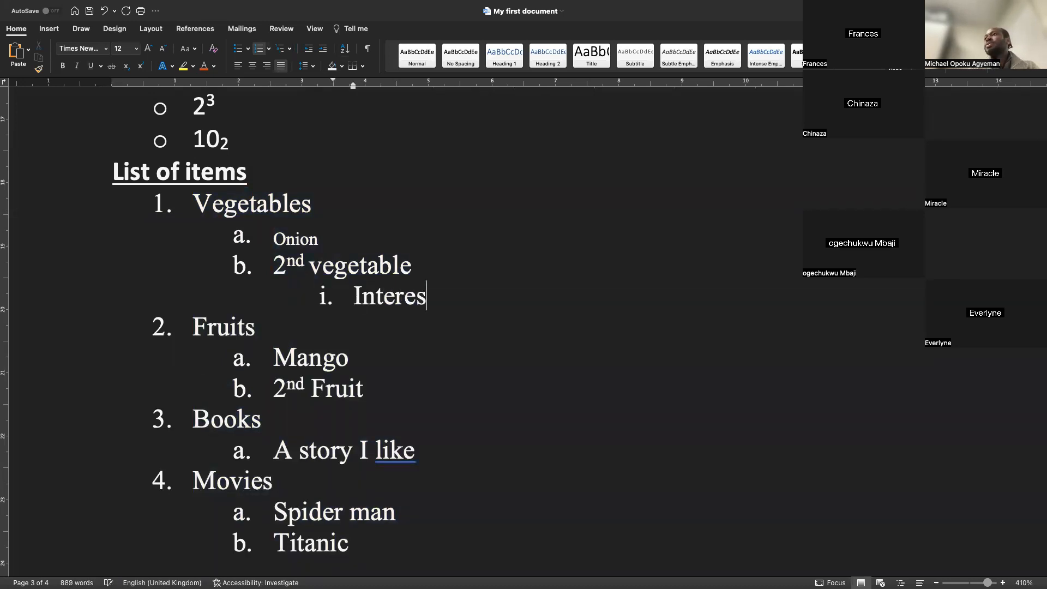
type("ting vege")
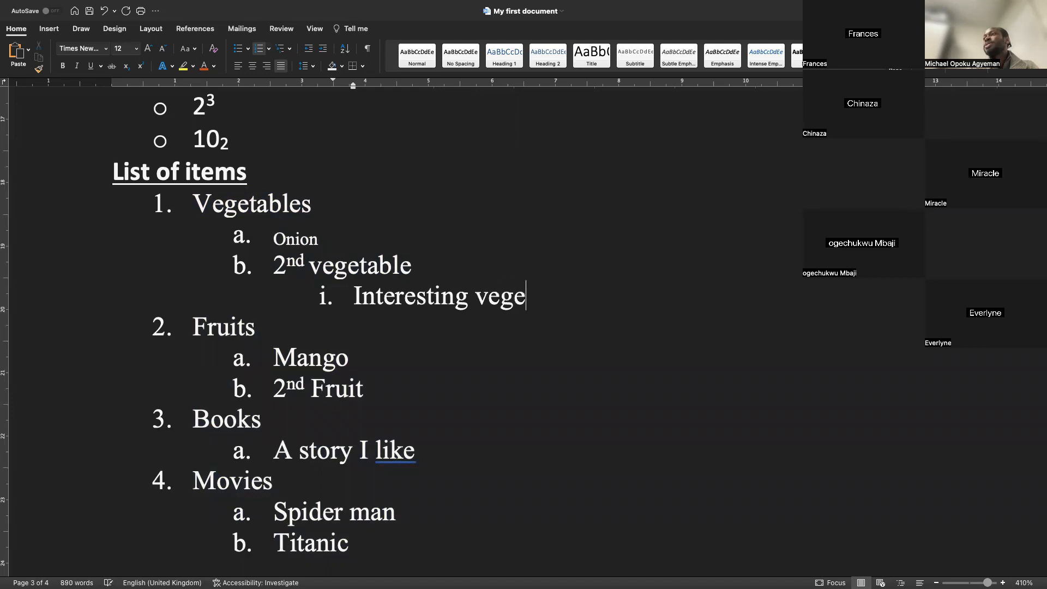
type("table on")
key("BackSpace")
key("BackSpace")
type("1")
Add "Interesting vegetable 2" below it by copying and pasting the text and appending 2
key("Return")
left_click_drag(579, 296, 358, 298)
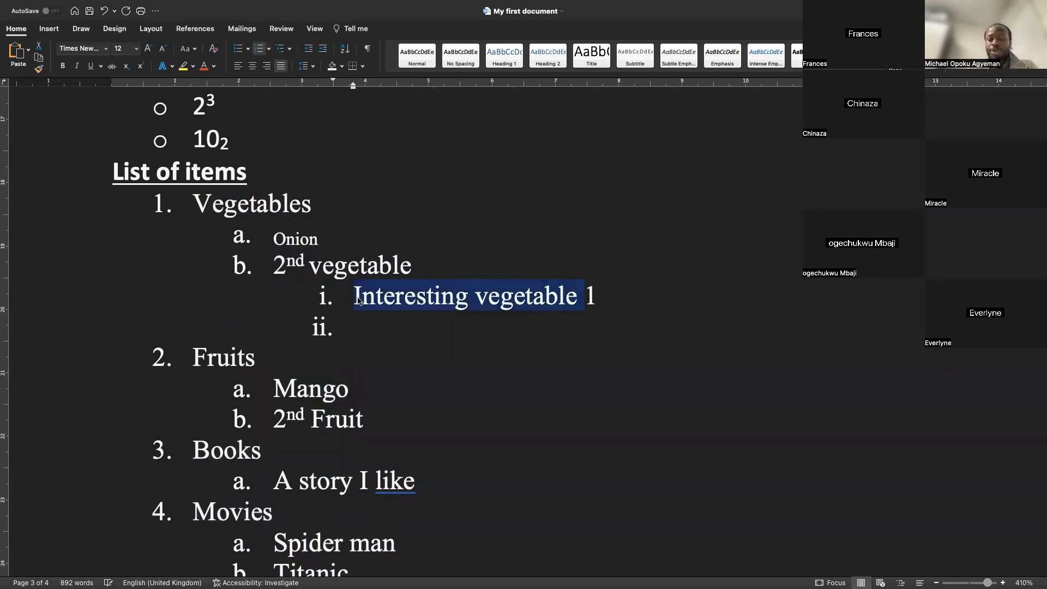
key("super+c")
left_click(353, 326)
key("super+v")
type("2")
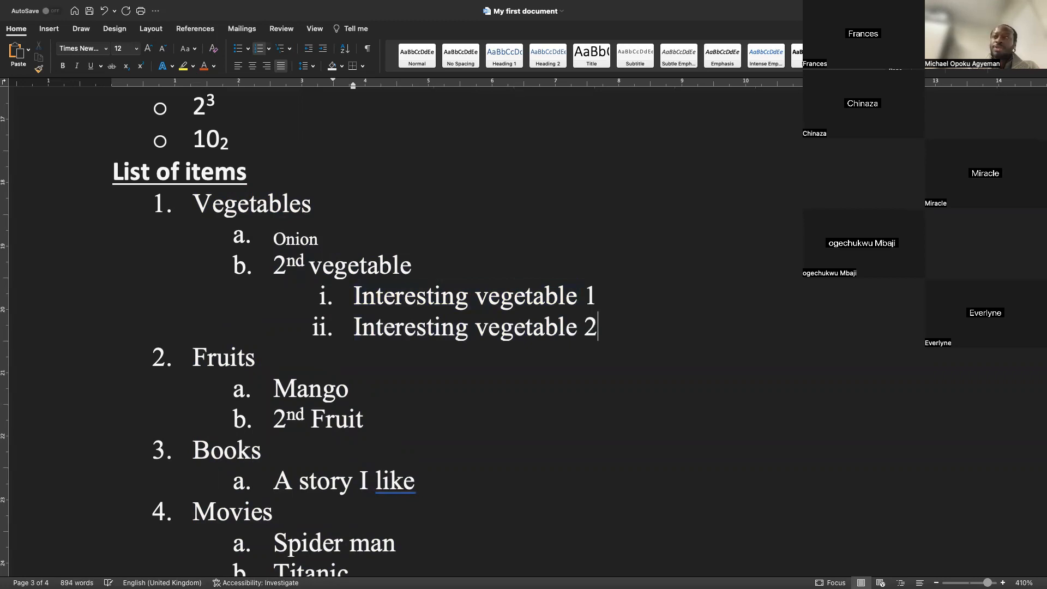
Add a "Hobbies" item after "Interesting vegetable 2" and indent it one level deeper
key("Return")
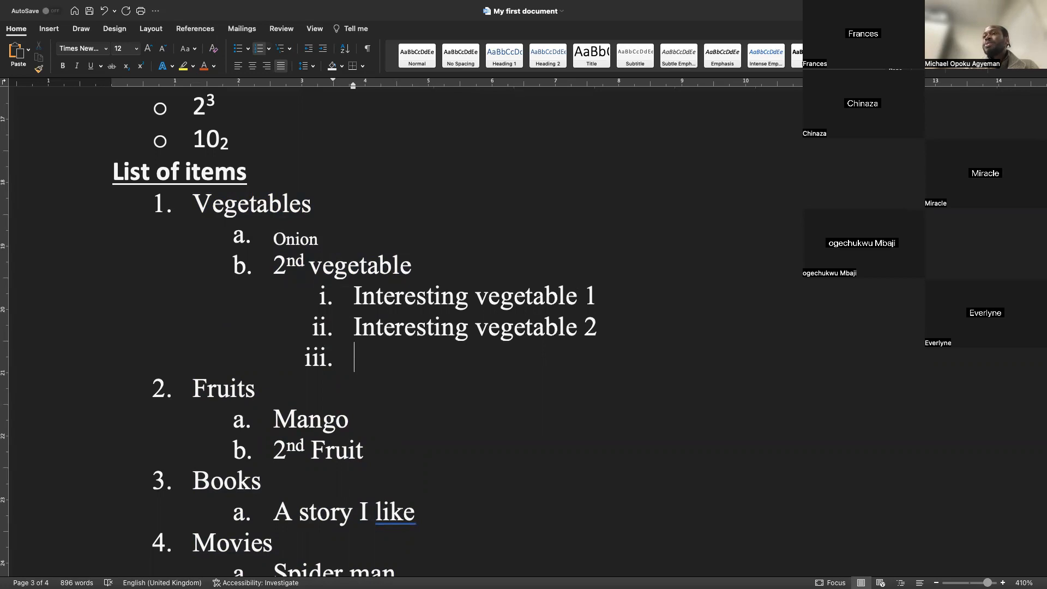
type("Hobbies")
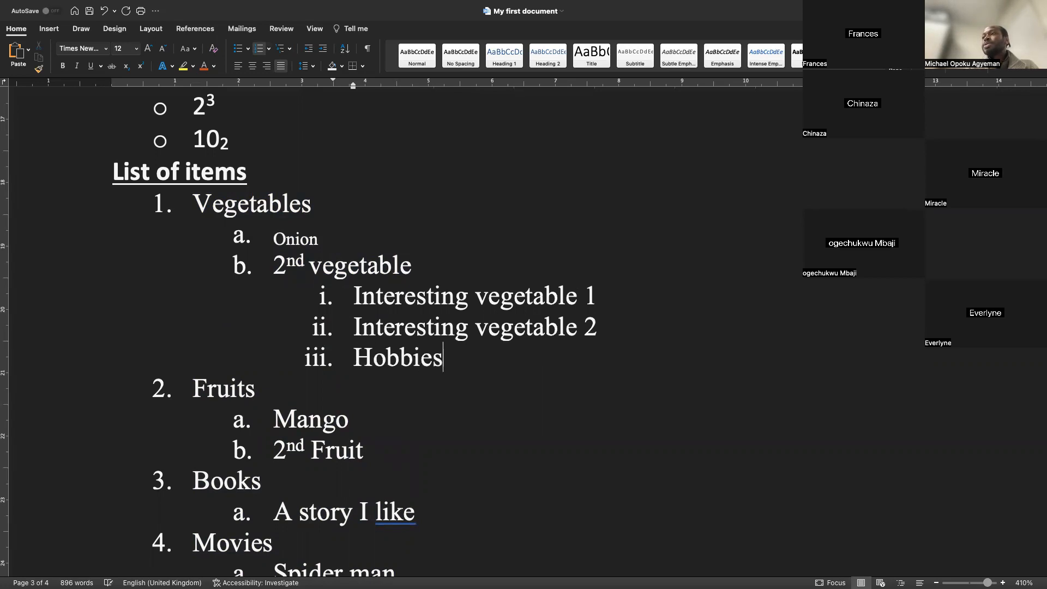
key("Left")
key("Left")
key("Left")
key("Left")
key("Left")
key("Left")
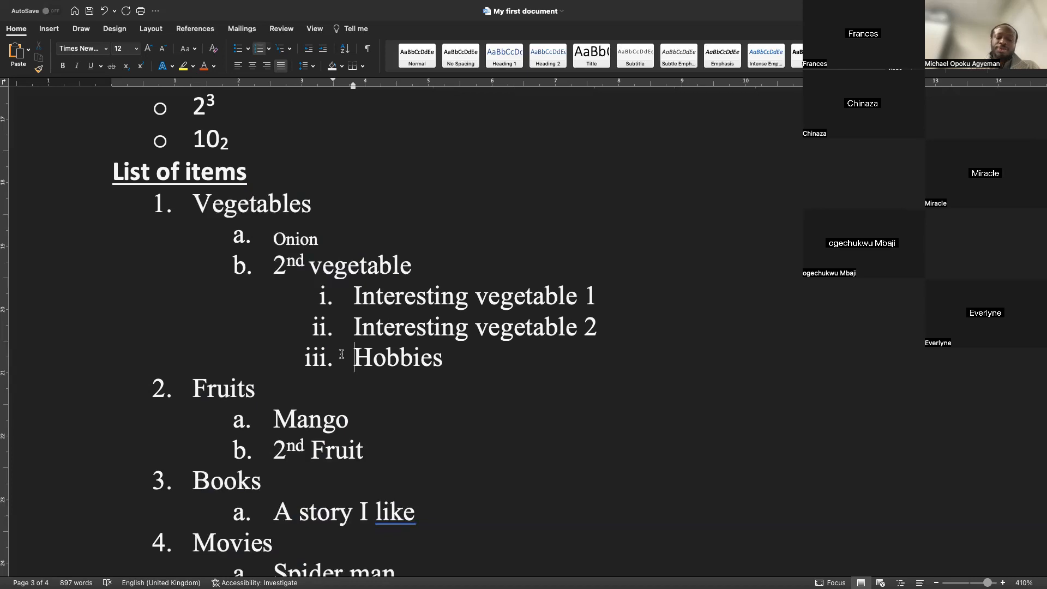
key("Tab")
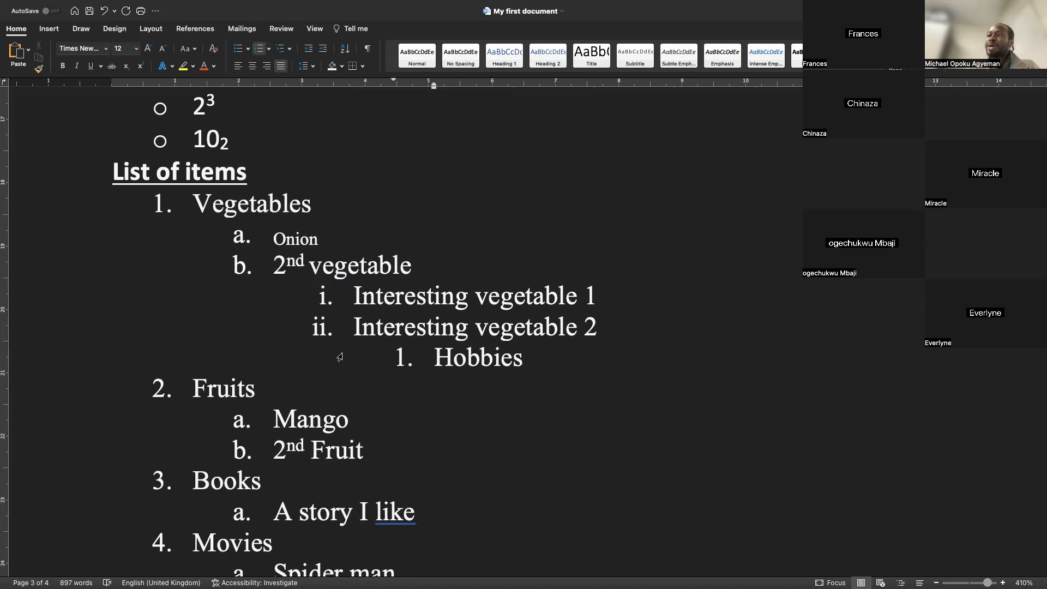
Promote the "Hobbies" item to a top-level list item, numbered 2
key("shift+Tab")
key("shift+Tab")
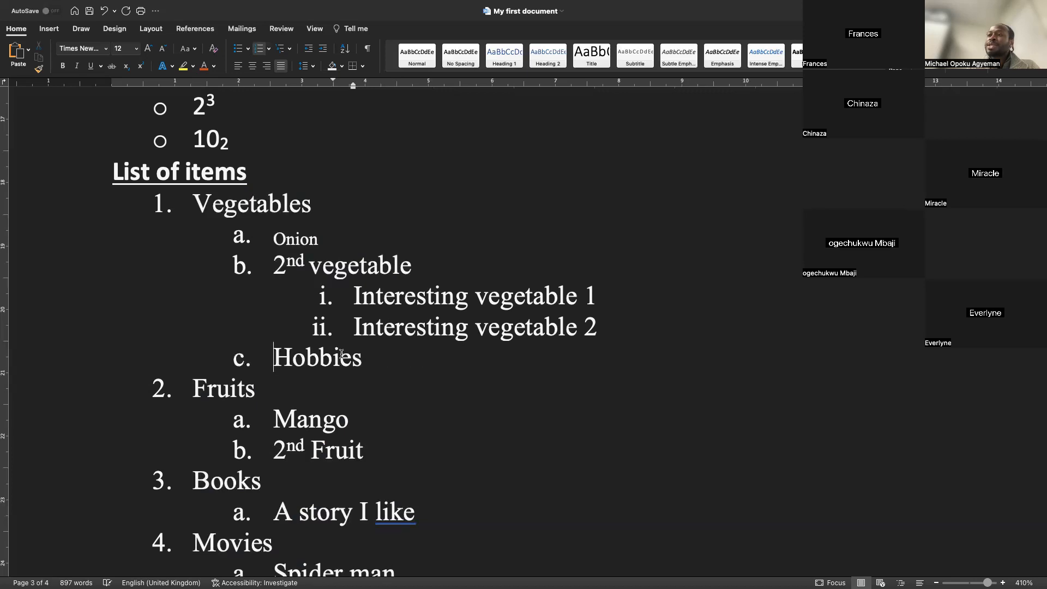
key("shift+Tab")
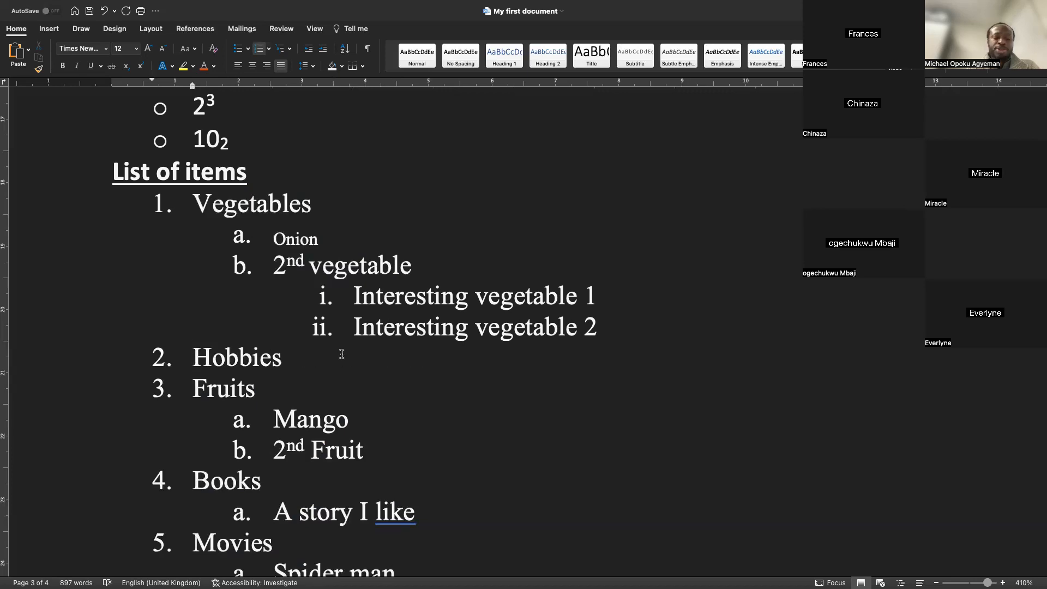
key("Tab")
key("Tab")
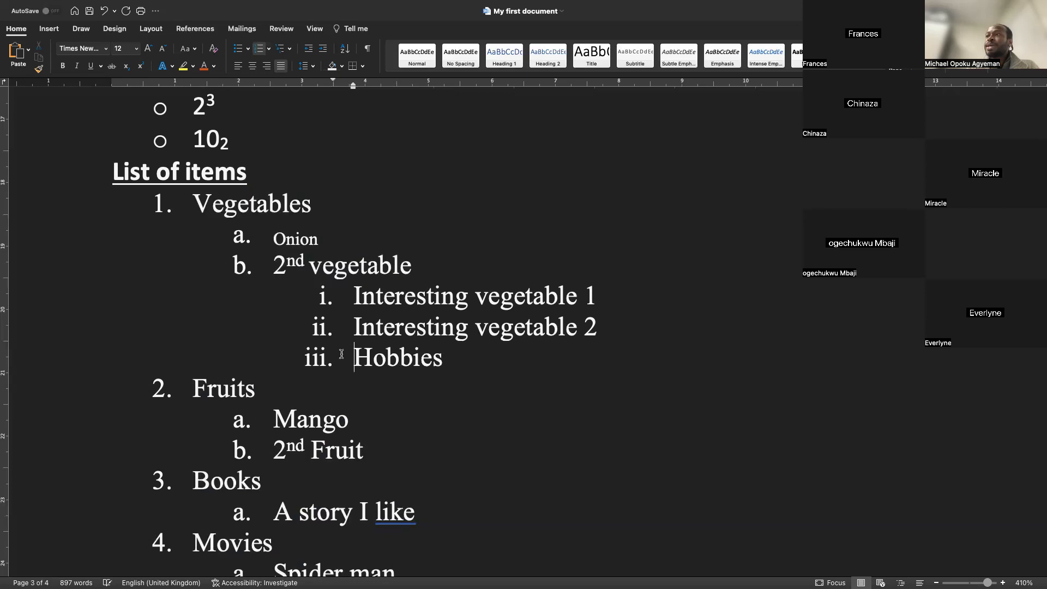
key("shift+Tab")
key("shift+Tab")
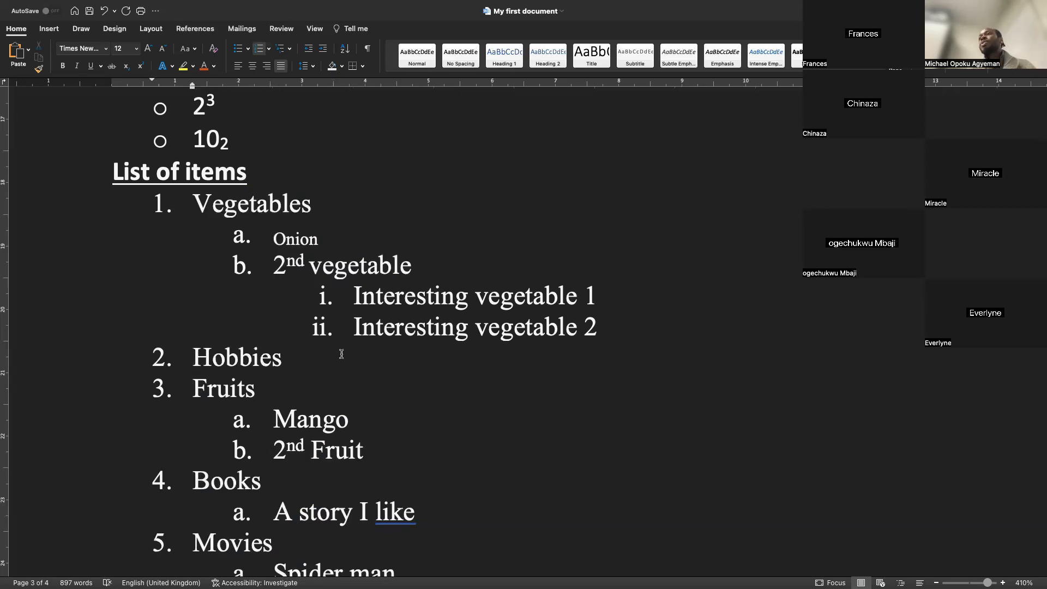
Add a sub-item "Dancing" under "Hobbies"
left_click(303, 355)
key("Return")
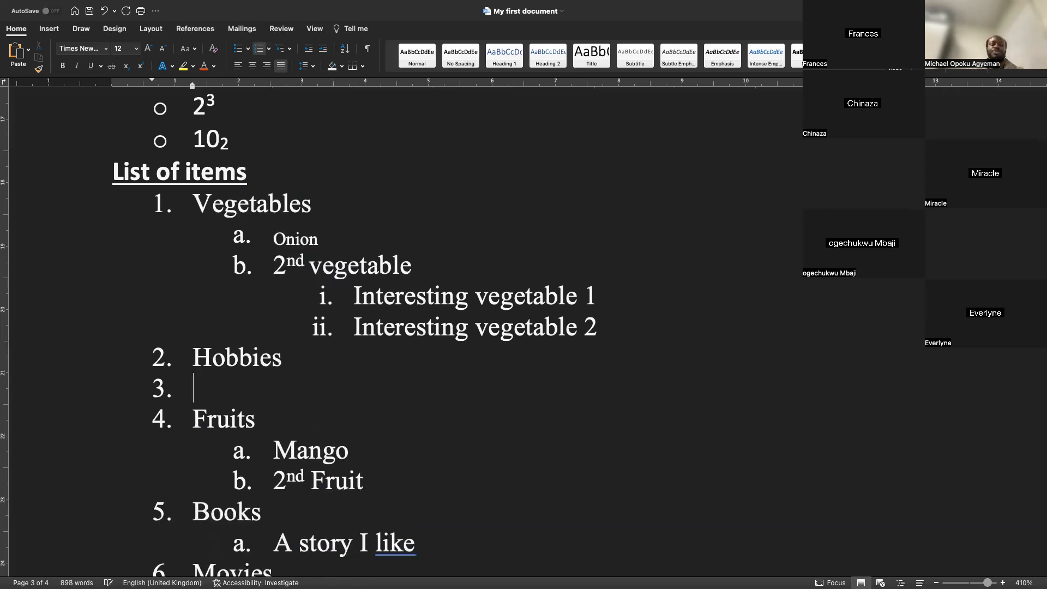
key("Tab")
type("Dancing")
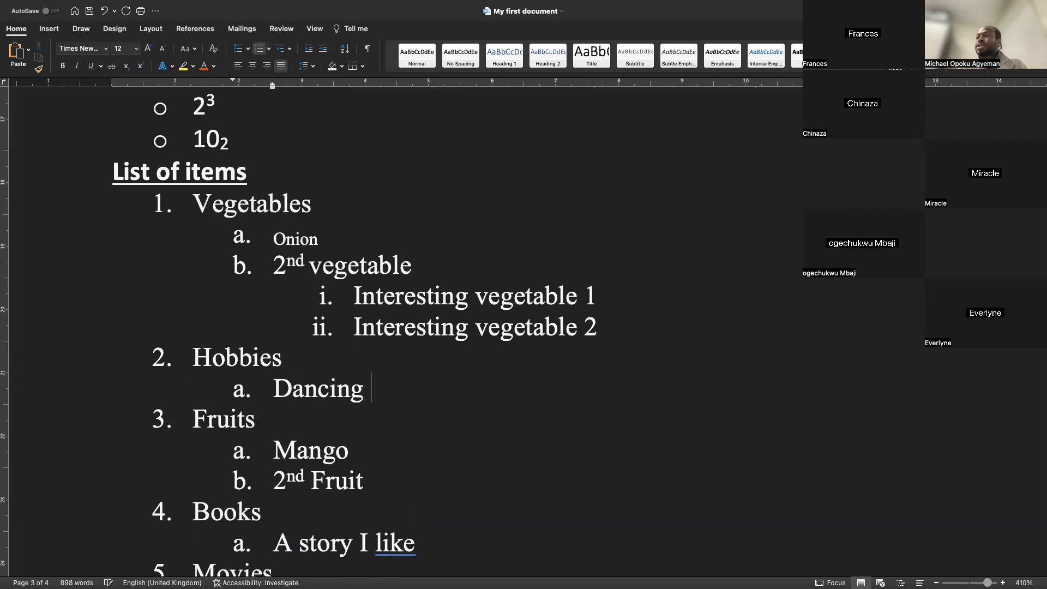
key("Return")
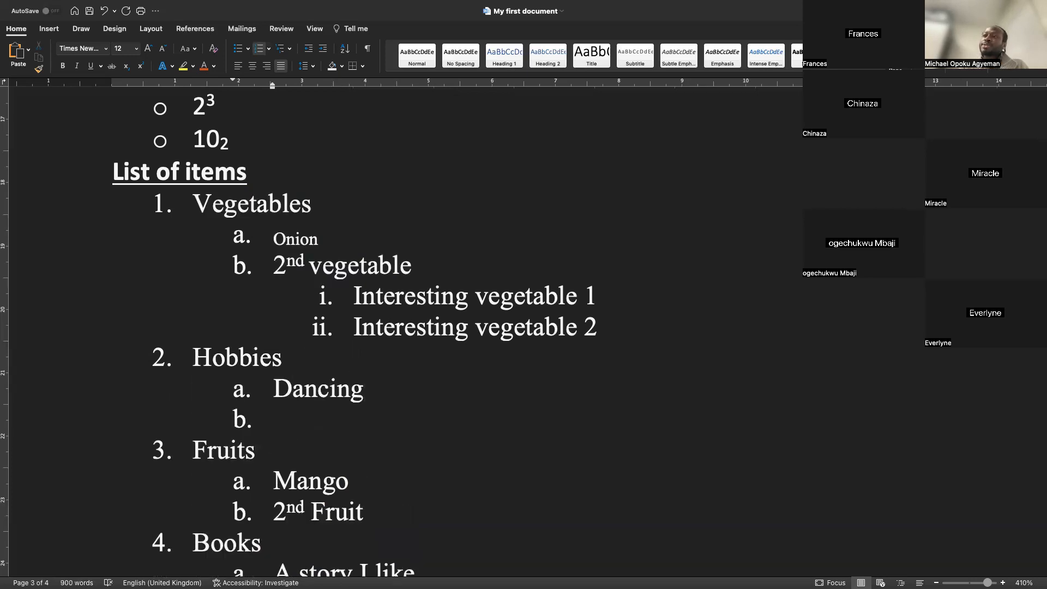
type("TT")
key("Return")
key("BackSpace")
key("BackSpace")
key("BackSpace")
key("BackSpace")
key("BackSpace")
key("BackSpace")
key("BackSpace")
key("BackSpace")
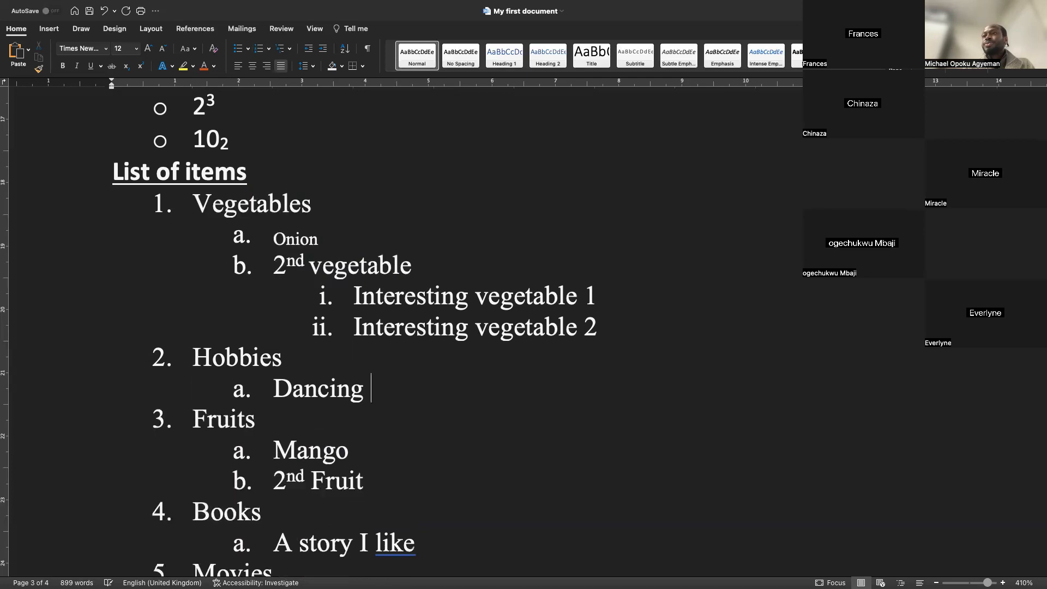